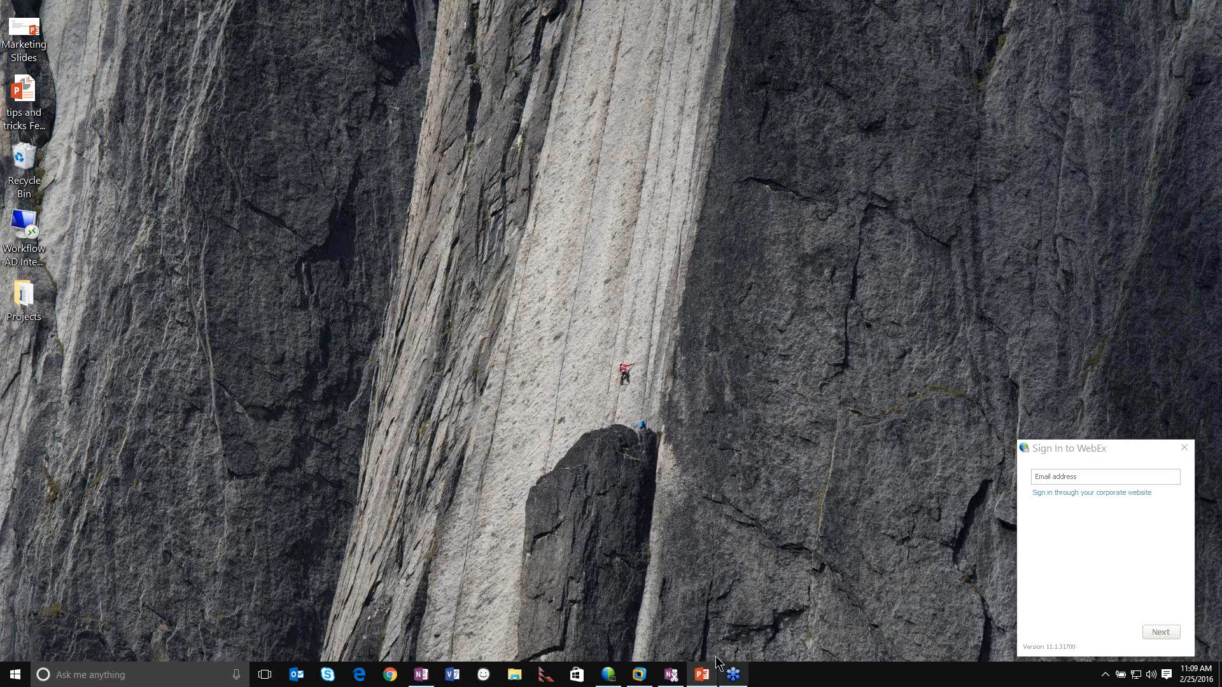
- Bring up the VMware virtual machine and switch to its Winshuttle Composer browser page
click(639, 673)
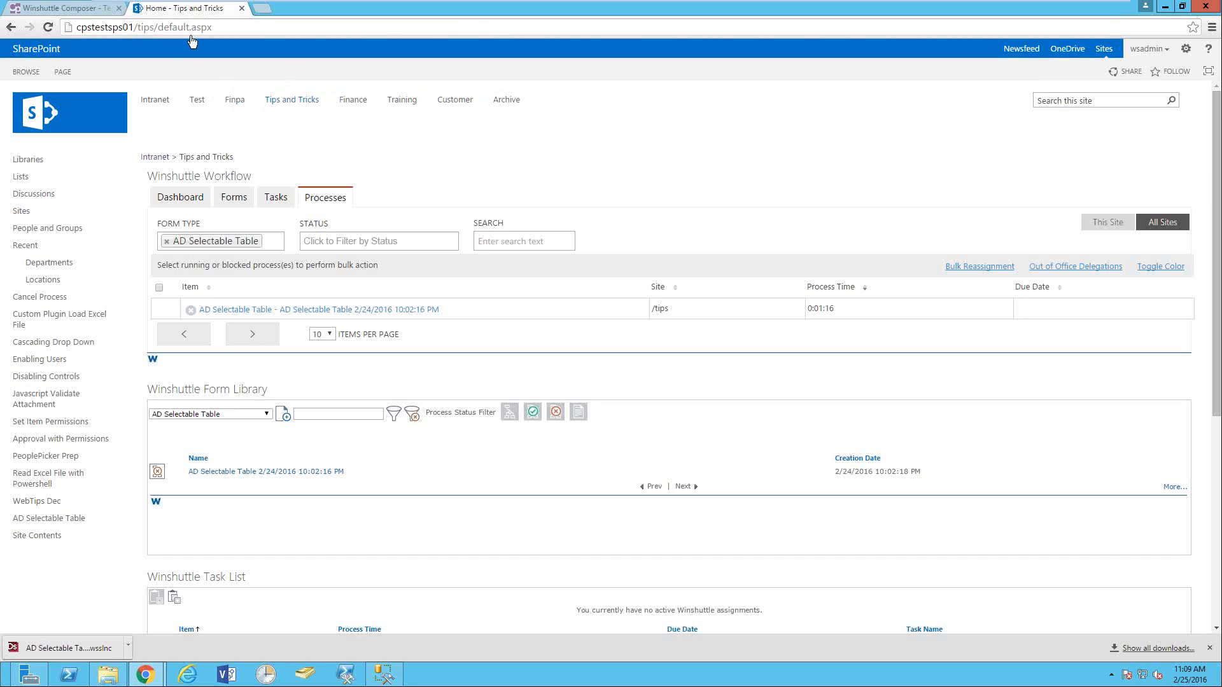
click(66, 8)
click(30, 50)
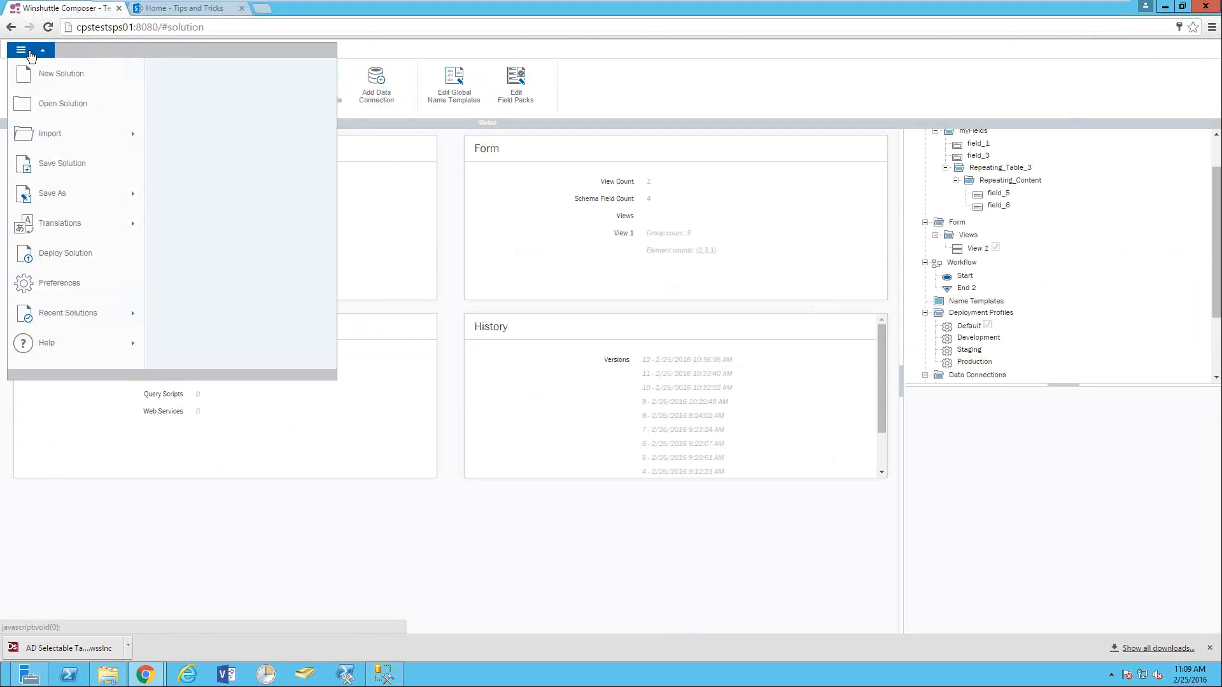
click(56, 75)
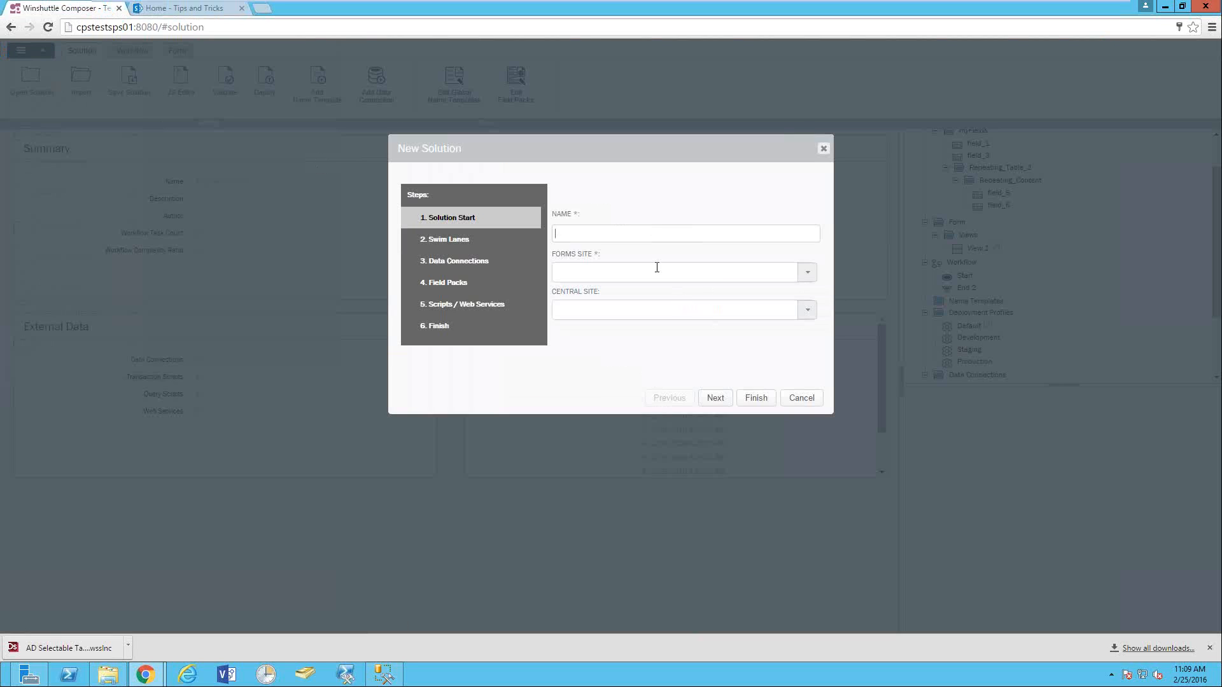
text(Performance Tips)
click(807, 274)
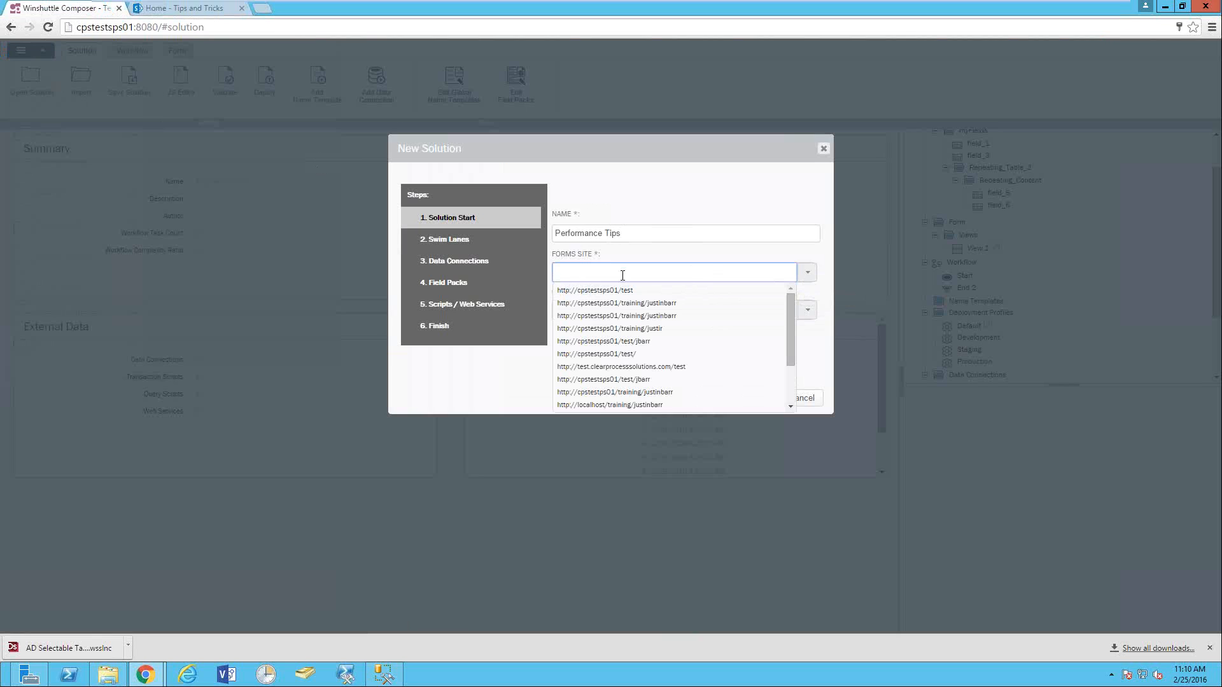
text(http://cpstestsps01/)
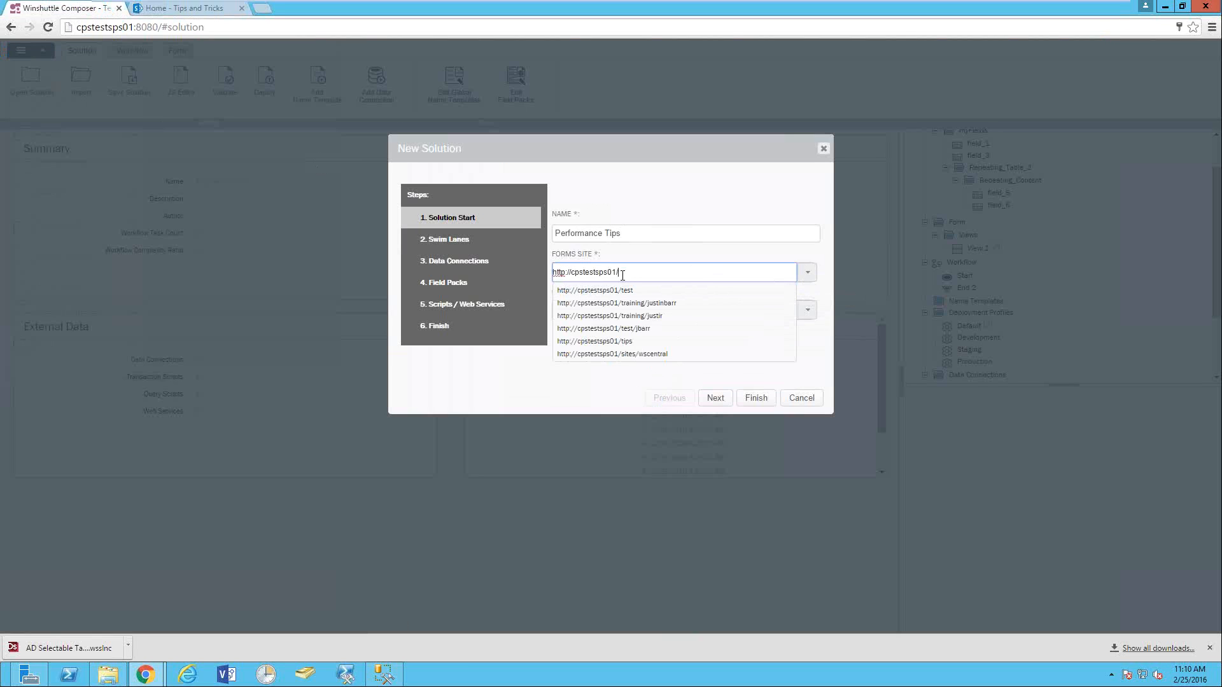
text(tips)
key(Tab)
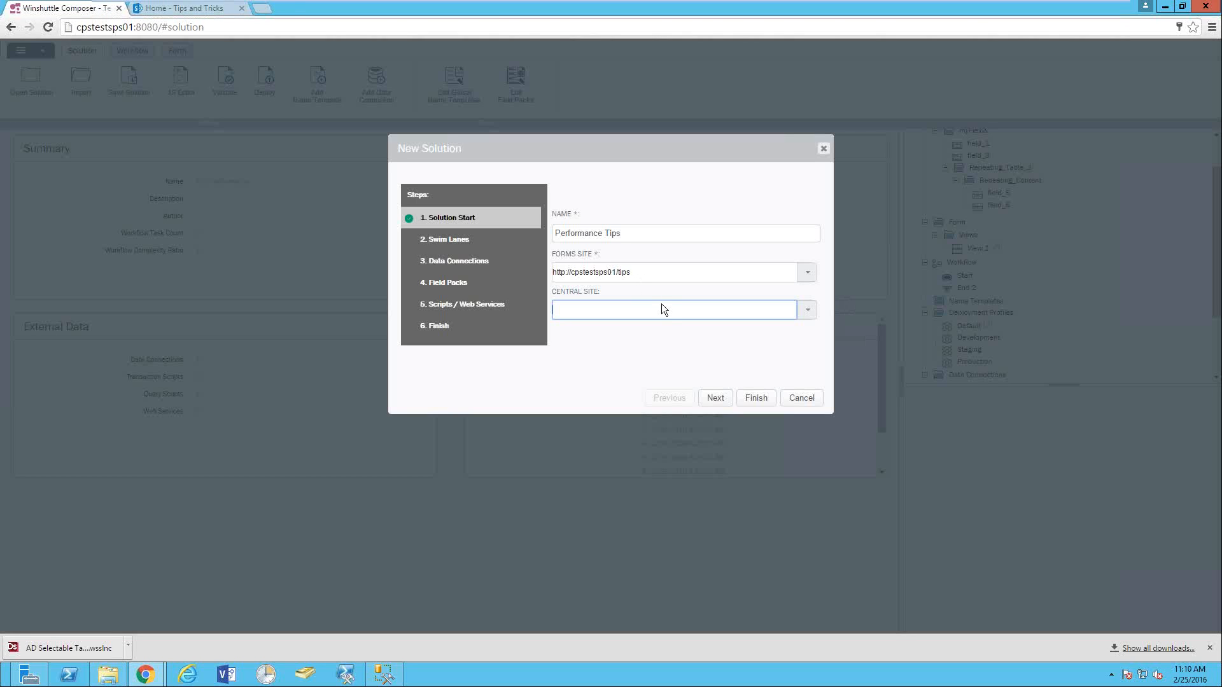
click(753, 401)
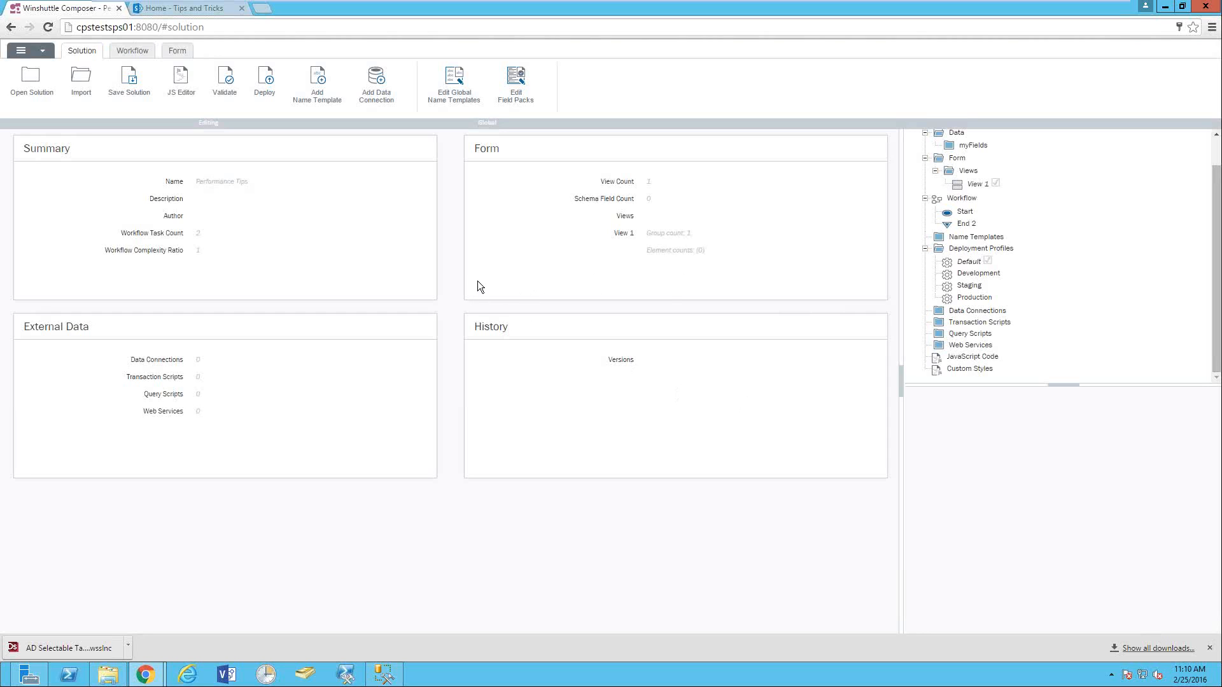
- Define a Microsoft SQL Server data connection on server cpstestsps01 using the WinshuttleWorkflow database
click(977, 312)
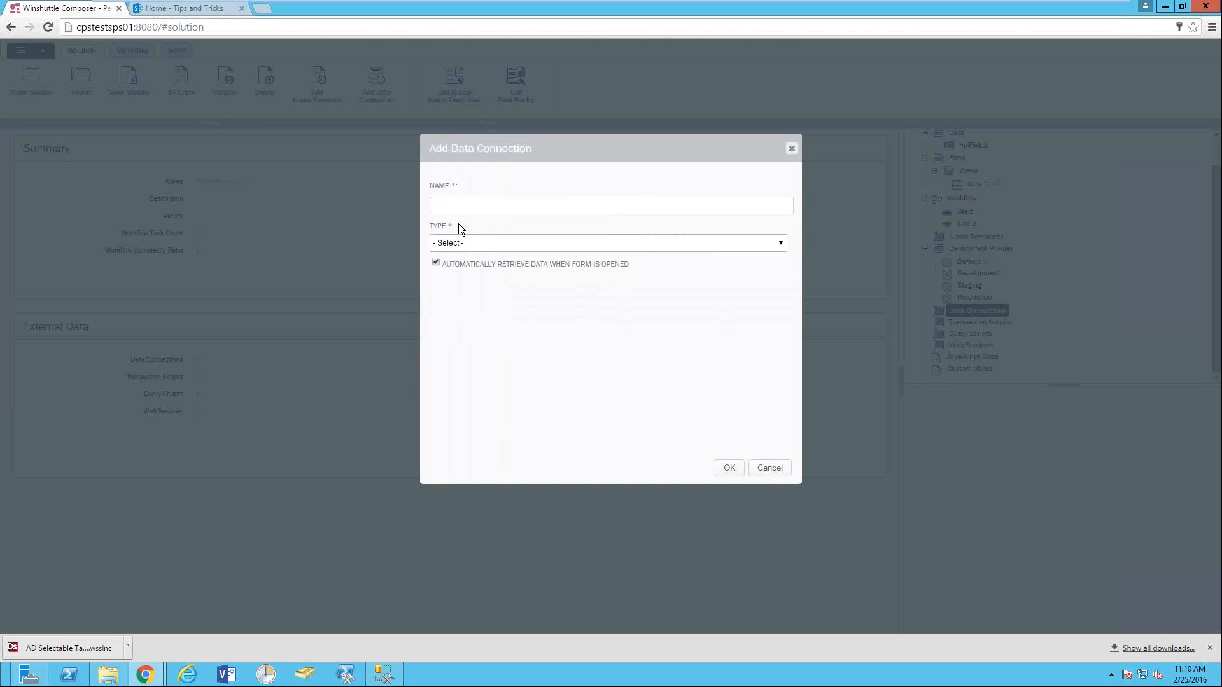
click(471, 207)
text(cpstest)
text(sps04)
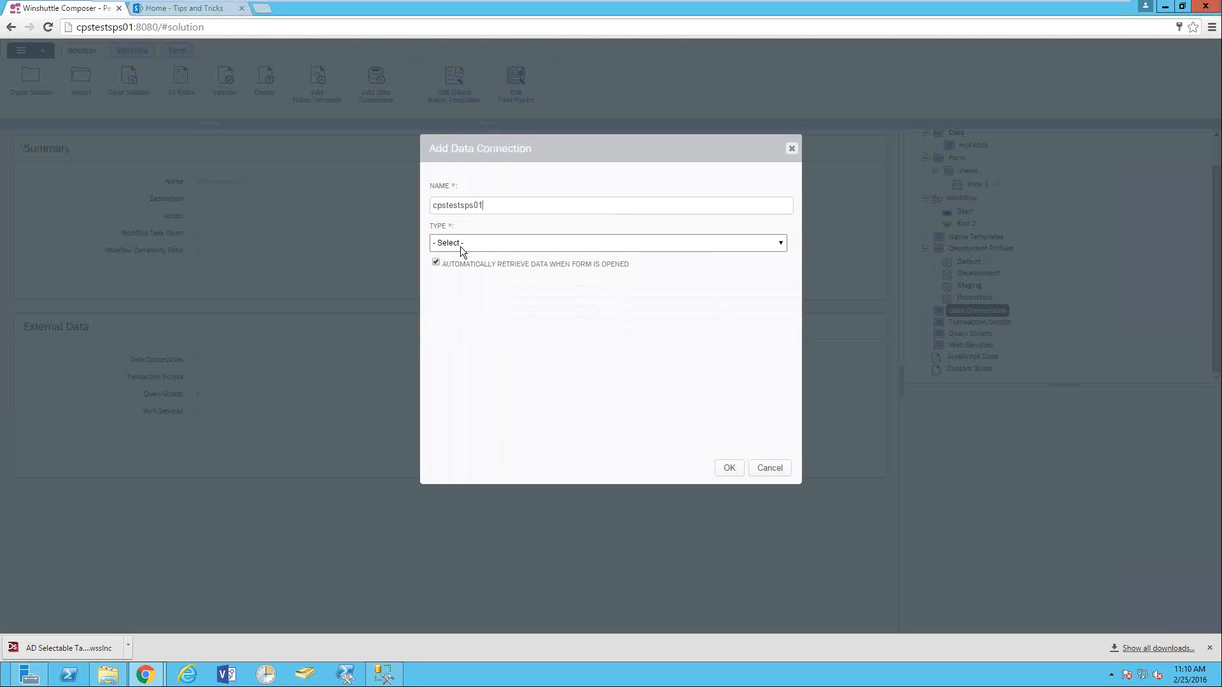
click(467, 243)
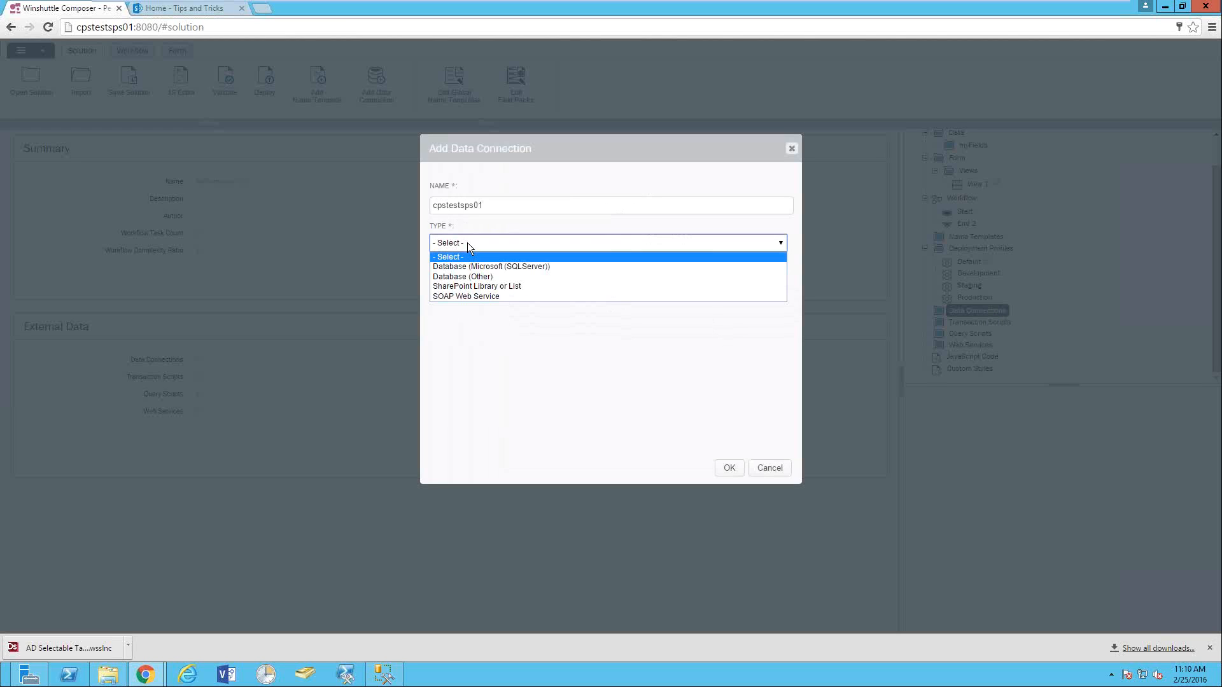
click(498, 266)
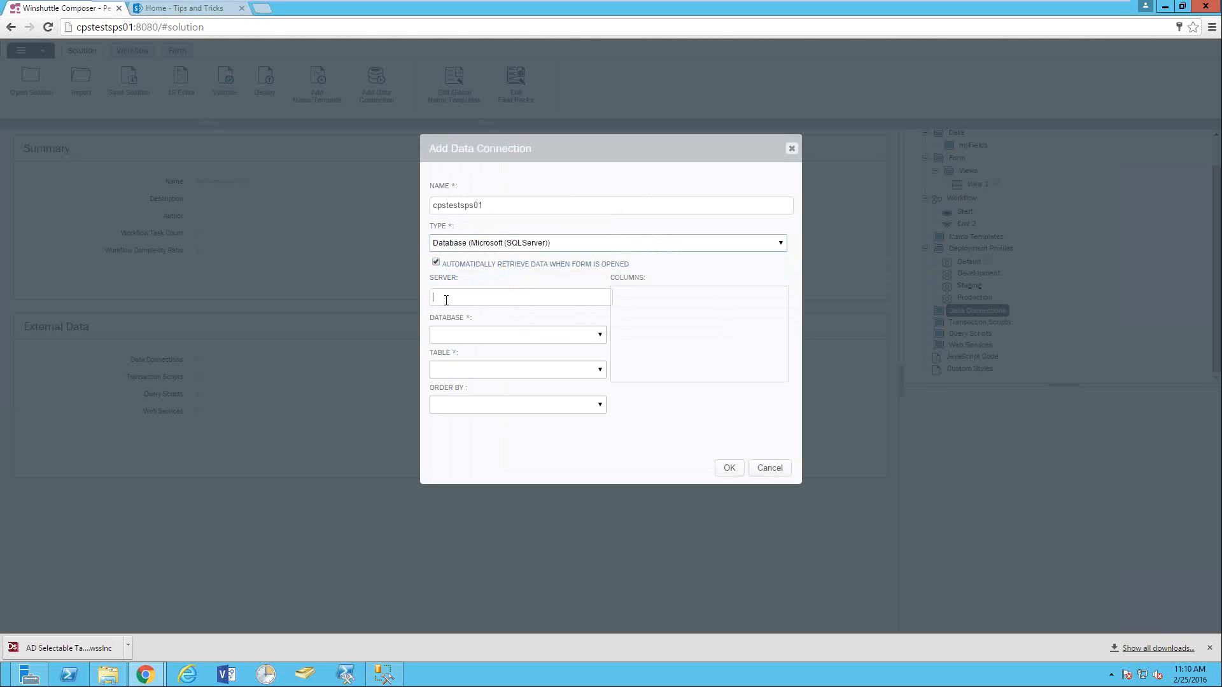
text(cpstestsps01)
key(Tab)
click(460, 335)
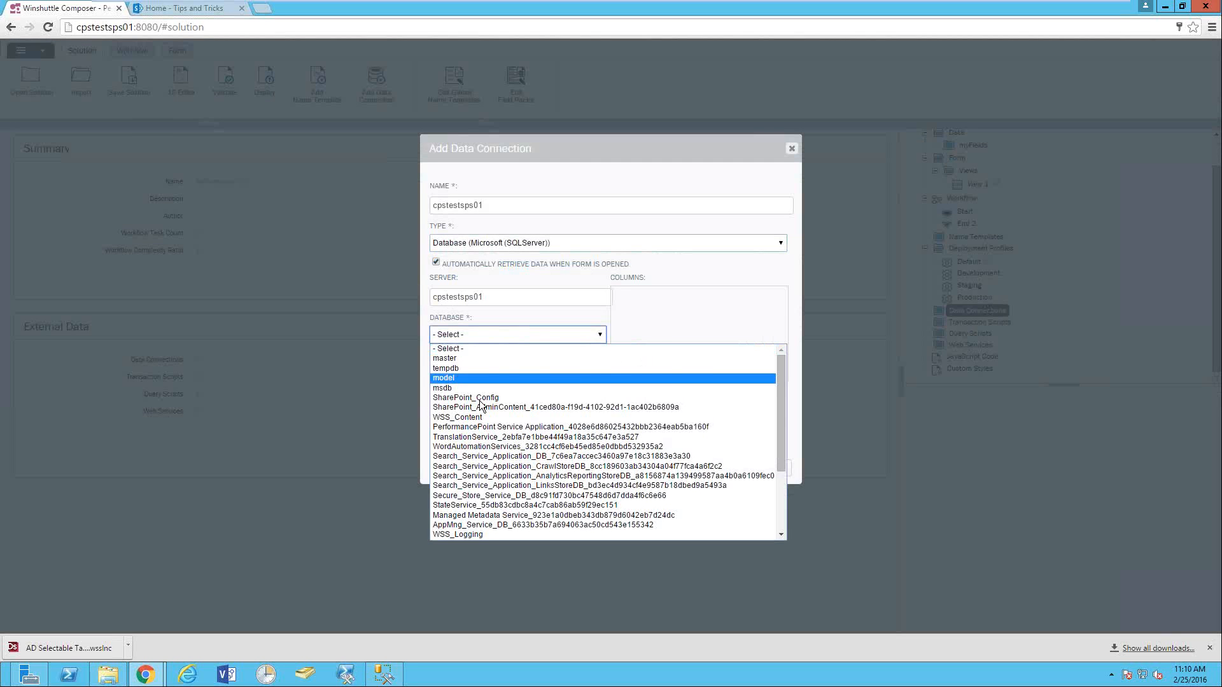
scroll(481, 405, down, 4)
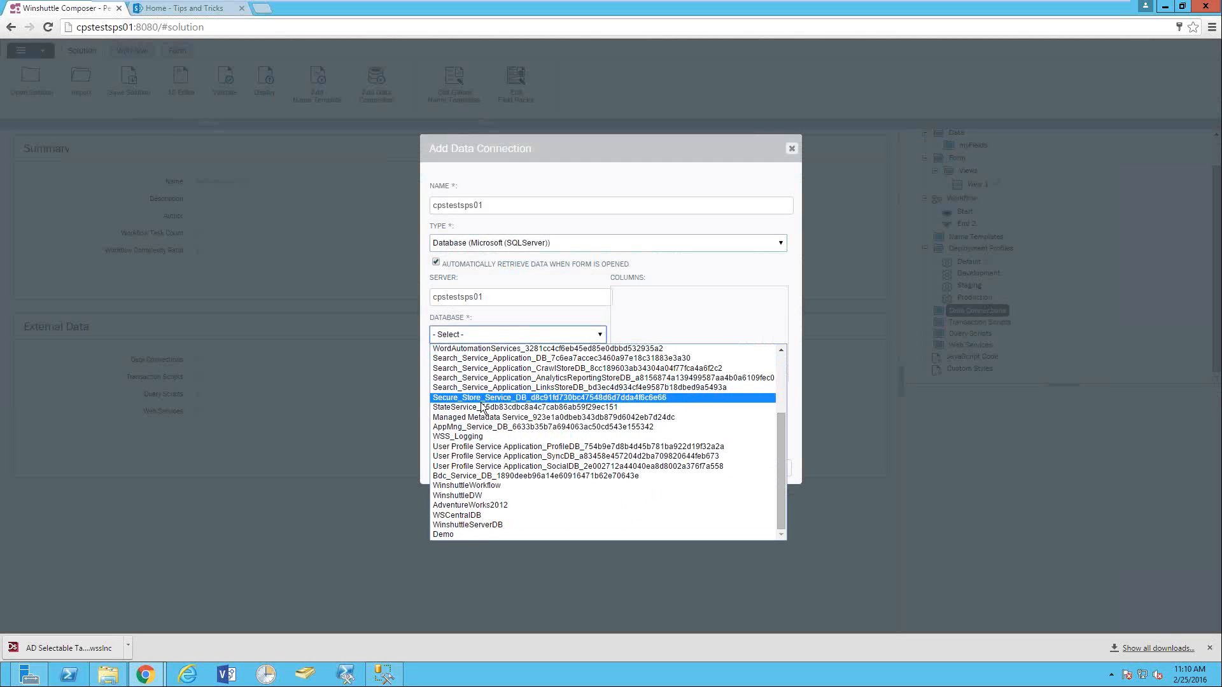
click(471, 486)
- Choose the WFASSIGNMENT table for the data connection so its columns load
click(480, 371)
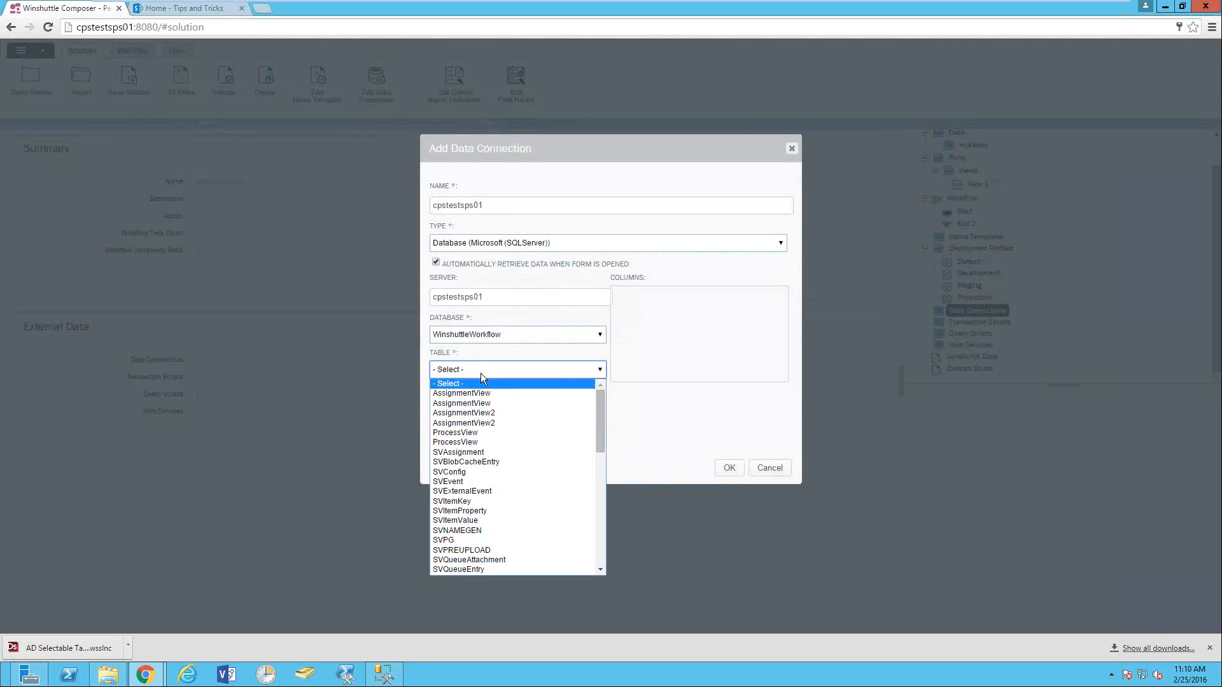
scroll(467, 485, down, 8)
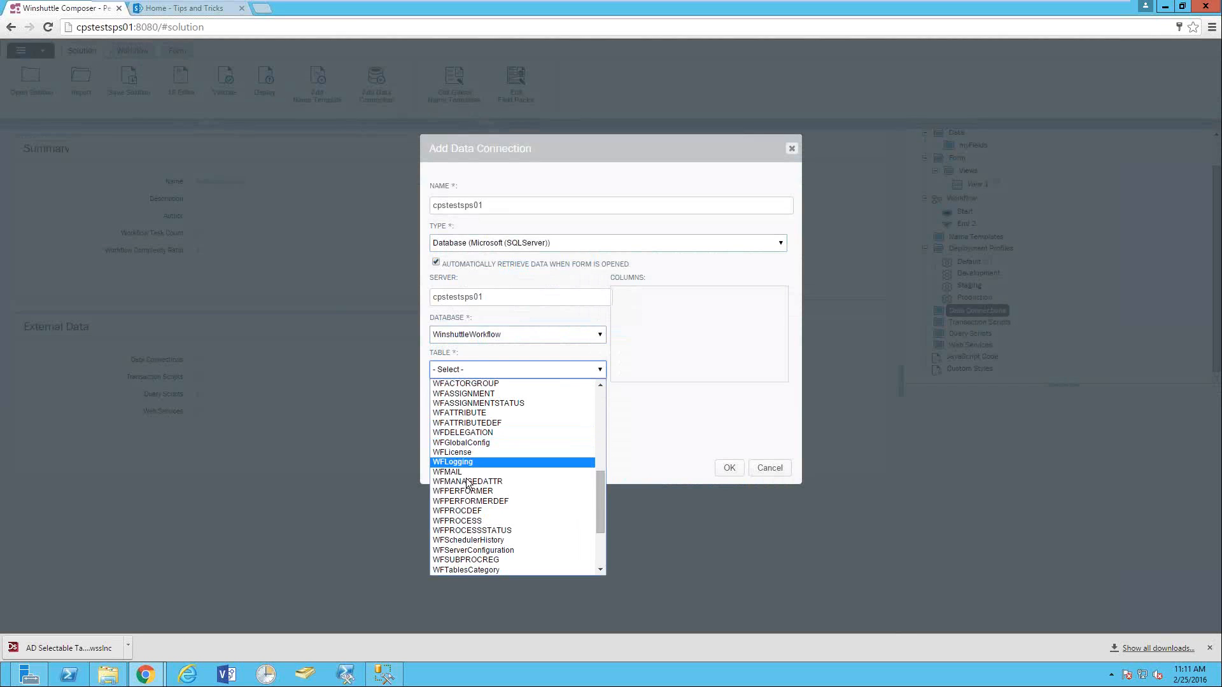
scroll(472, 463, down, 1)
scroll(471, 482, up, 2)
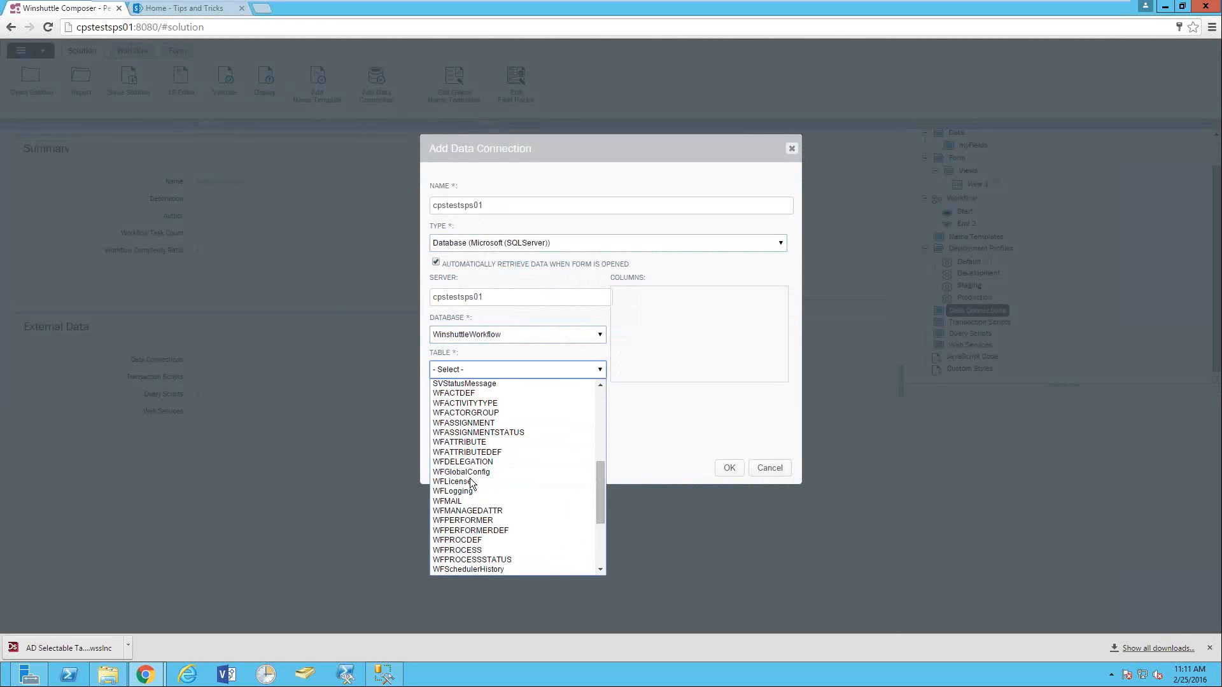
scroll(471, 482, up, 4)
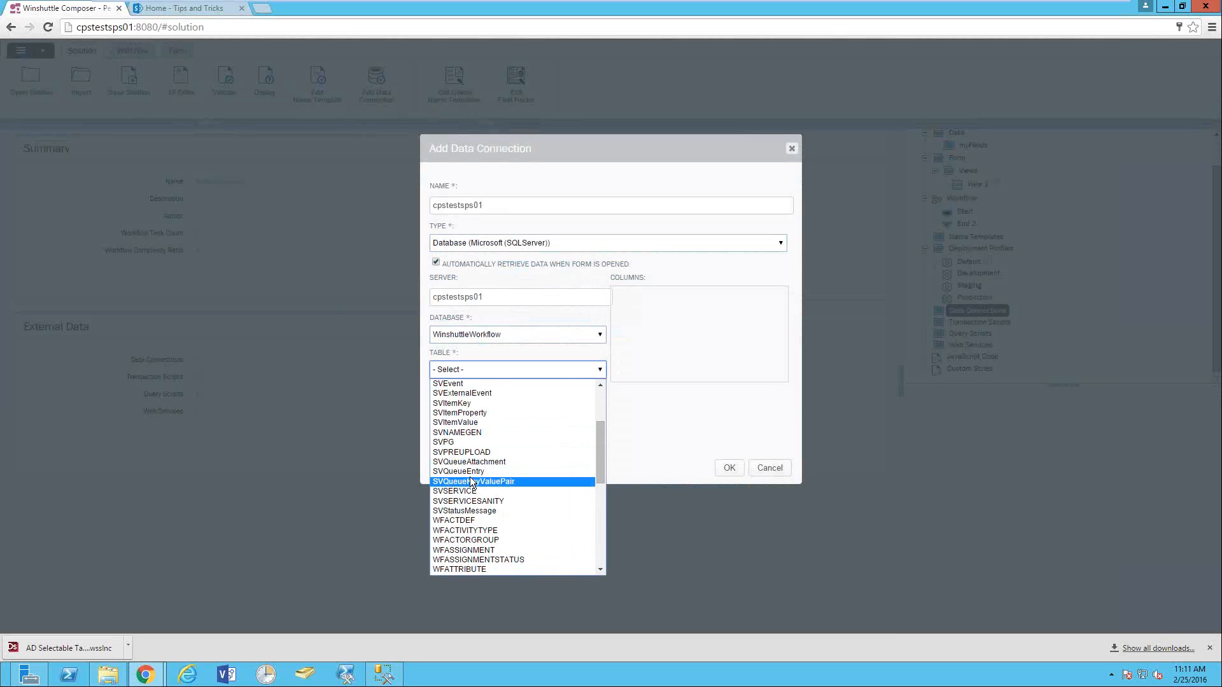
scroll(472, 482, down, 4)
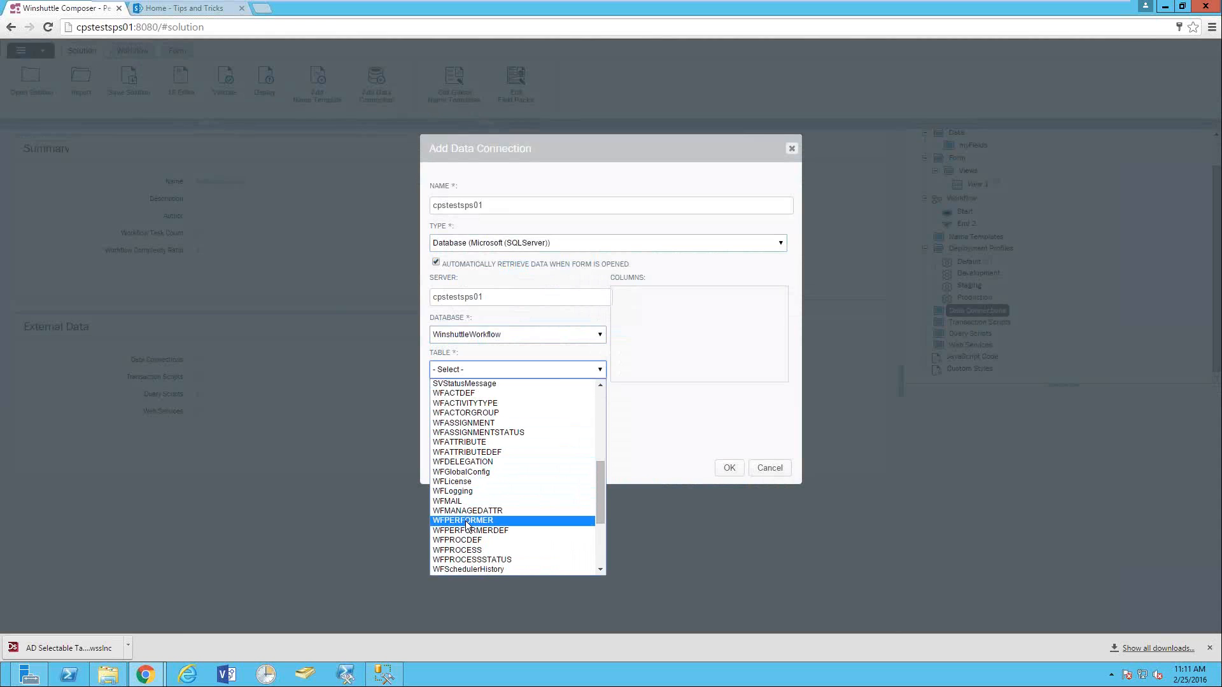
scroll(477, 533, down, 4)
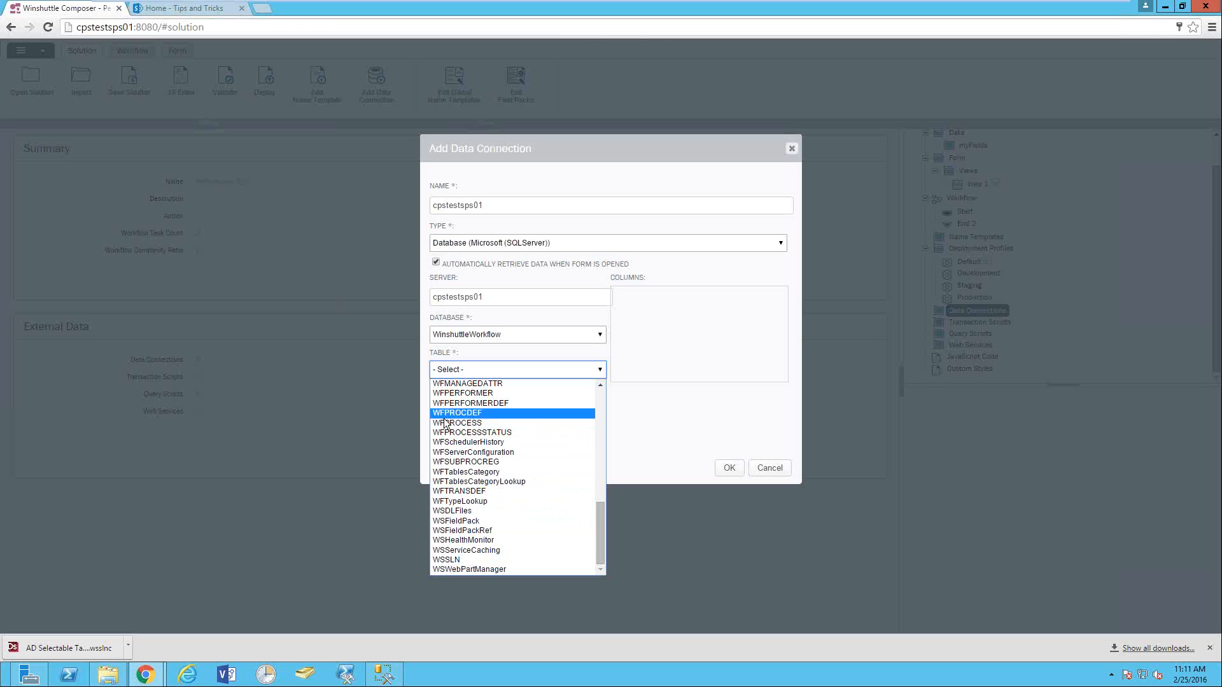
scroll(474, 453, up, 4)
scroll(474, 453, up, 4)
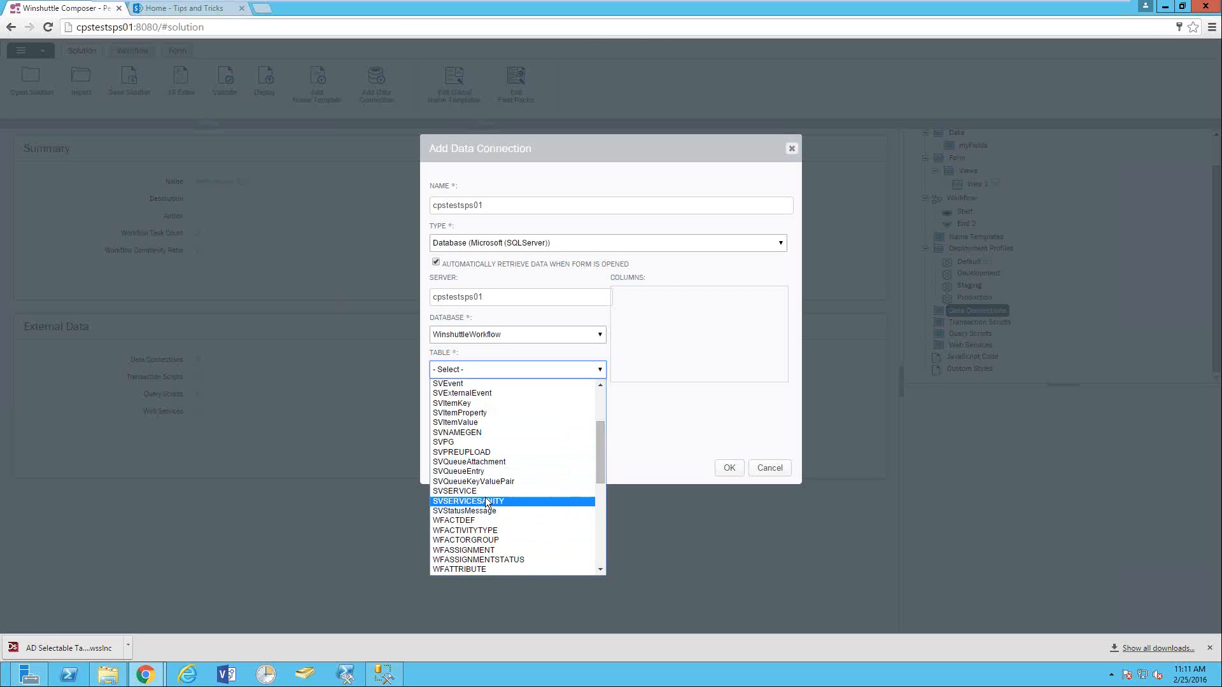
scroll(480, 518, down, 4)
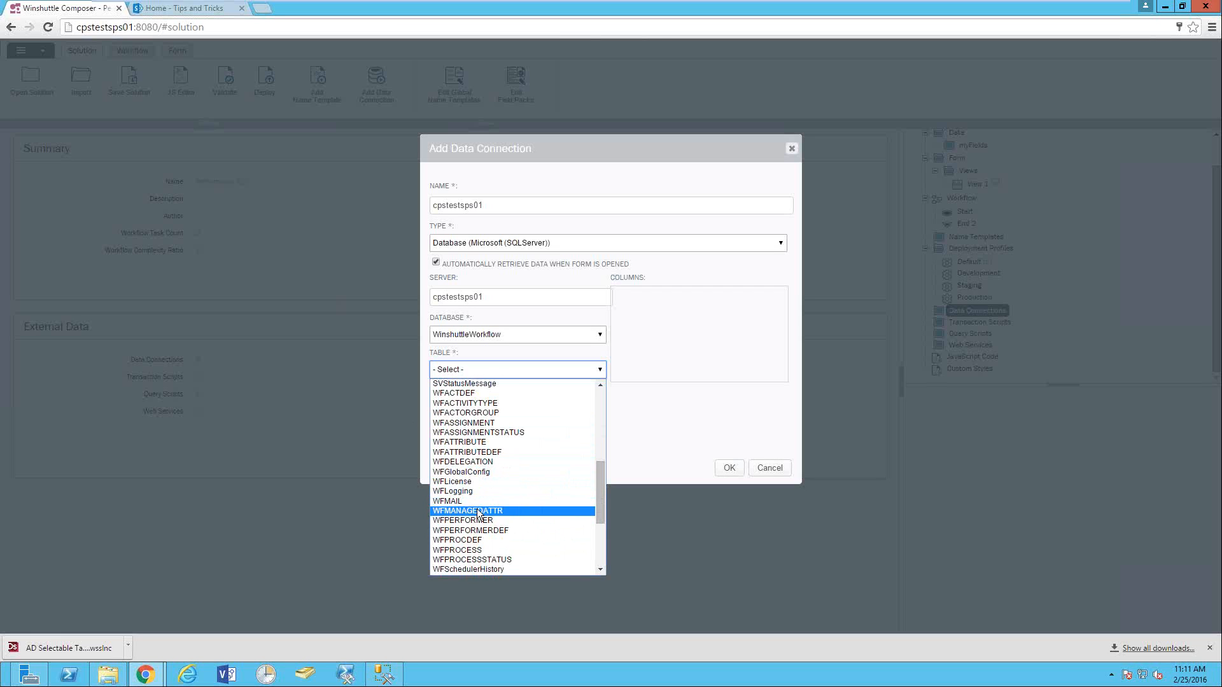
click(453, 423)
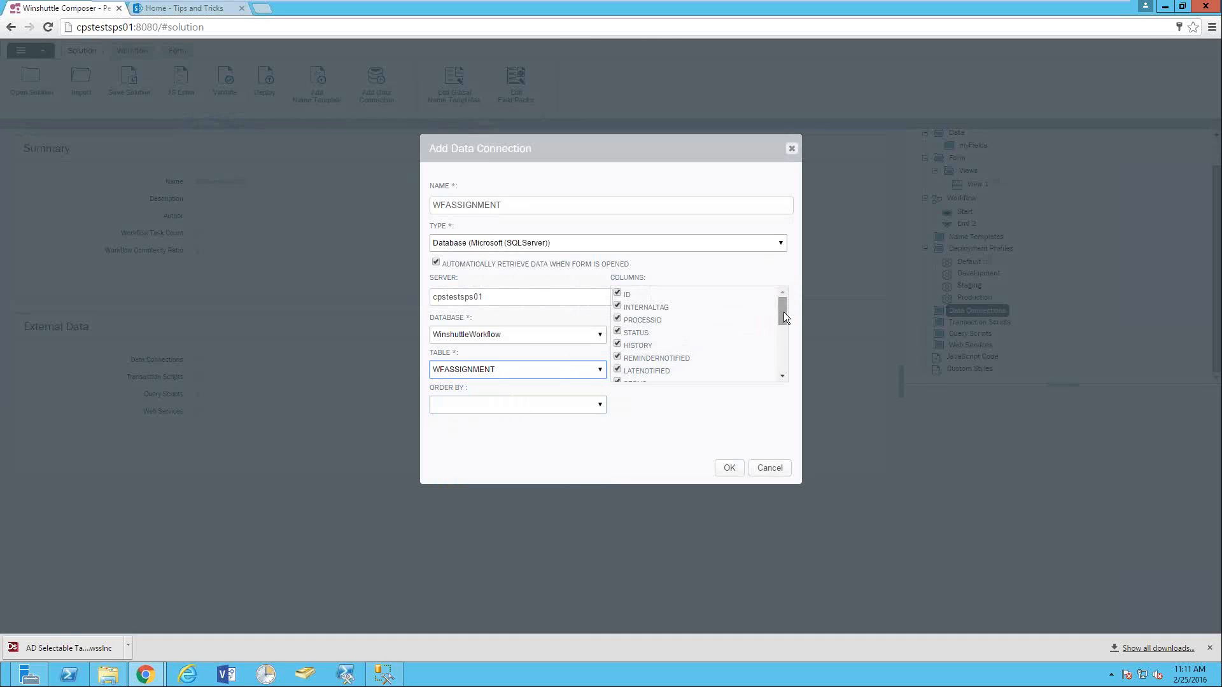
- Review the WFASSIGNMENT columns and save the data connection
mouse_move(783, 312)
mouse_down()
mouse_move(782, 355)
mouse_move(782, 307)
mouse_up()
click(729, 469)
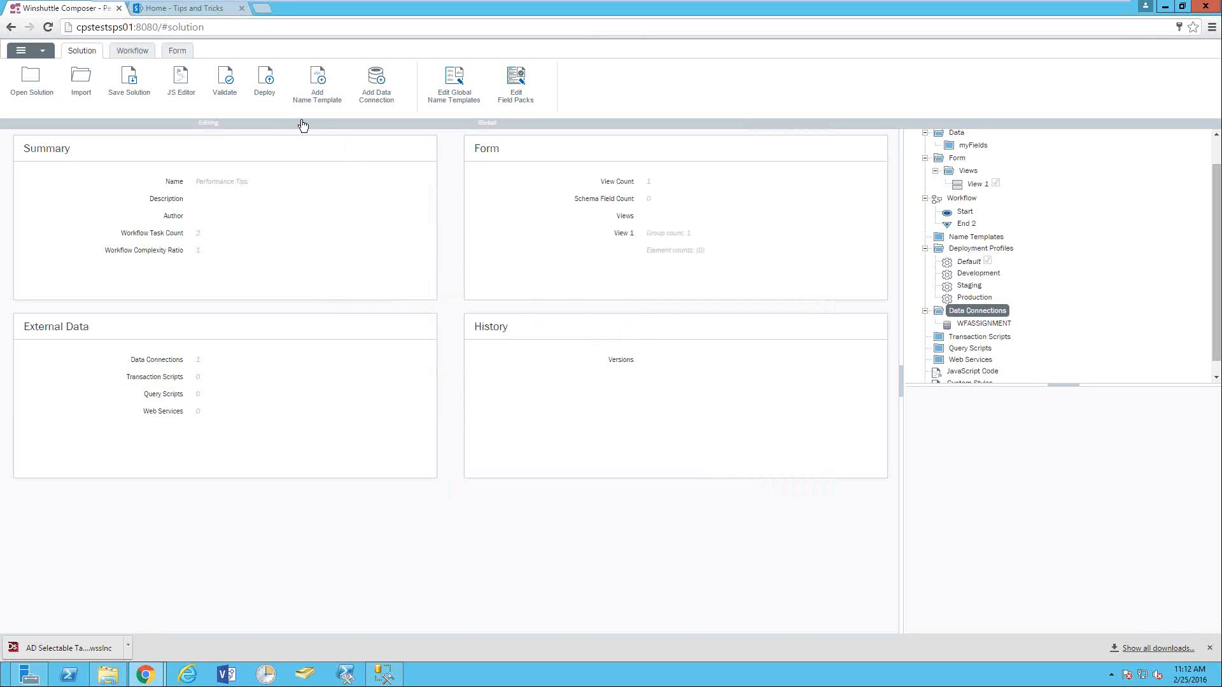
- Add a drop-down field, DropDown_1, inside Group_1 in the form designer
click(177, 50)
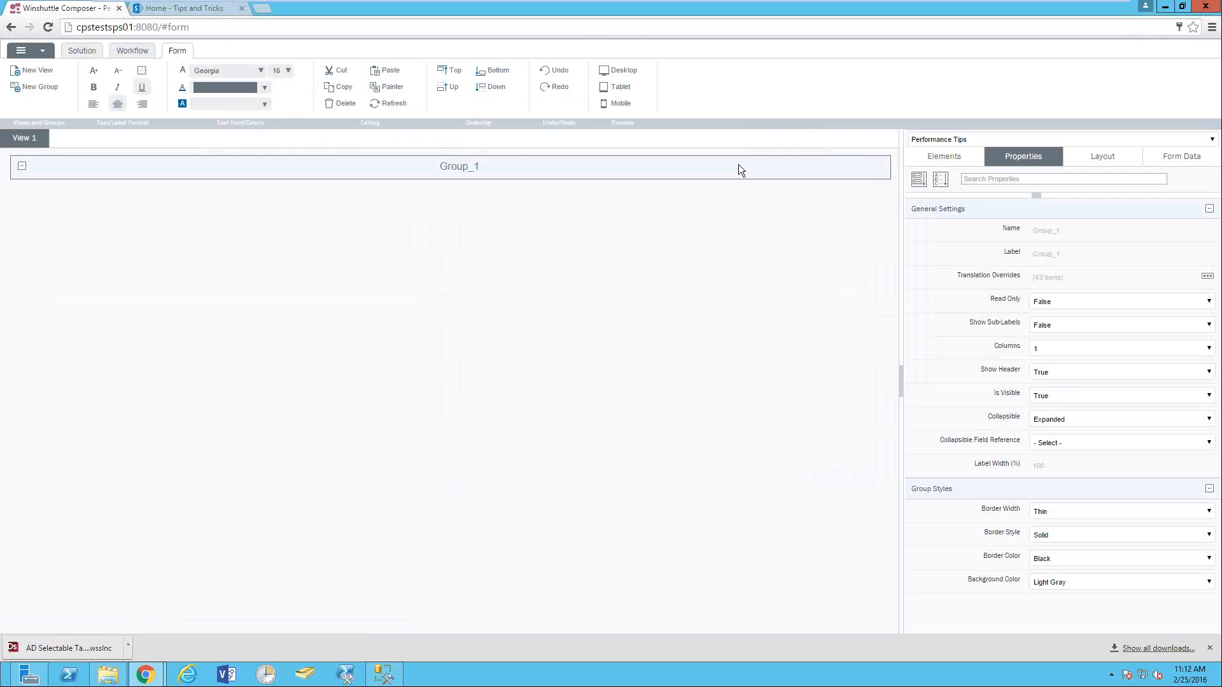
click(944, 156)
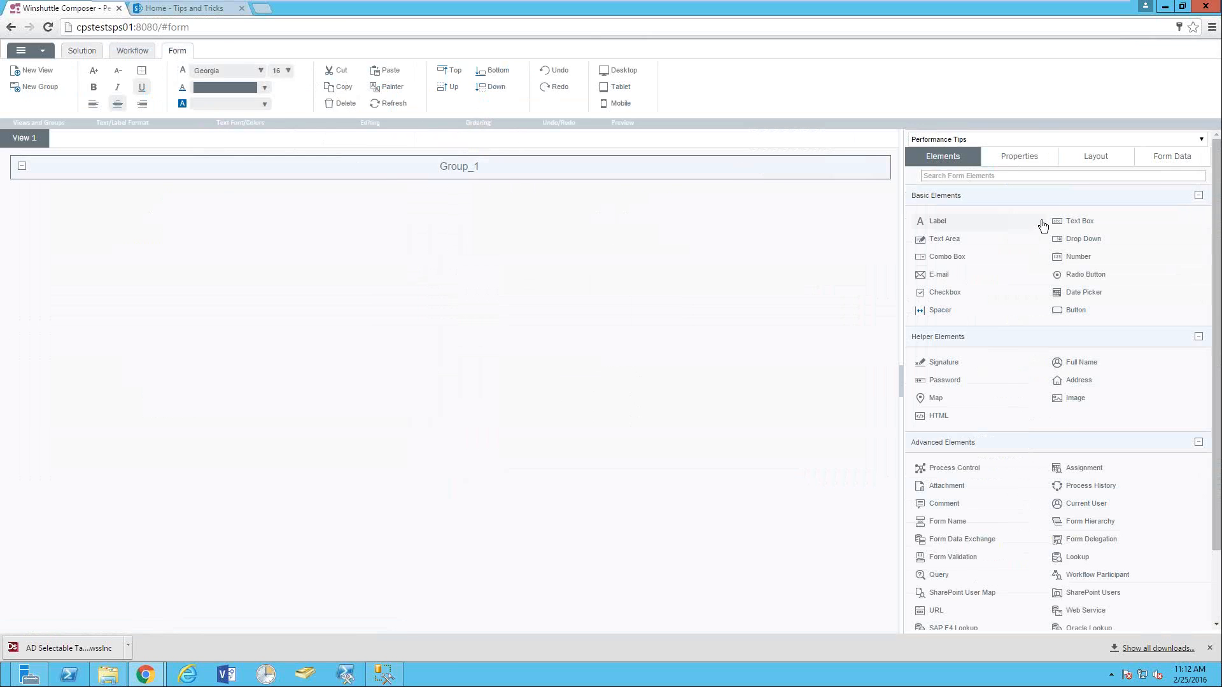
click(1090, 245)
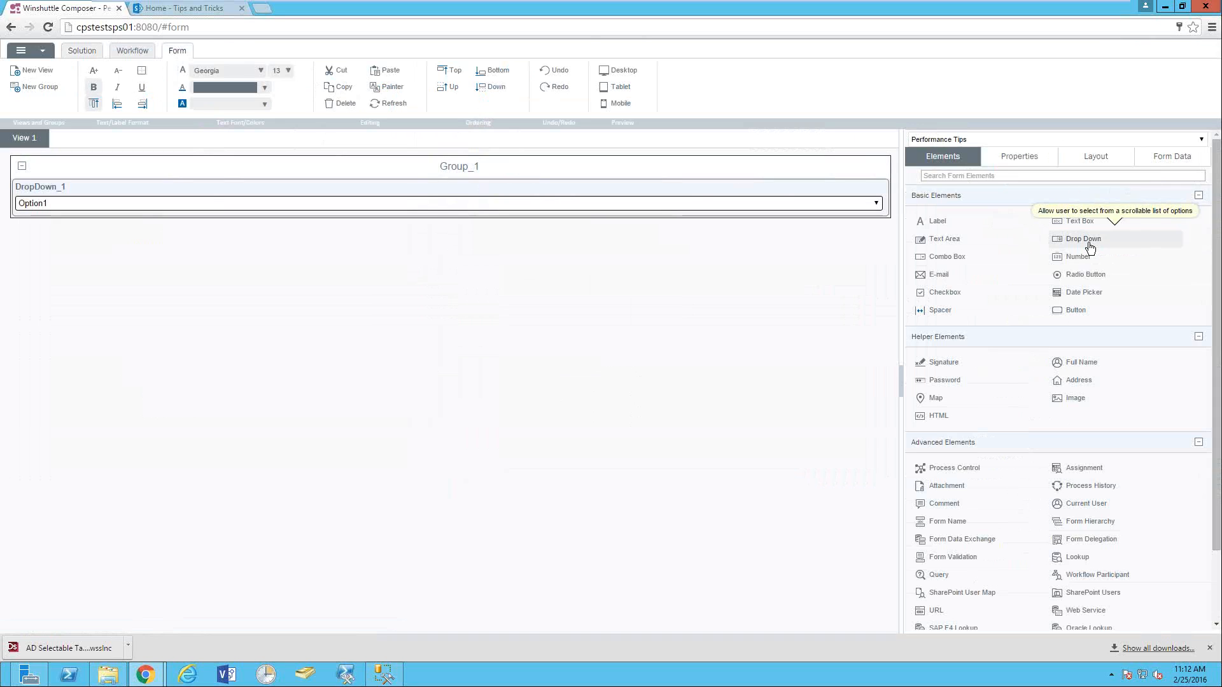
- Set Group_1 to 2 columns, then select DropDown_1
click(582, 167)
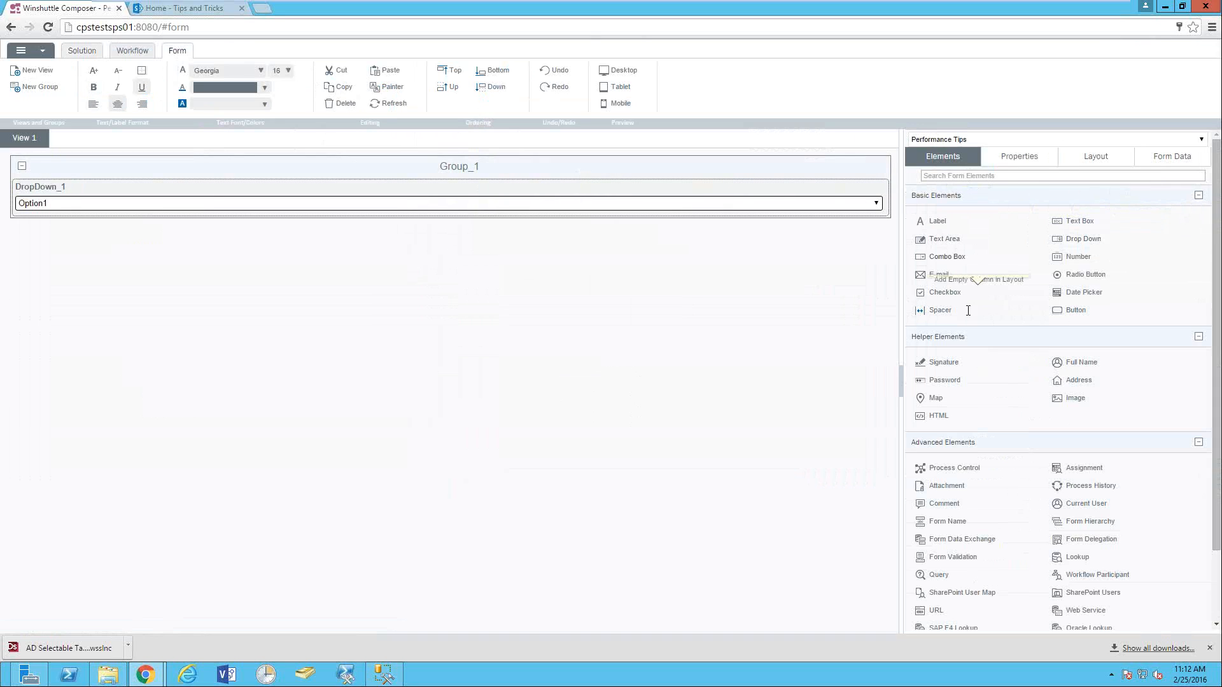
click(1011, 162)
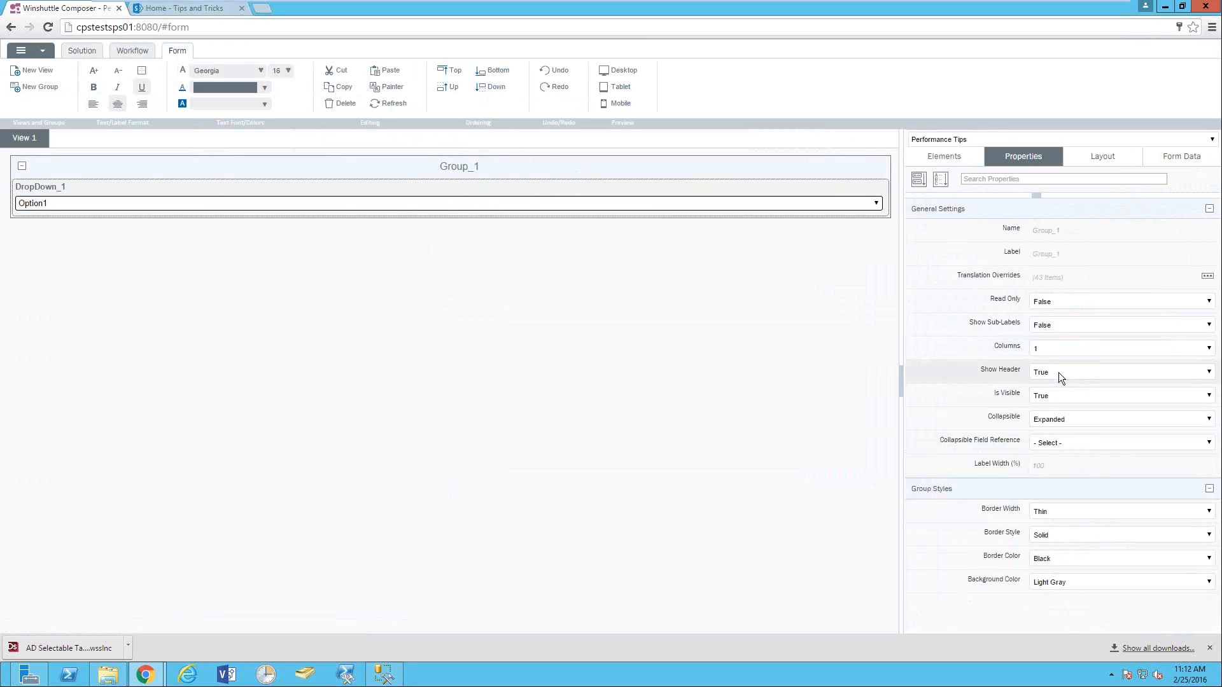
click(1053, 349)
click(1041, 370)
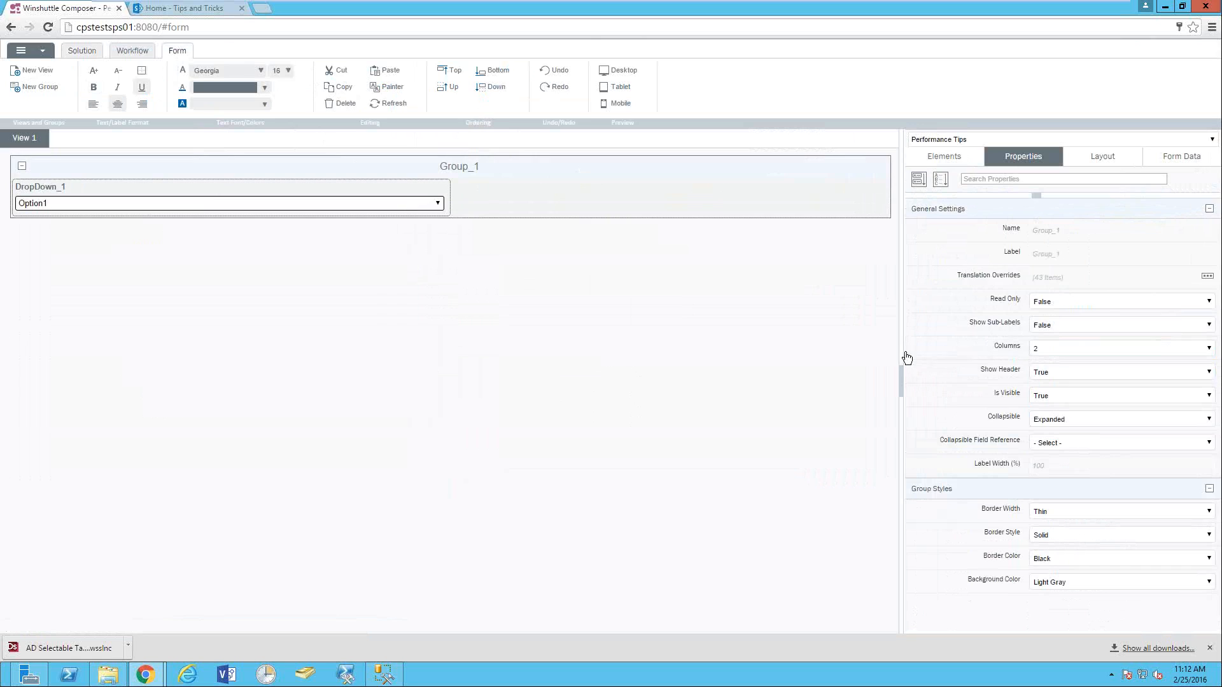
click(213, 204)
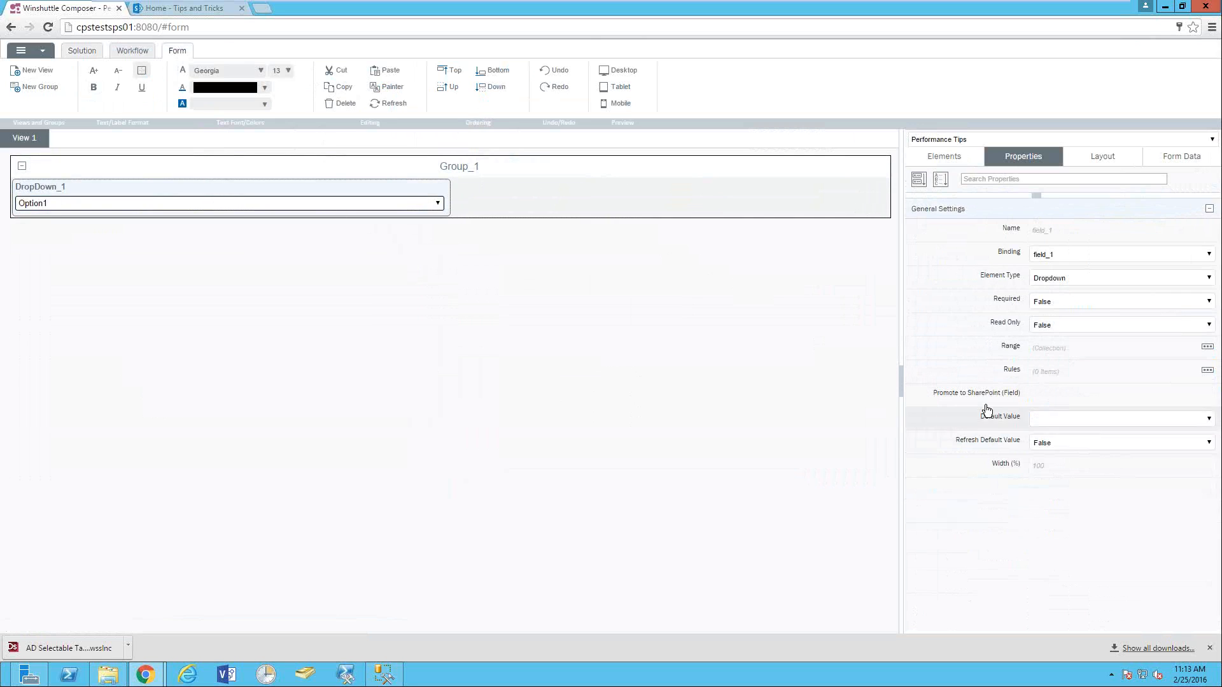
- Fill DropDown_1's choices from the WFASSIGNMENT connection, with ID as both label and value
click(1207, 347)
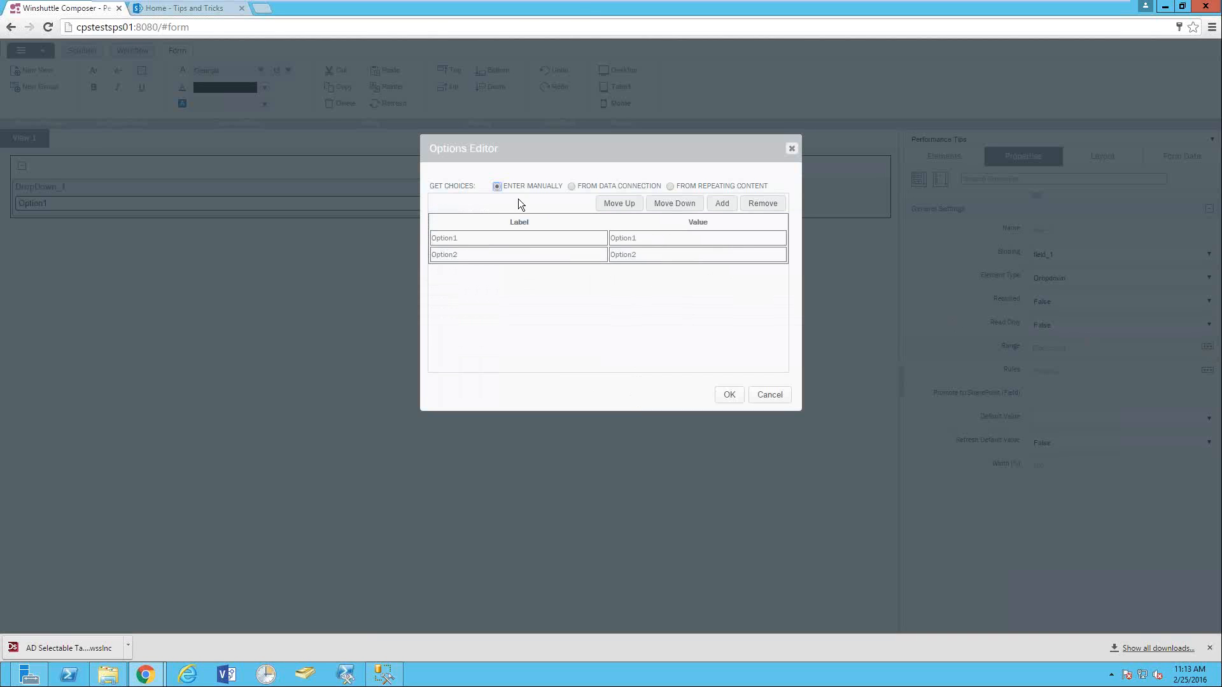
click(571, 186)
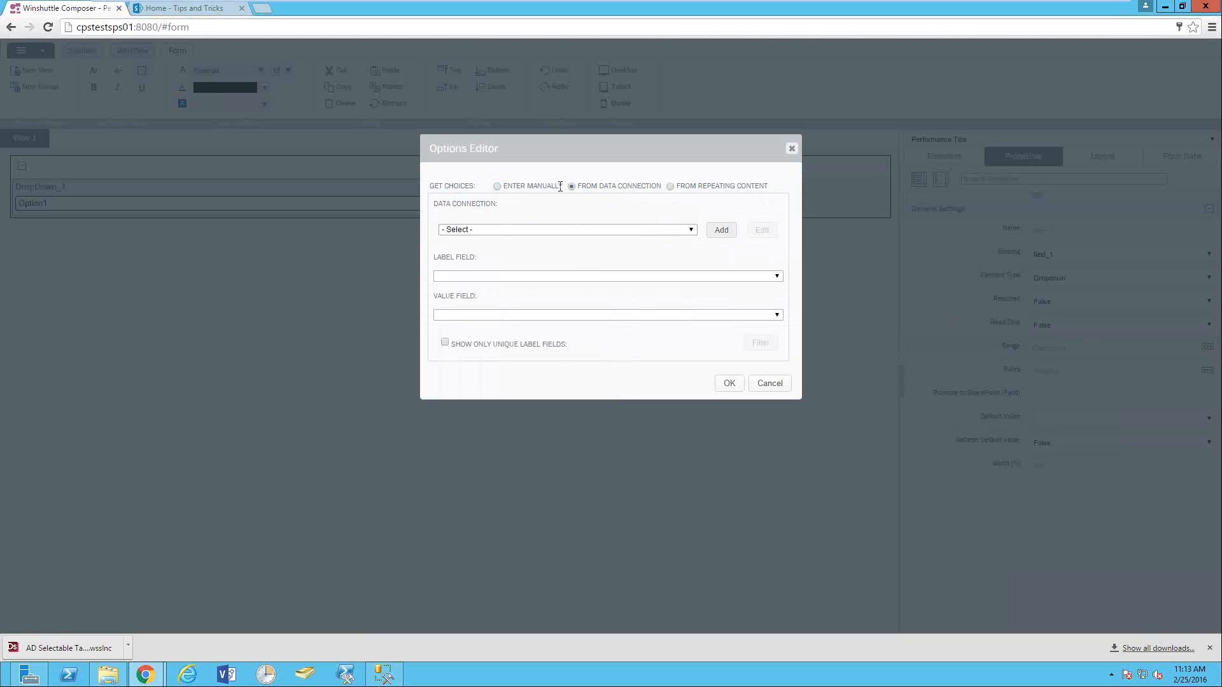
click(495, 231)
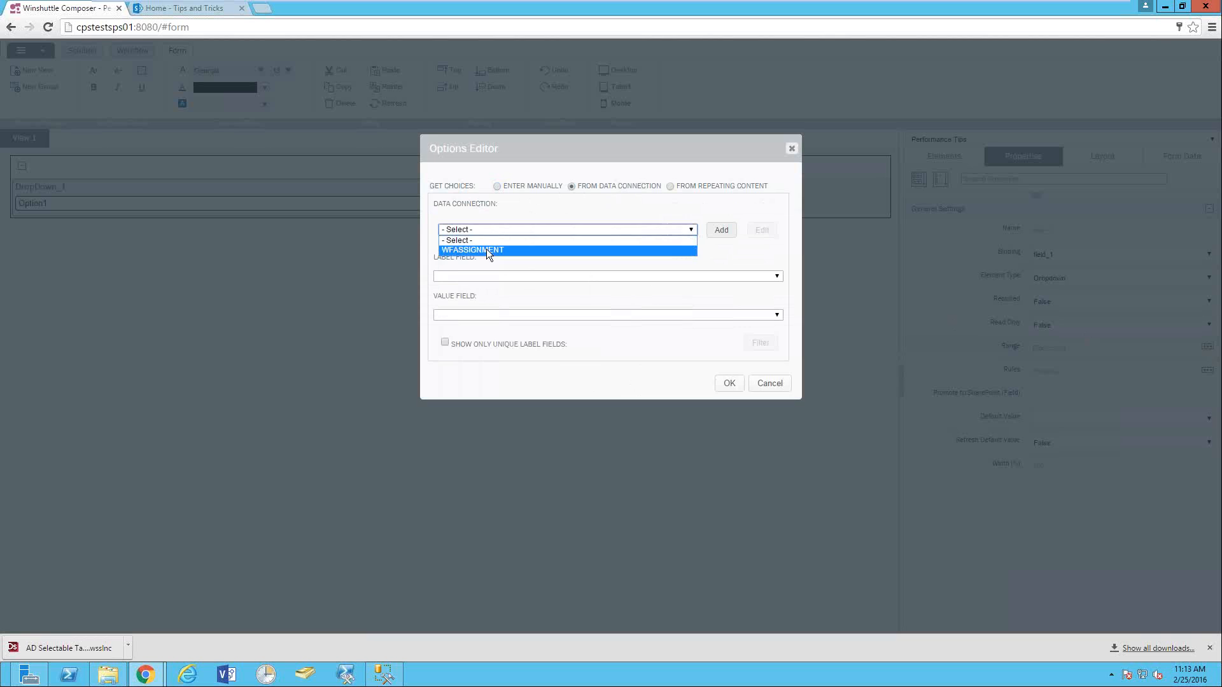
click(486, 250)
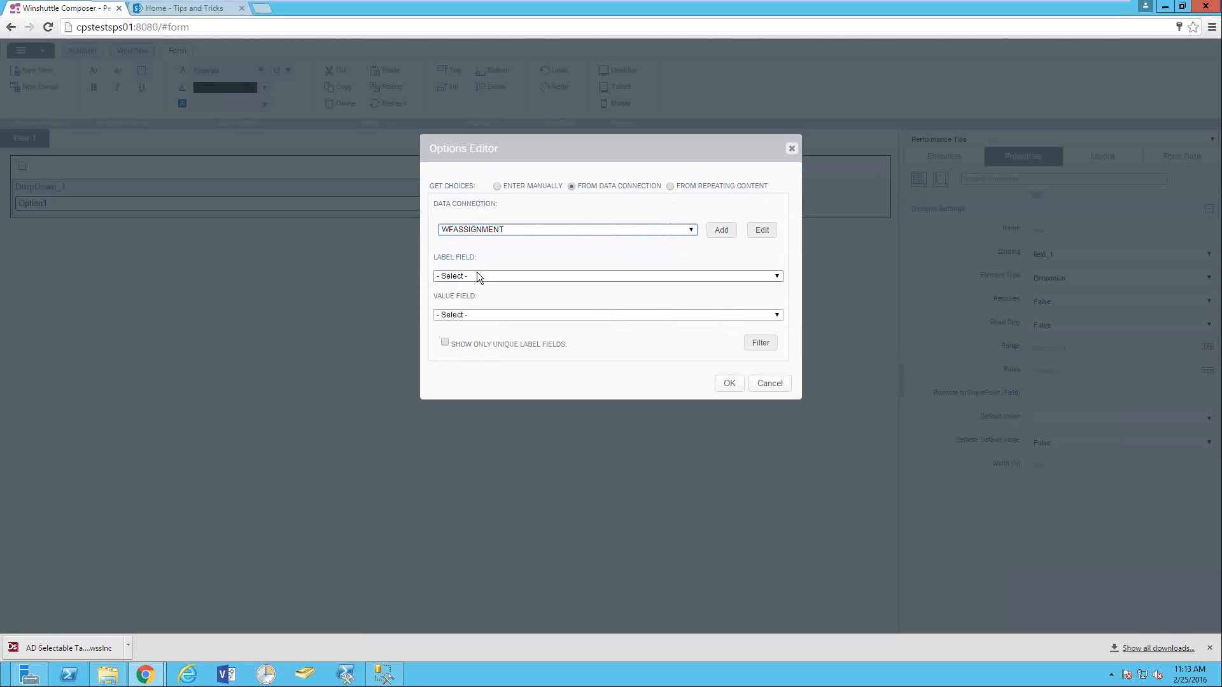
click(476, 278)
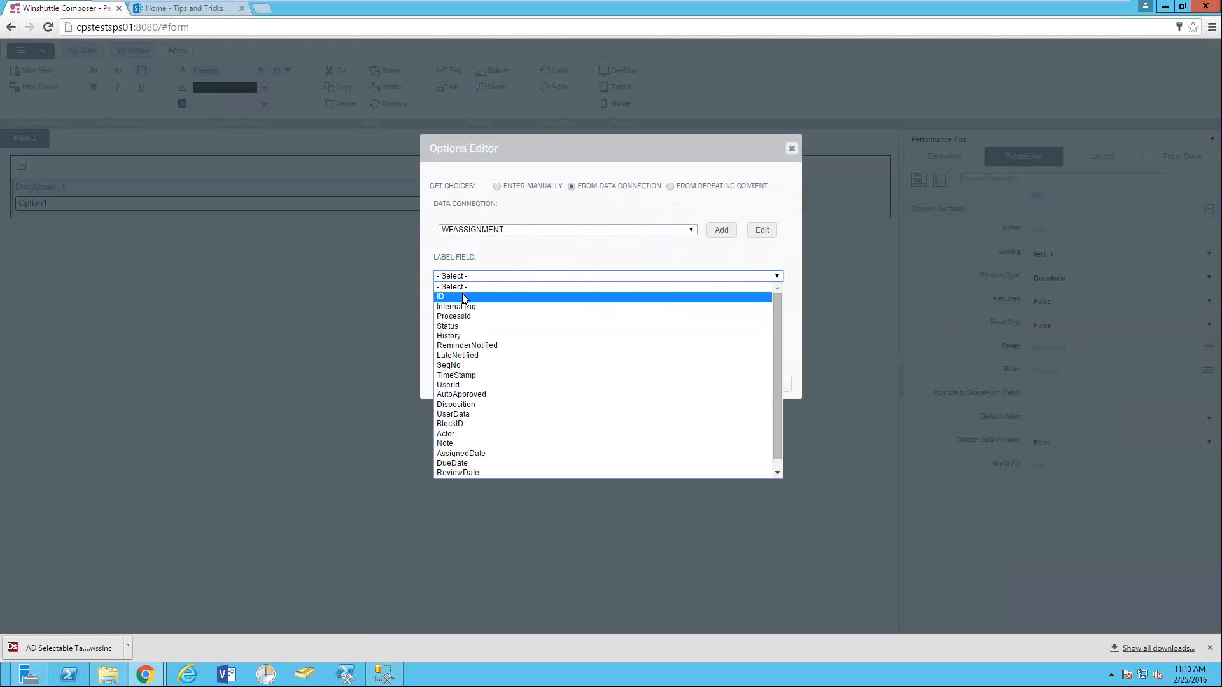
click(462, 295)
click(456, 316)
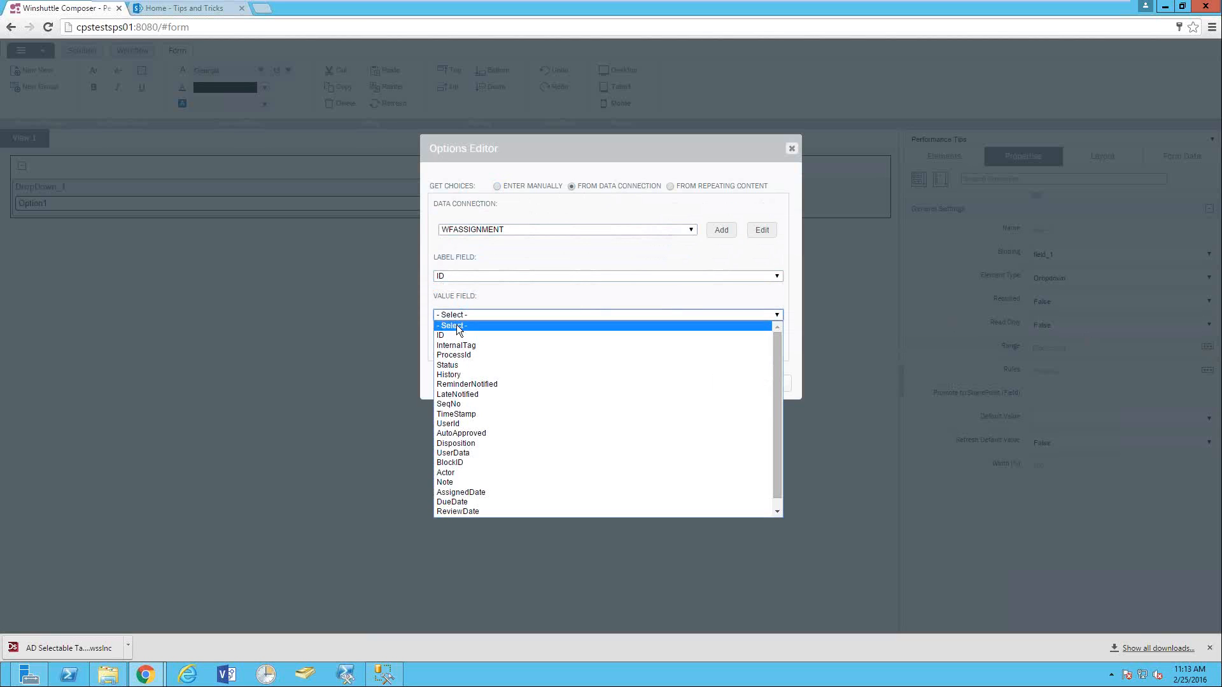
click(454, 335)
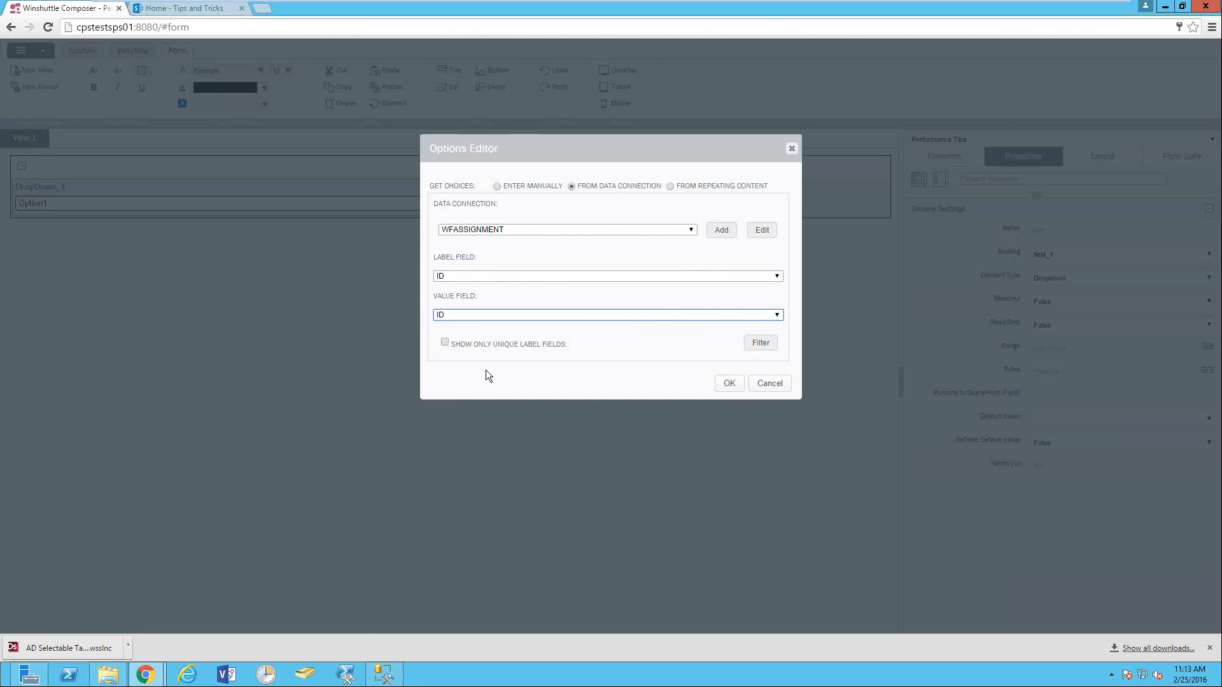
click(729, 383)
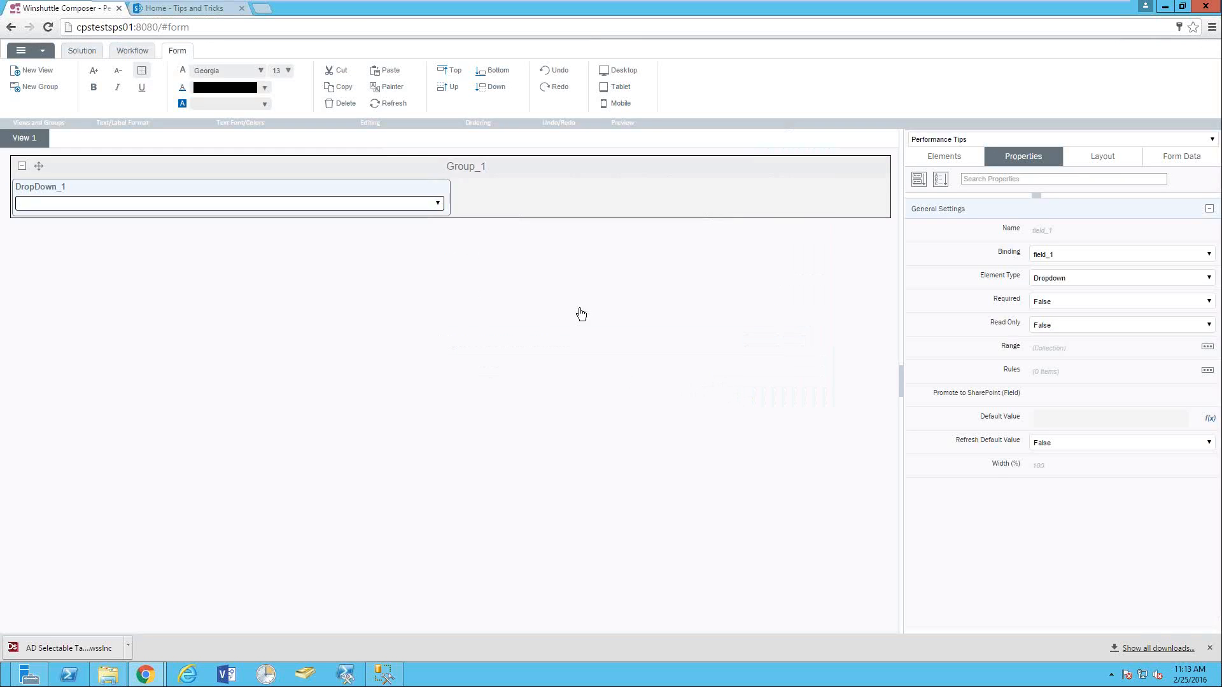
- Save and deploy the solution with the Default profile, then launch the form in SharePoint
mouse_move(3, 685)
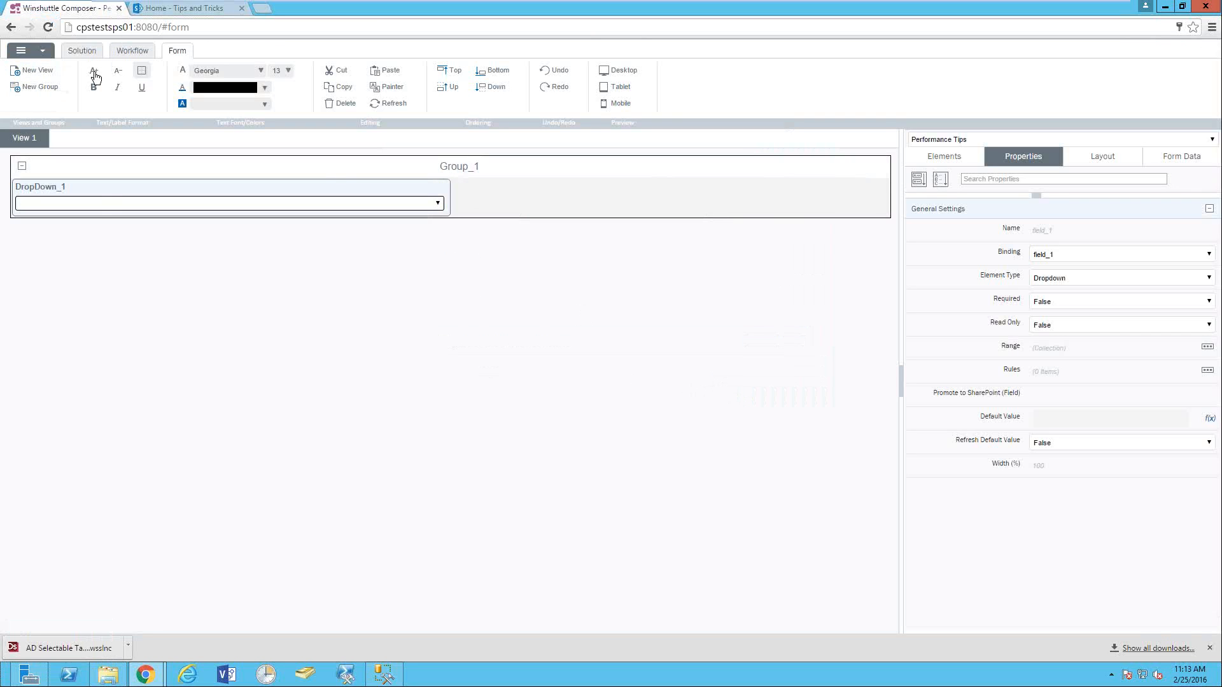
click(82, 55)
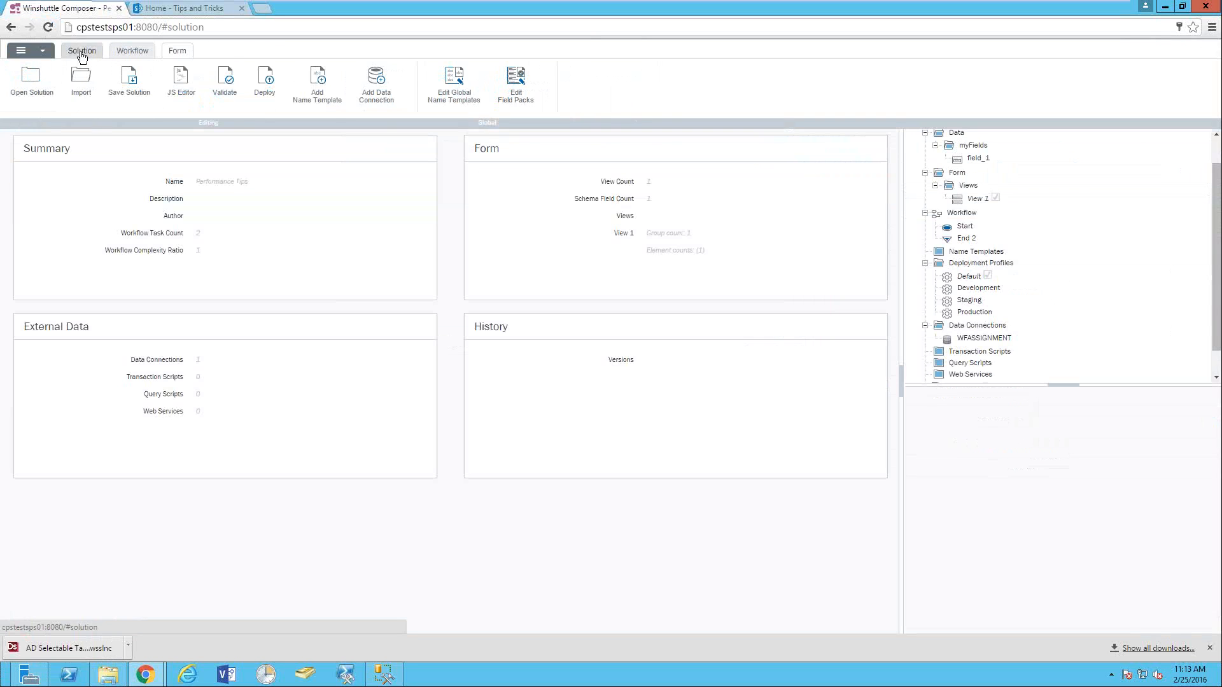
click(270, 87)
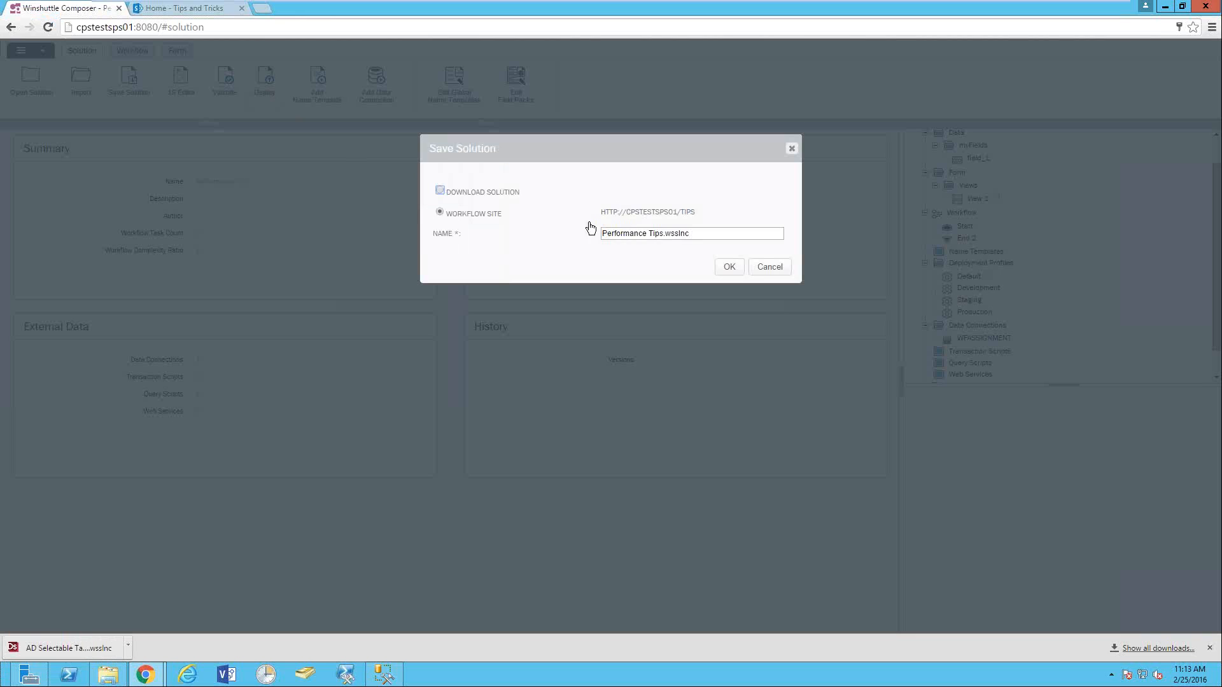
click(729, 266)
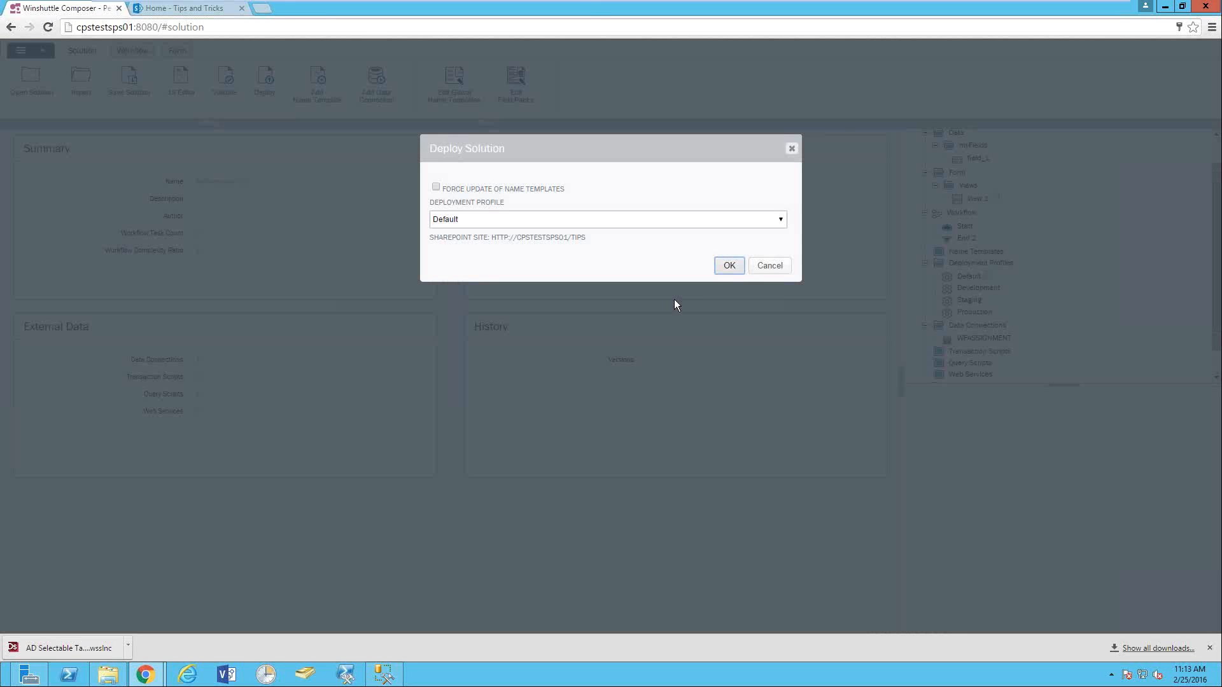
click(728, 266)
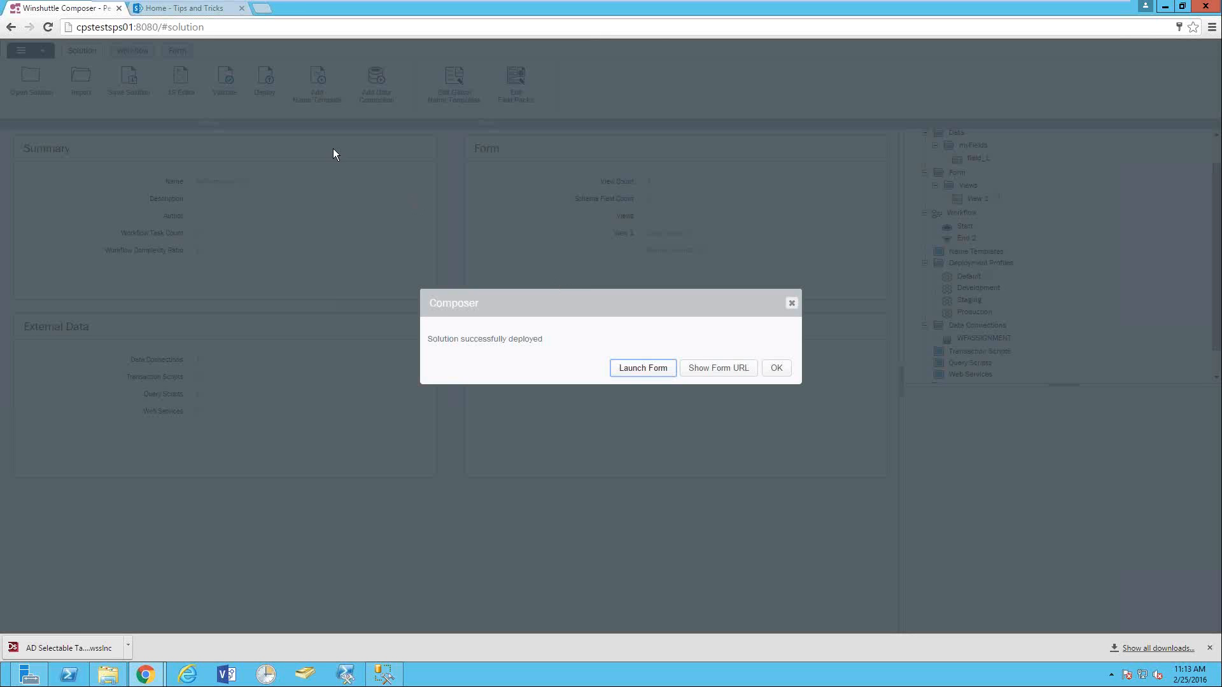
click(639, 370)
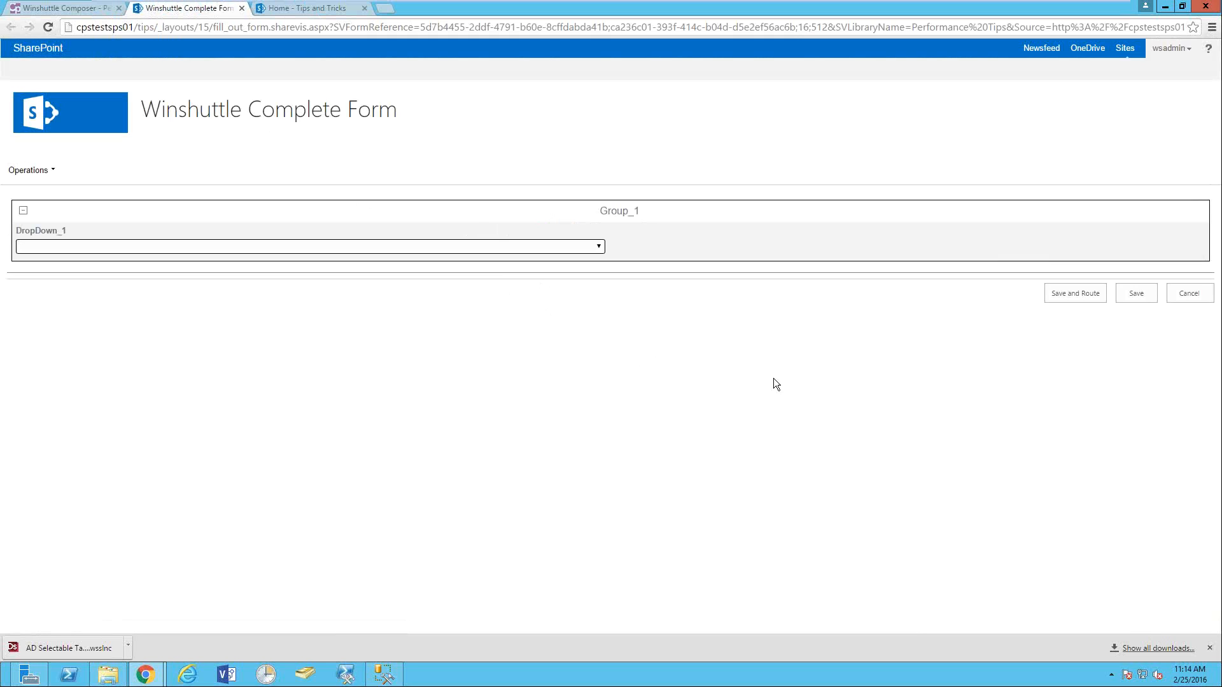
click(163, 247)
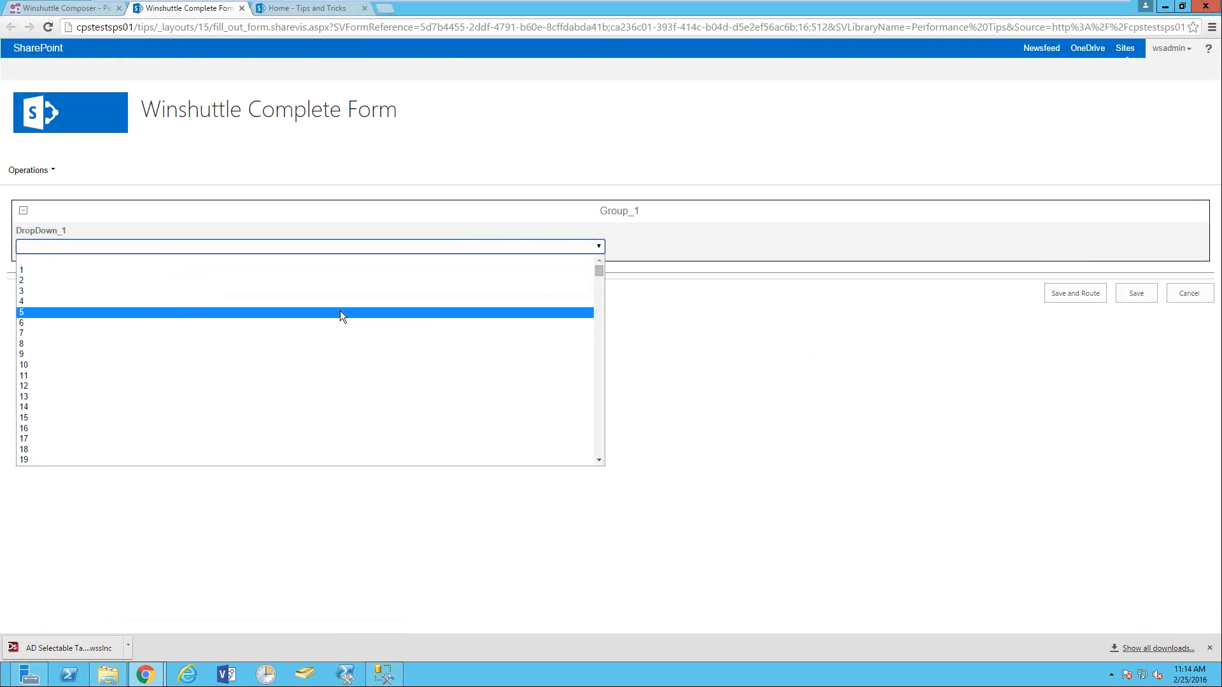
scroll(560, 318, down, 5)
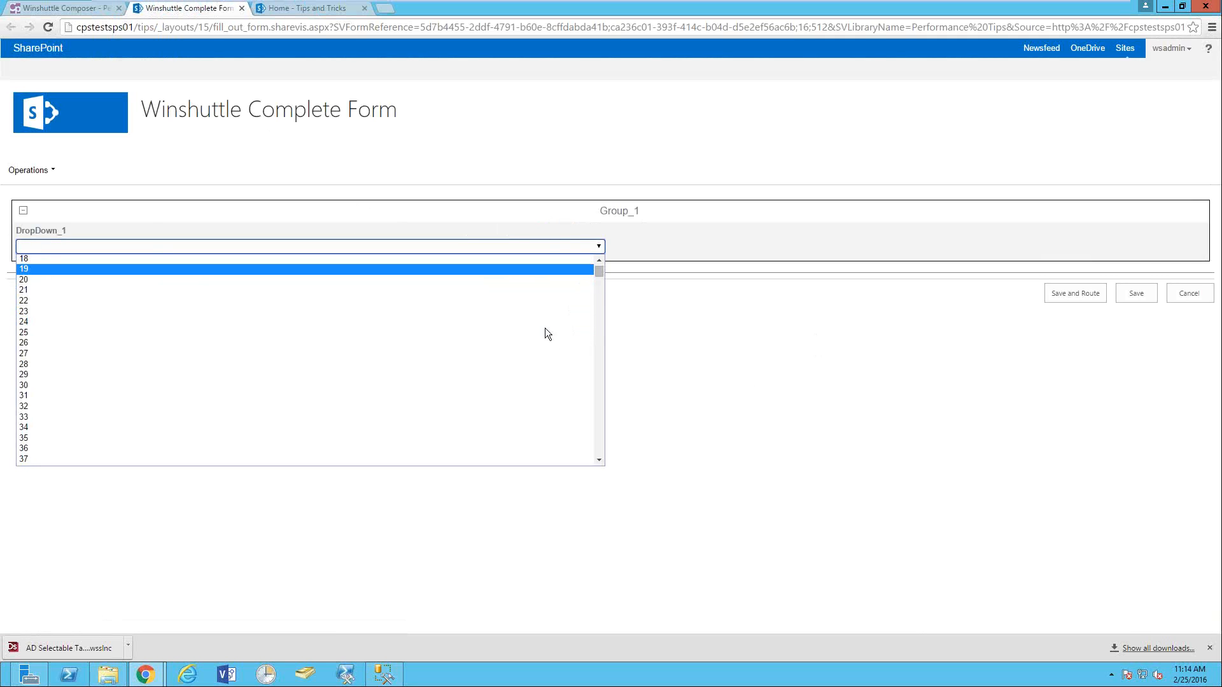
drag(600, 274, 583, 460)
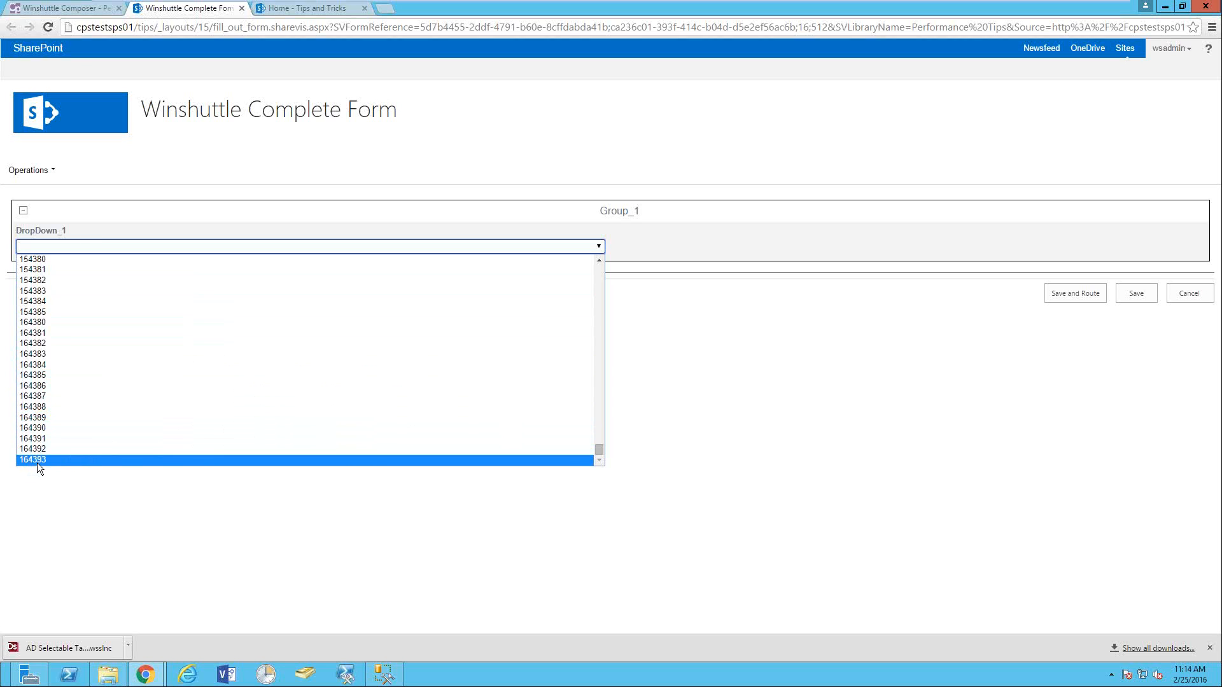
click(182, 471)
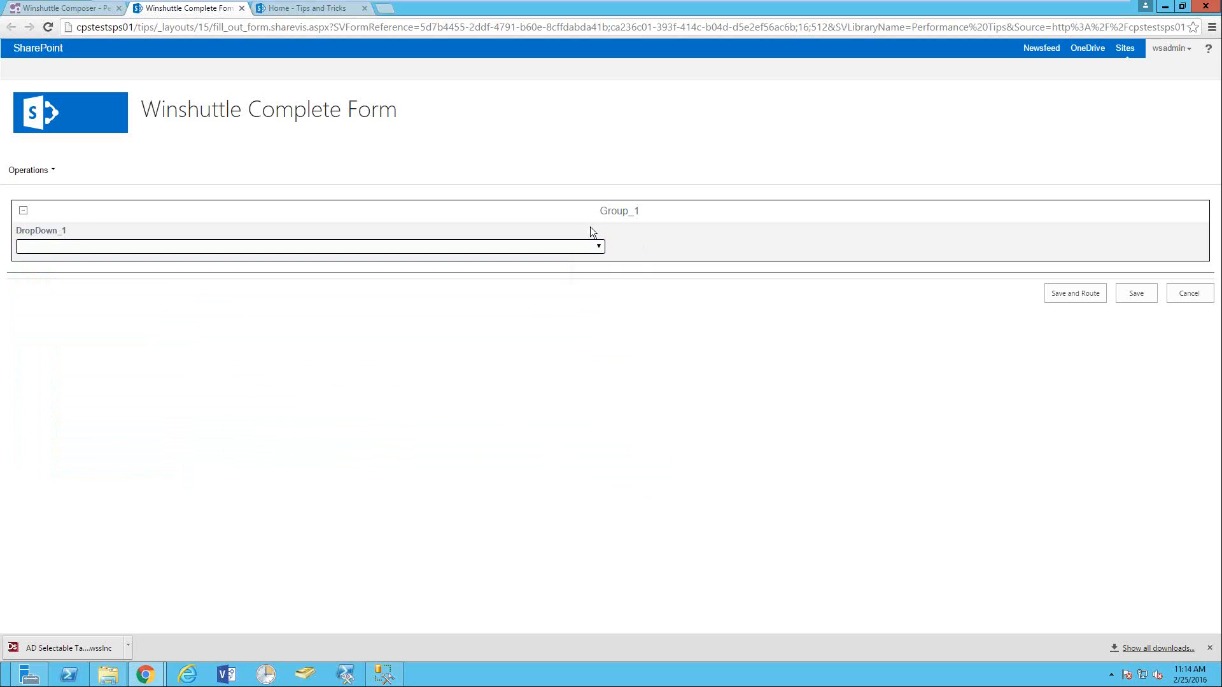
click(562, 248)
click(716, 287)
- Turn off automatic data retrieval on the WFASSIGNMENT data connection
click(51, 8)
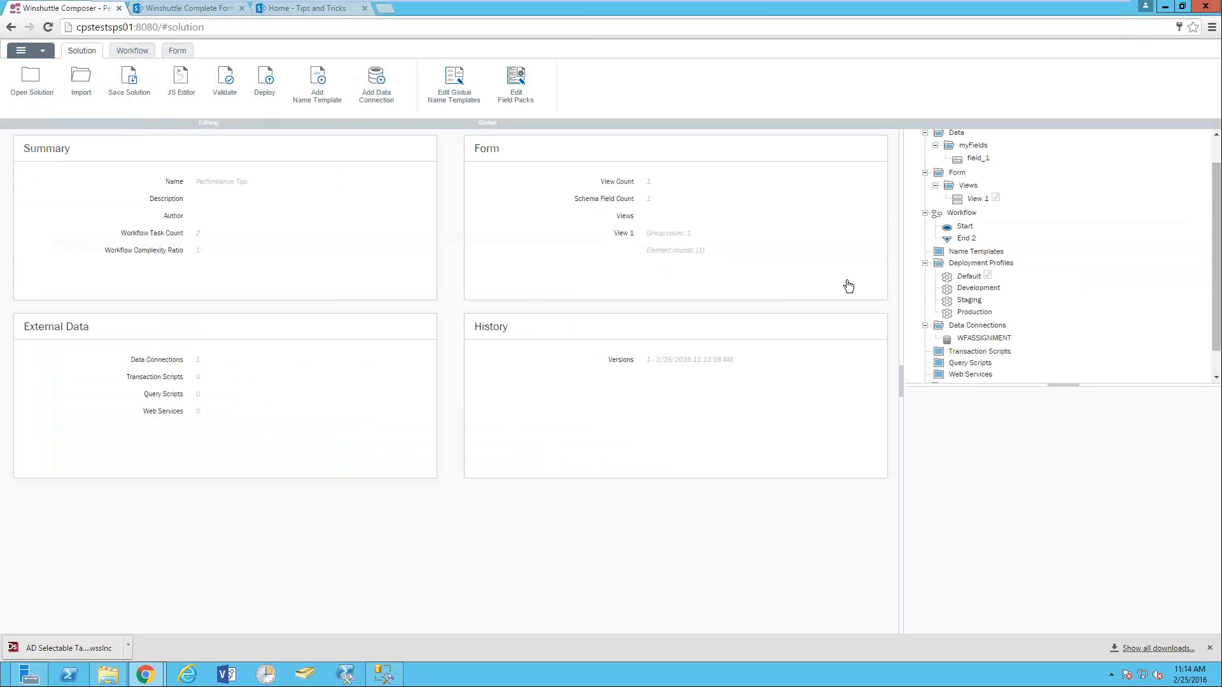
right_click(980, 340)
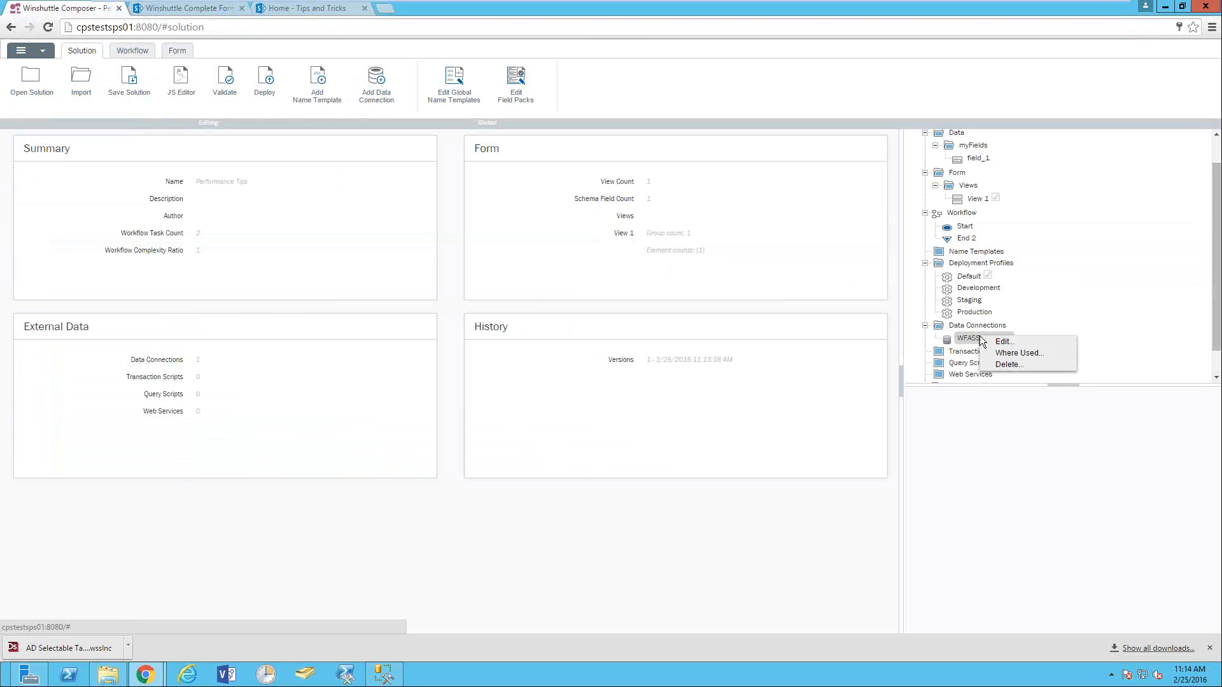
click(1002, 341)
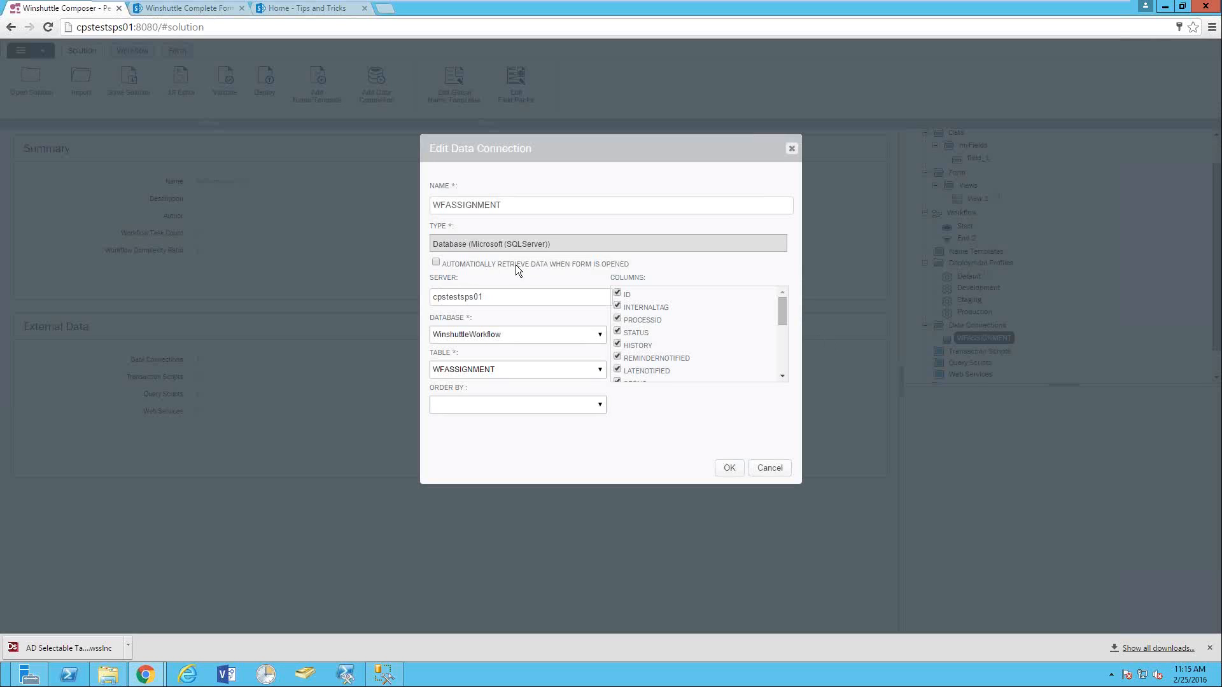
click(729, 468)
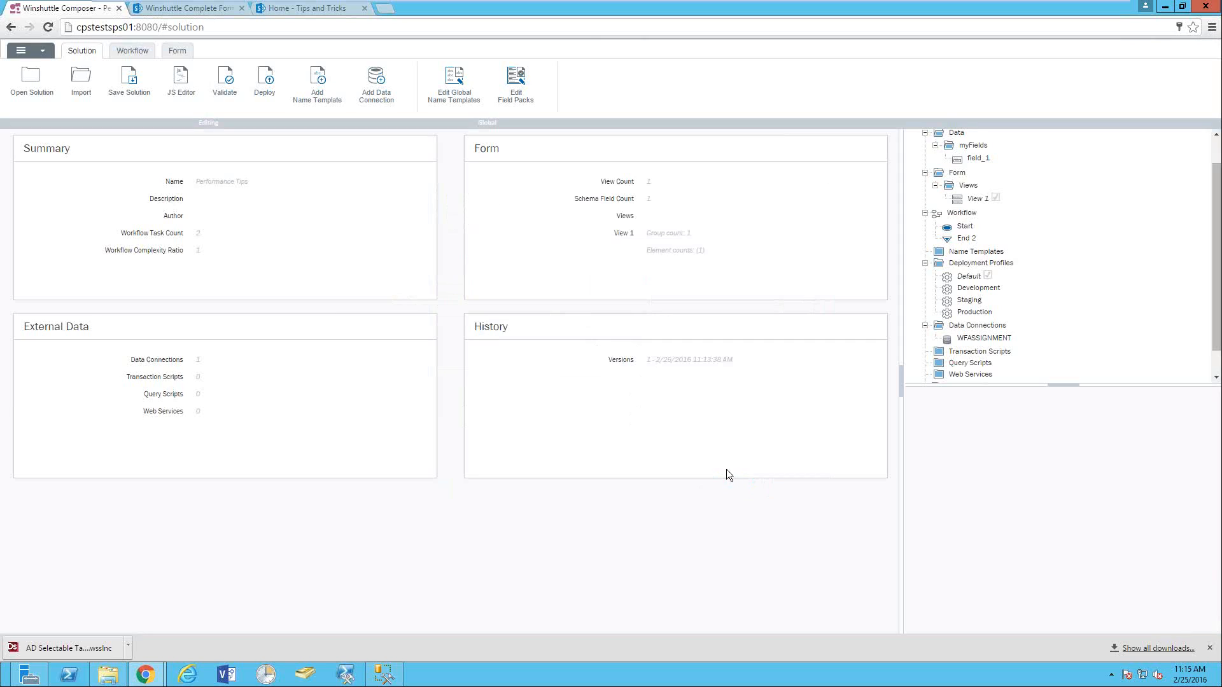
- Save and redeploy the solution with the Default profile, then launch the form
click(264, 79)
click(729, 268)
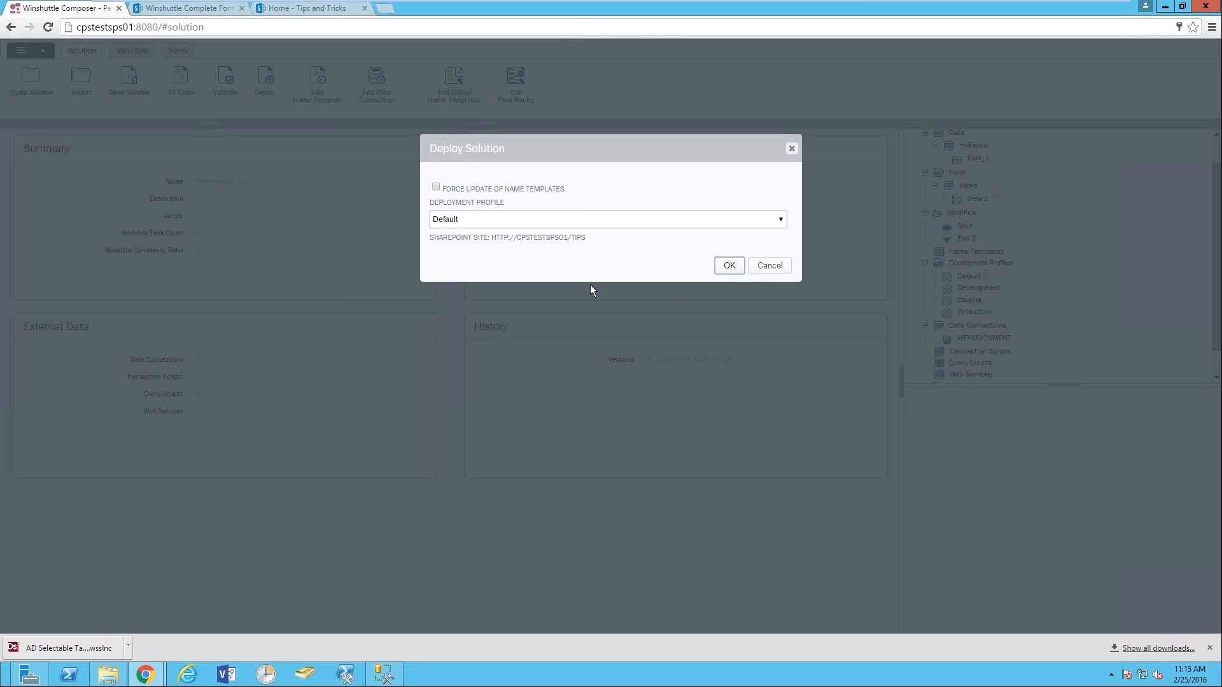
click(715, 257)
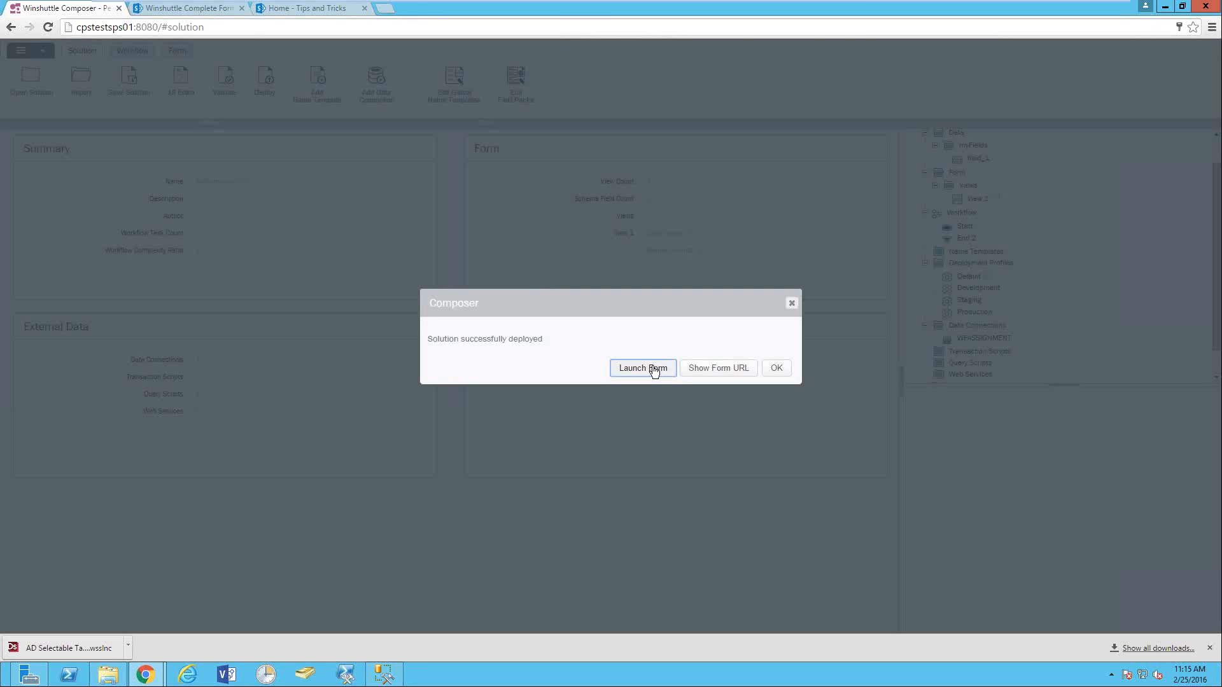
click(641, 367)
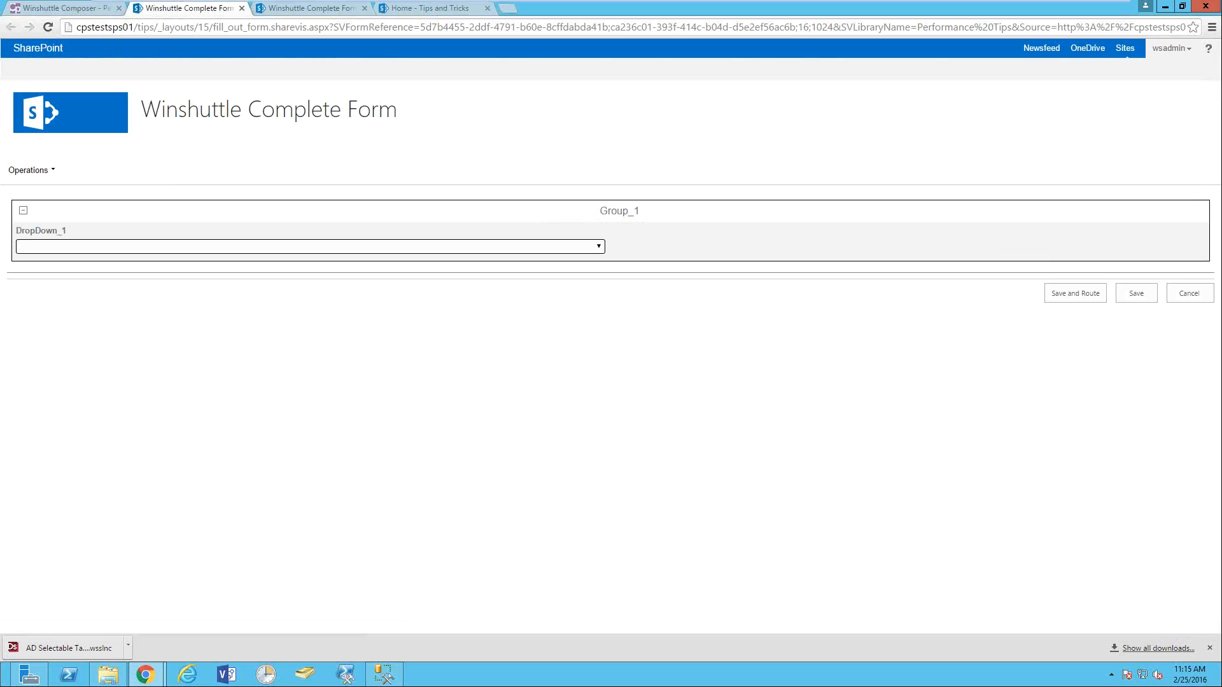
click(415, 247)
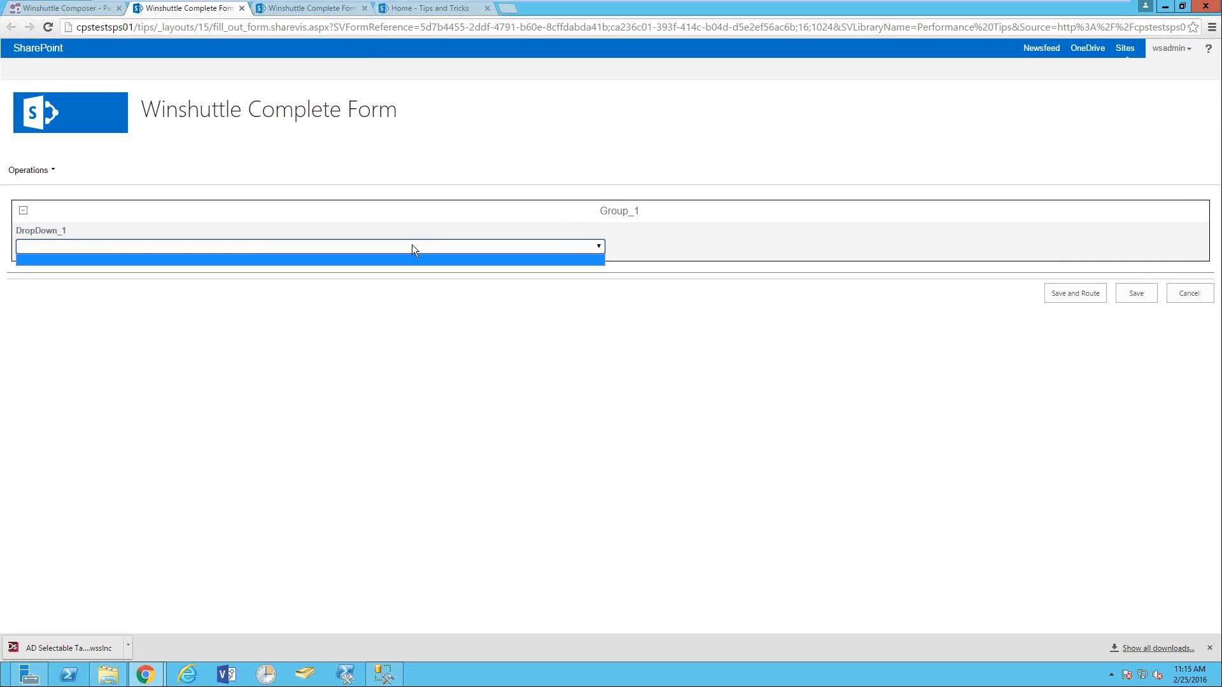
click(118, 245)
click(119, 247)
click(132, 247)
click(129, 248)
click(117, 259)
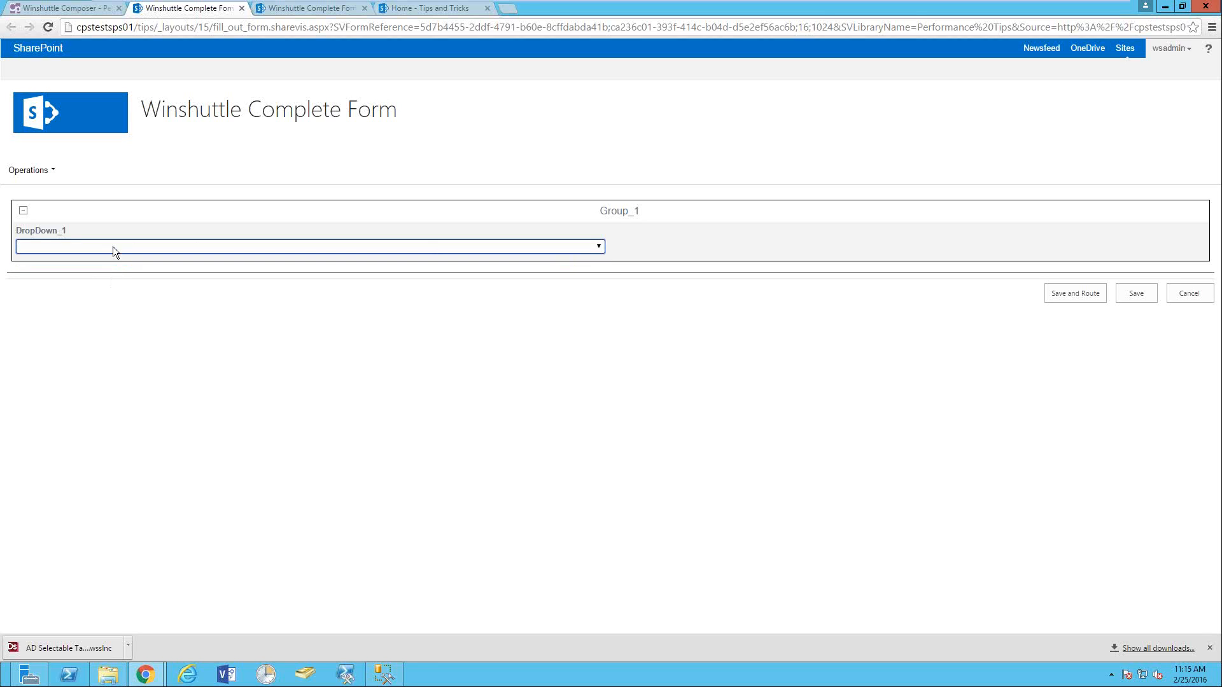
click(111, 246)
click(111, 247)
click(108, 246)
click(103, 261)
click(227, 247)
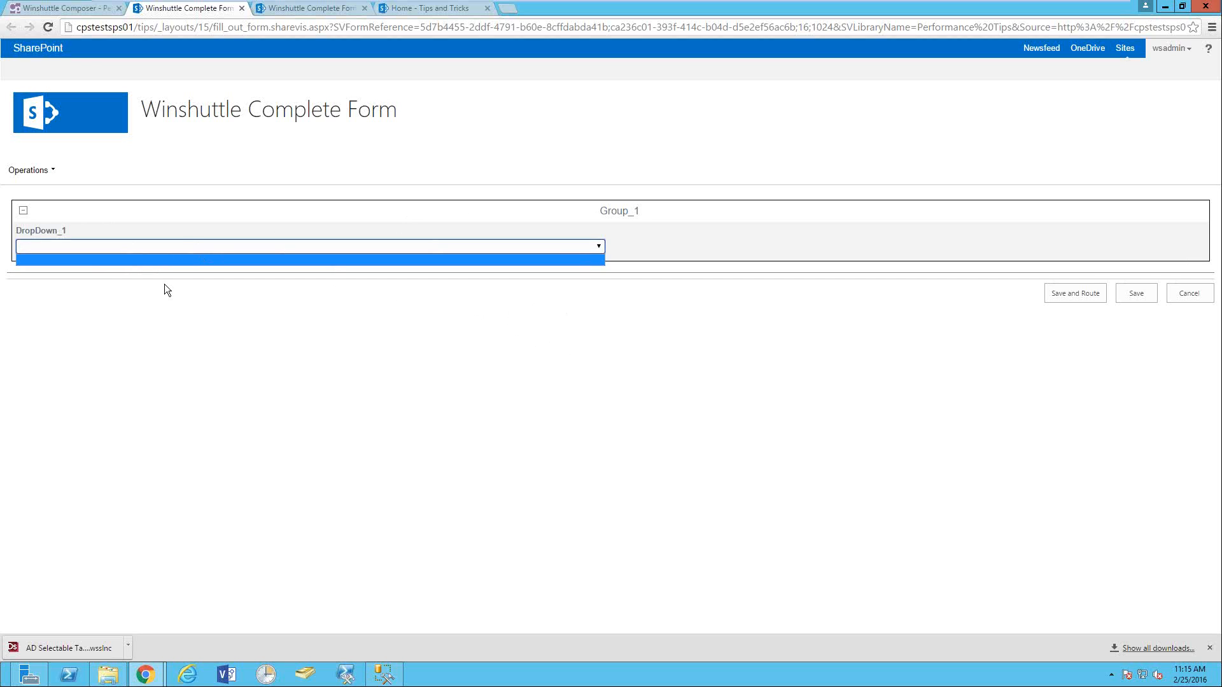
click(352, 280)
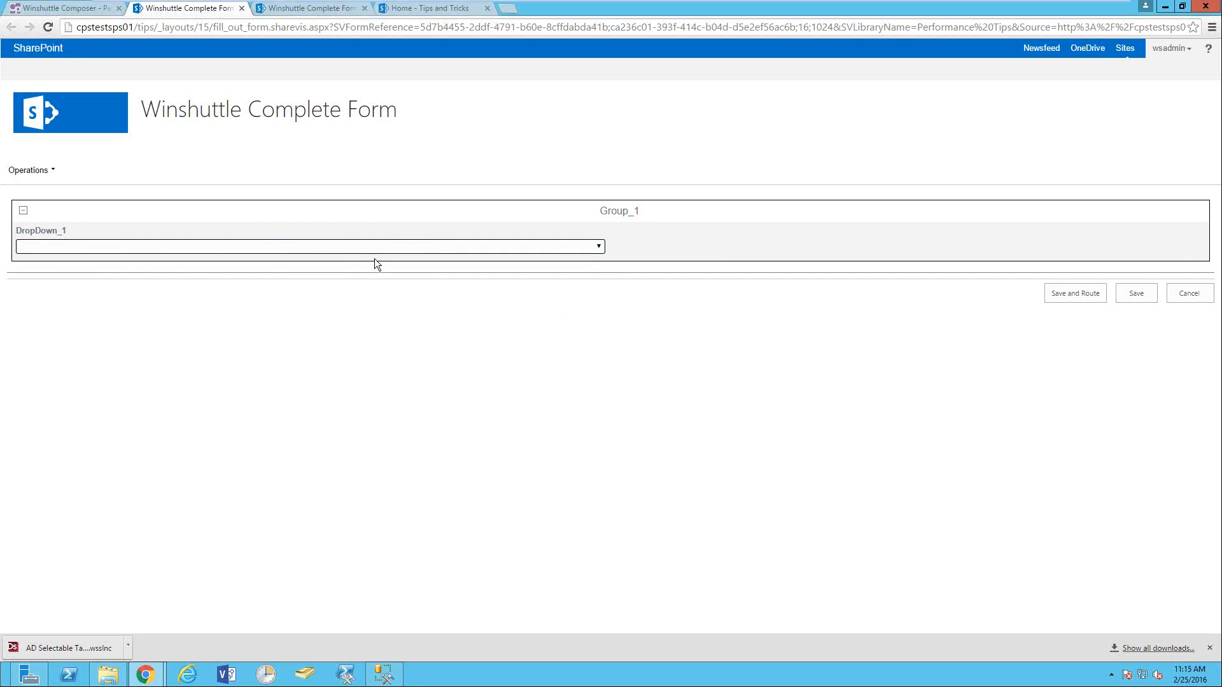
click(267, 246)
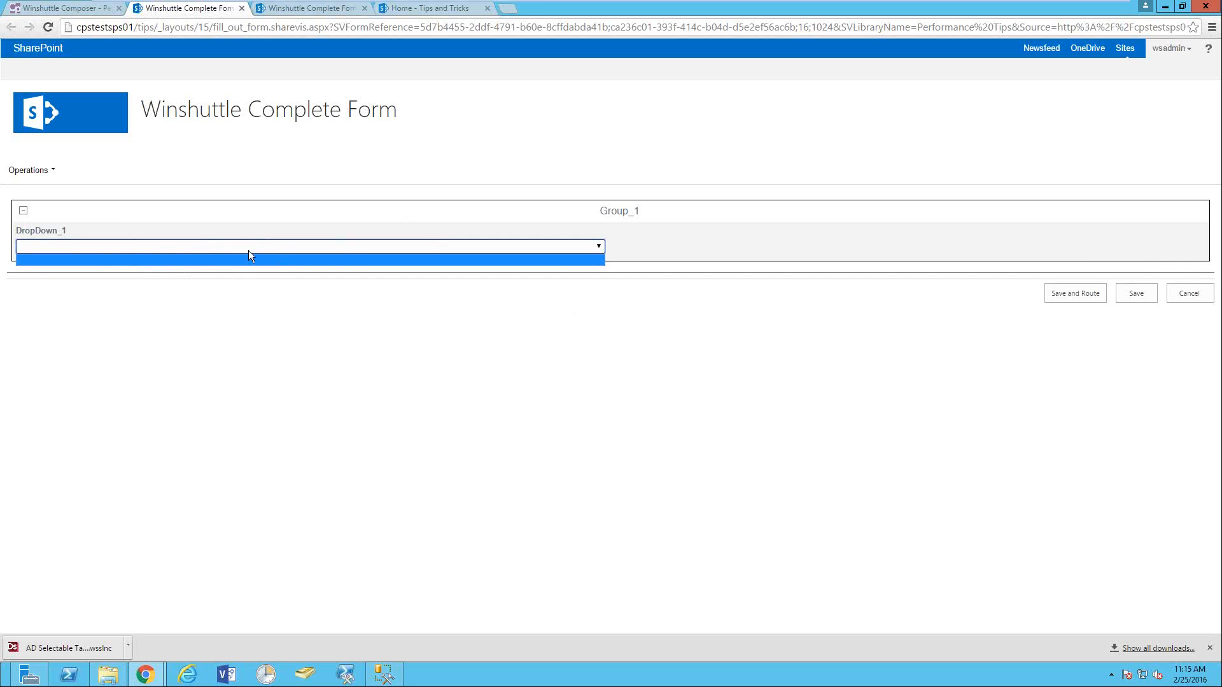
click(246, 255)
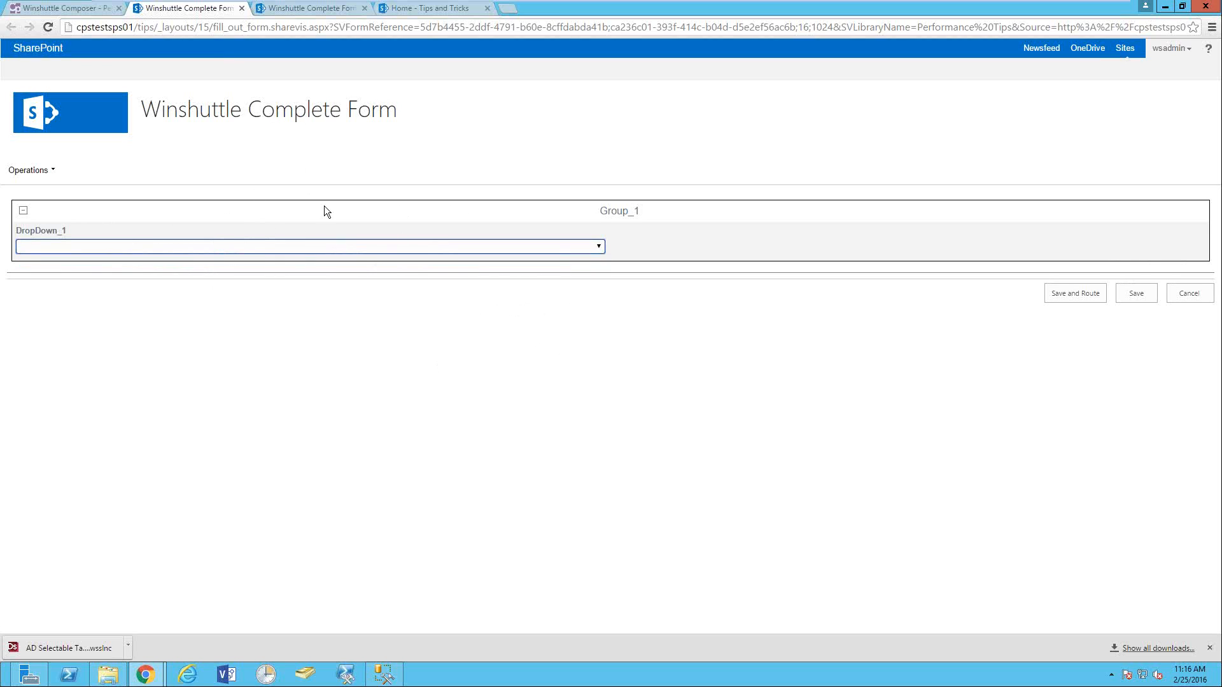
- Change DropDown_1's element type to TextBox and add a Lookup element to Group_1
click(73, 7)
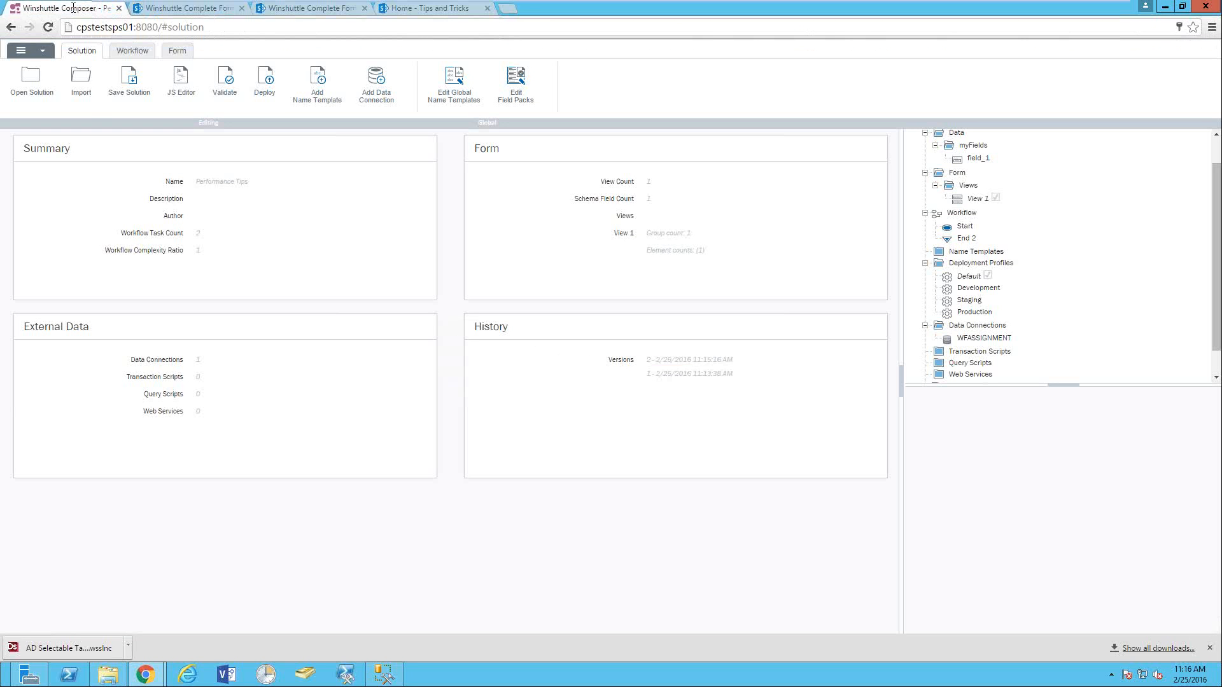
click(177, 51)
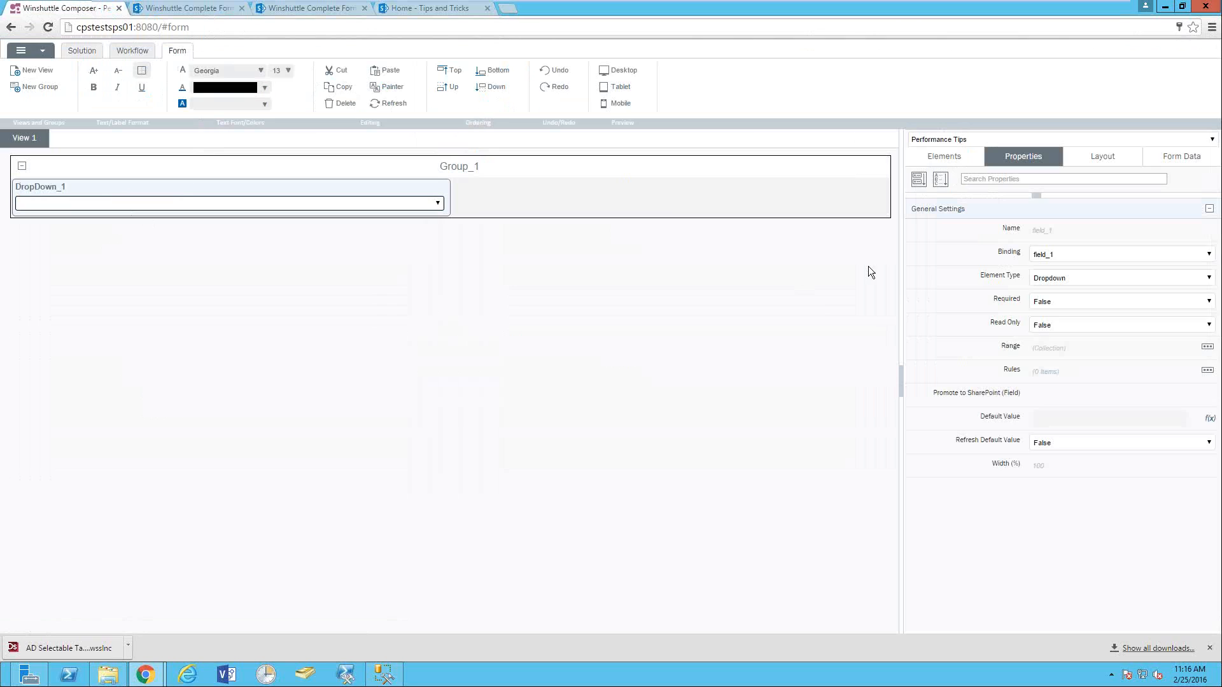
click(1078, 278)
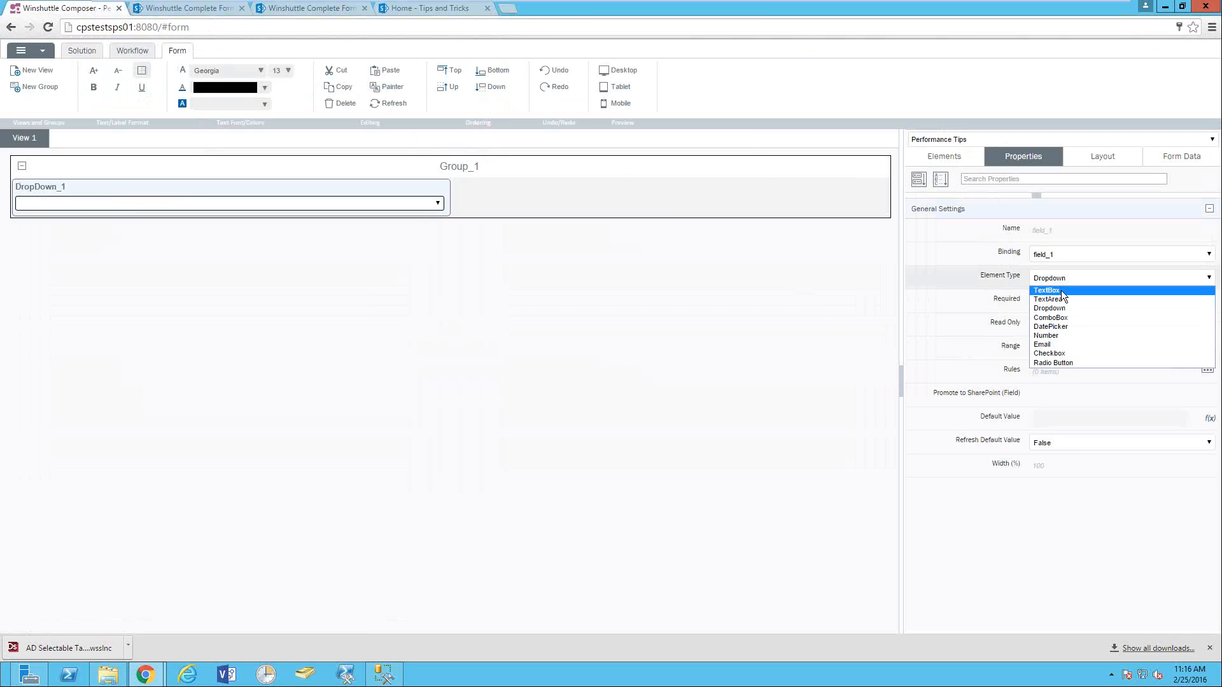
click(1061, 292)
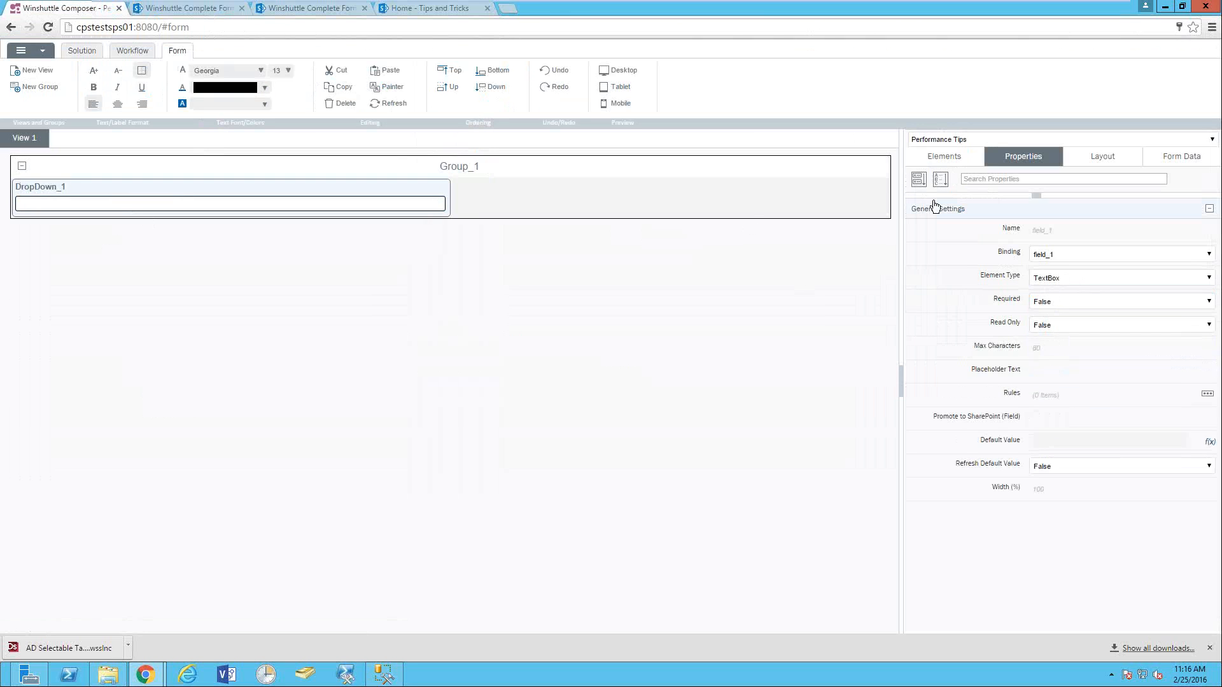
click(929, 160)
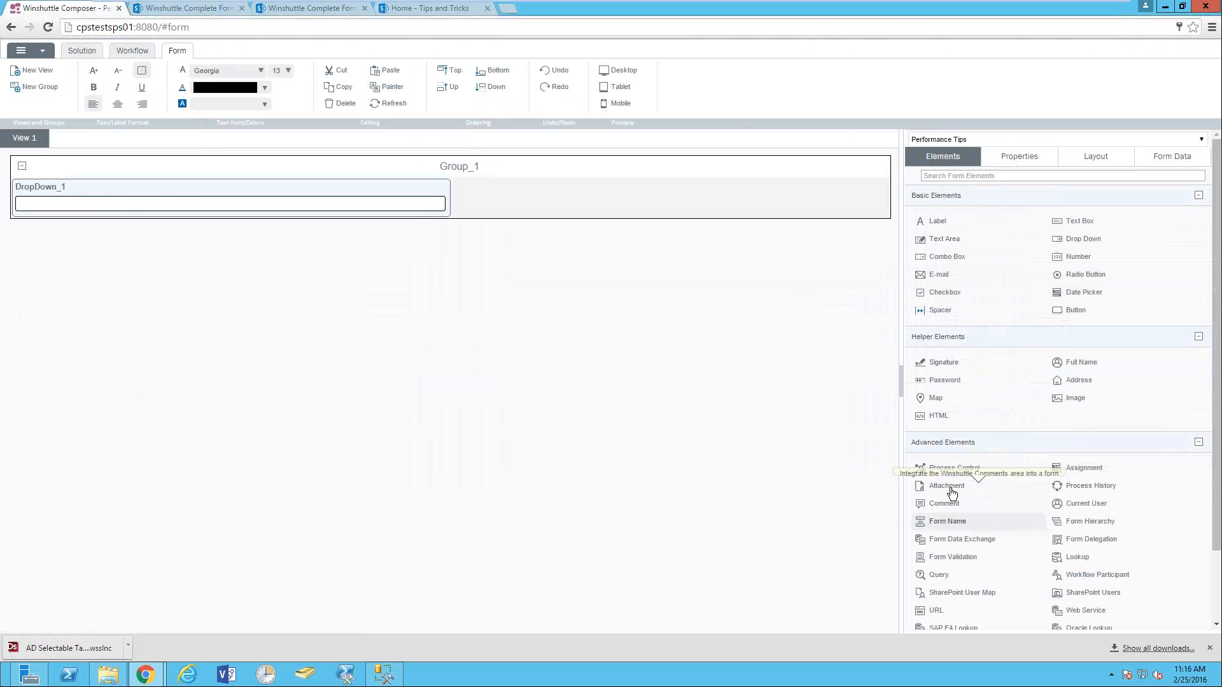
click(1072, 557)
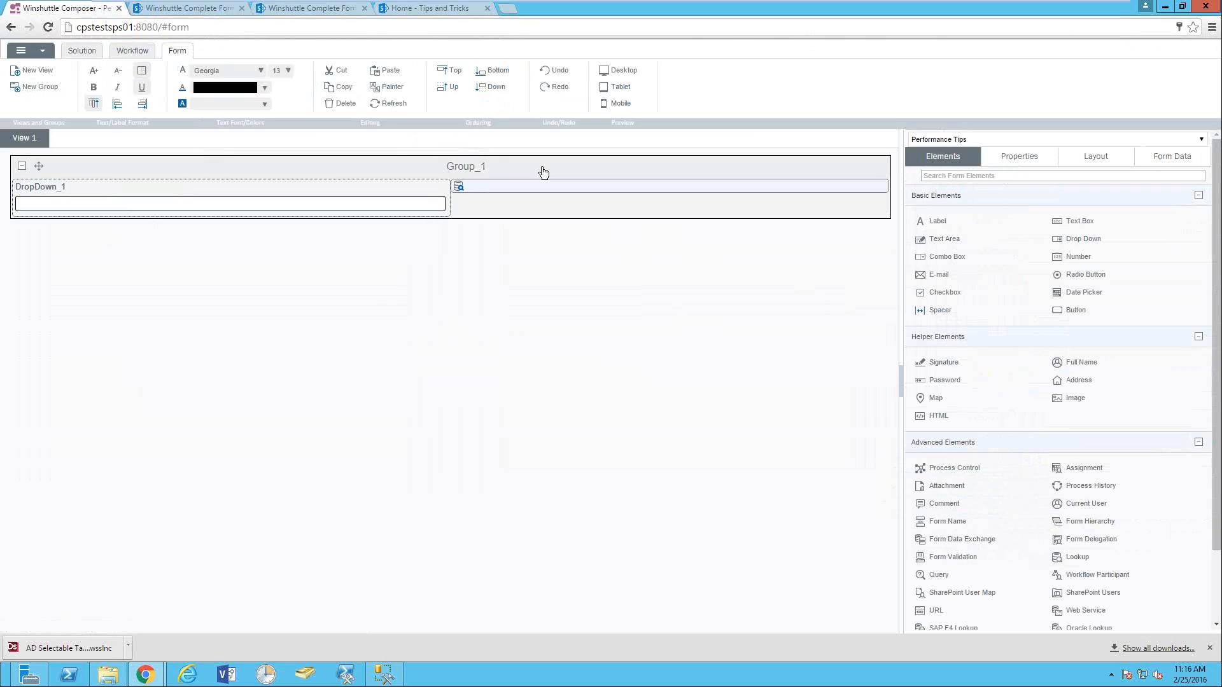
- Set Lookup_2's datasource to WFASSIGNMENT
click(459, 187)
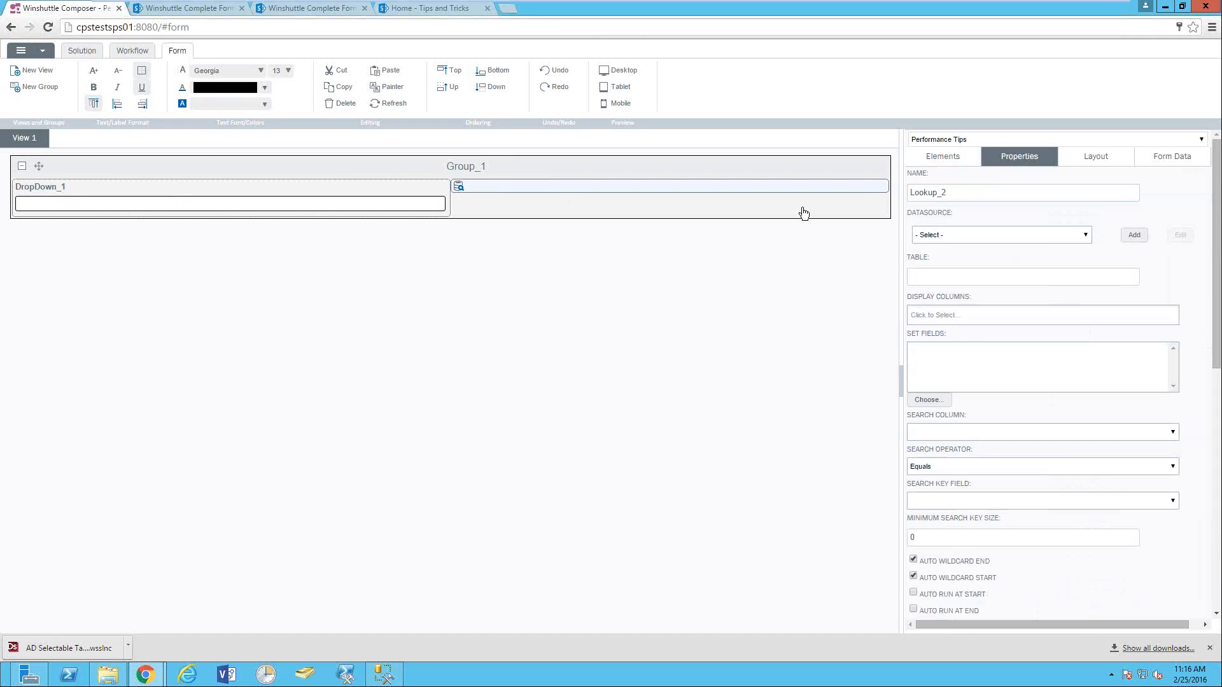
click(930, 235)
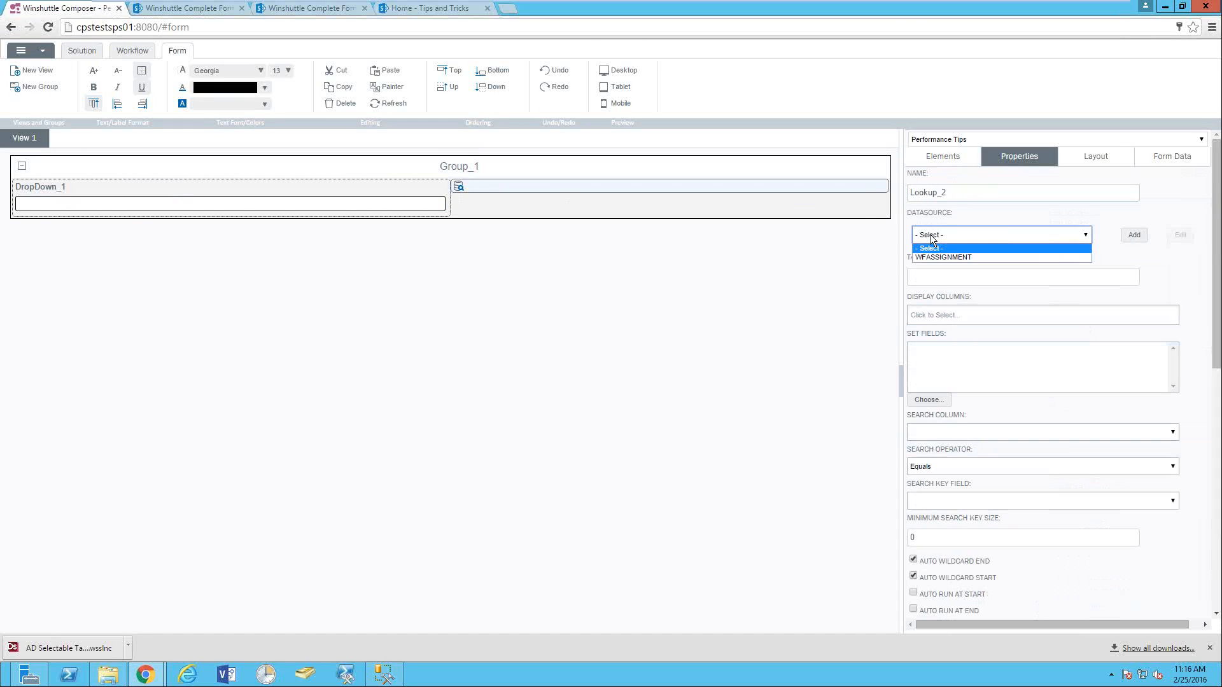
click(944, 257)
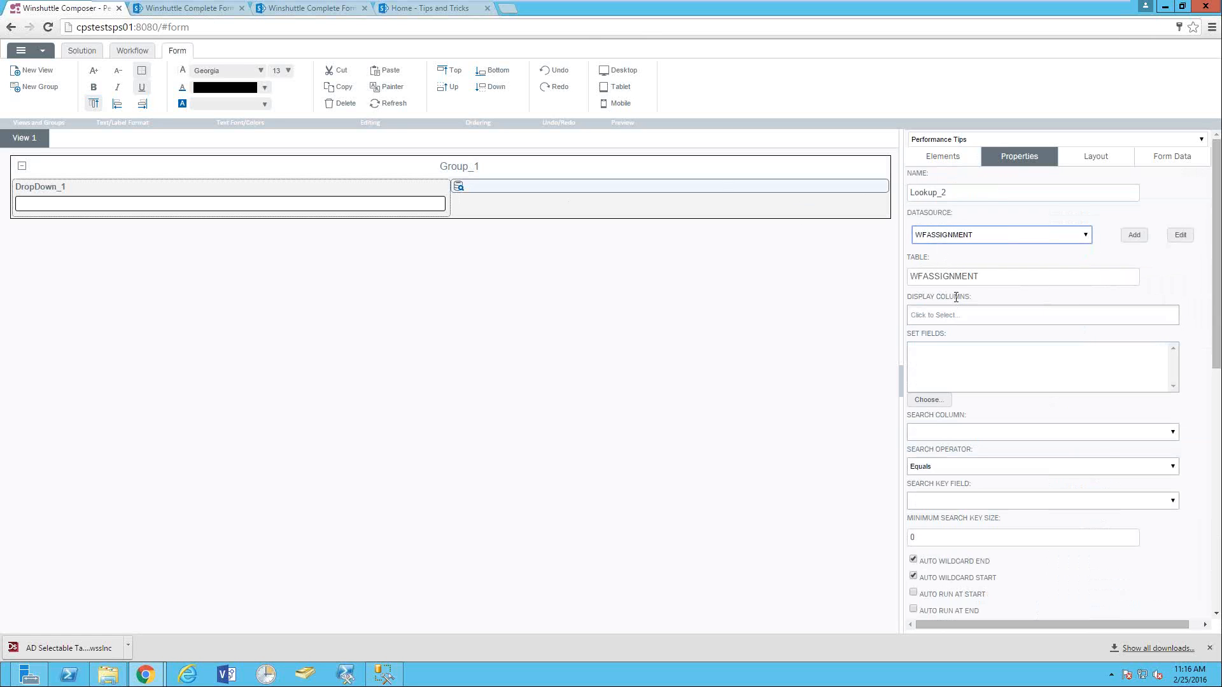
- Add ID, Status and UserId as the lookup's display columns
click(914, 316)
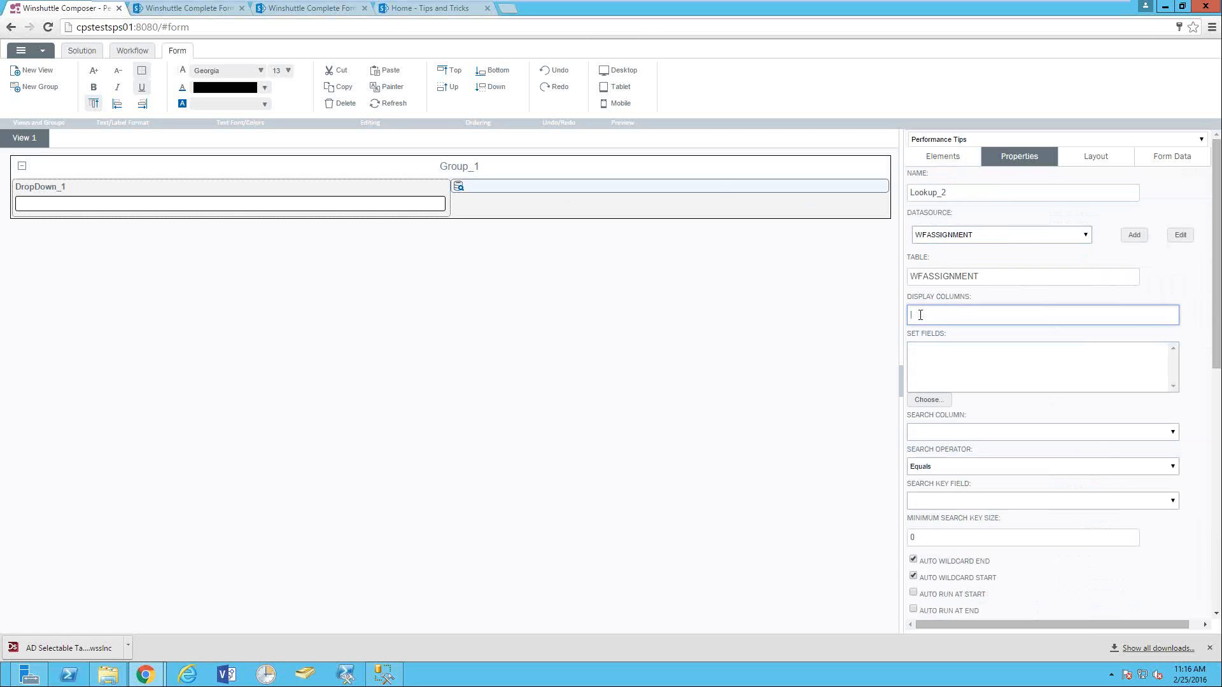
click(931, 336)
click(967, 318)
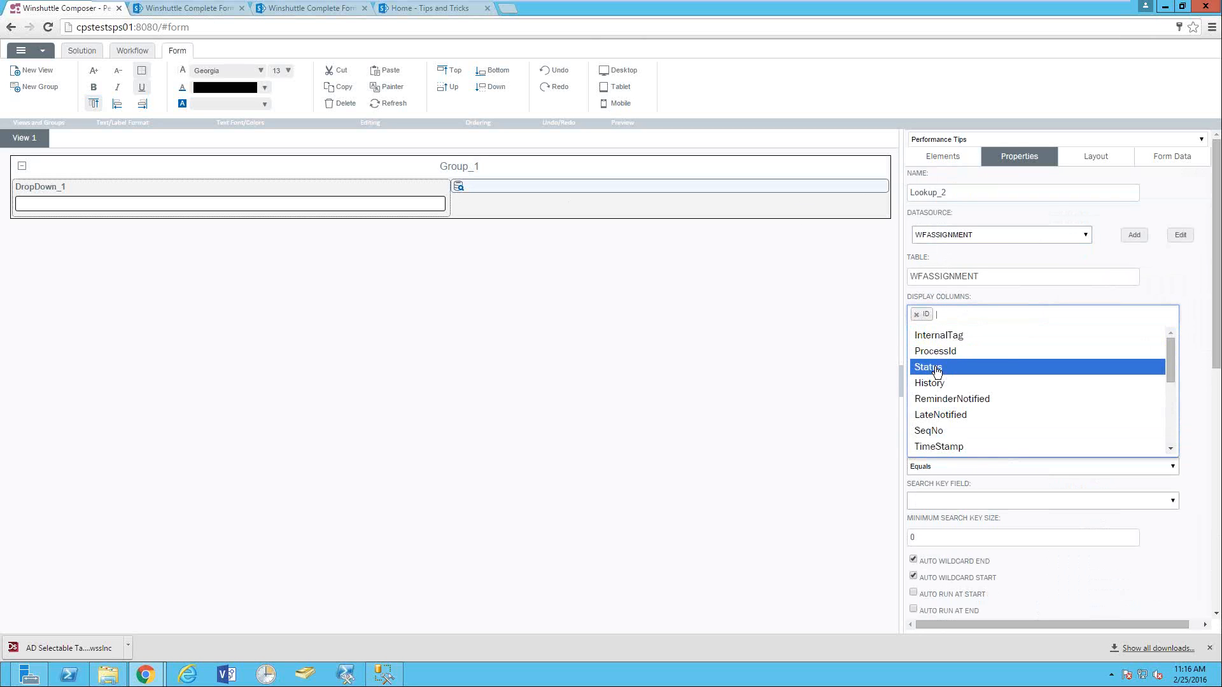
click(936, 370)
click(991, 318)
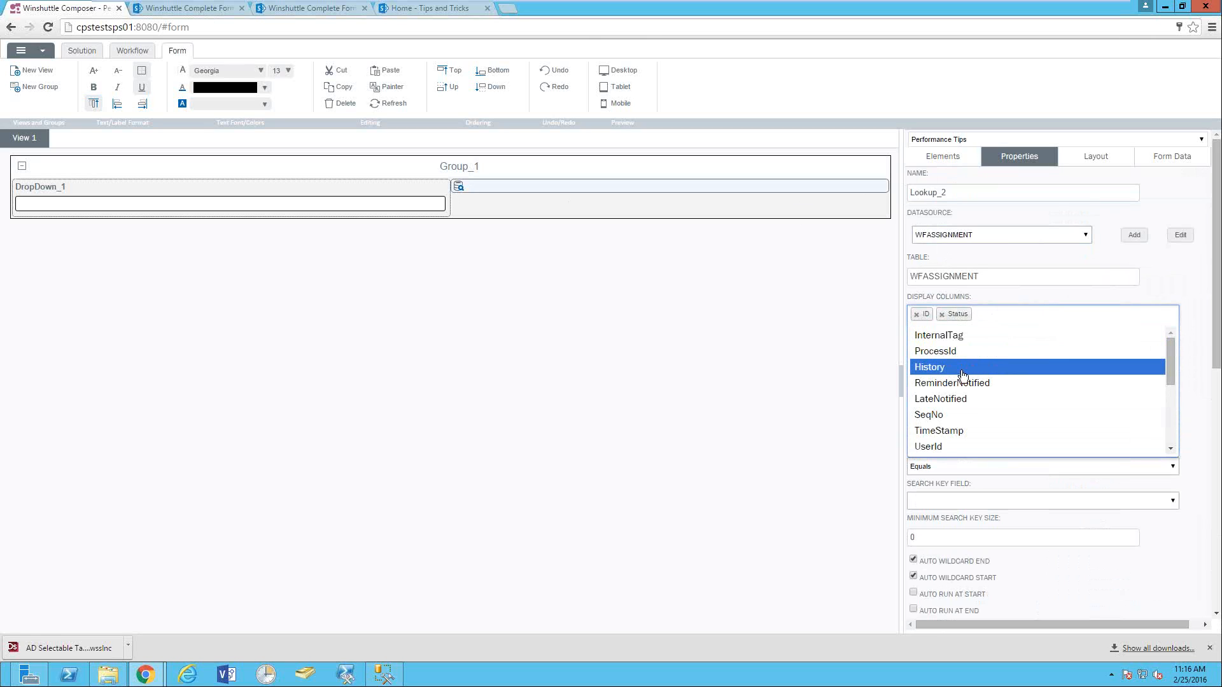
scroll(962, 375, down, 1)
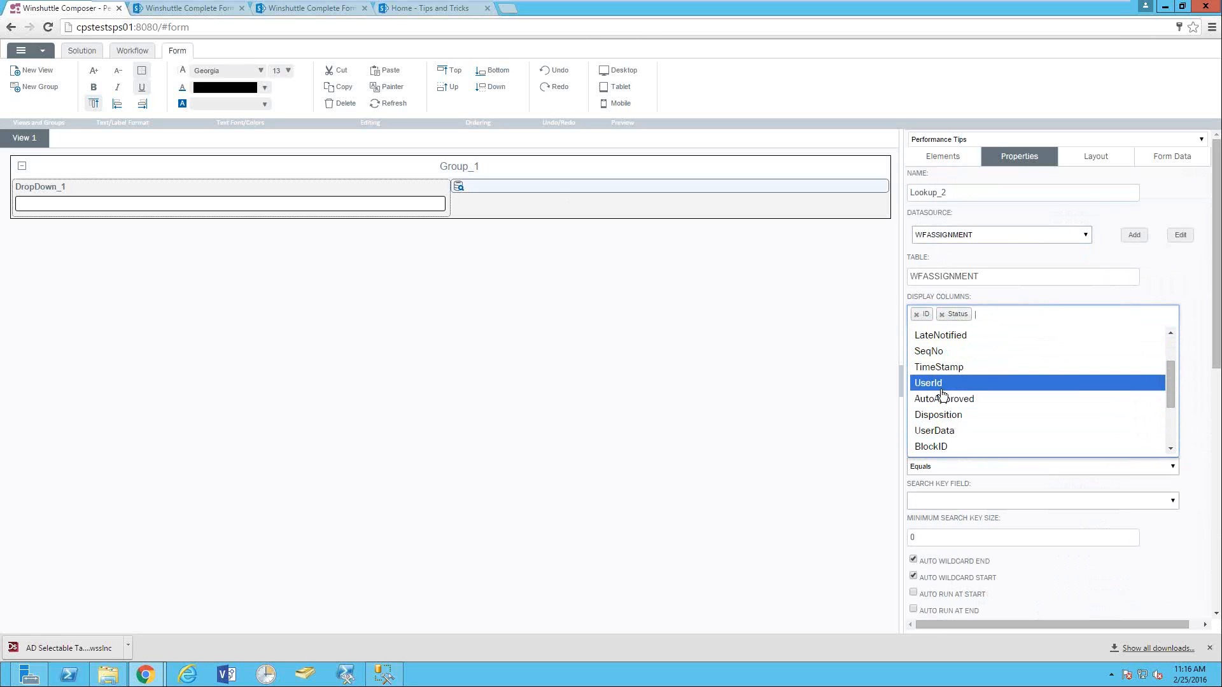
click(941, 384)
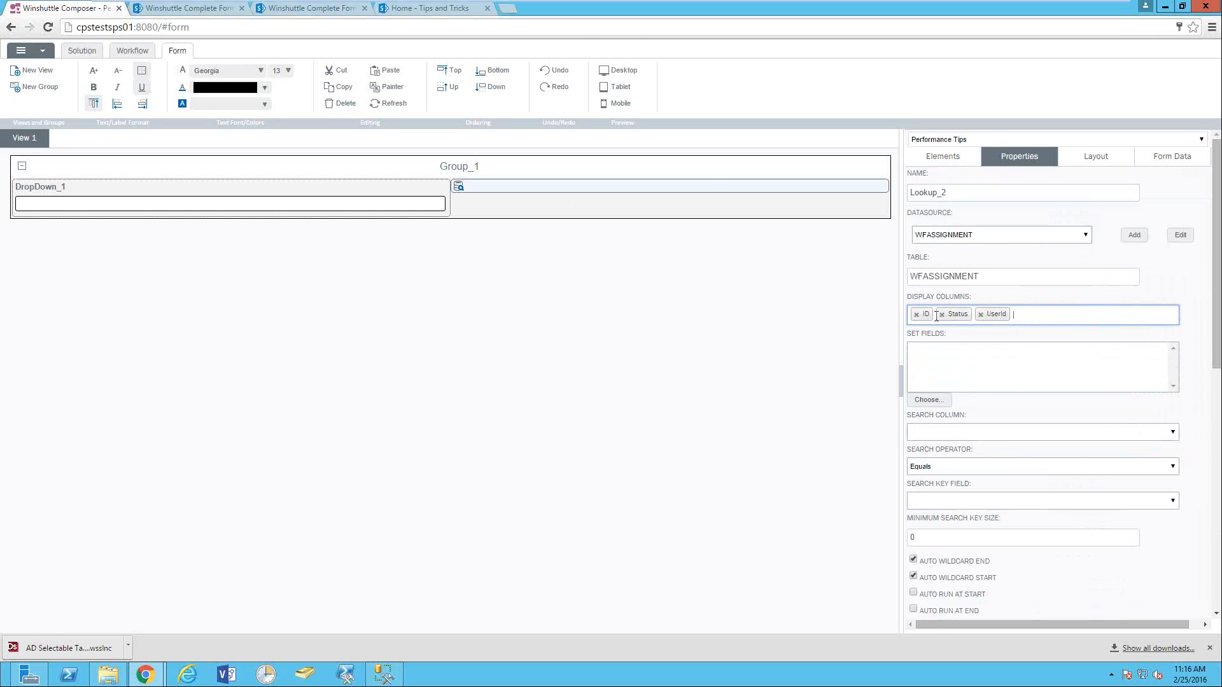
click(927, 401)
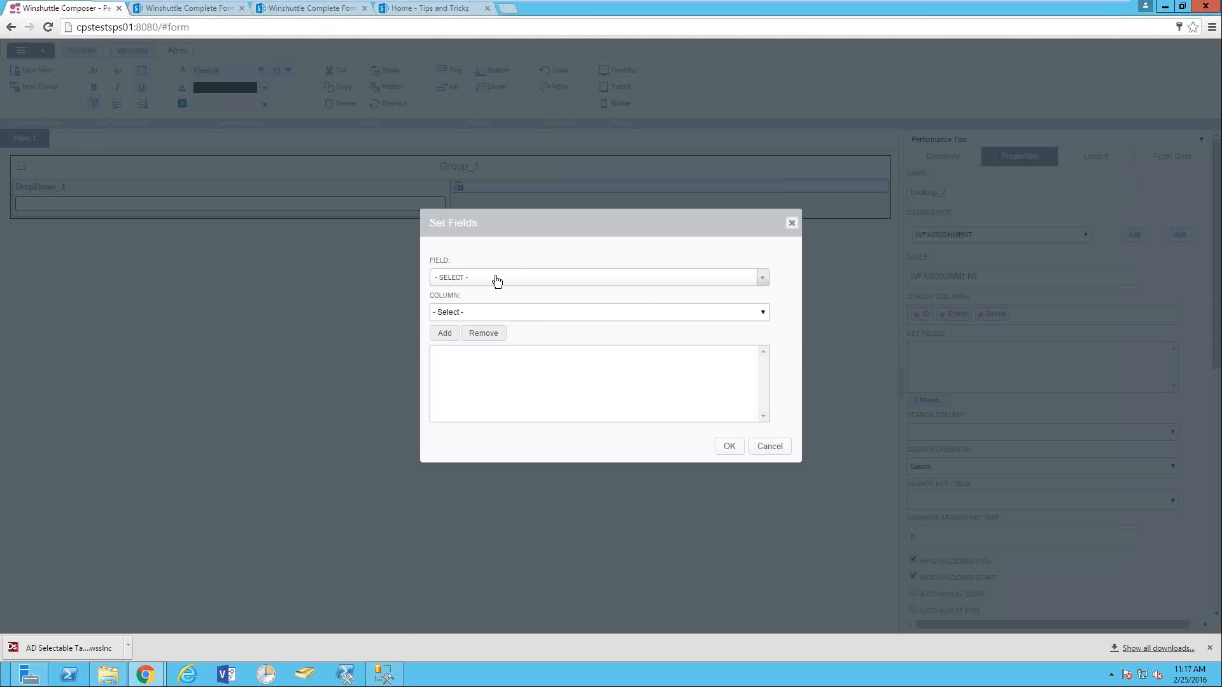
- In Set Fields, add a mapping of field_1 to the lookup's ID column
click(497, 281)
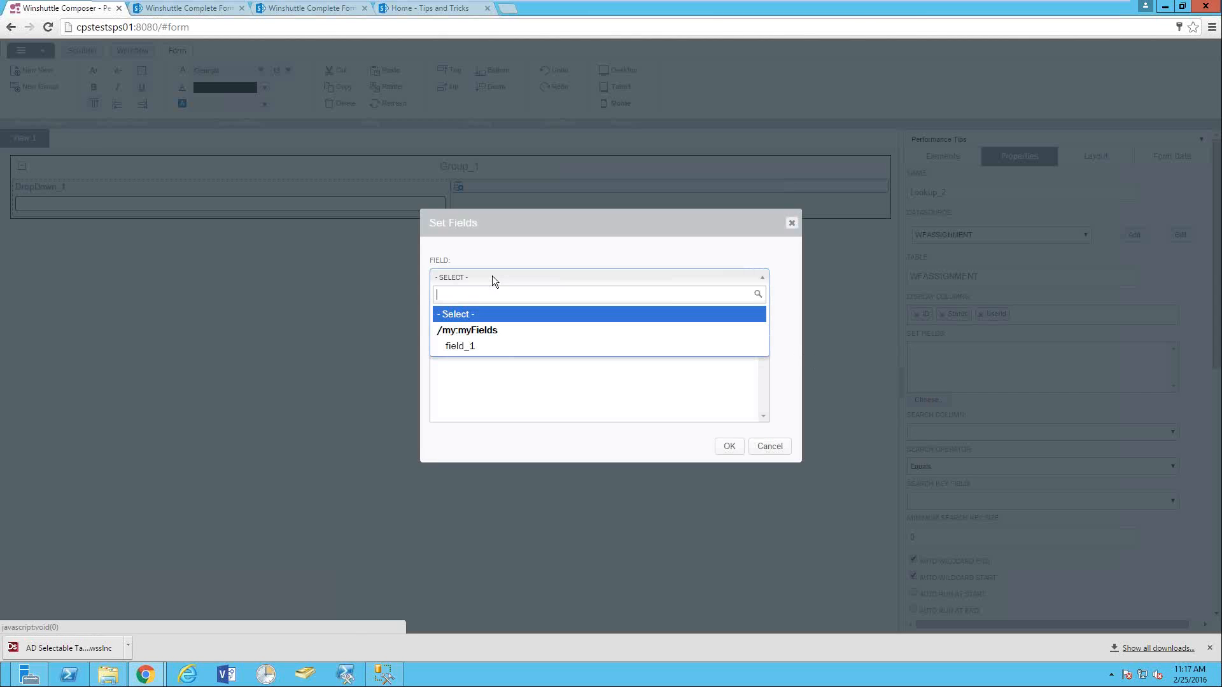
click(473, 345)
click(452, 311)
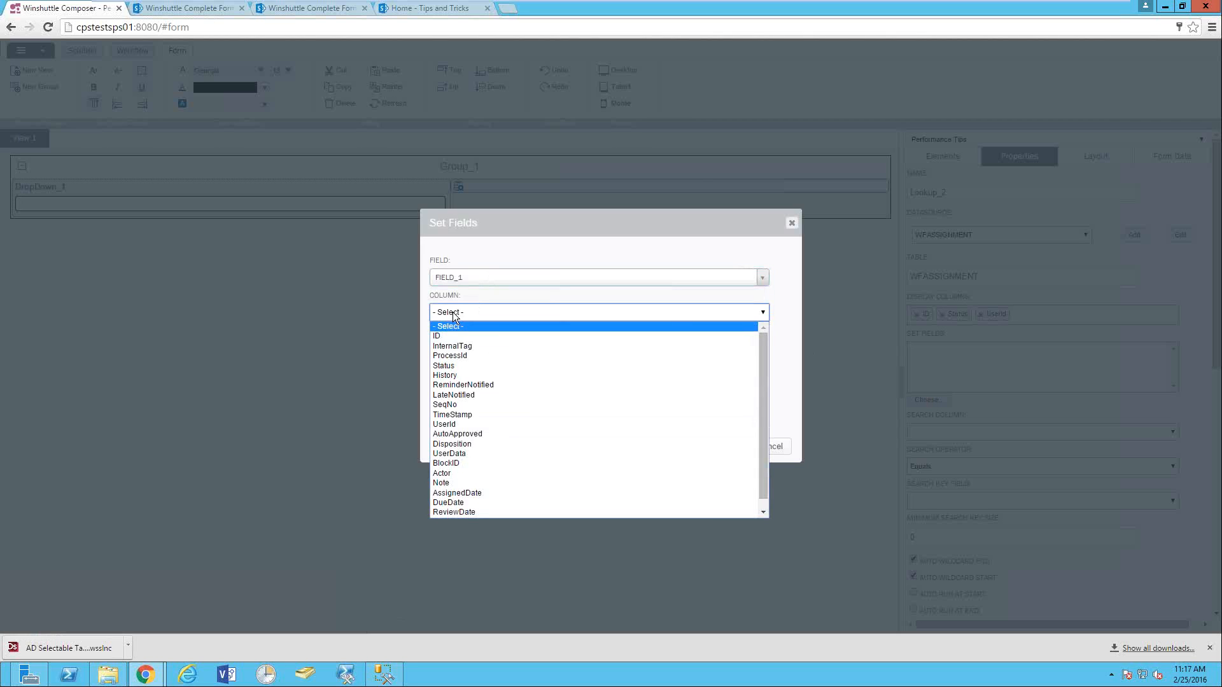
click(452, 336)
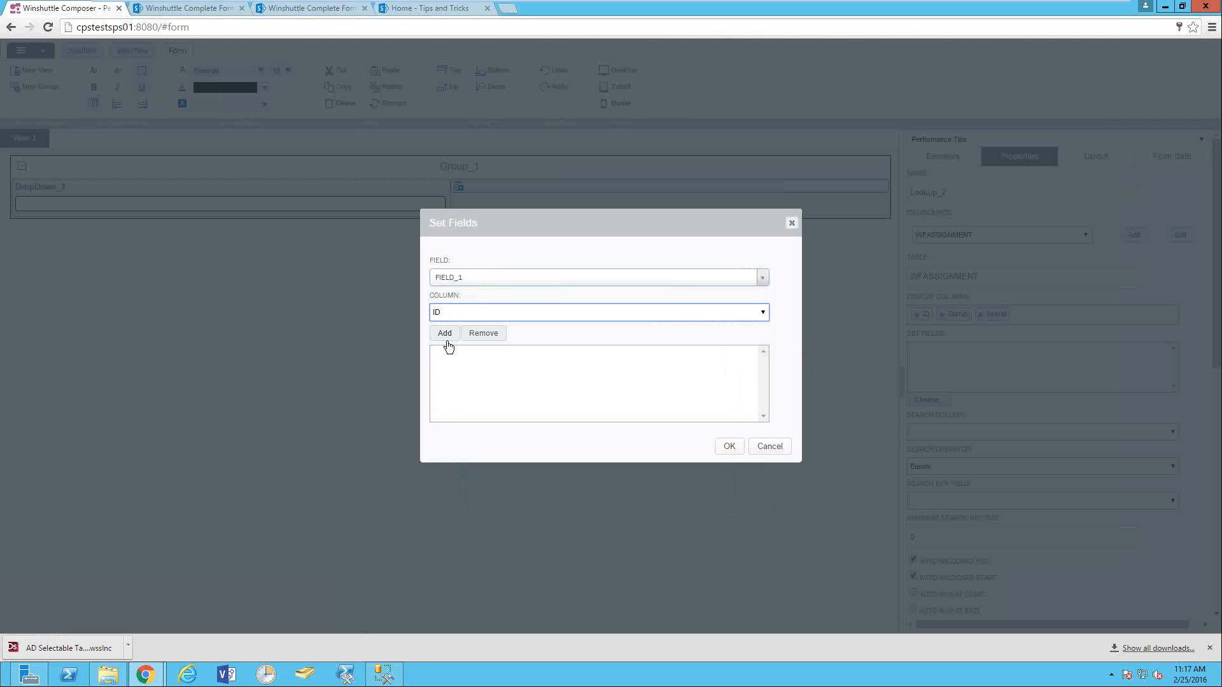
click(446, 339)
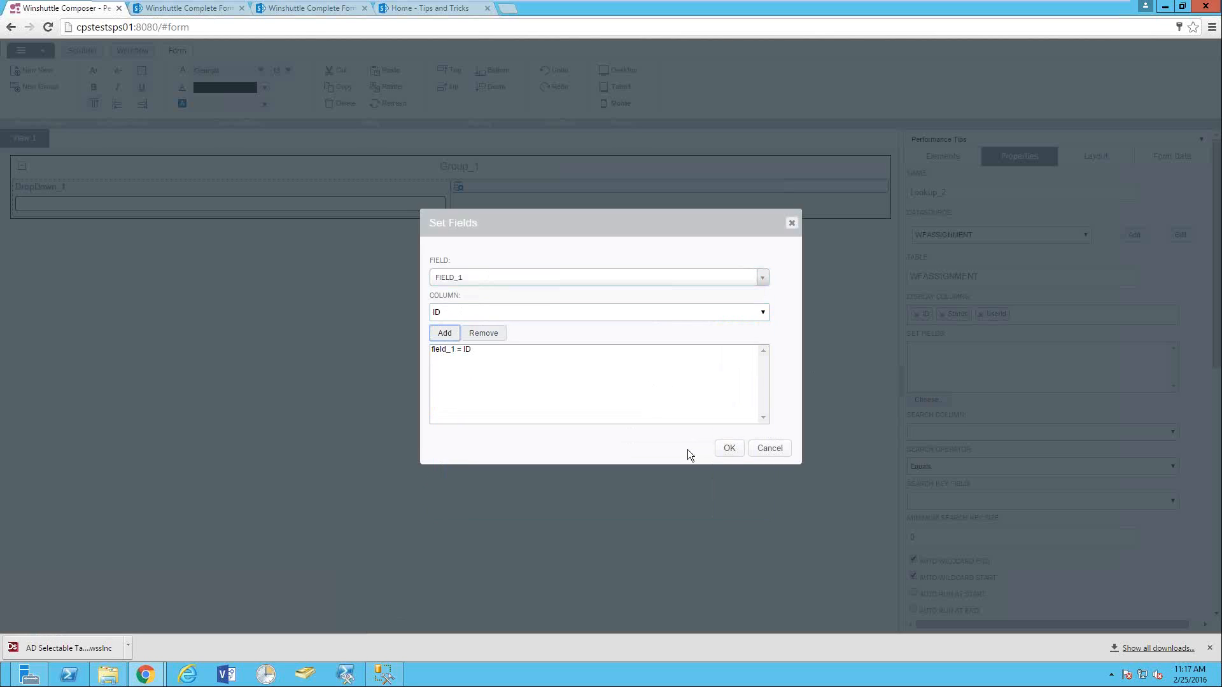
- Confirm the field_1 = ID mapping and set Image Field Association to field_1
click(729, 448)
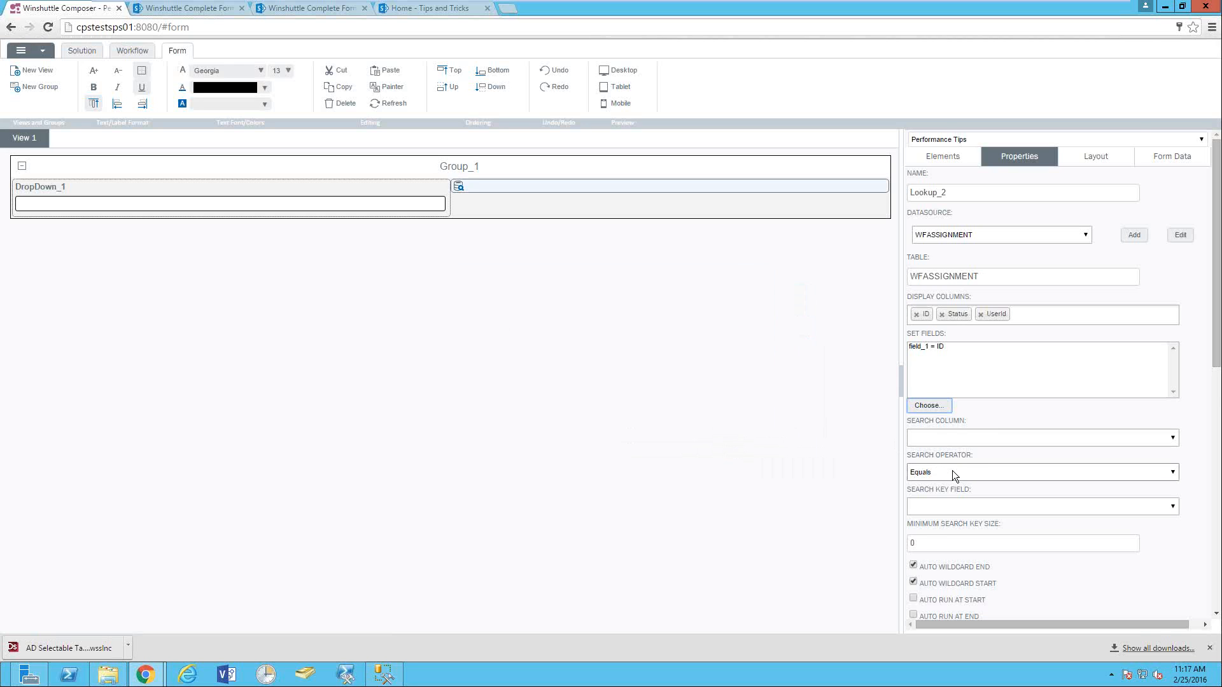
scroll(952, 471, down, 5)
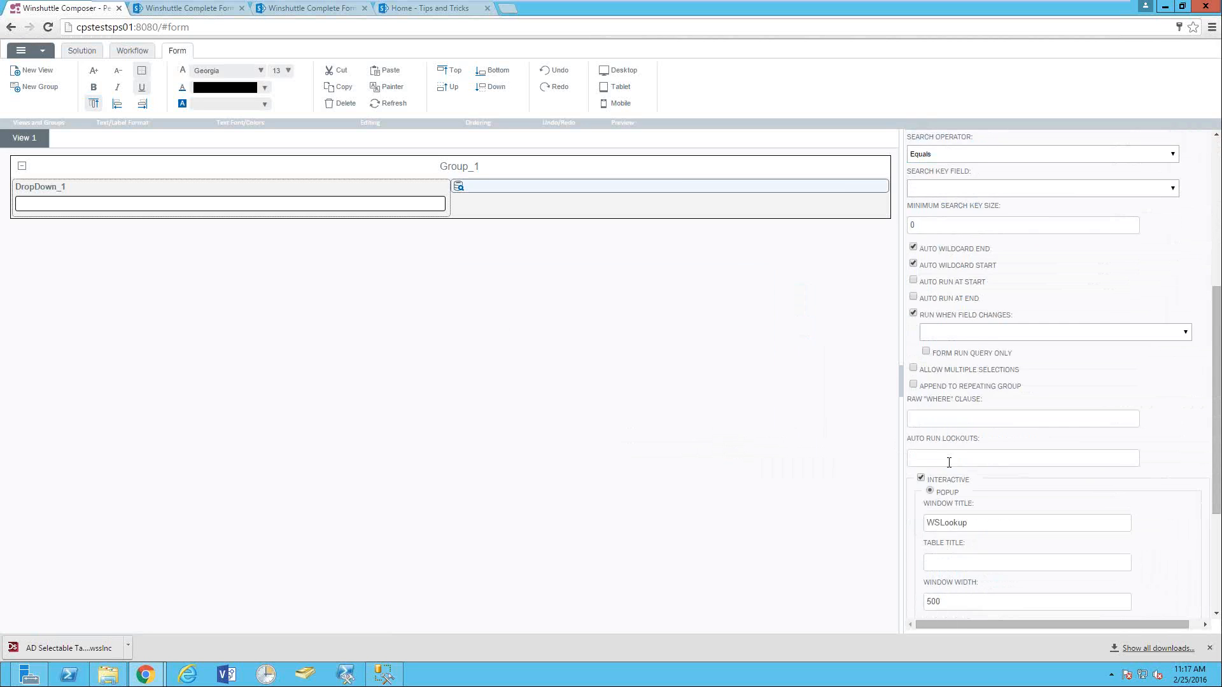
scroll(948, 462, down, 3)
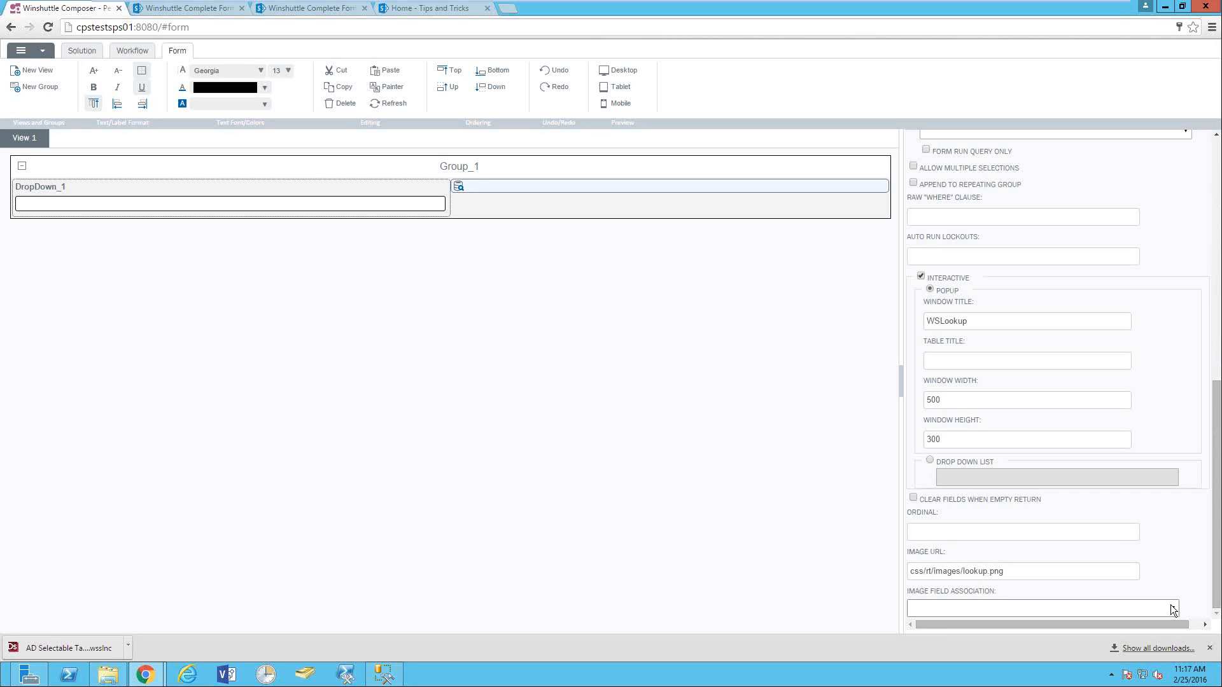
click(1151, 608)
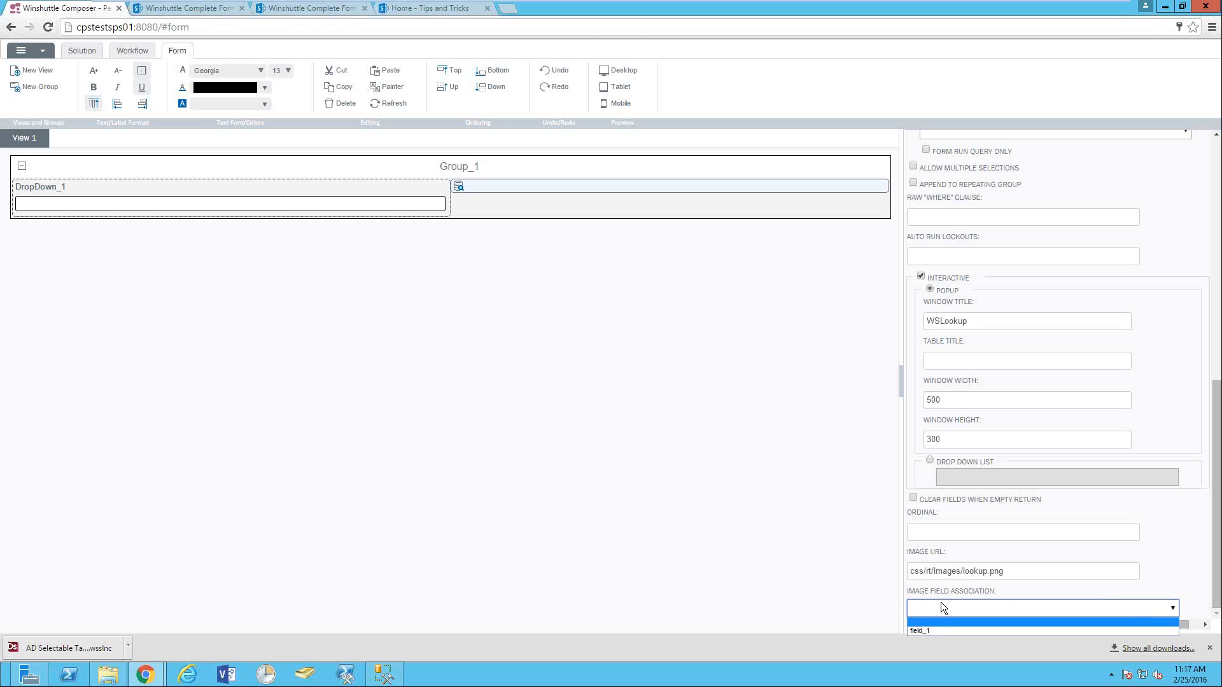
click(918, 630)
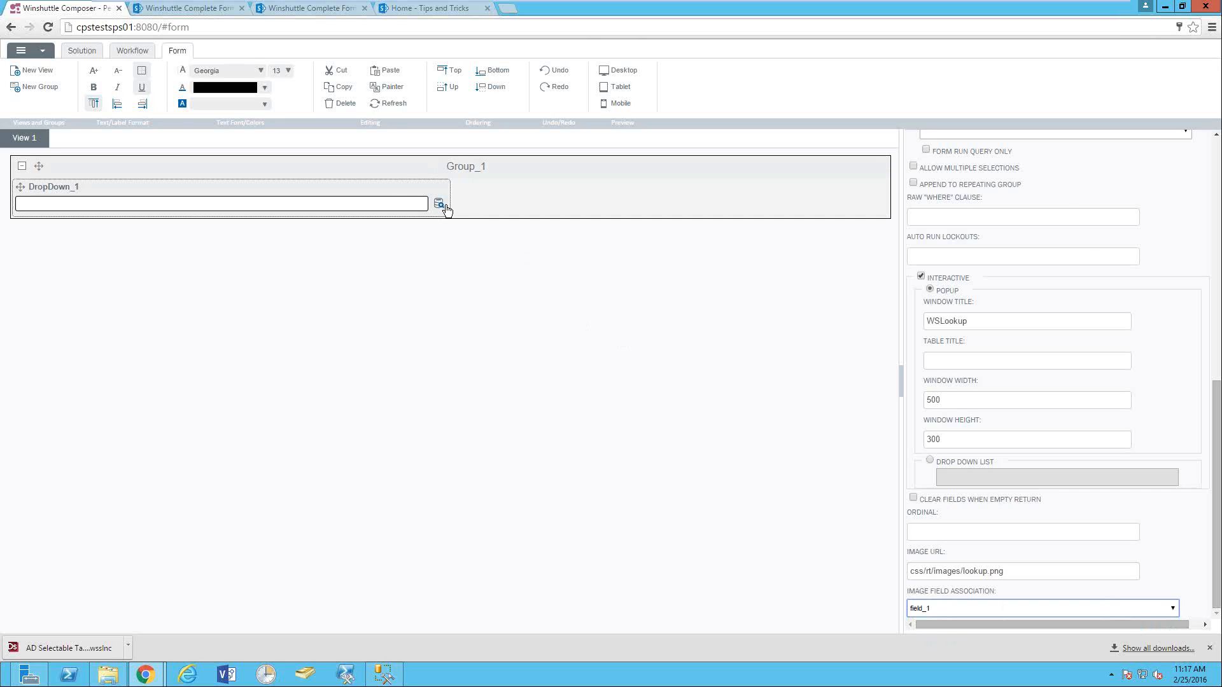
click(929, 608)
click(922, 621)
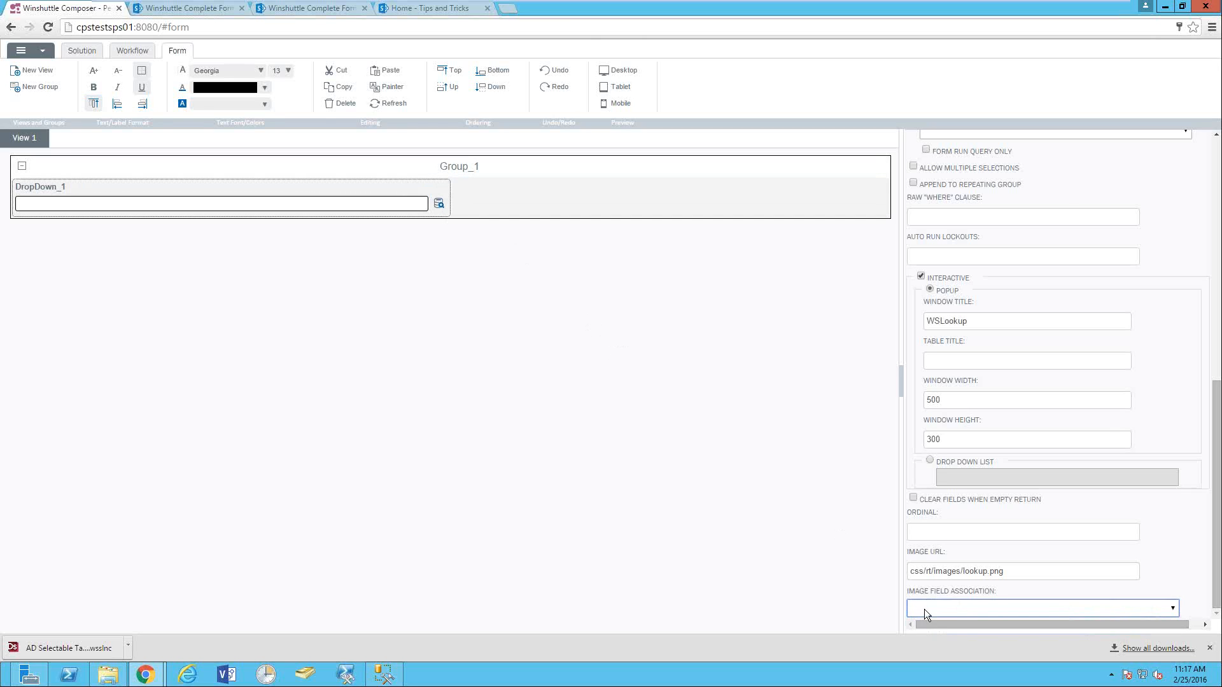
click(924, 609)
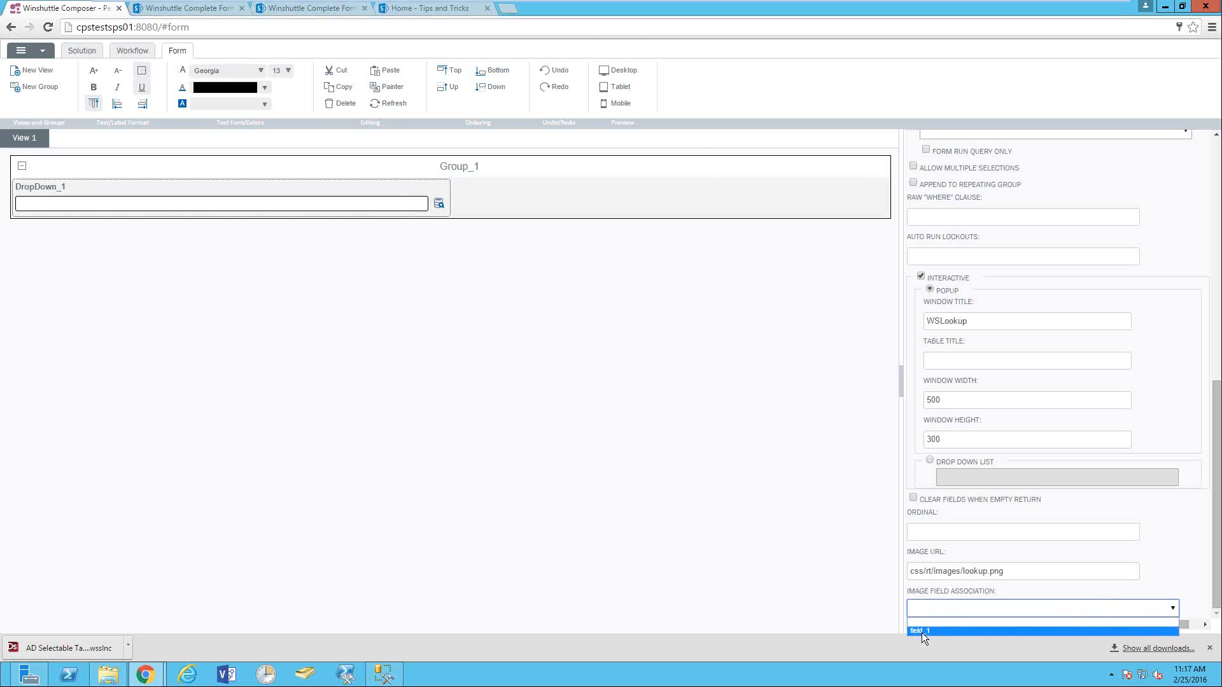
click(921, 631)
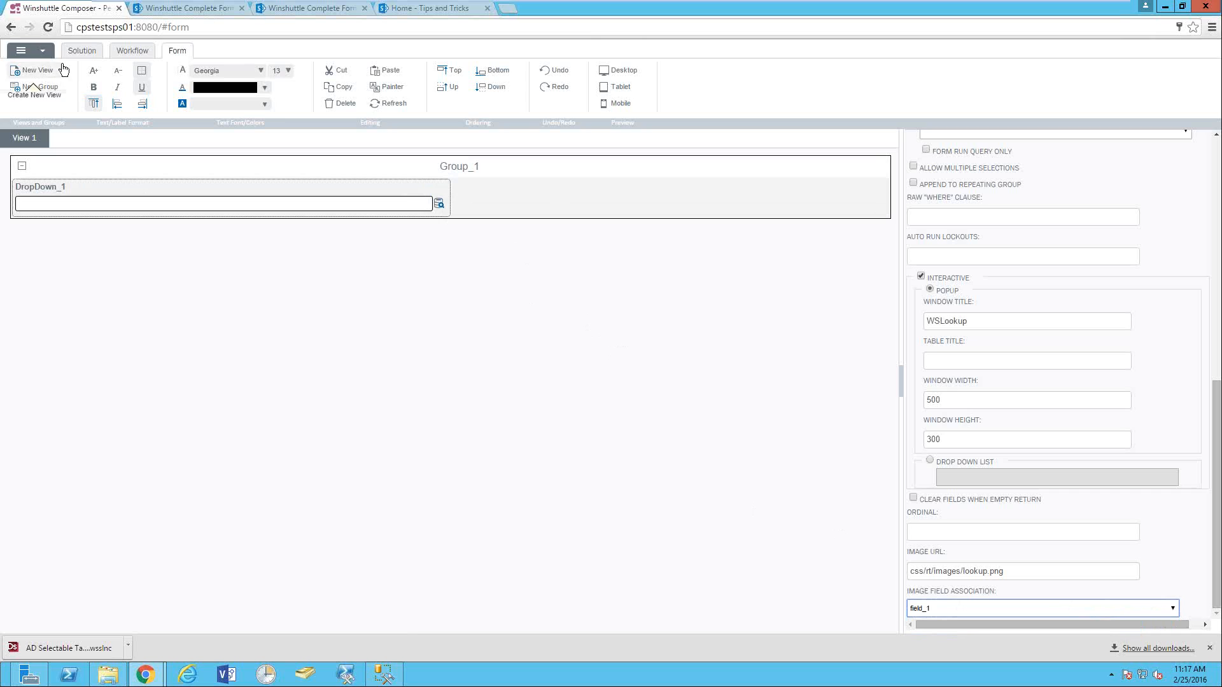
- Save and deploy the Performance Tips solution with the Default profile, then launch the form
click(82, 51)
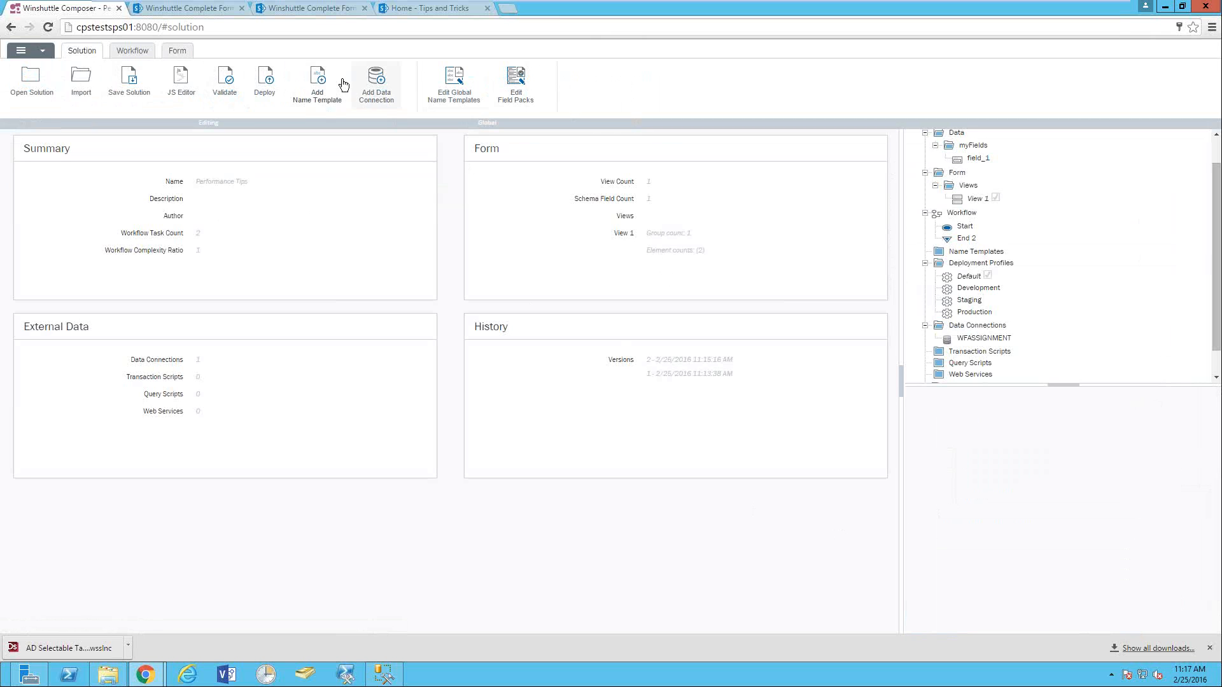
click(264, 77)
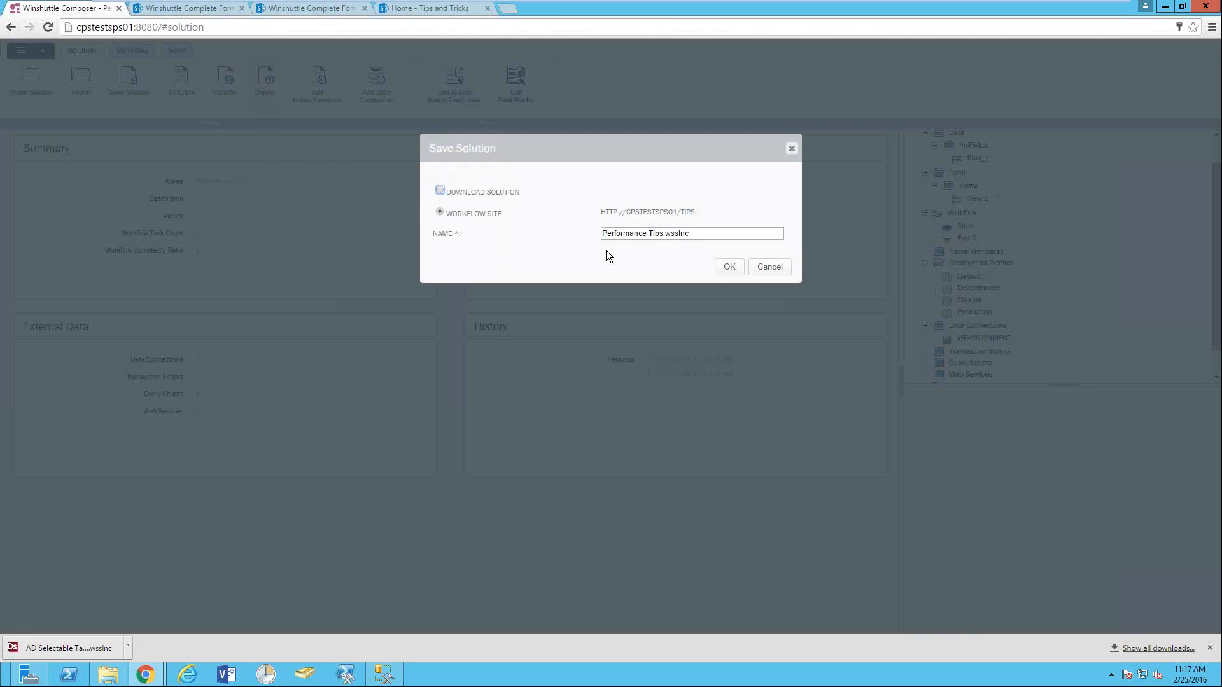
click(729, 266)
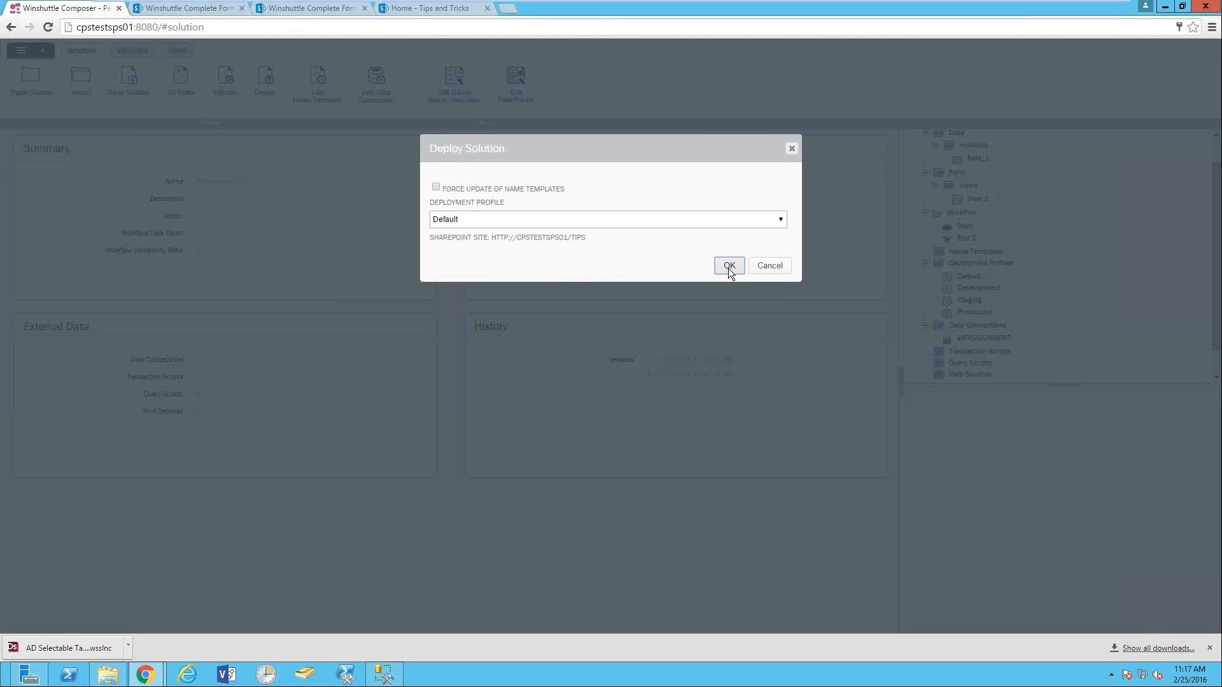
click(729, 266)
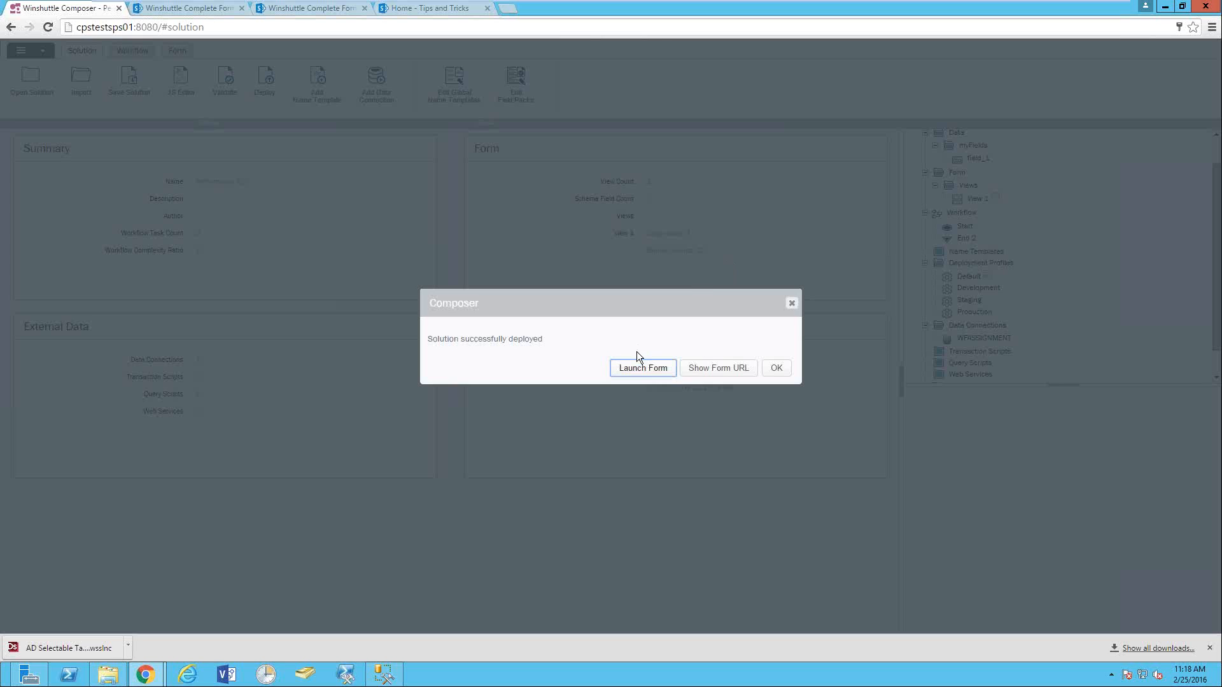
click(639, 367)
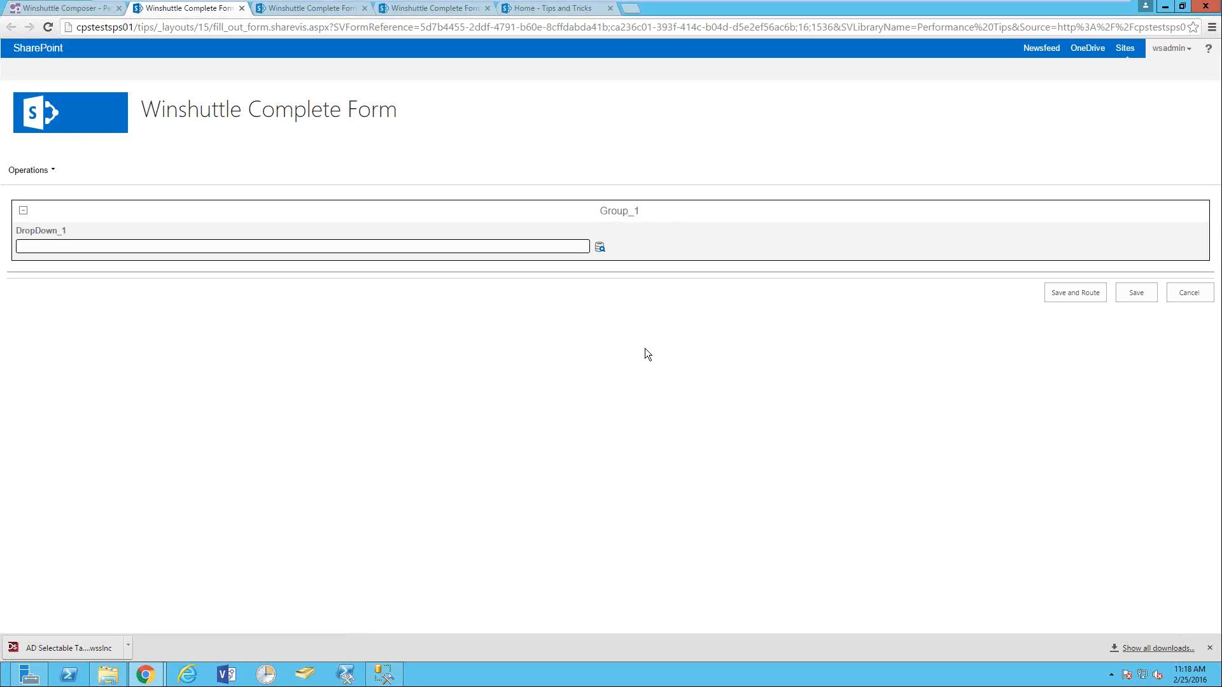
- Open the WSLookup popup from the icon beside DropDown_1 on the SharePoint form
click(600, 247)
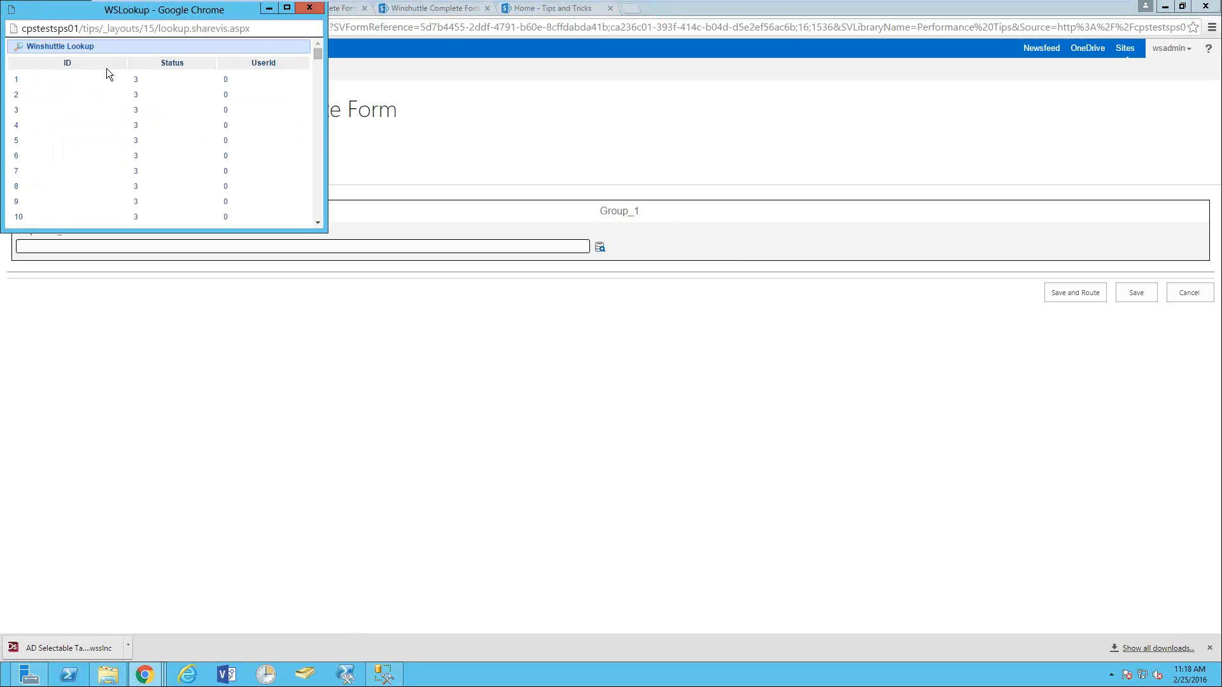
- Choose ID 2 from the WSLookup list for DropDown_1, then return to the Composer tab
scroll(144, 145, down, 5)
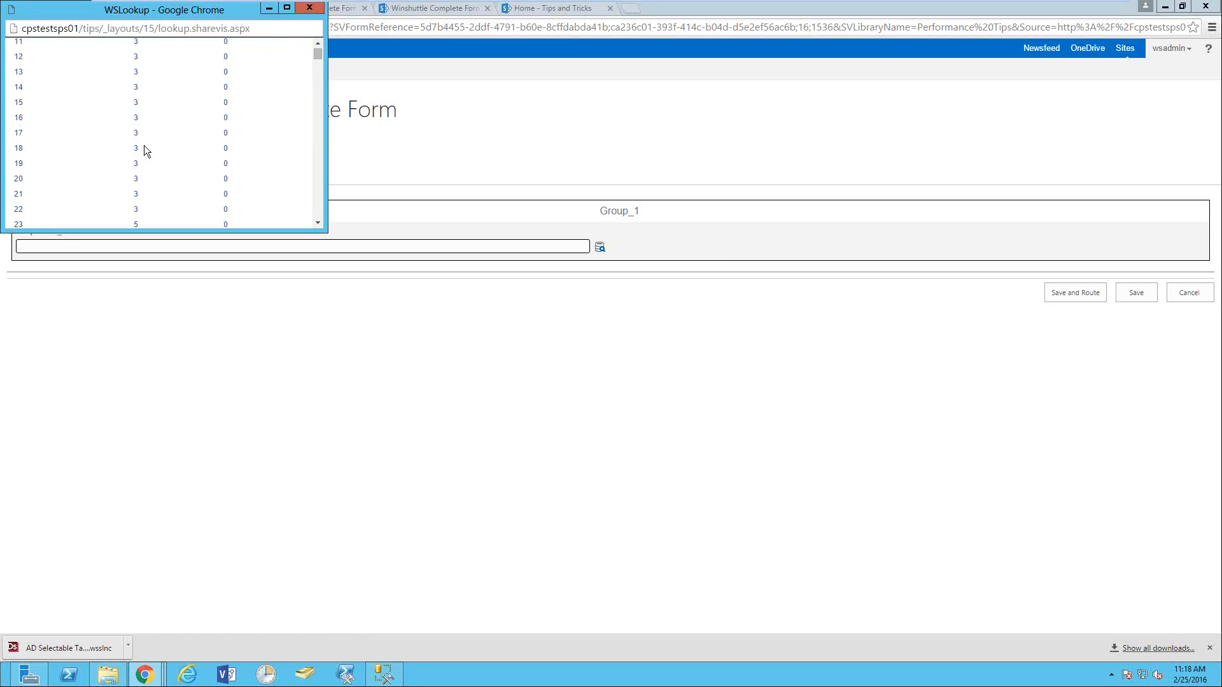
scroll(221, 218, down, 5)
mouse_move(318, 56)
mouse_down()
mouse_move(317, 152)
mouse_move(315, 55)
mouse_up()
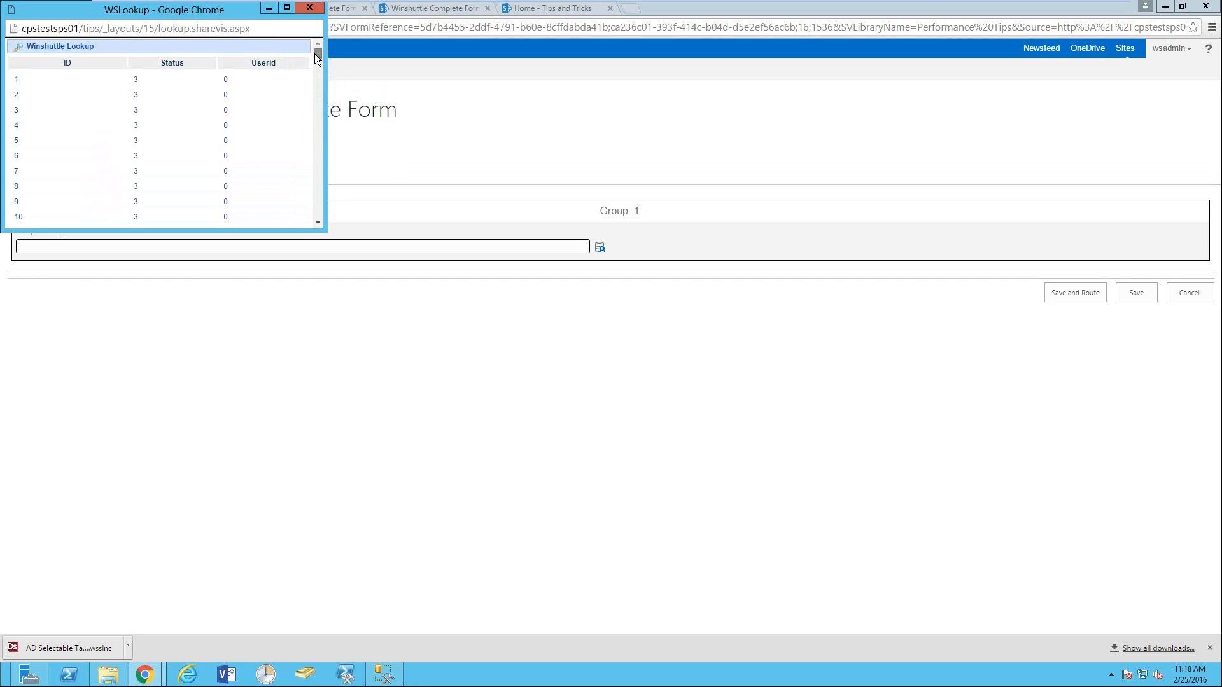
click(17, 94)
click(58, 245)
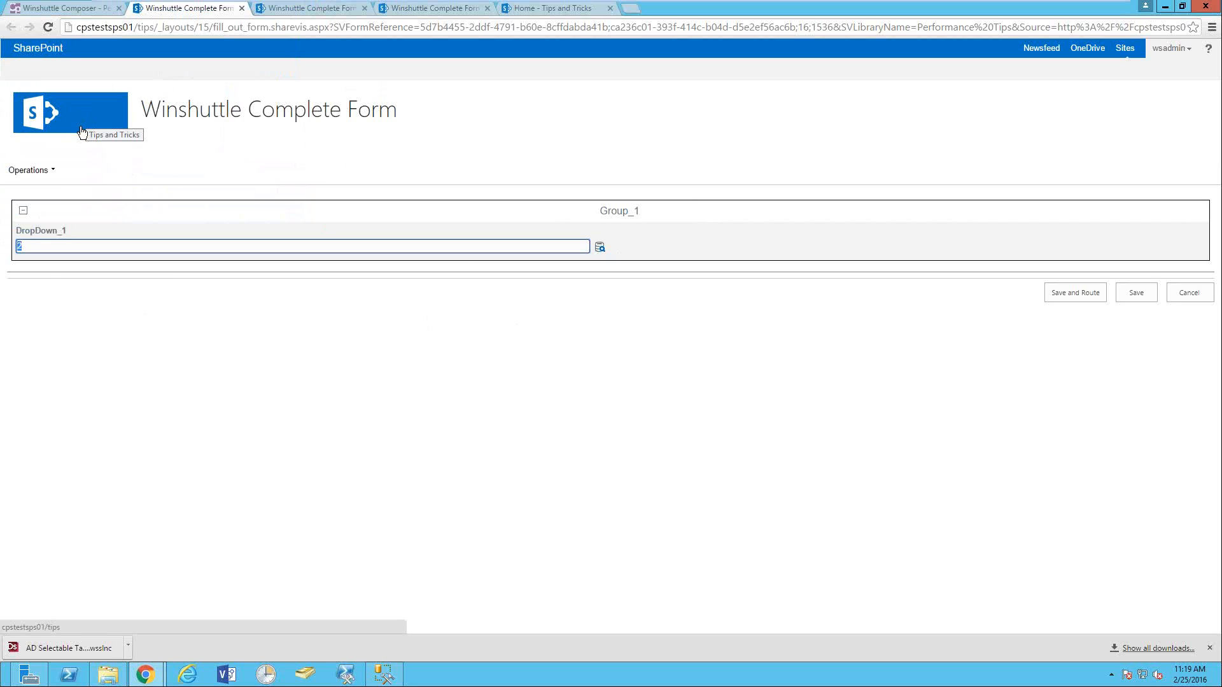
click(64, 10)
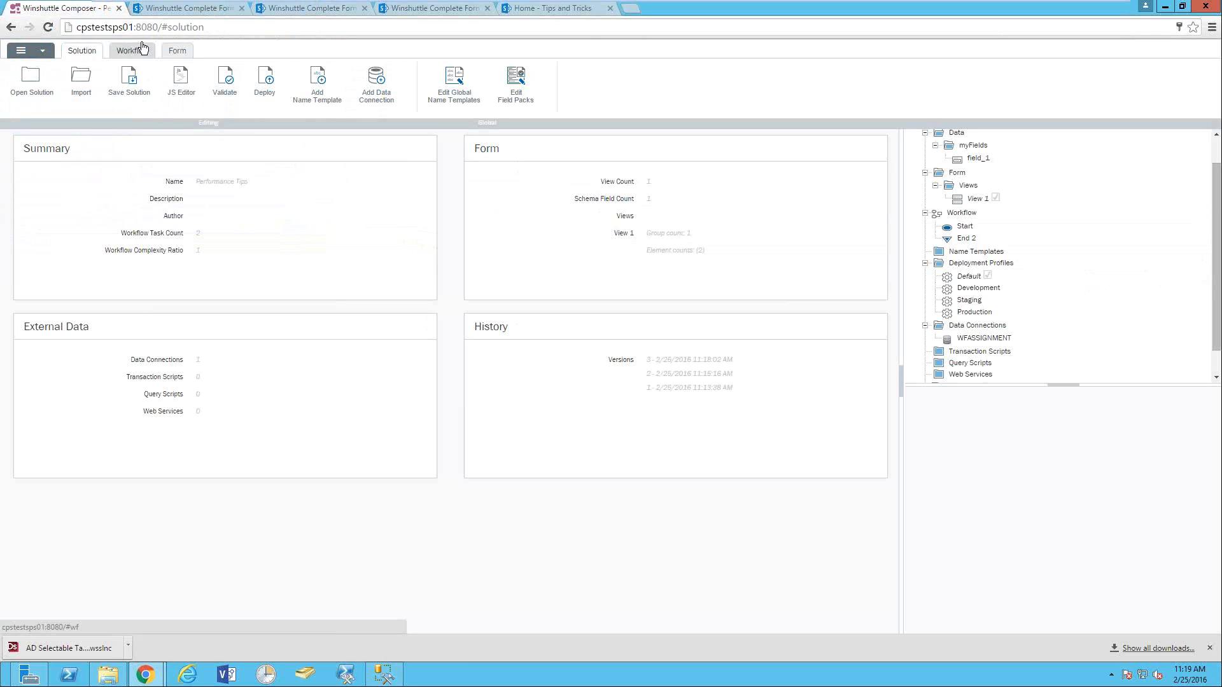
- Add a new Group_2 to the form containing a text box and a button
click(178, 51)
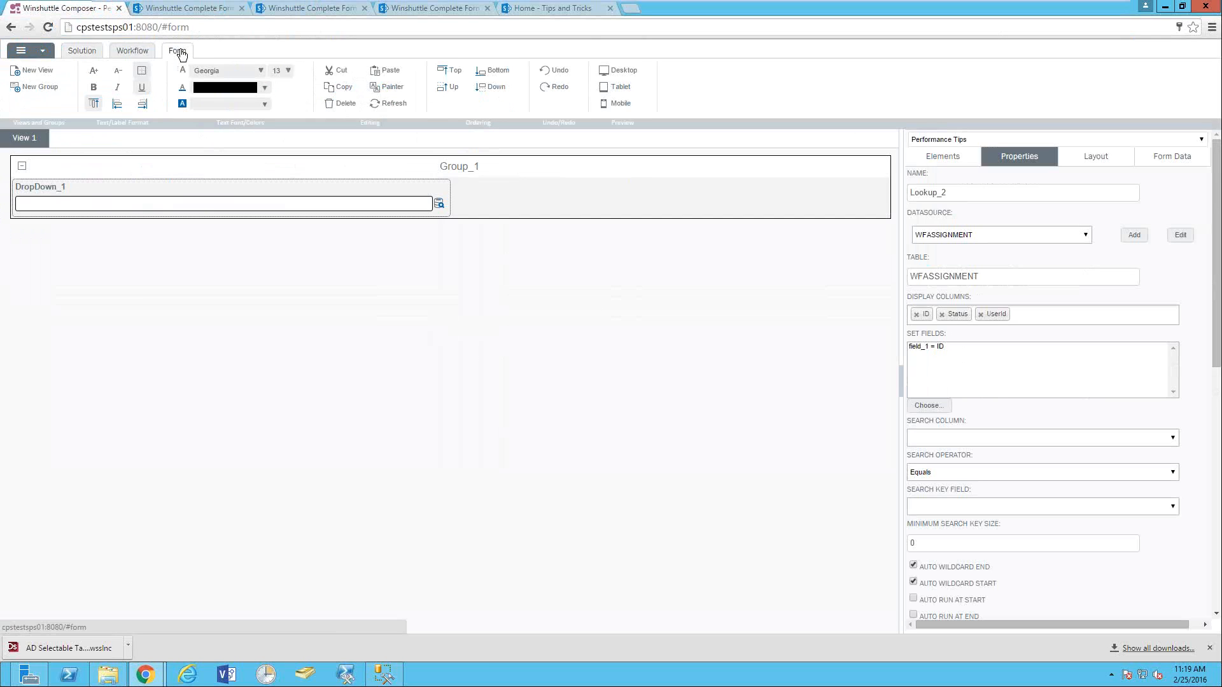
click(44, 88)
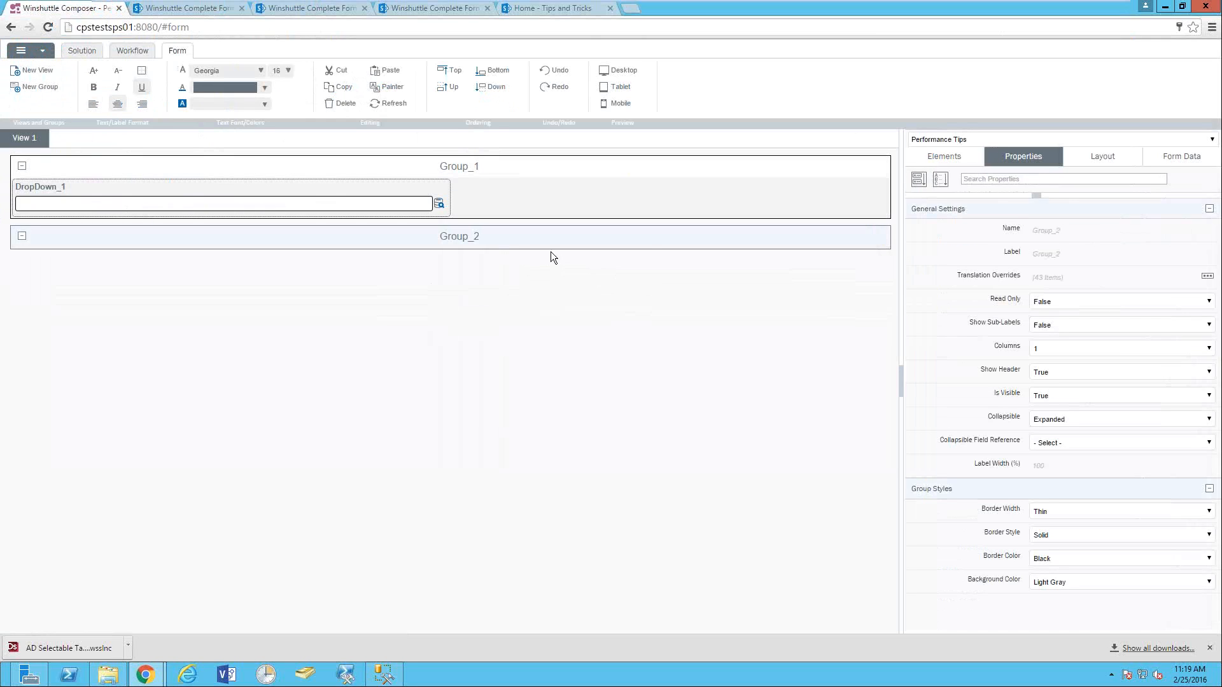
click(948, 158)
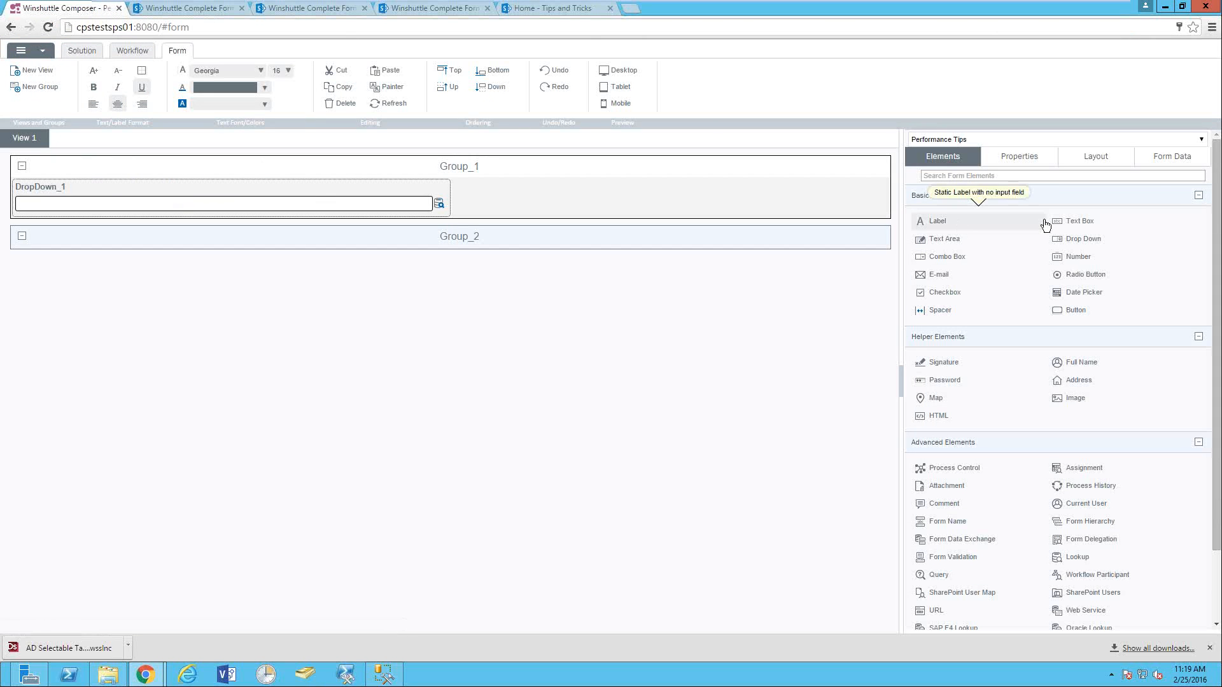
click(1070, 226)
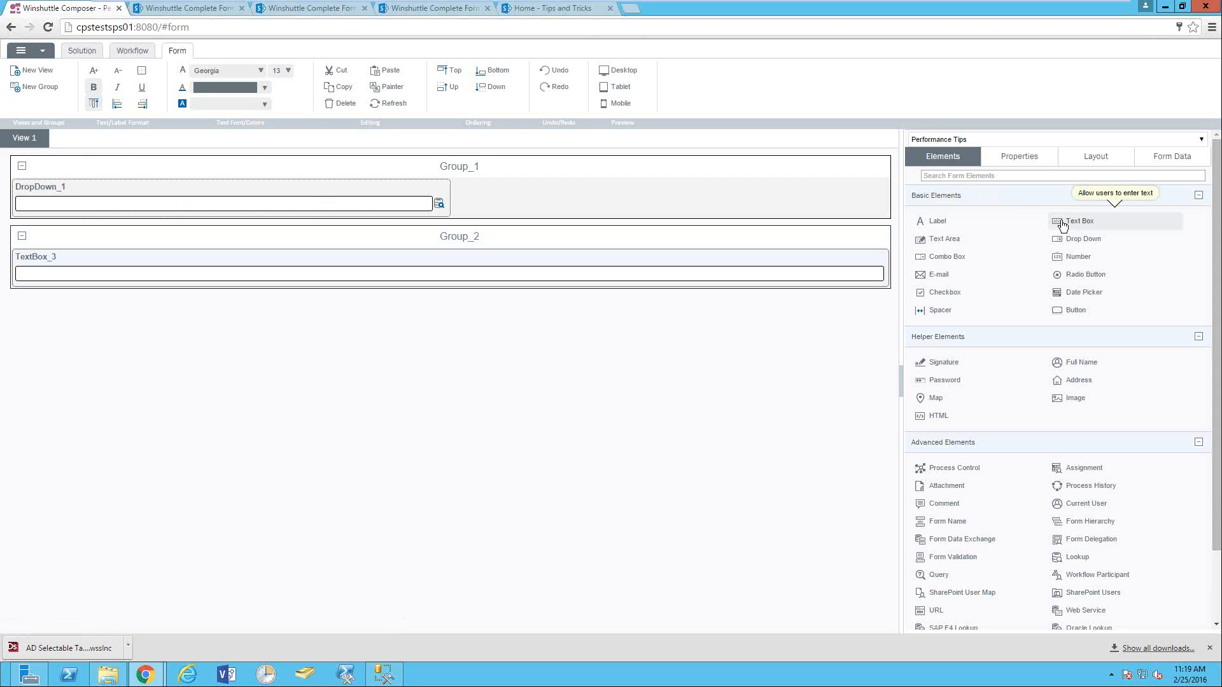
click(1070, 310)
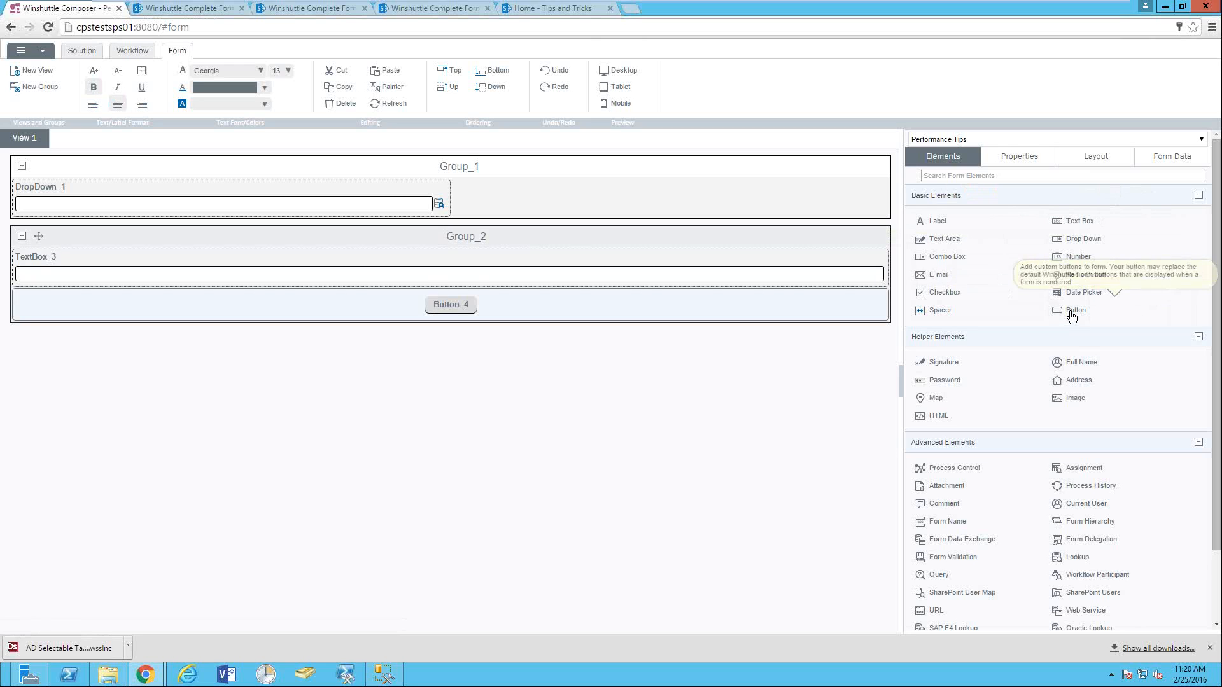
- Set Group_2's Columns property to 2
click(466, 239)
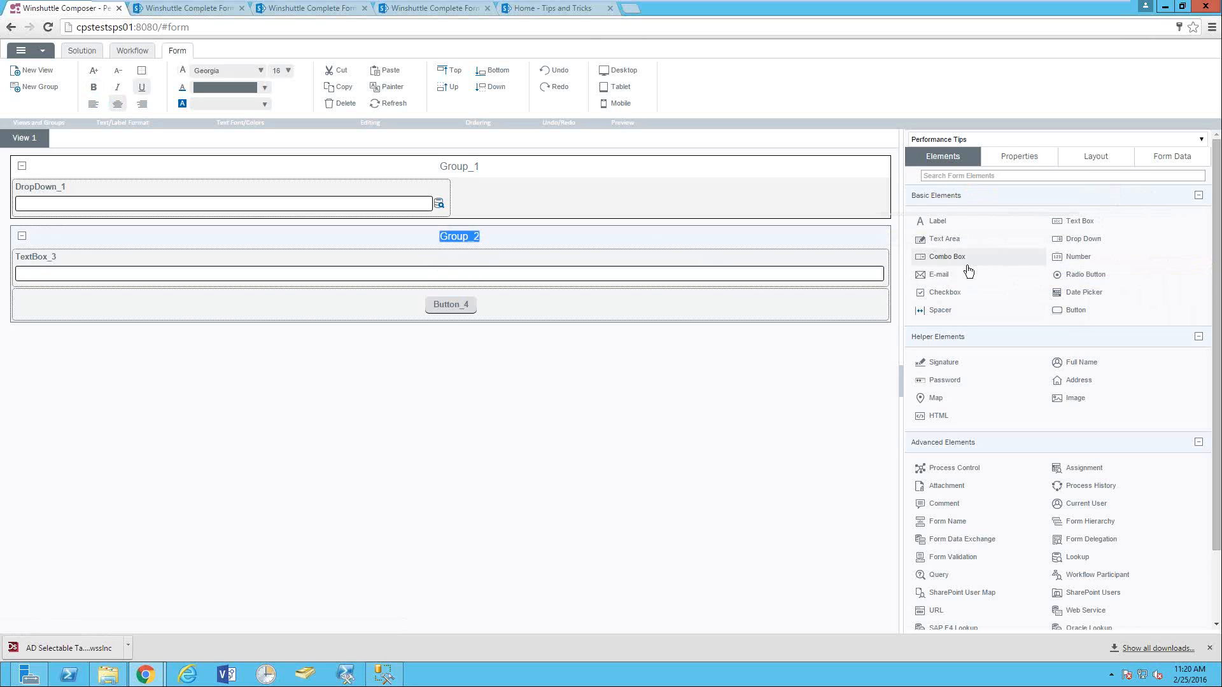
click(1013, 159)
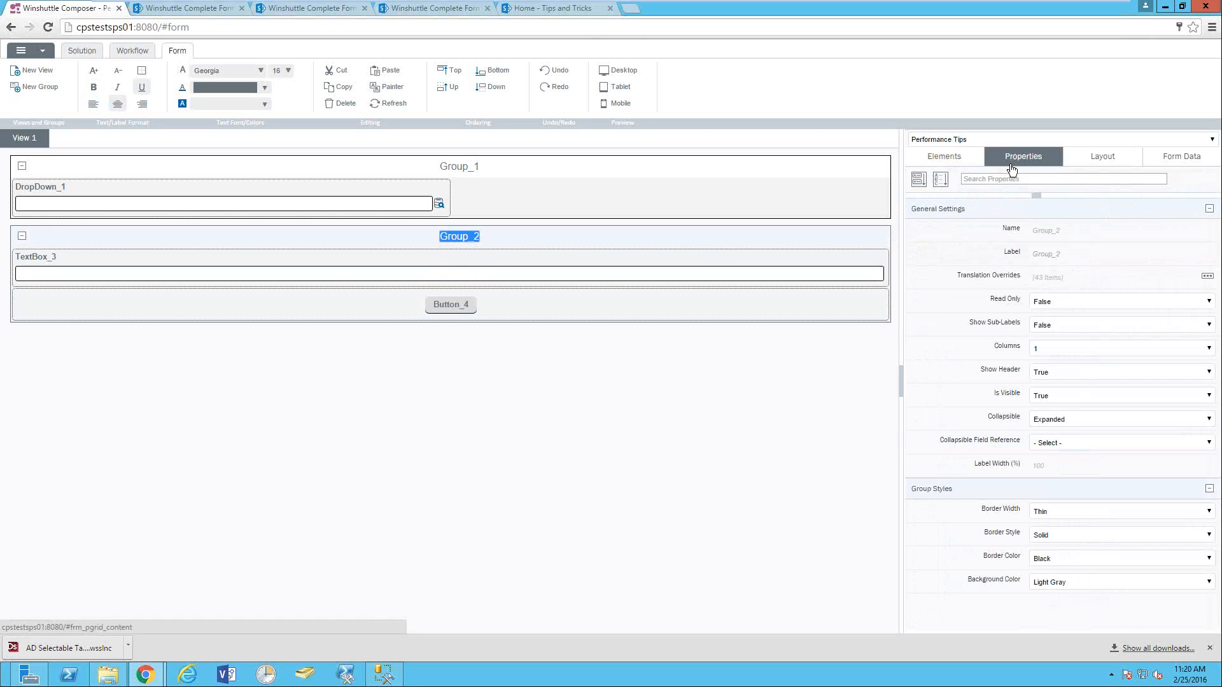
click(1050, 349)
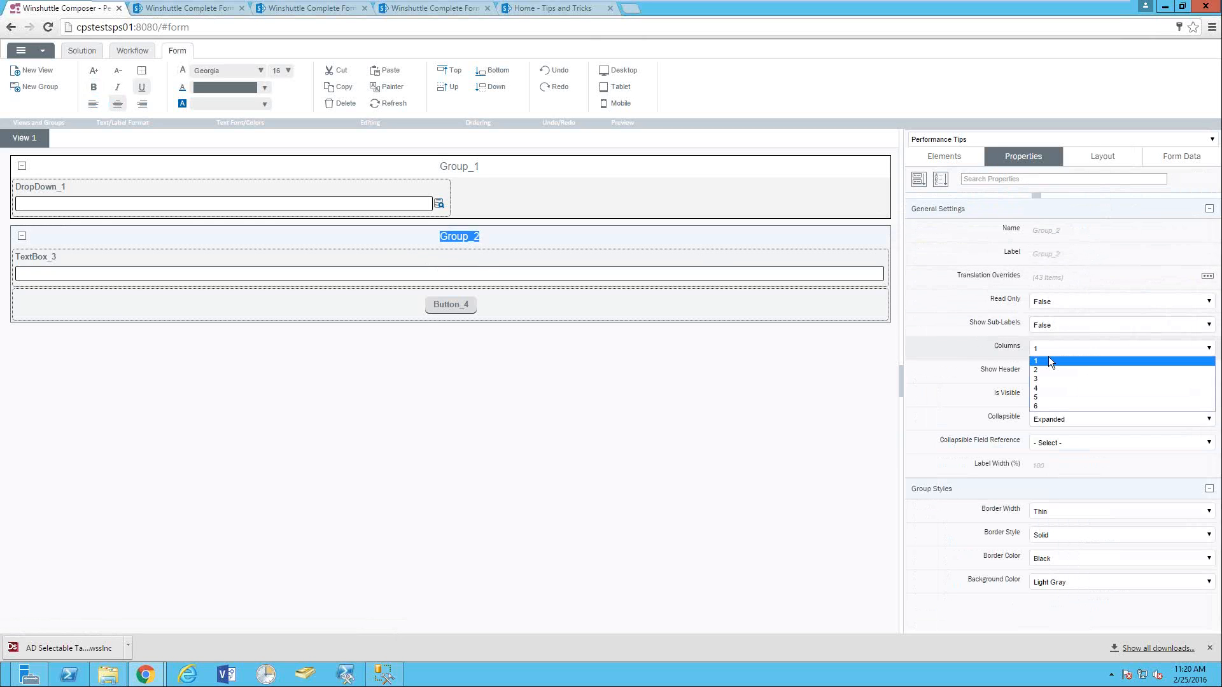
click(1048, 358)
click(939, 157)
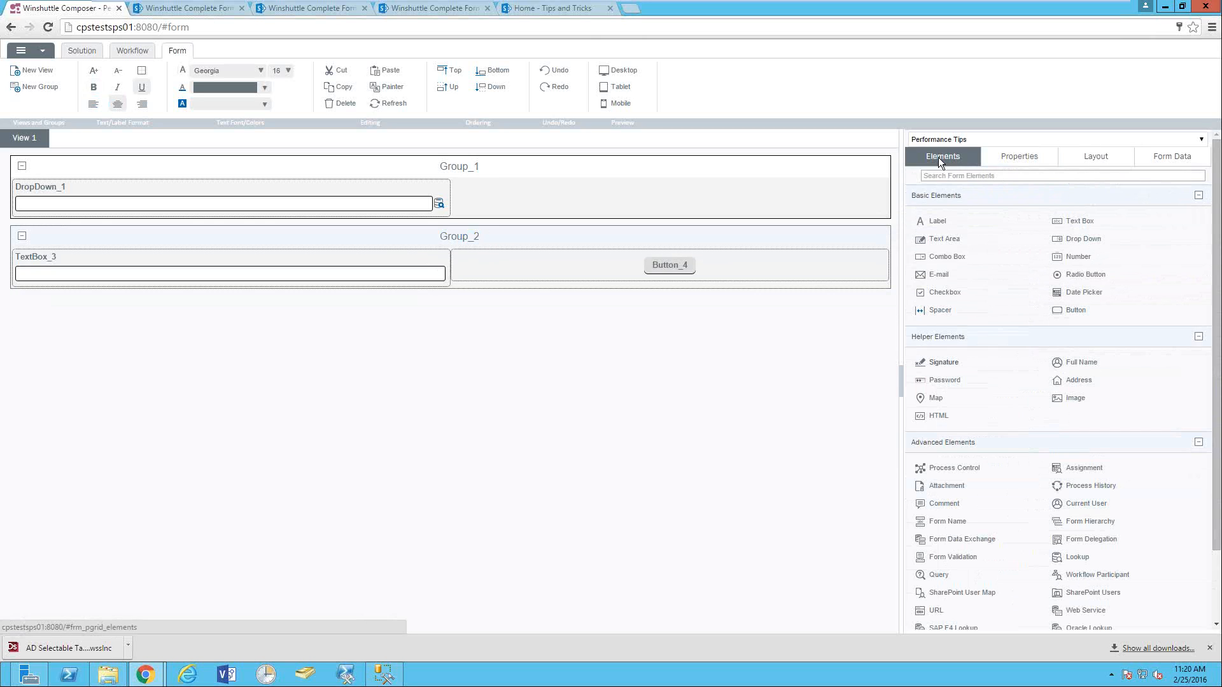
scroll(938, 158, down, 2)
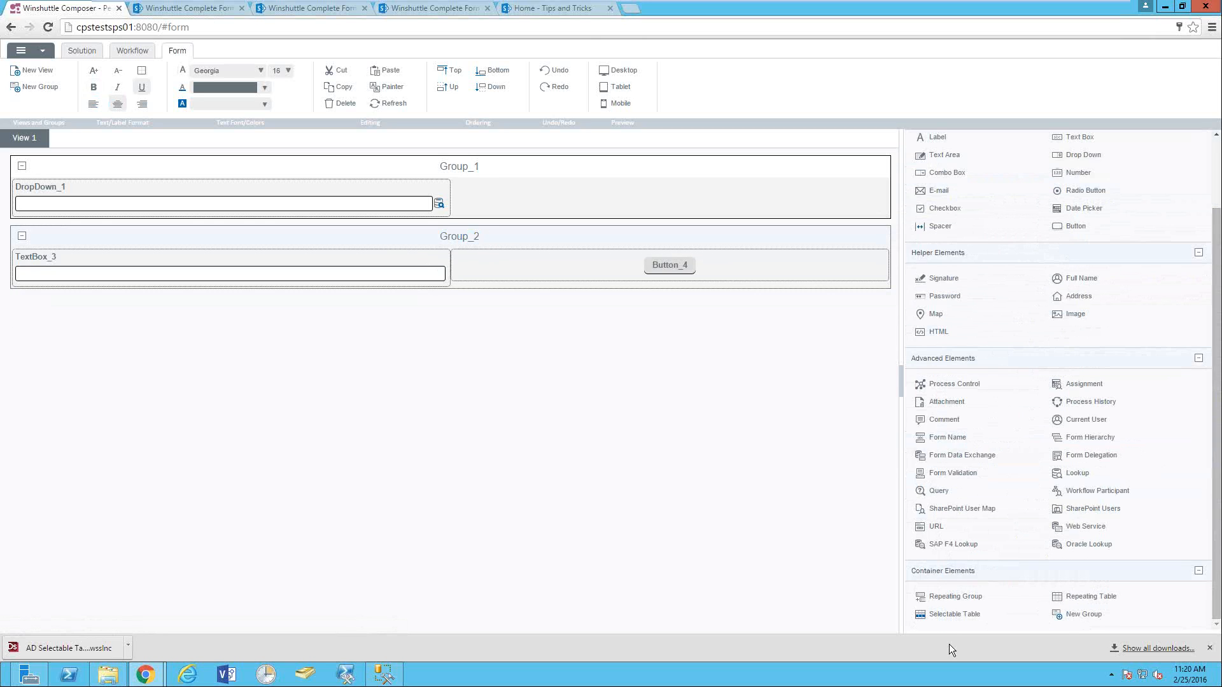
click(962, 614)
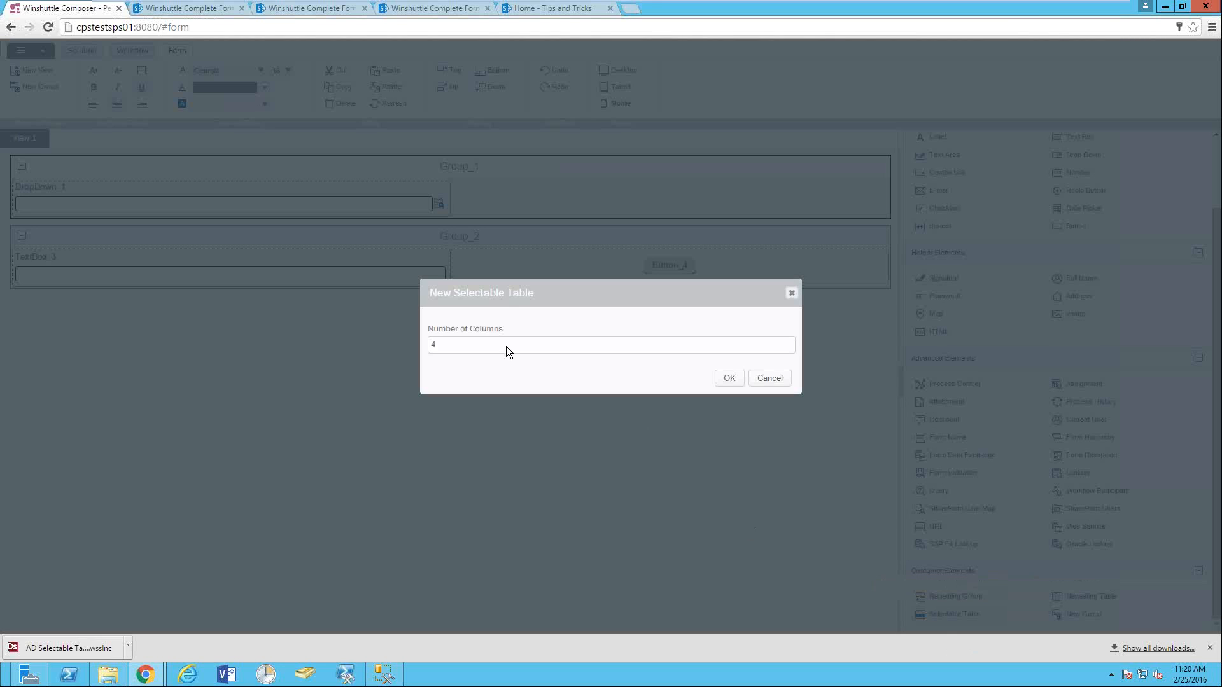
- Create a two-column selectable table in Group_2 and add a Query element
double_click(464, 349)
click(728, 379)
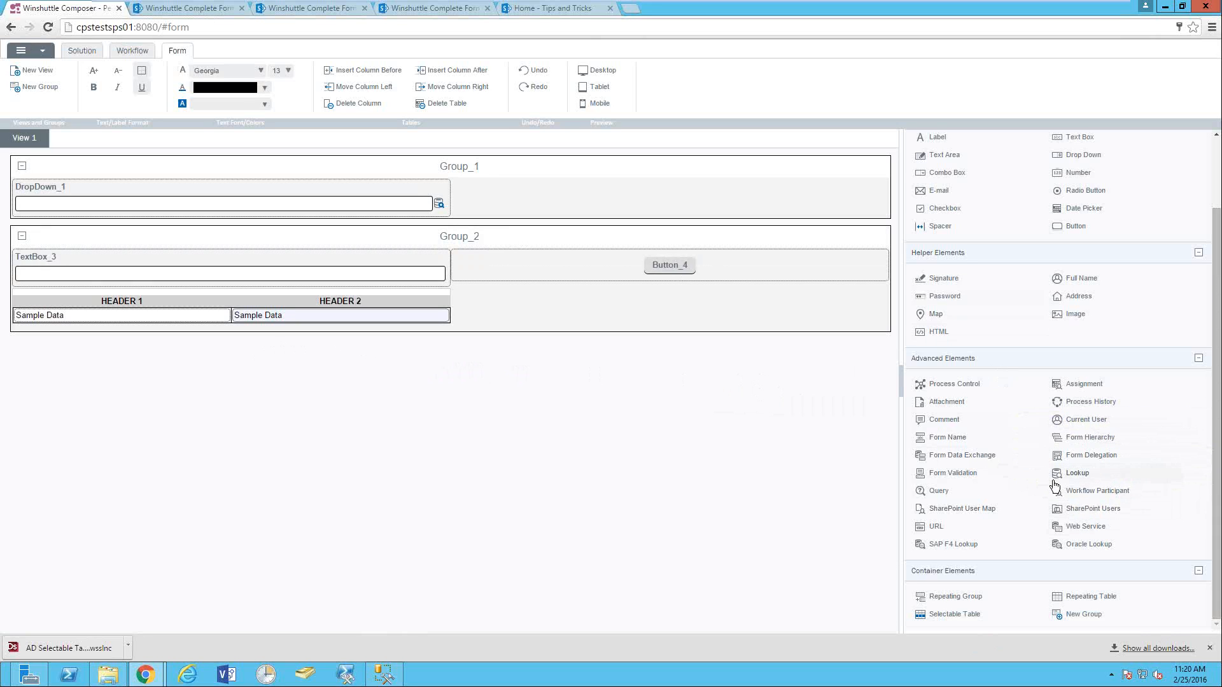
click(935, 491)
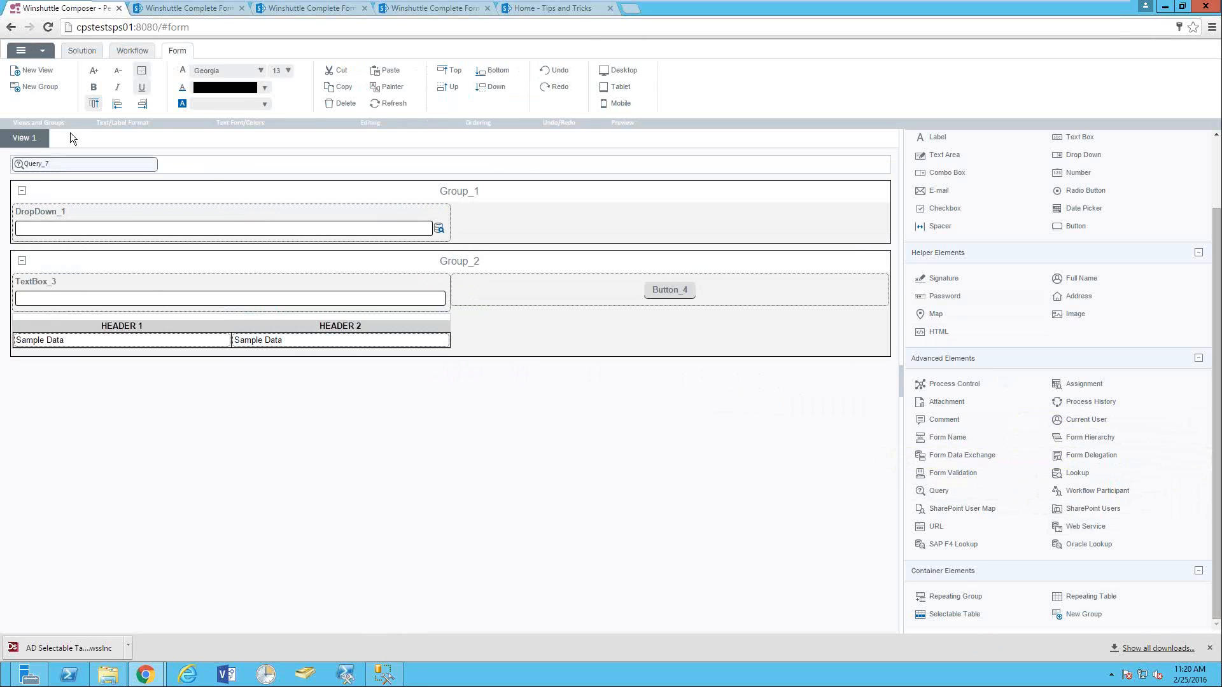
- Start a new data connection named 'Process' of type Microsoft SQL Server on server cpstestsps01
click(40, 167)
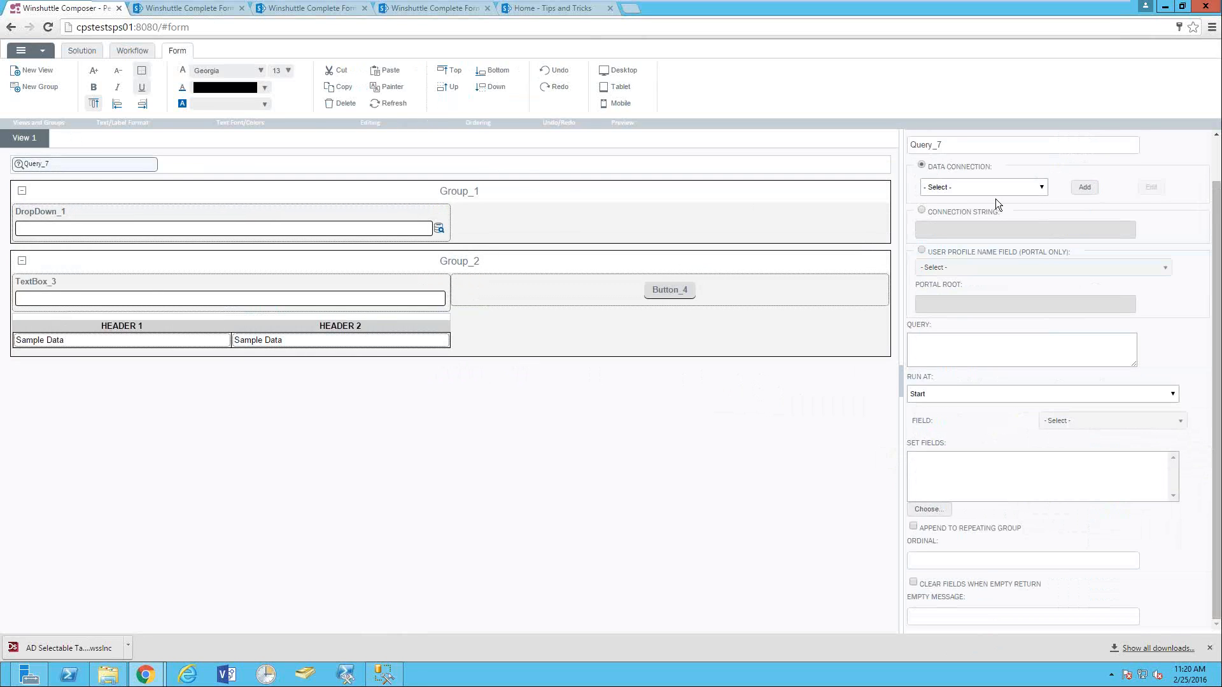
click(1085, 186)
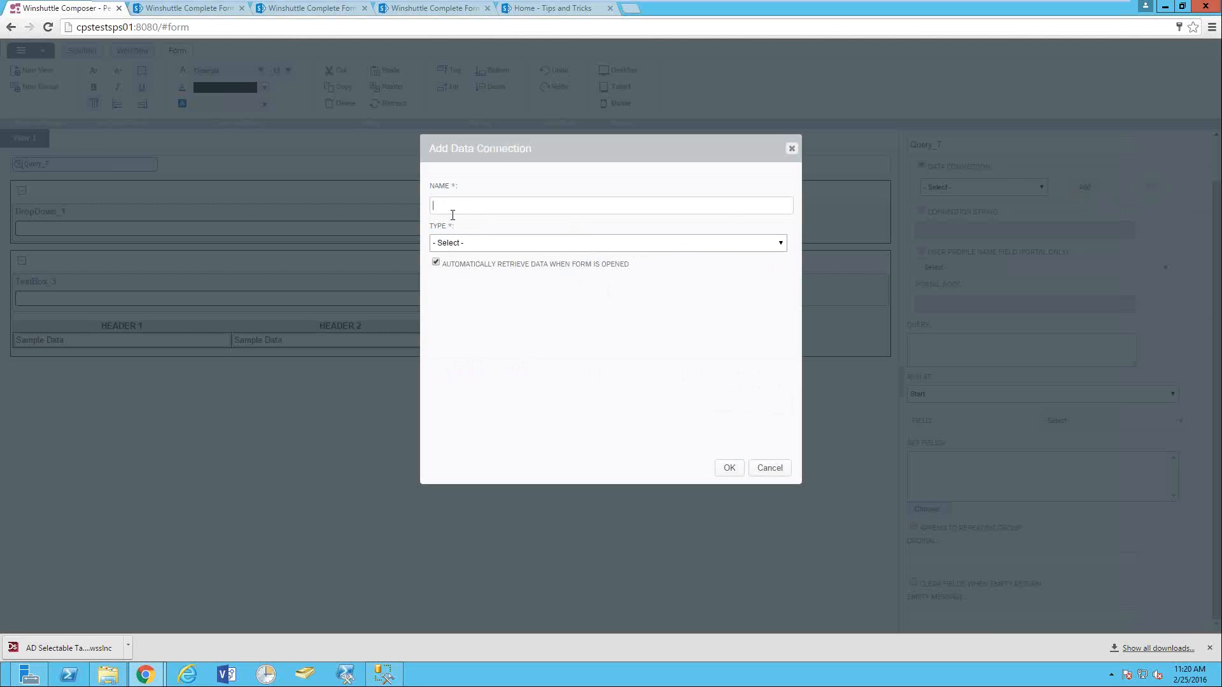
text(Process)
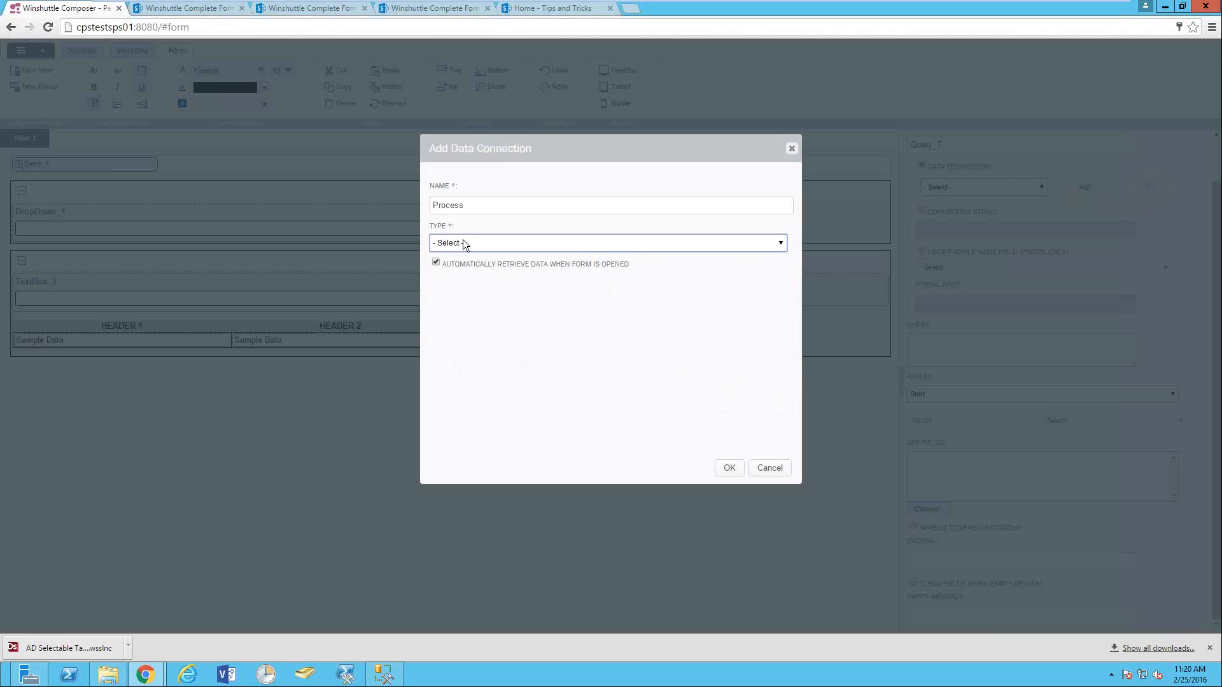
click(463, 243)
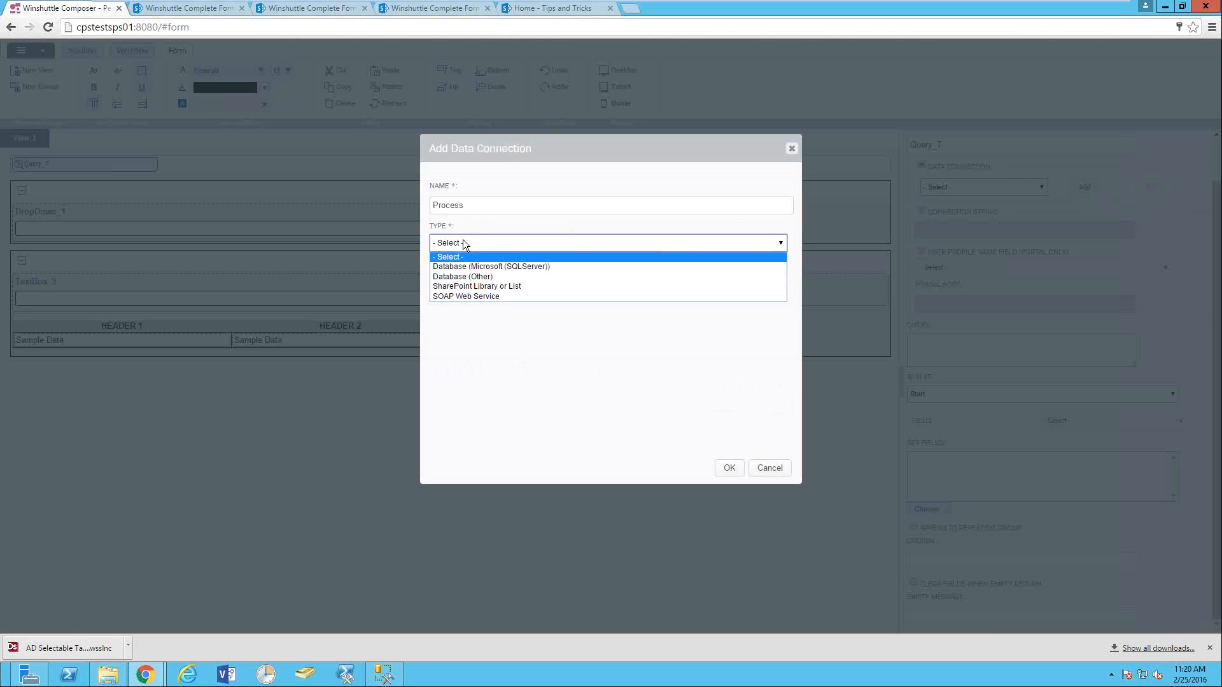
click(507, 267)
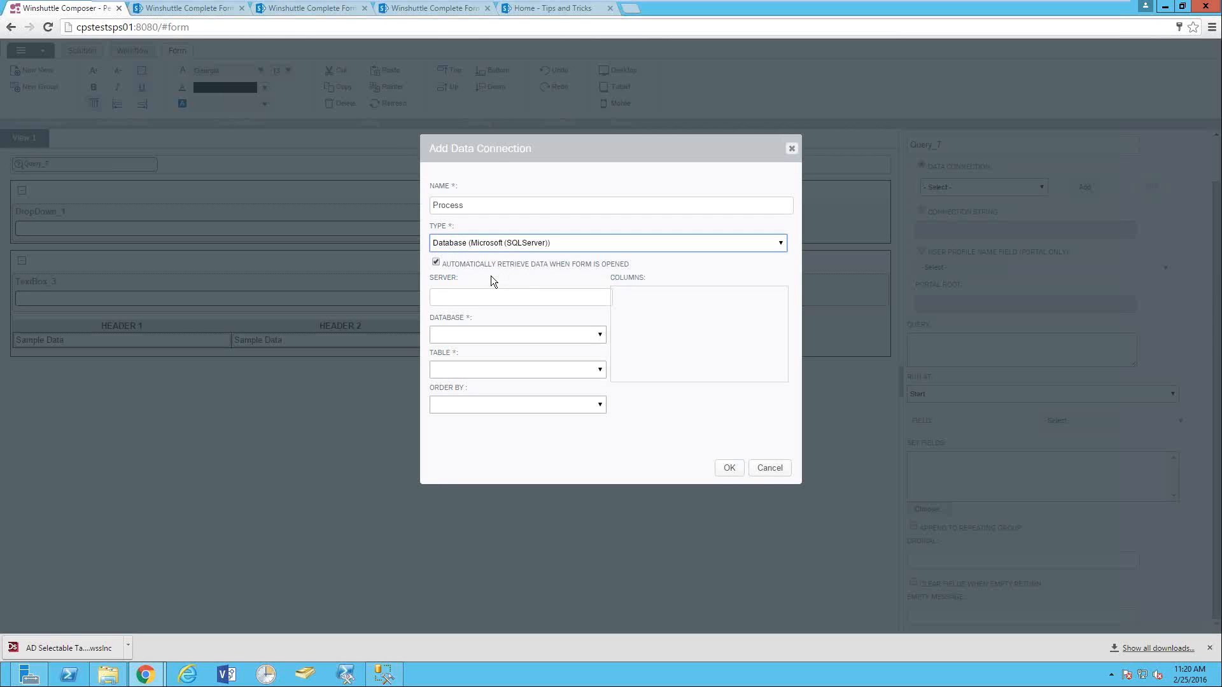
click(465, 297)
text(cp)
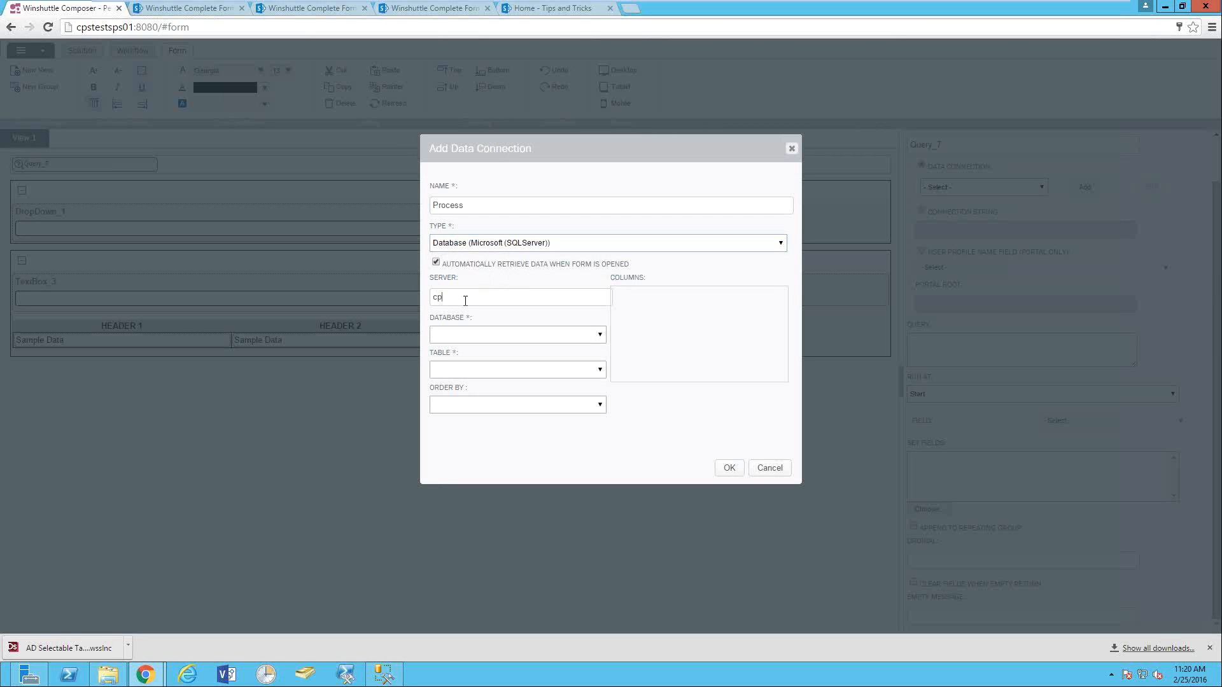
text(stestsps01)
- Choose the WinshuttleWorkflow database and WFPROCDEF table, and save the connection
click(454, 334)
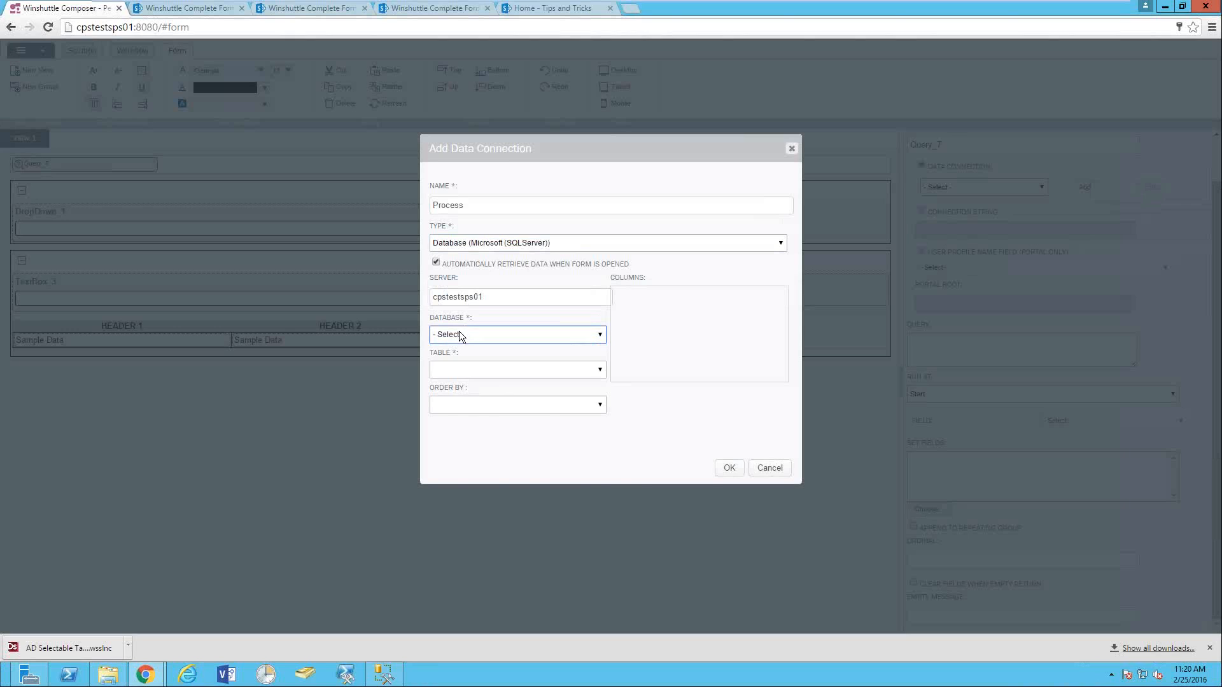
click(457, 330)
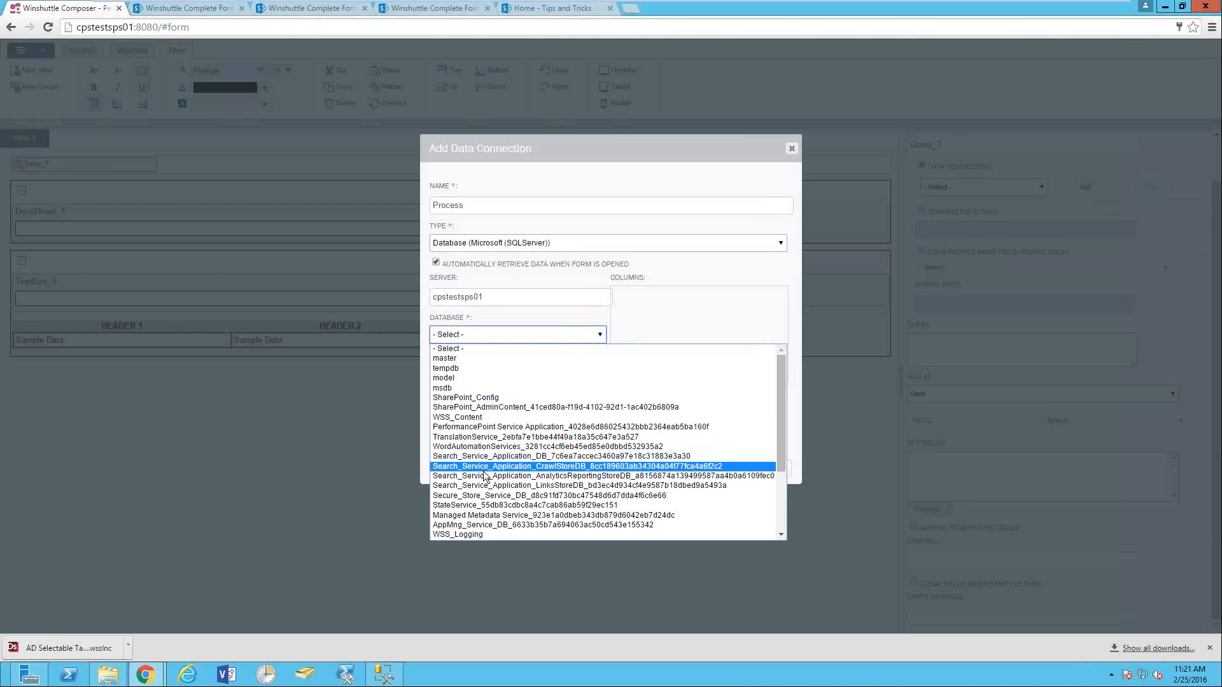
scroll(485, 476, down, 3)
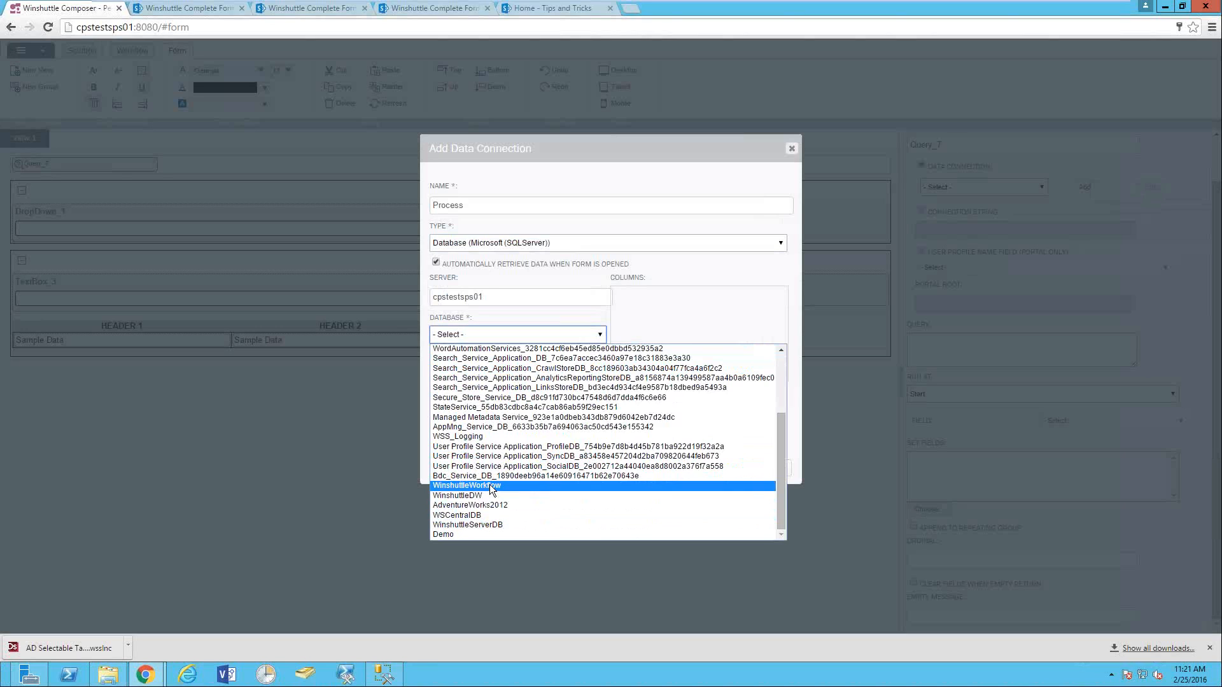
click(491, 486)
click(476, 367)
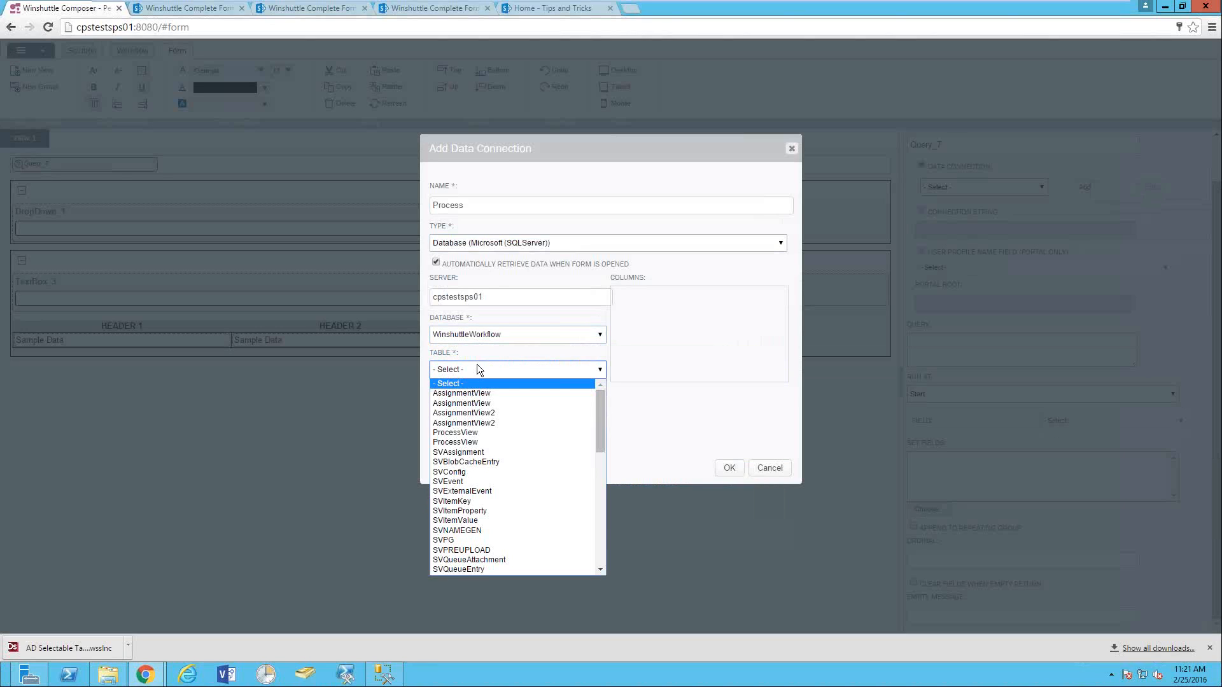
scroll(475, 439, down, 10)
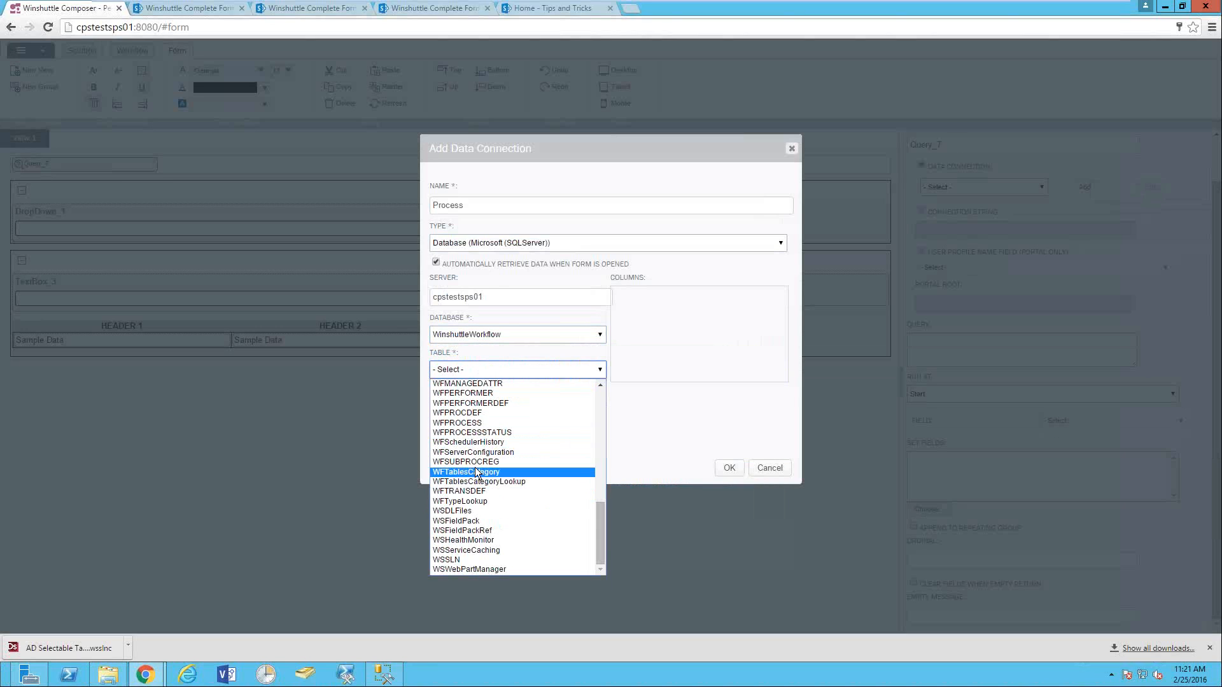
click(476, 415)
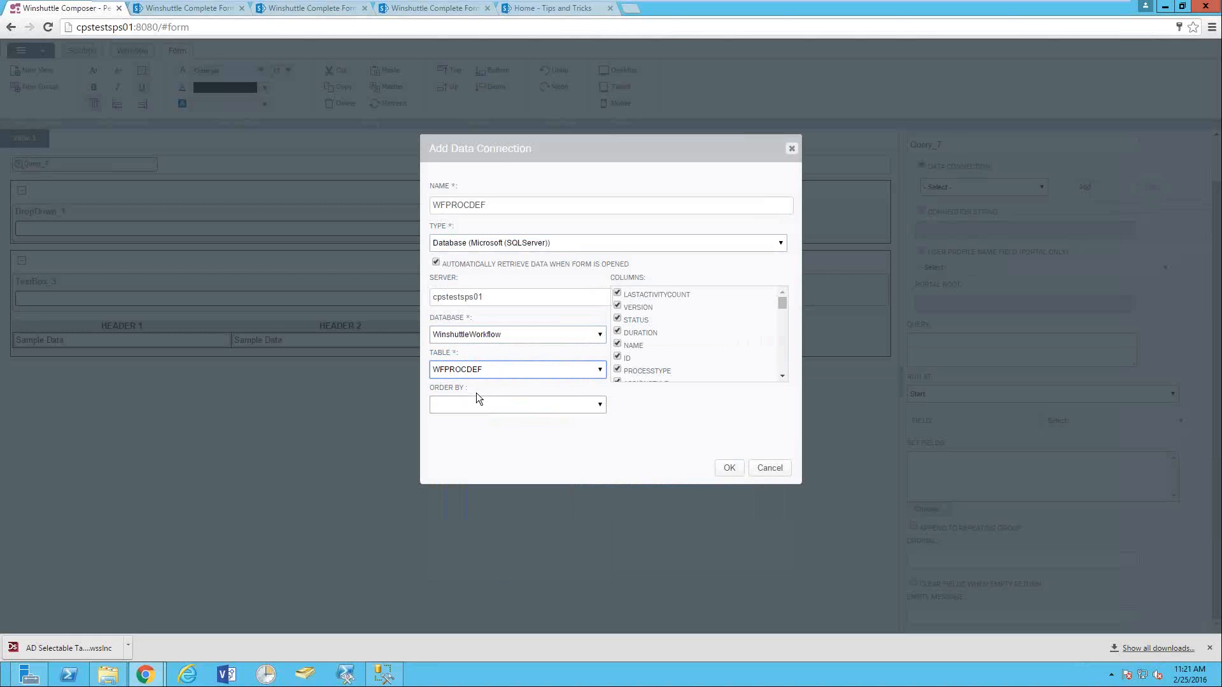
click(729, 468)
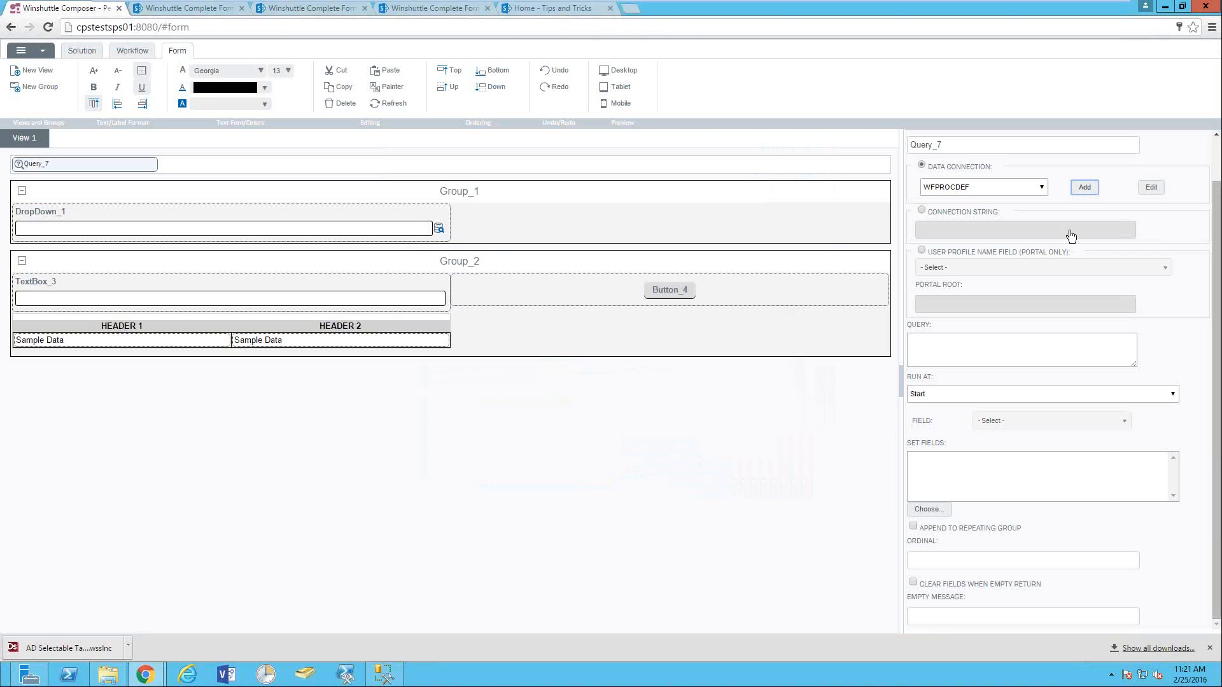
- Paste the 'select * from wfprocess where DefName like' field_3 query into Query_7
click(955, 346)
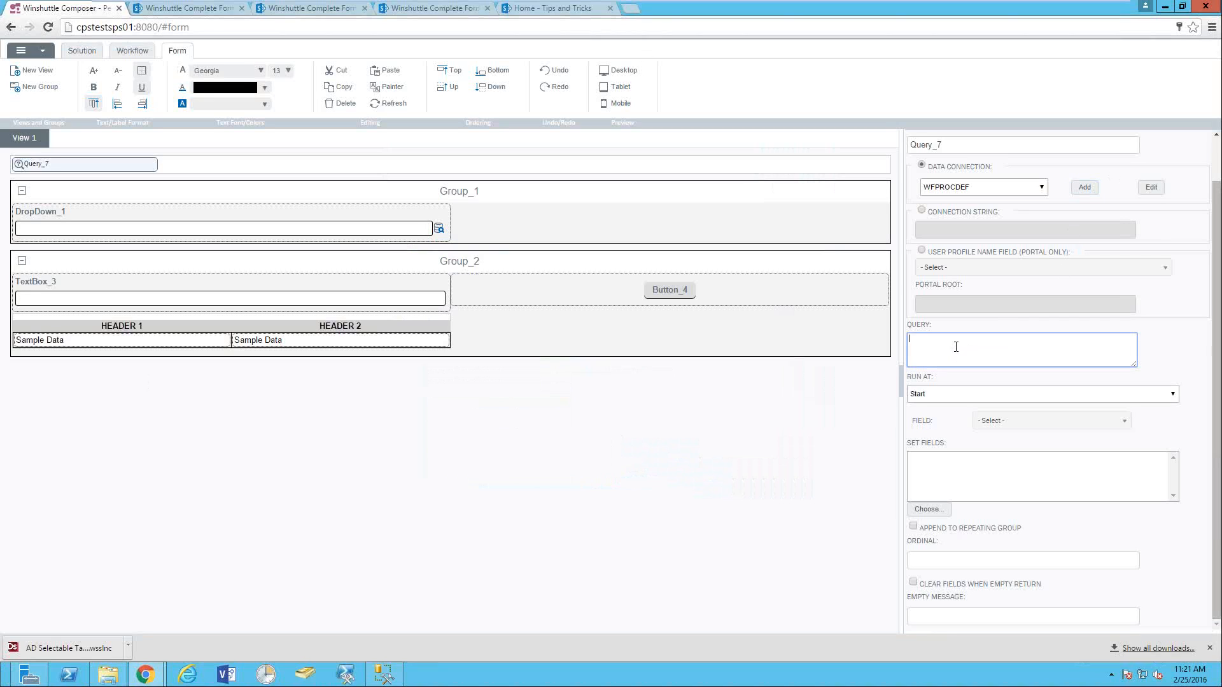
text(select * from wfprocess where DefName like '%[/my:myFields/my:field_3]%')
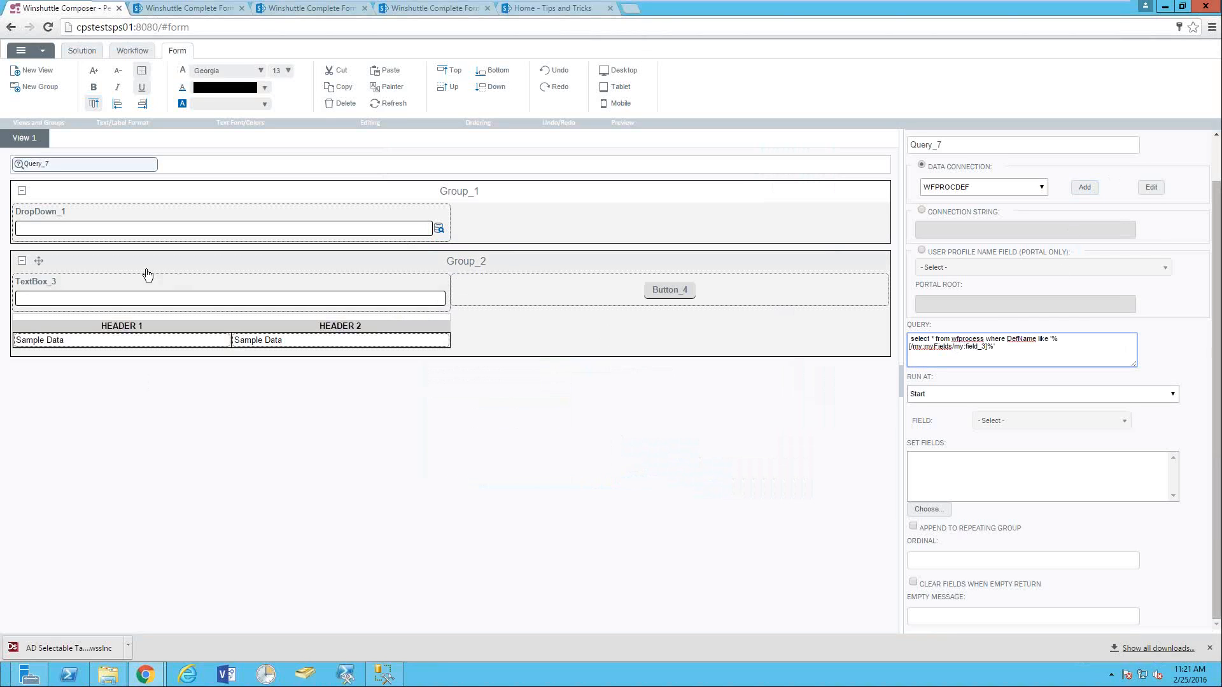
click(129, 299)
- Display TextBox_3's XPath, /my:myFields/my:field_3, from its right-click menu
right_click(130, 302)
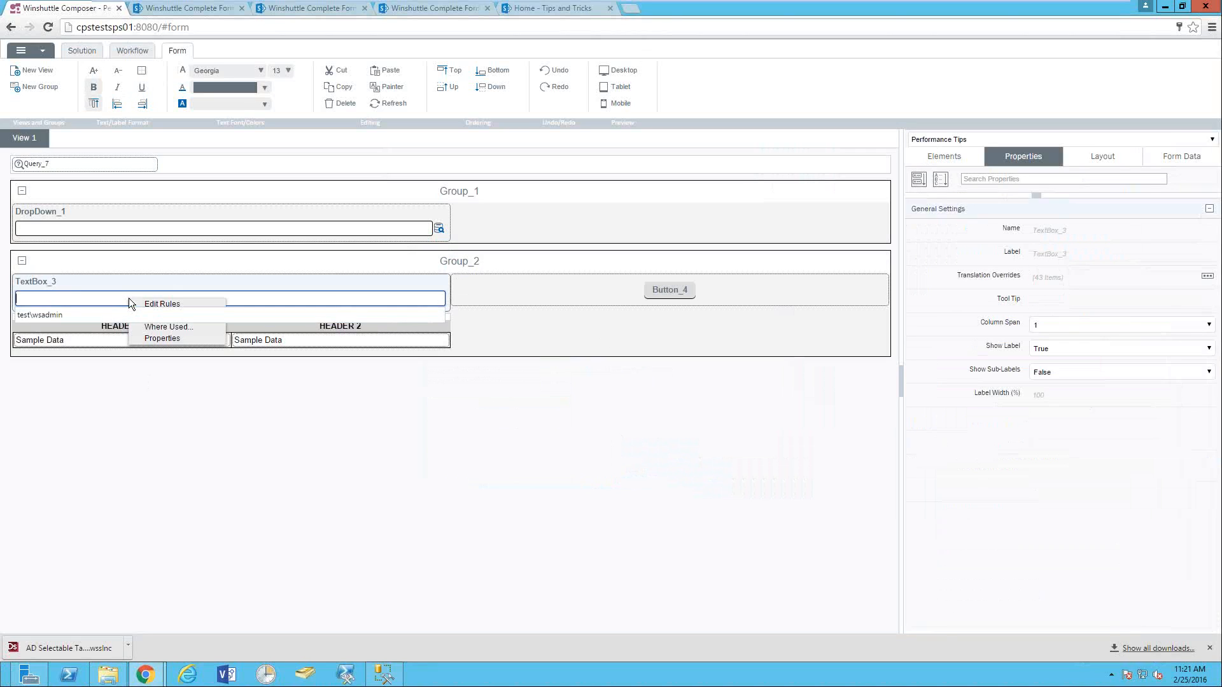
click(104, 296)
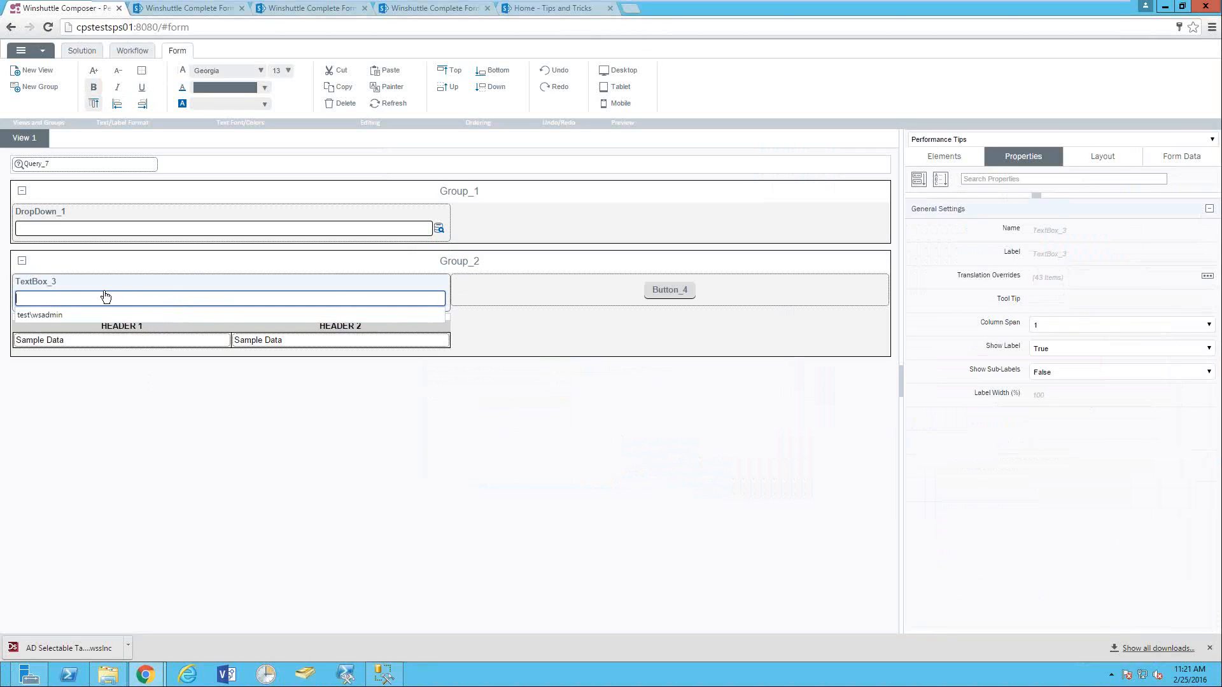
click(93, 298)
right_click(94, 297)
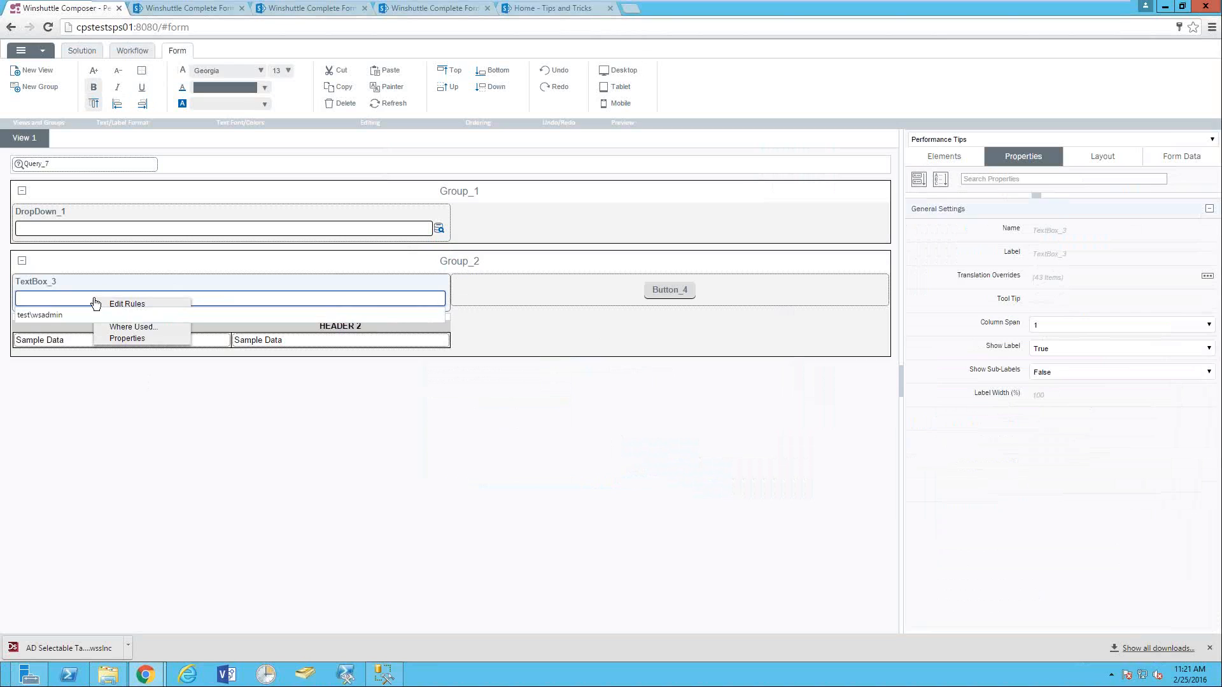
click(44, 315)
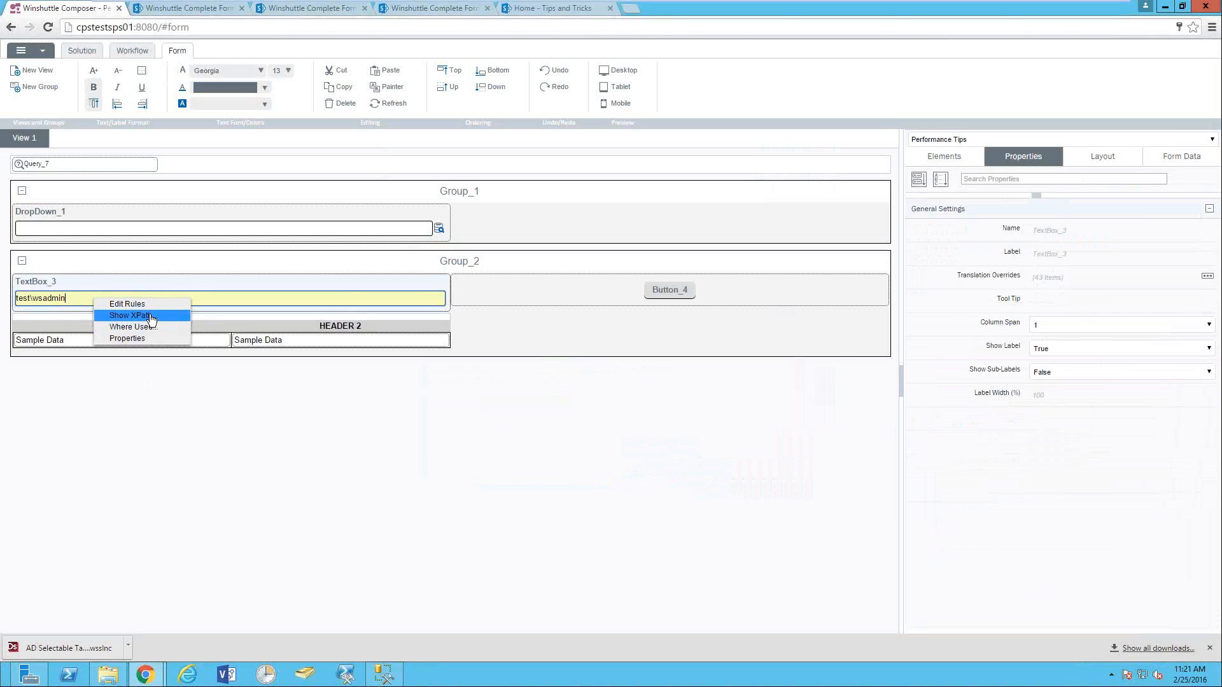
click(151, 315)
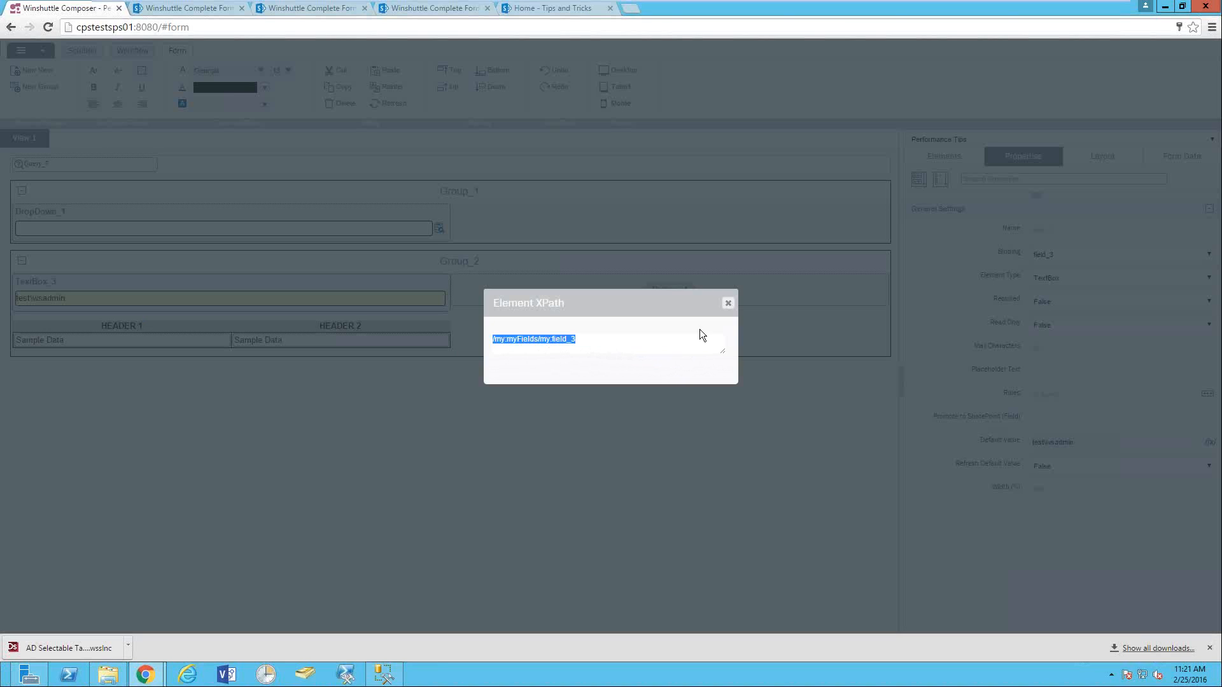
- Close the XPath dialog, place the cursor at the end of Query_7's query, and add a data connection
click(728, 303)
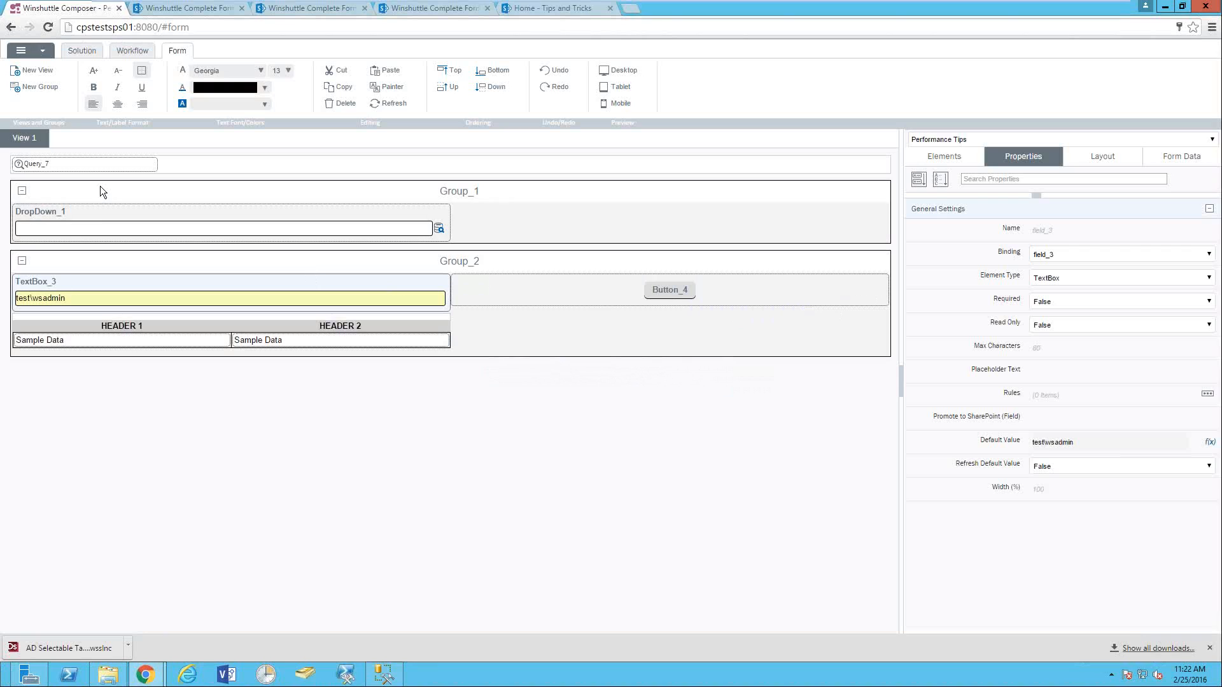
click(26, 167)
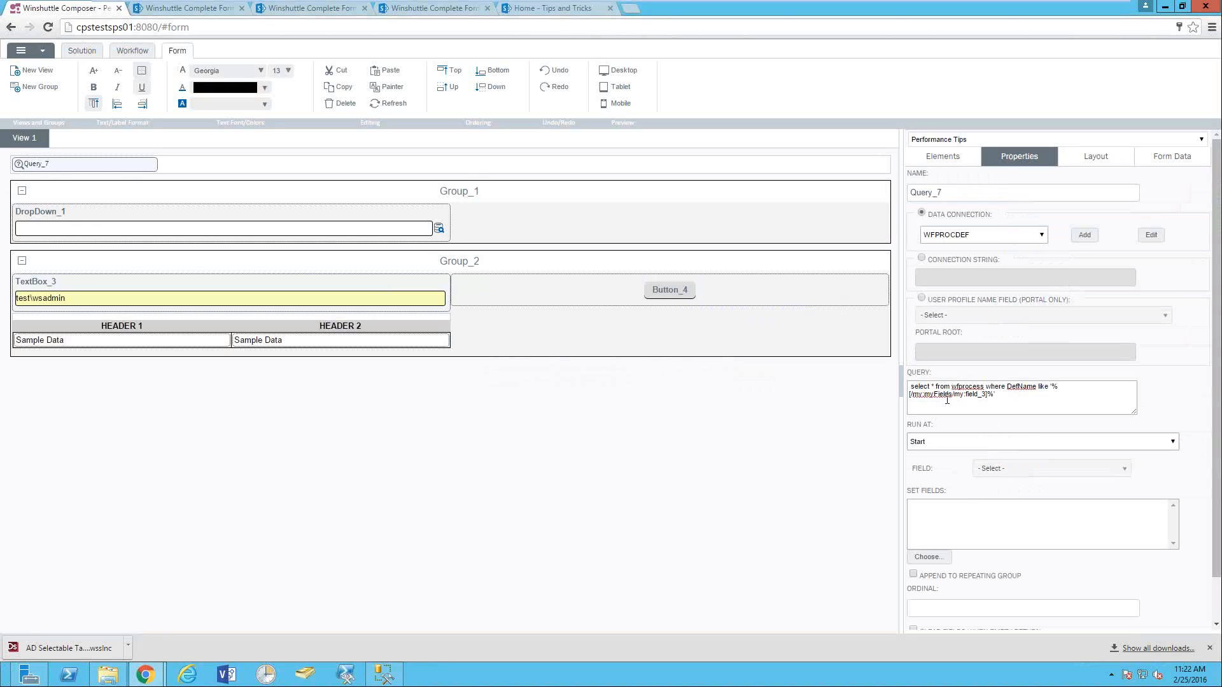
click(986, 399)
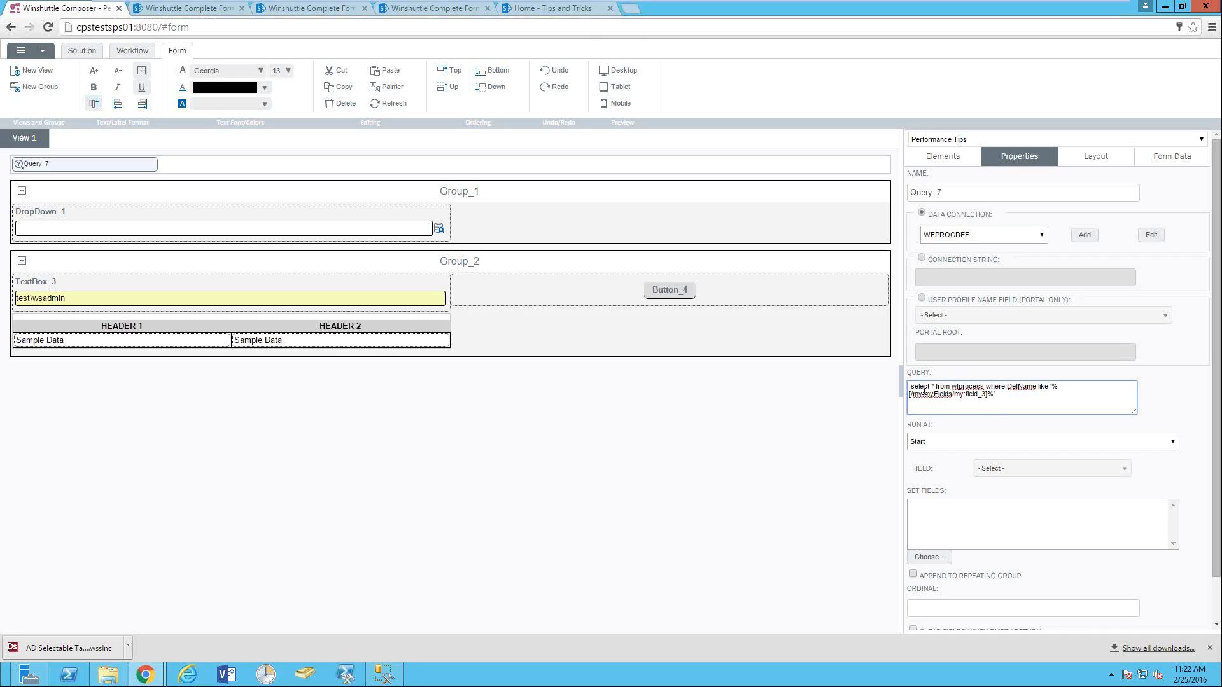
click(992, 405)
click(1084, 236)
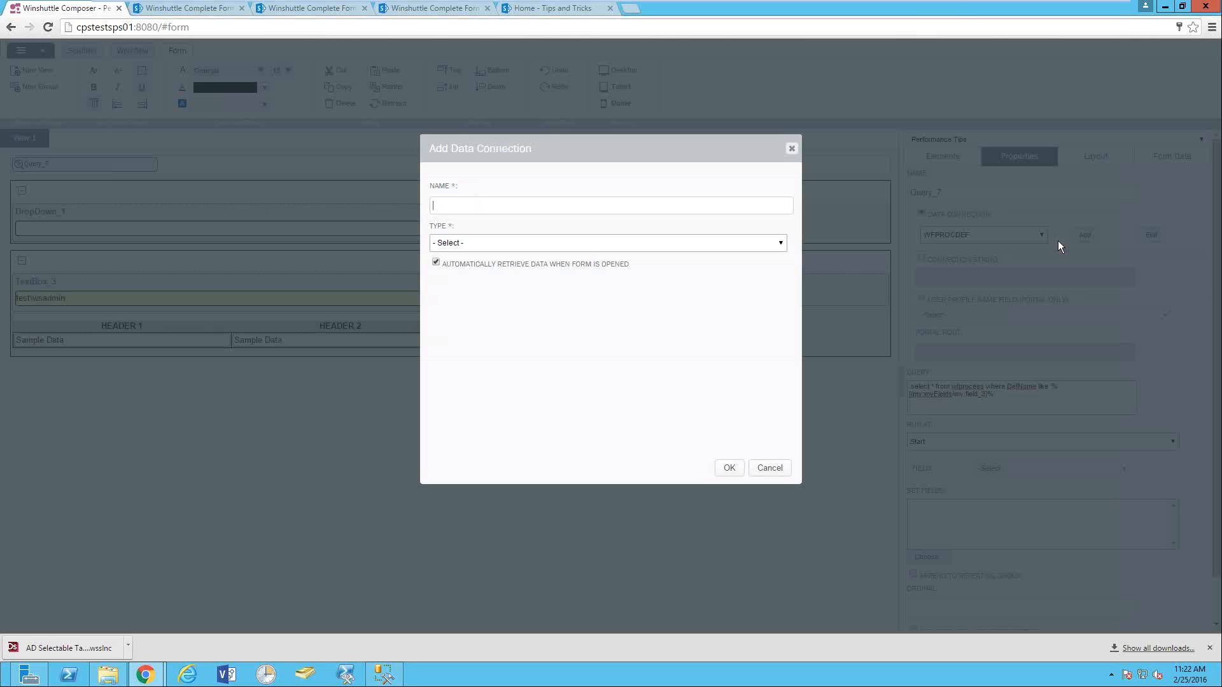
- Set the connection type to Microsoft SQL Server and turn off automatic data retrieval
click(484, 243)
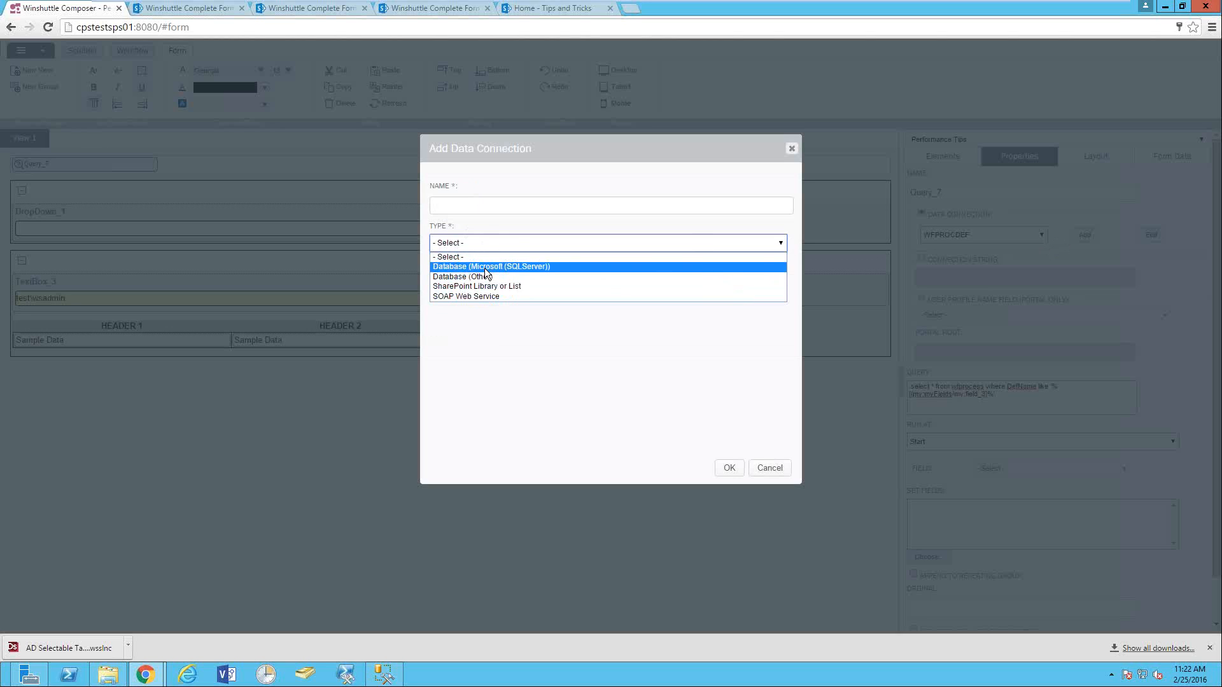
click(479, 267)
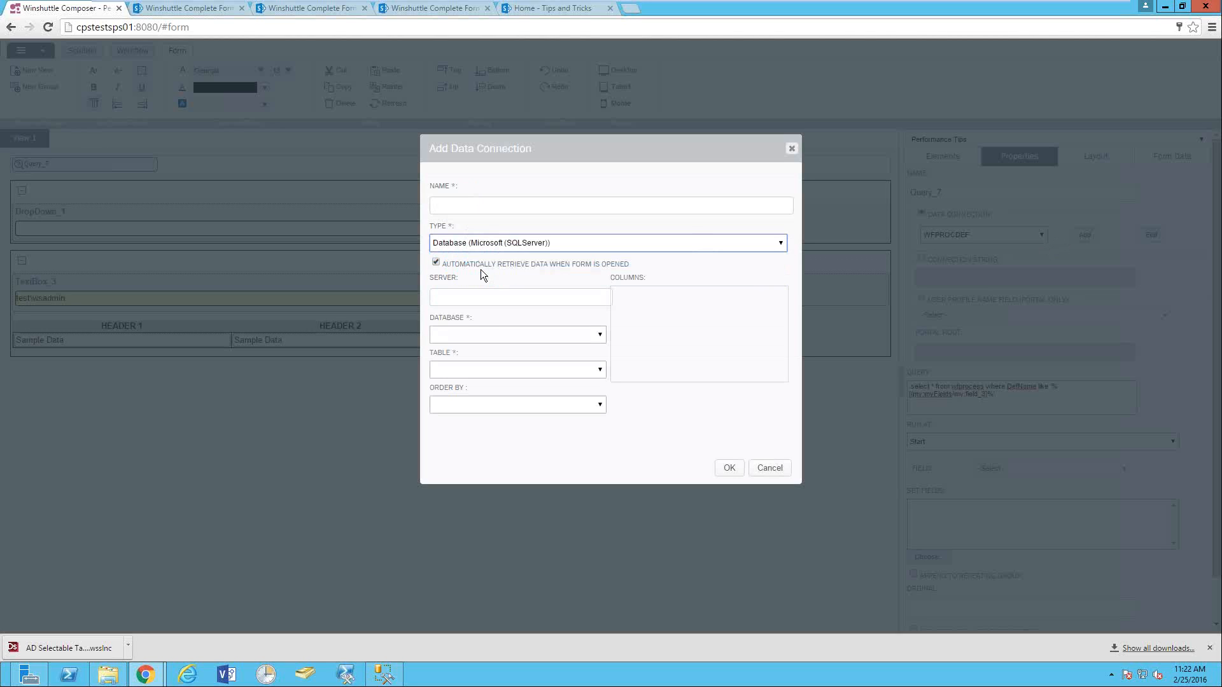
click(459, 333)
click(436, 263)
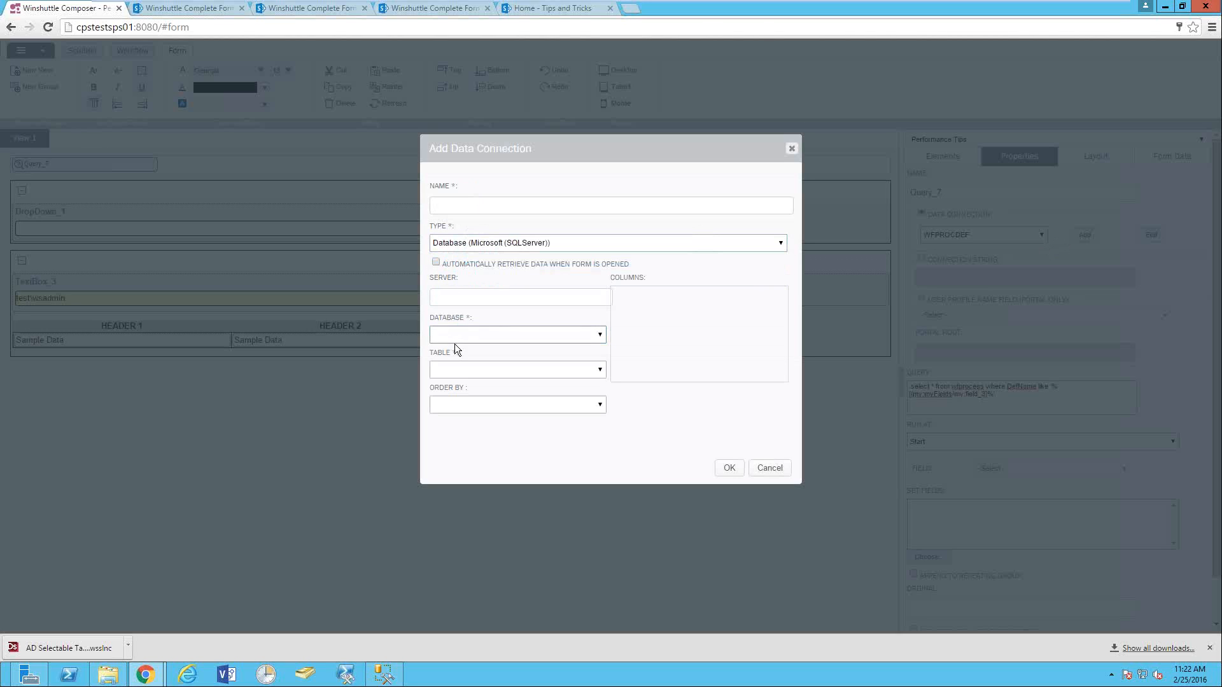
- Try connecting to server cpstestsp01 with Windows Authentication and dismiss the connection error
click(449, 297)
text(cps)
text(testsp0)
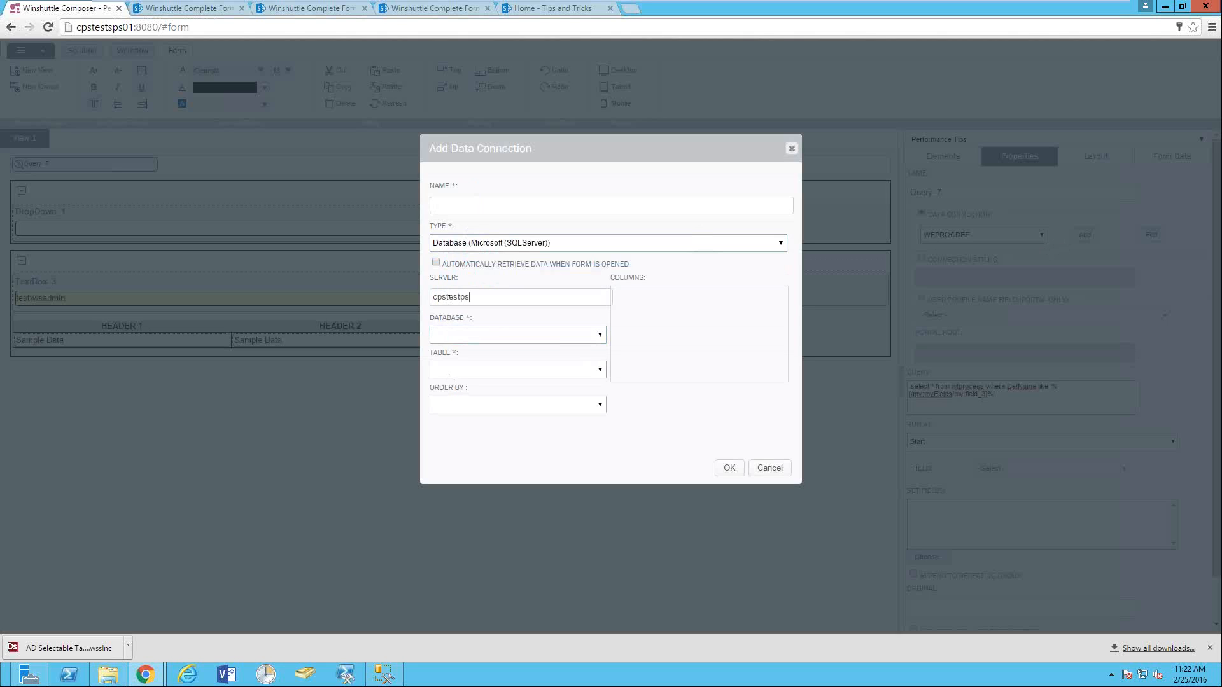
text(1)
key(Tab)
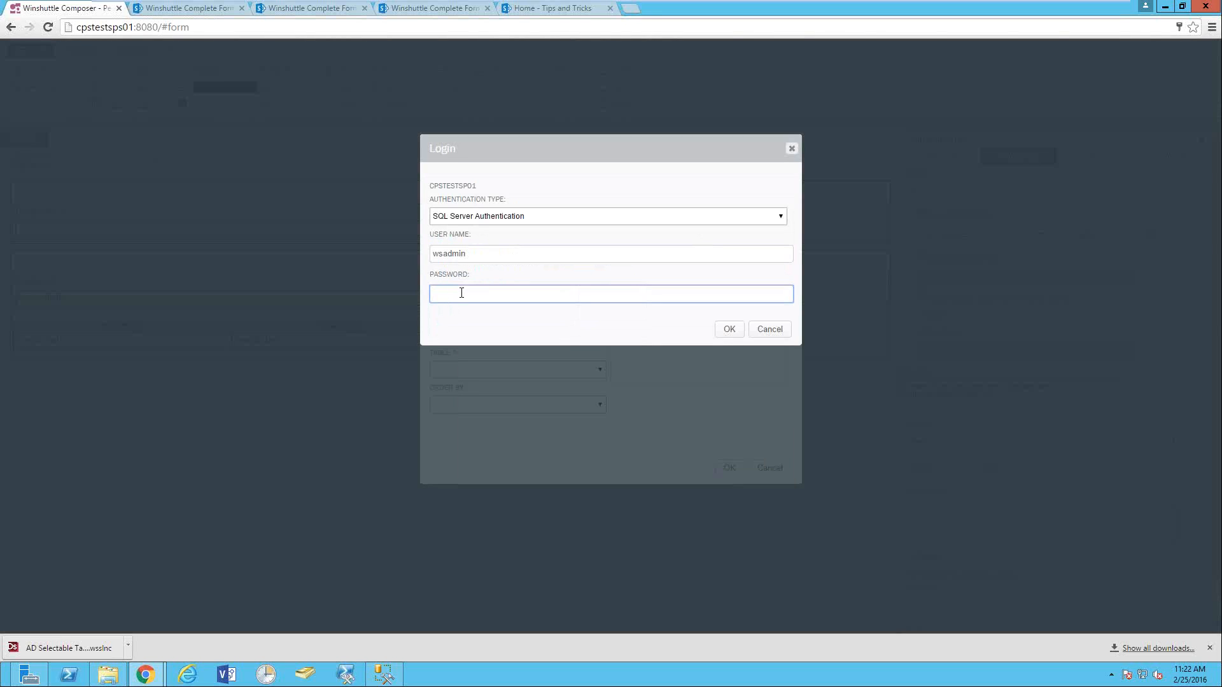
click(464, 219)
click(464, 230)
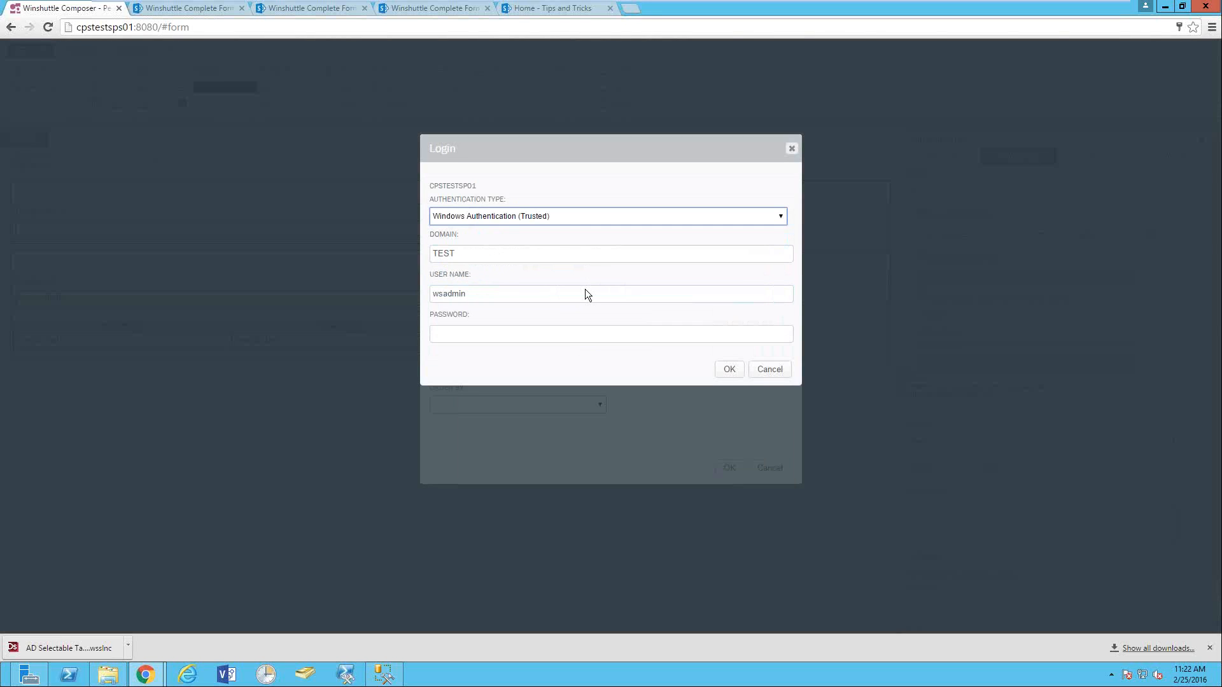
click(730, 369)
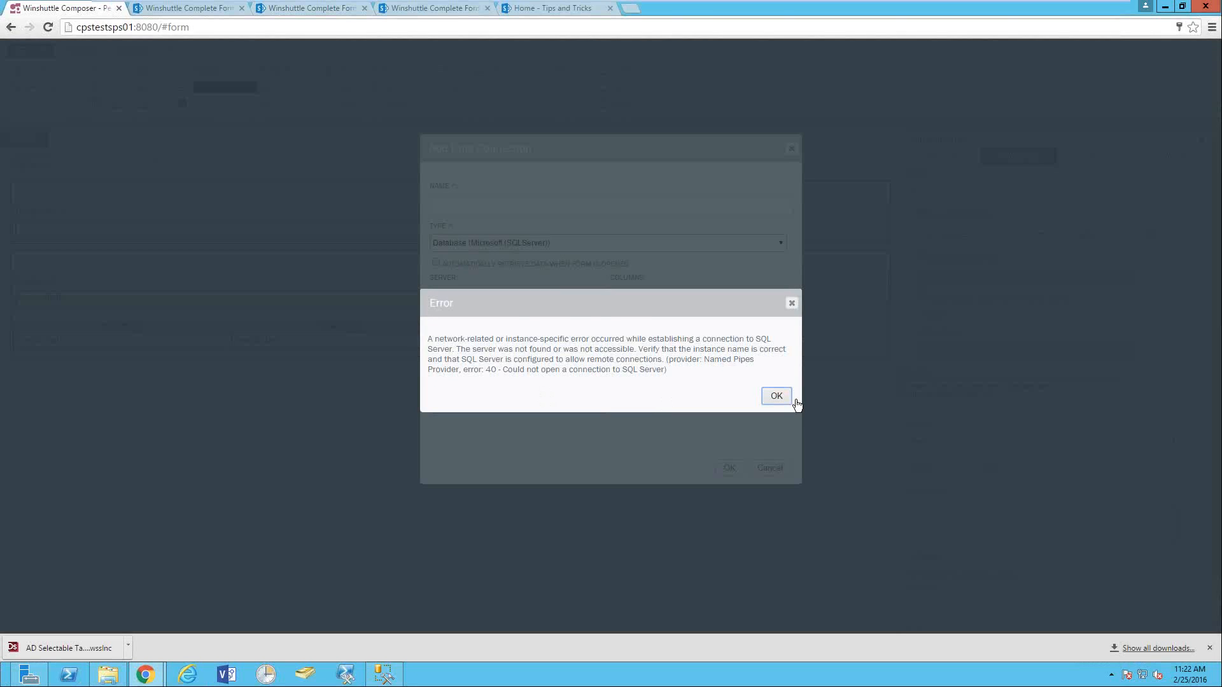
click(776, 395)
click(439, 295)
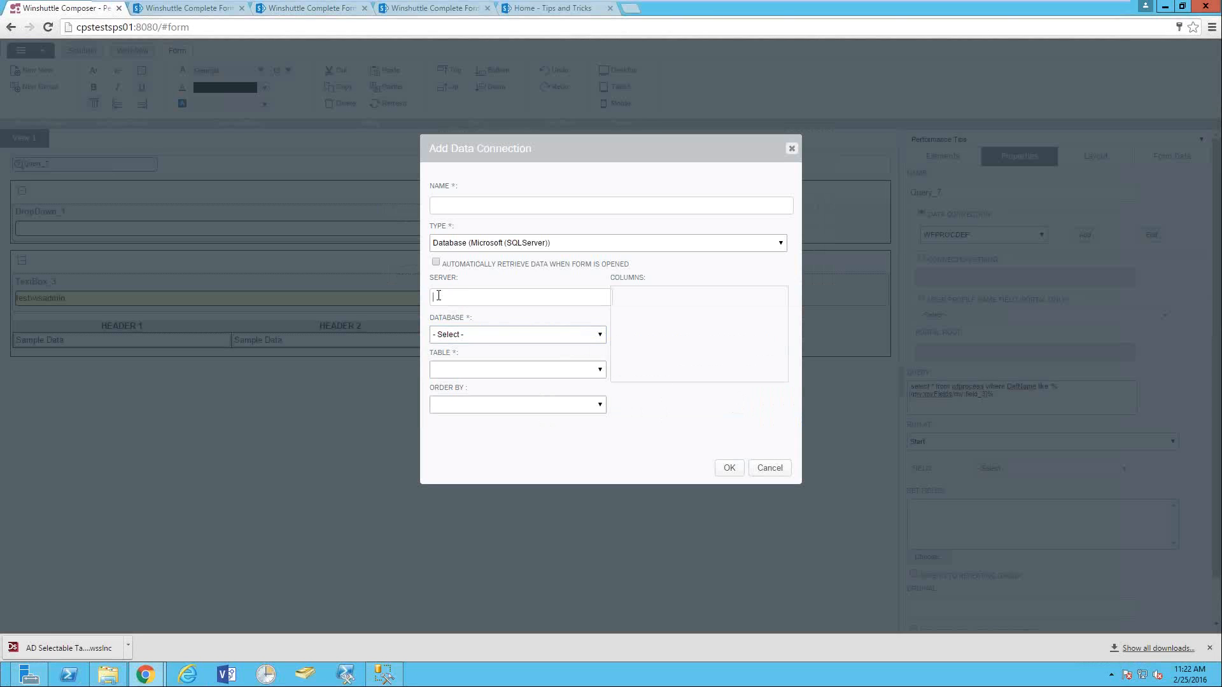
- Enter server cpstestsps01, pick the WinshuttleWorkflow database and WFPROCESS table, and save the connection
text(cpstestsps01)
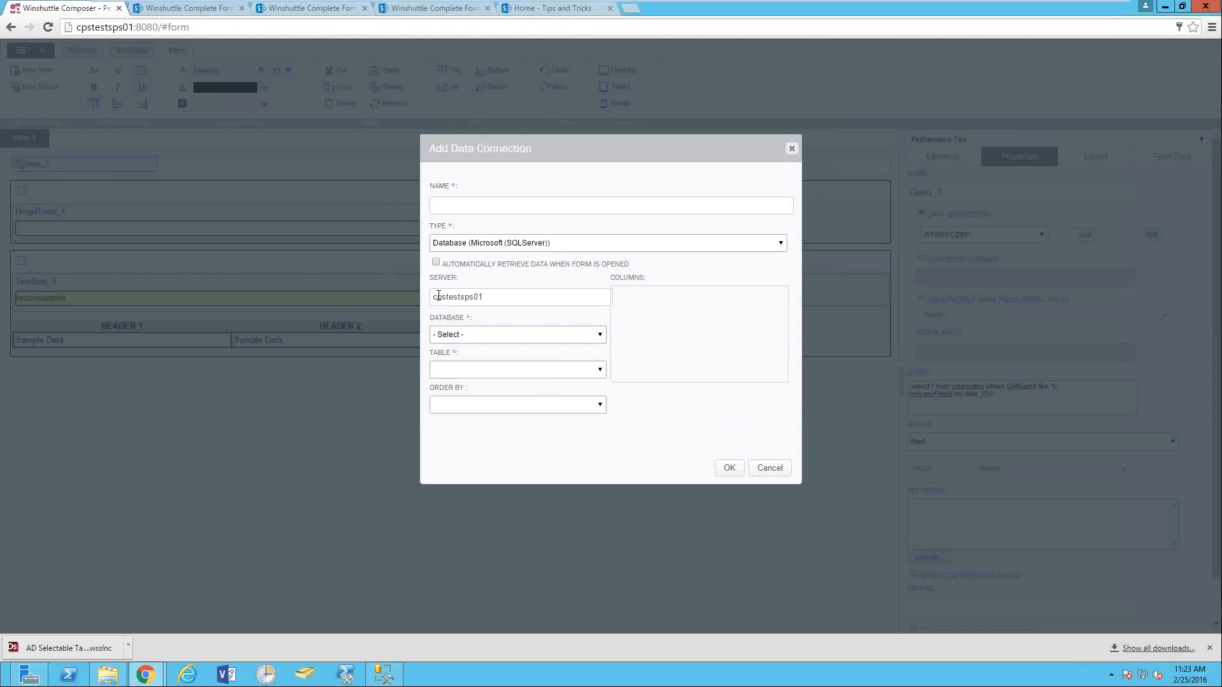
click(456, 335)
scroll(466, 536, down, 3)
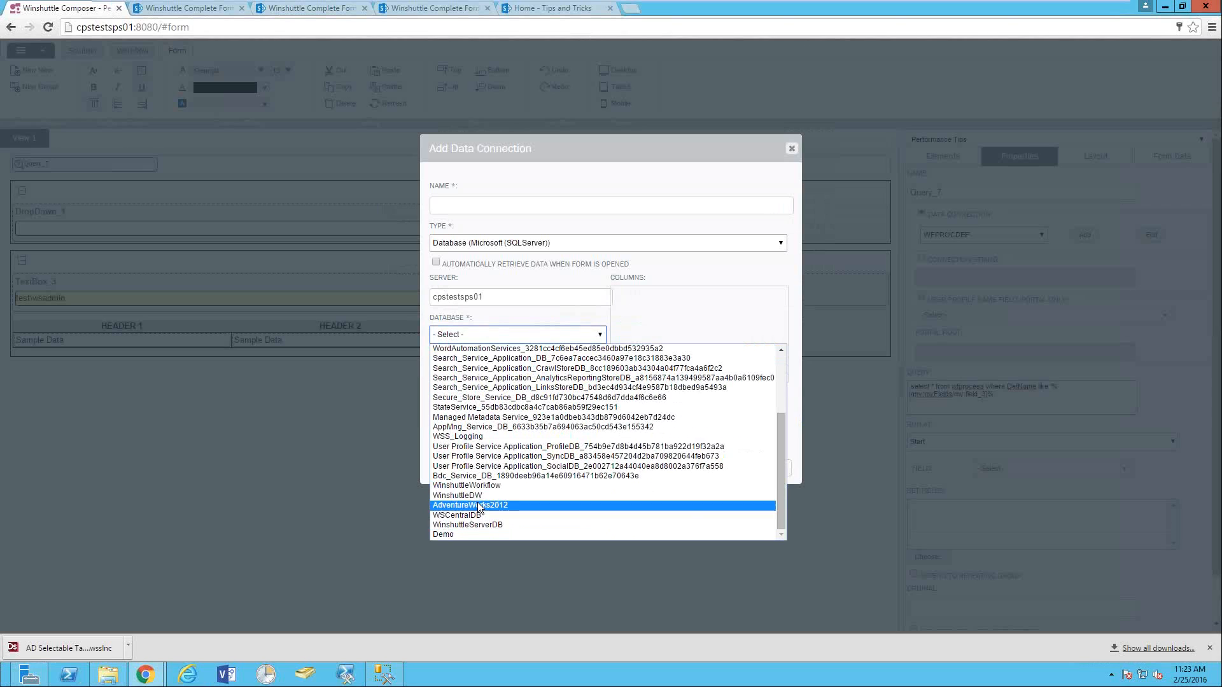
click(483, 483)
click(453, 369)
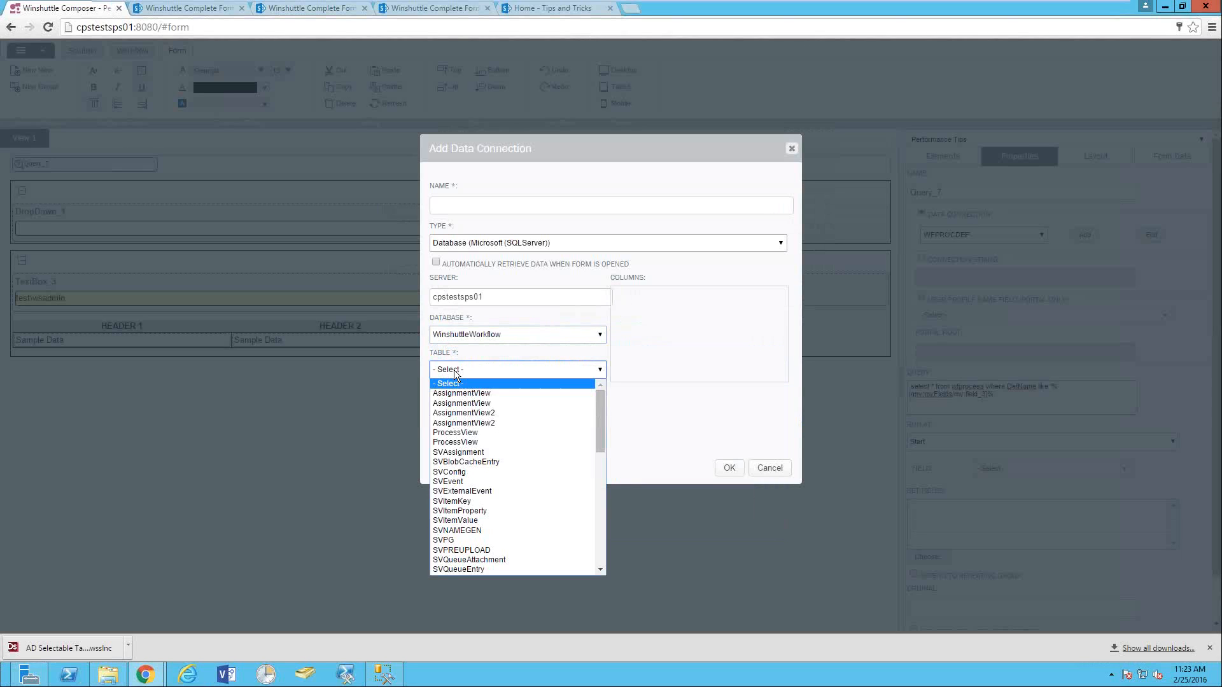
scroll(458, 487, down, 5)
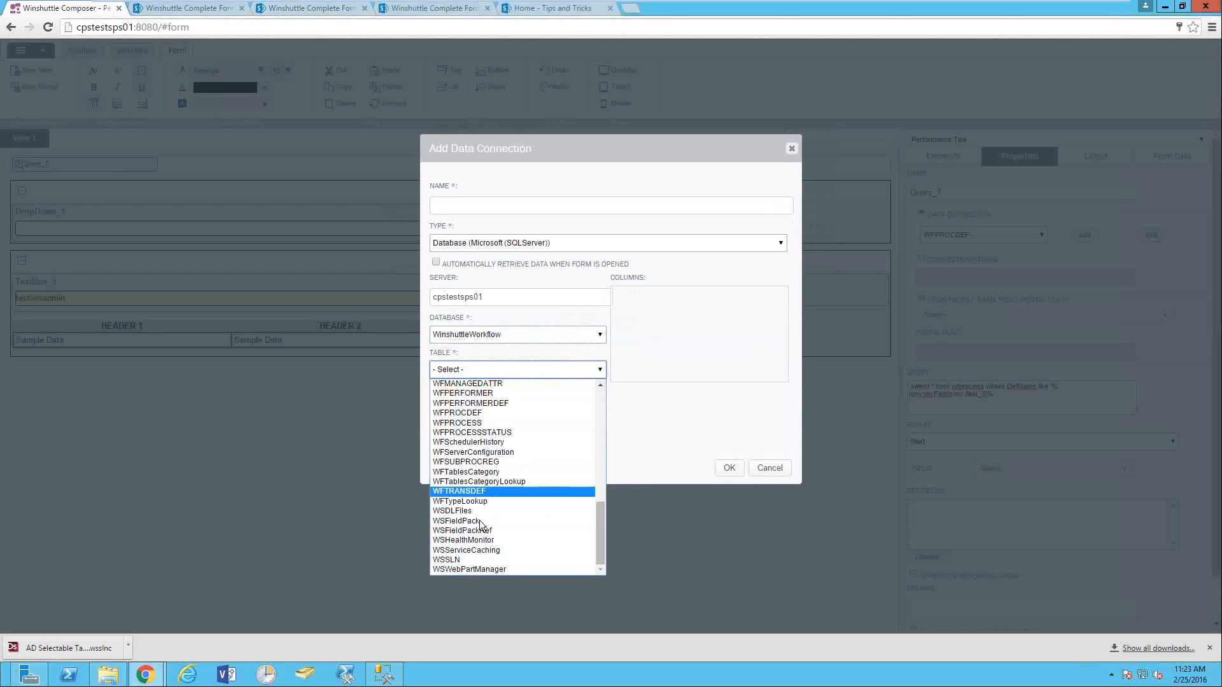
scroll(479, 510, up, 2)
scroll(478, 512, up, 2)
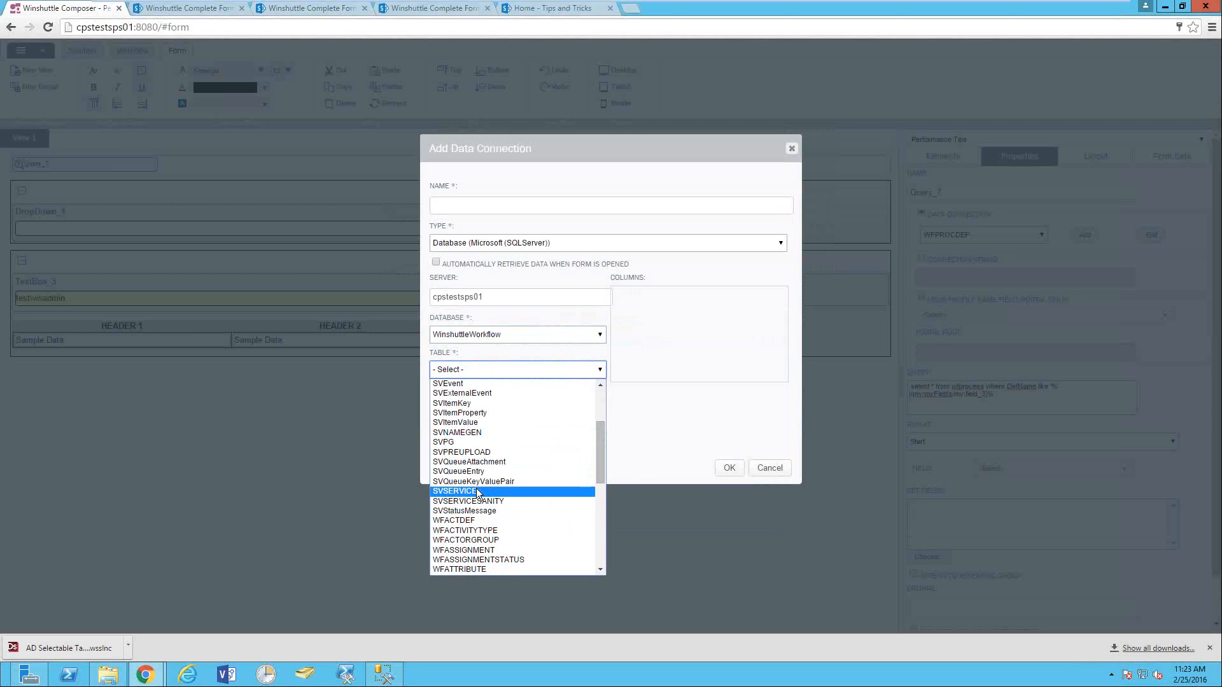
scroll(478, 494, down, 4)
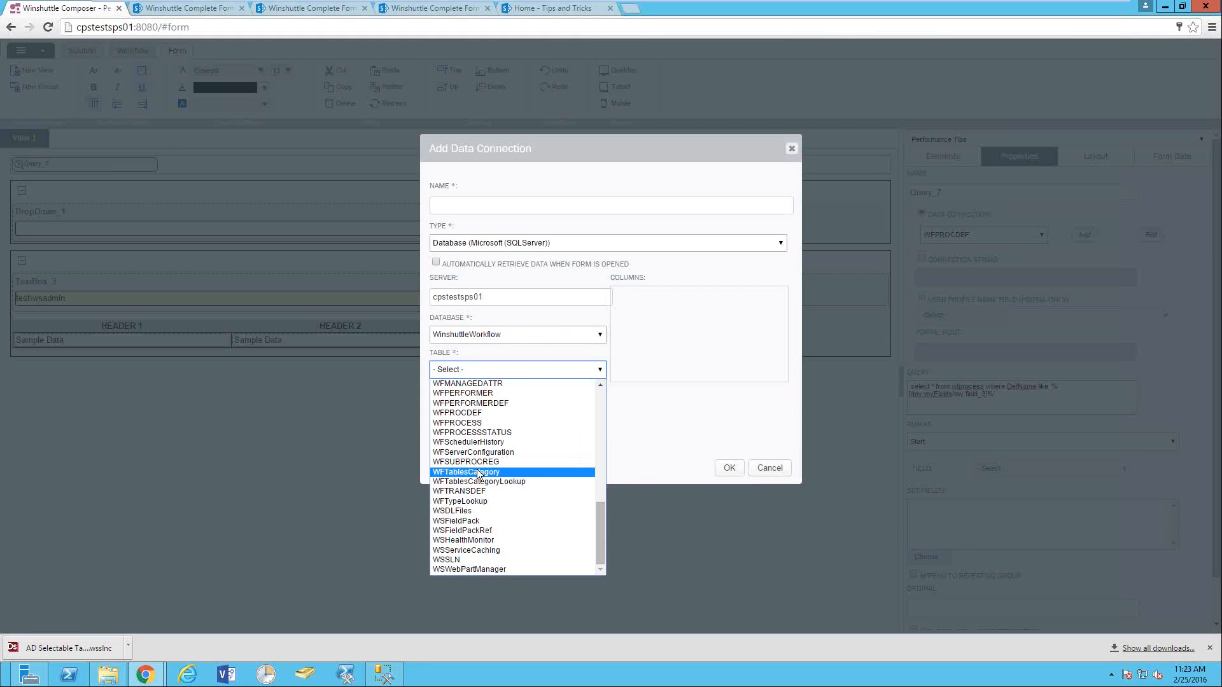
click(467, 424)
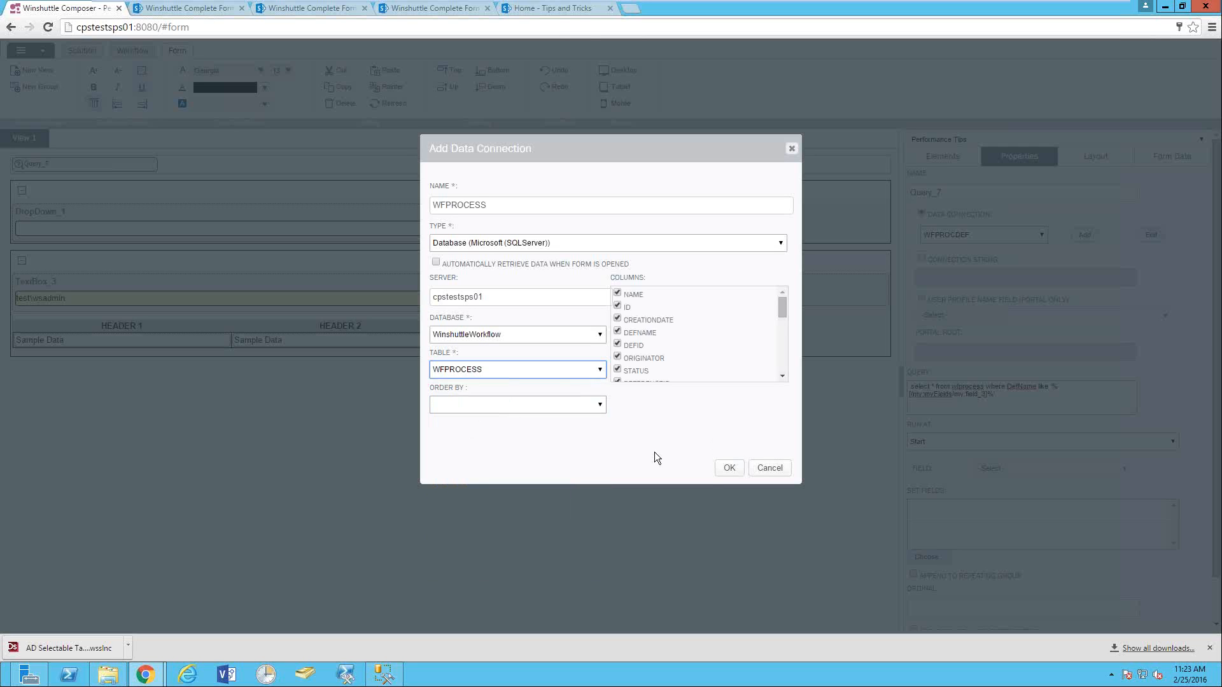
click(729, 469)
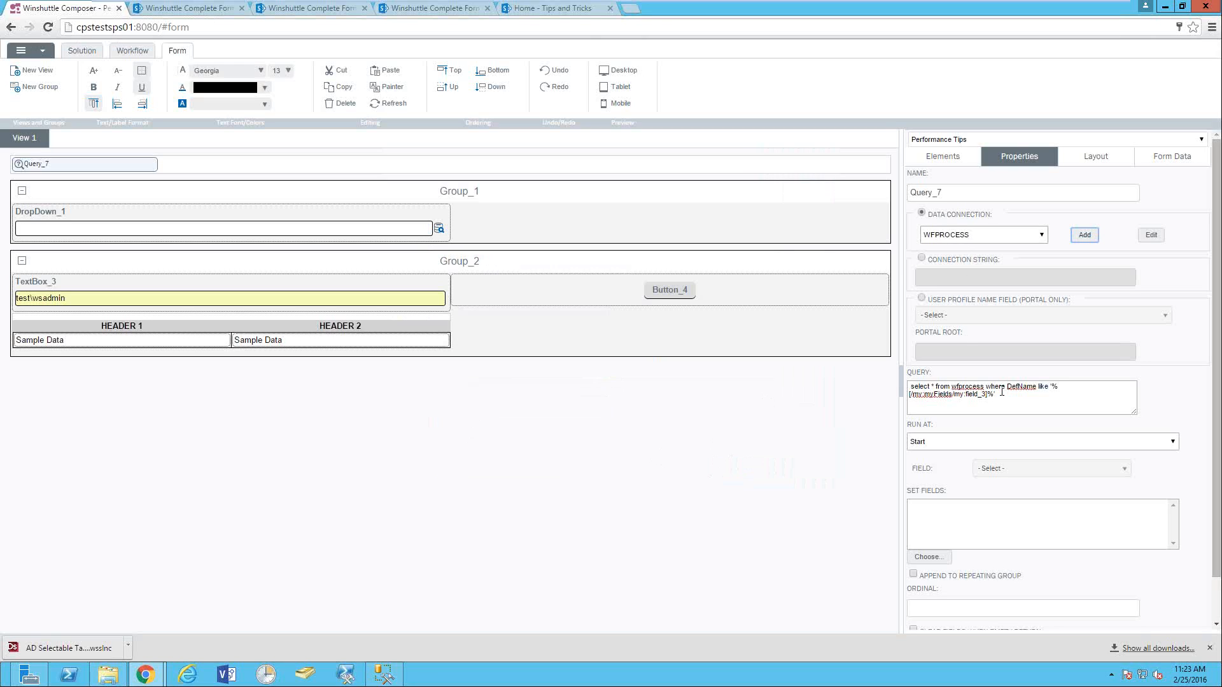
- Set Query_7's Run At option to Invoked by Rule
click(1021, 383)
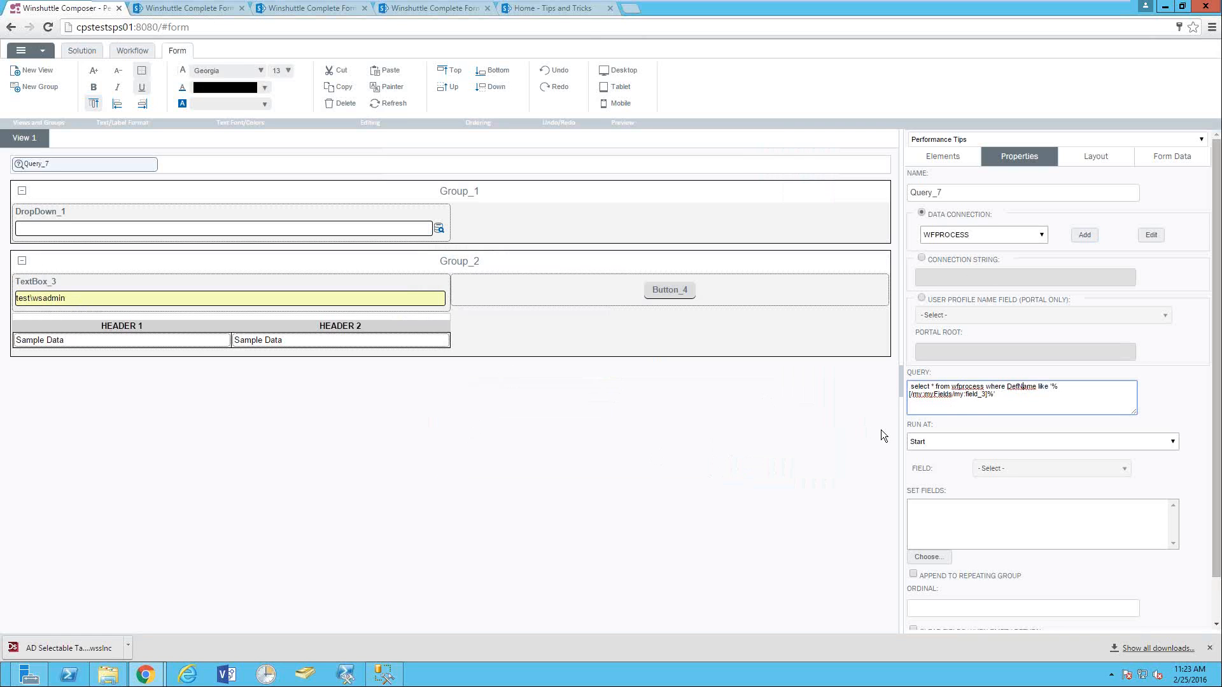
click(931, 443)
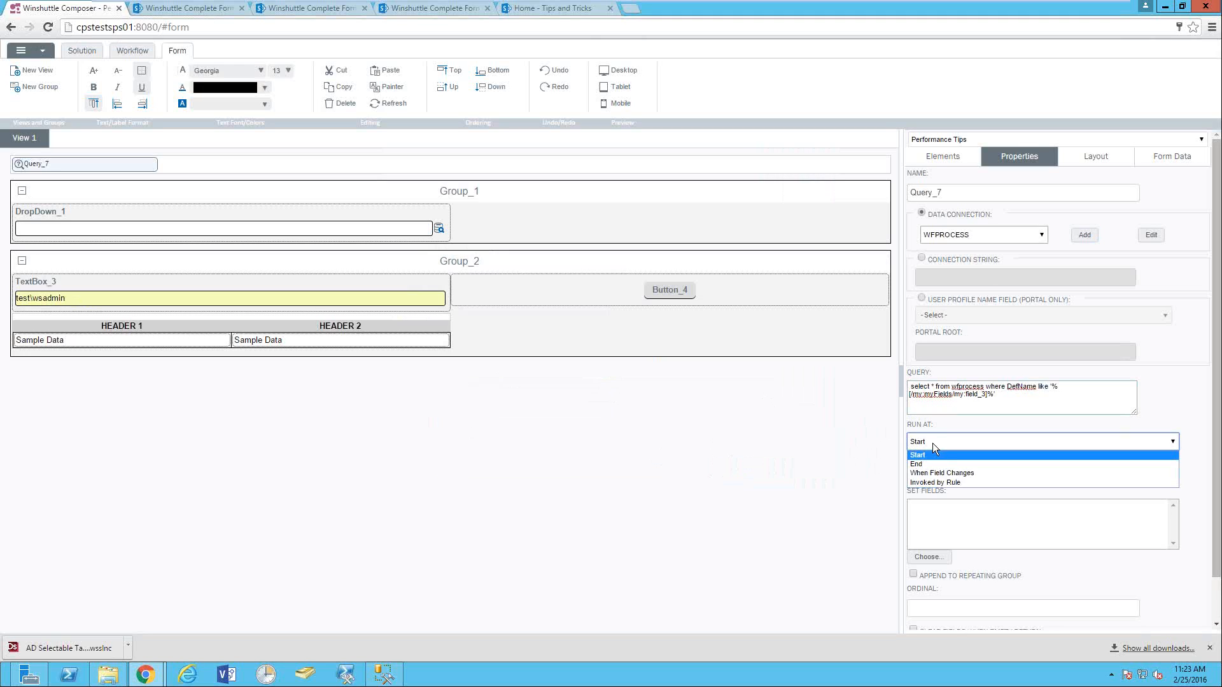
click(945, 482)
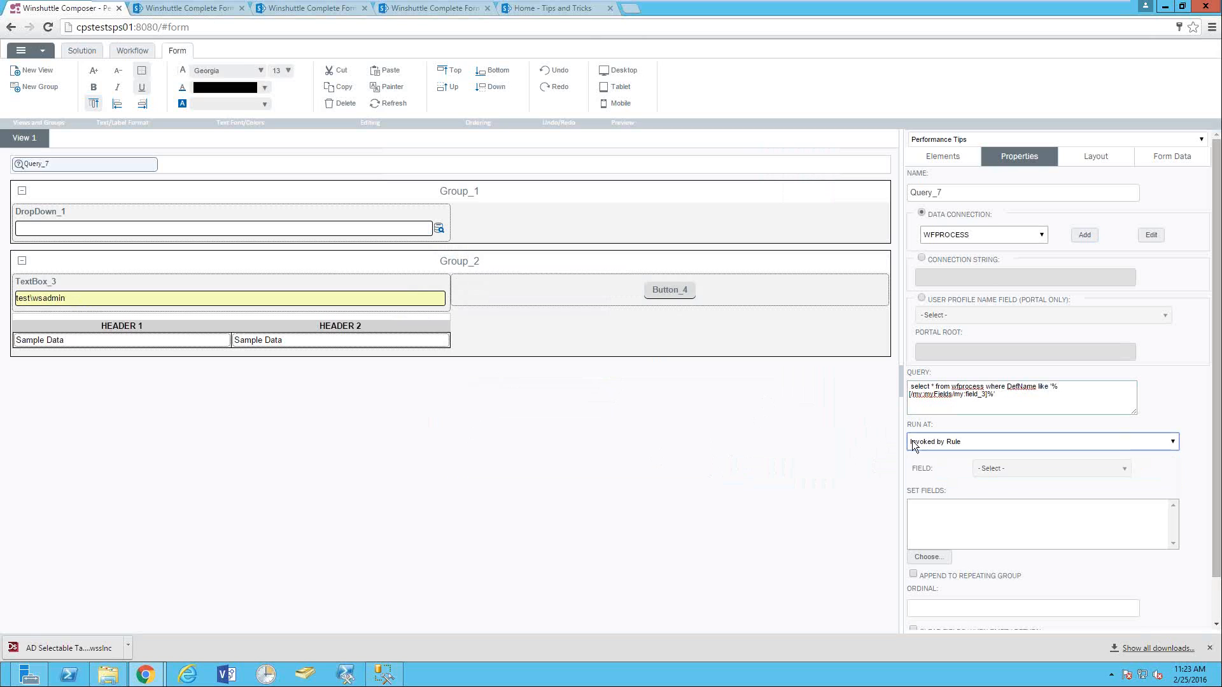
- Relabel Button_4 as Search and set its button behavior to Custom
click(669, 290)
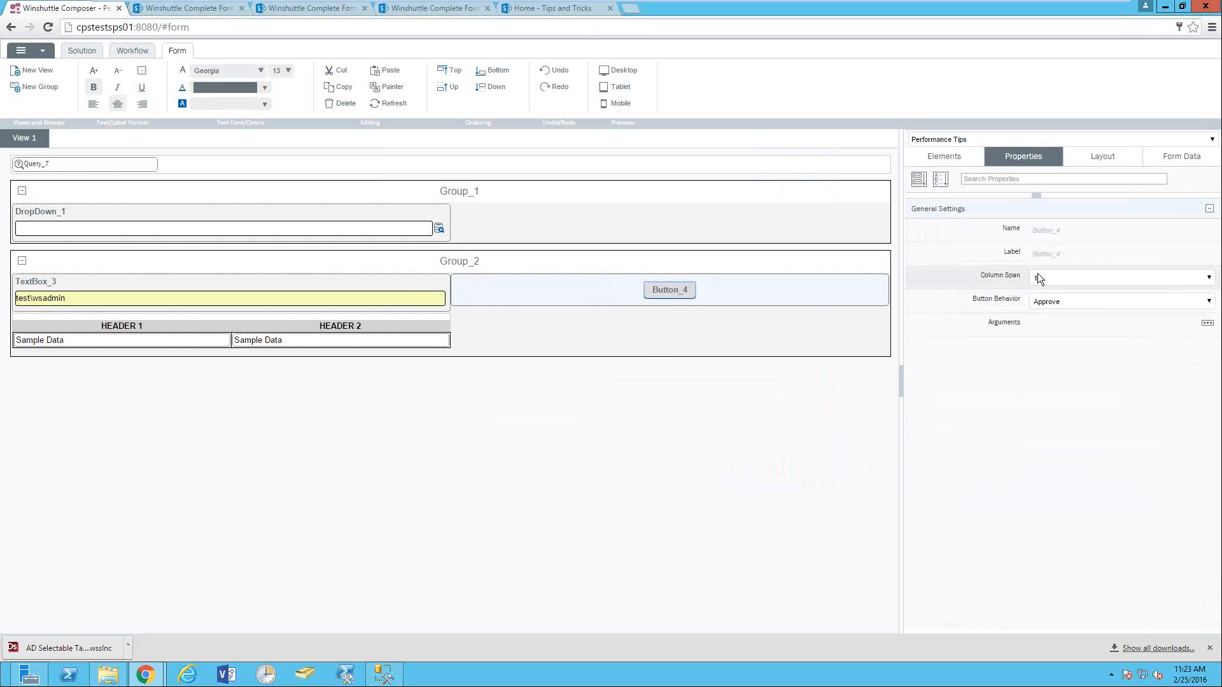
click(1068, 254)
double_click(1068, 254)
text(zo)
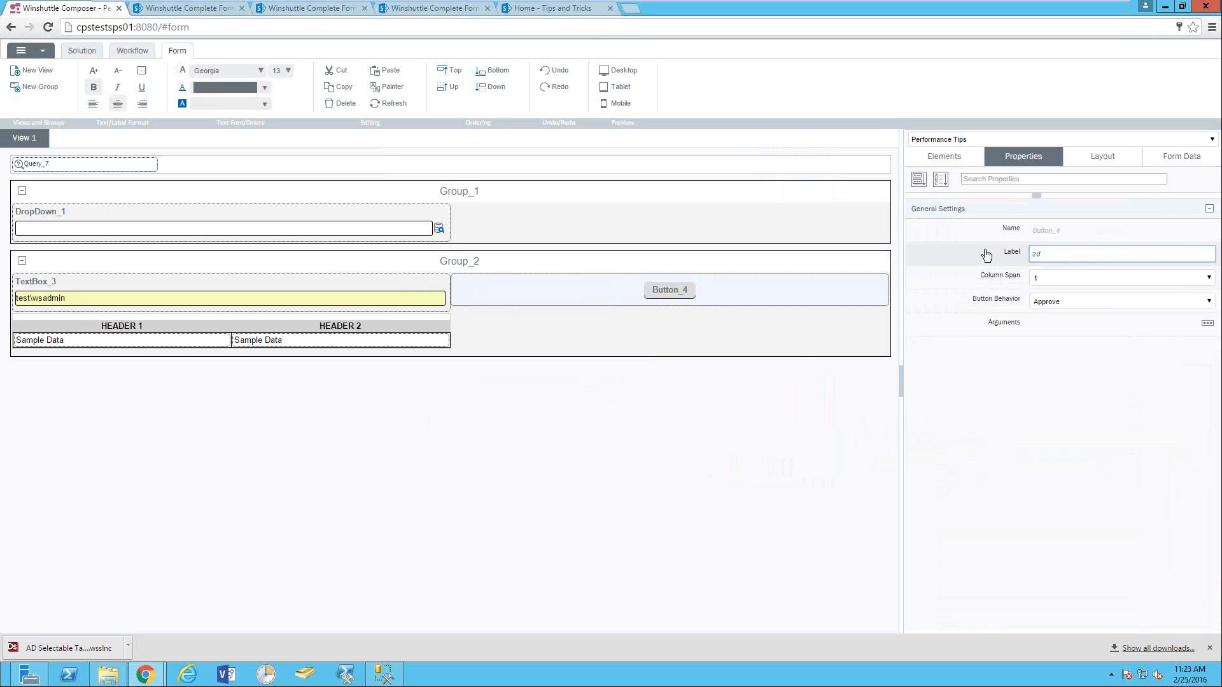
key(BackSpace)
text(Search)
key(Return)
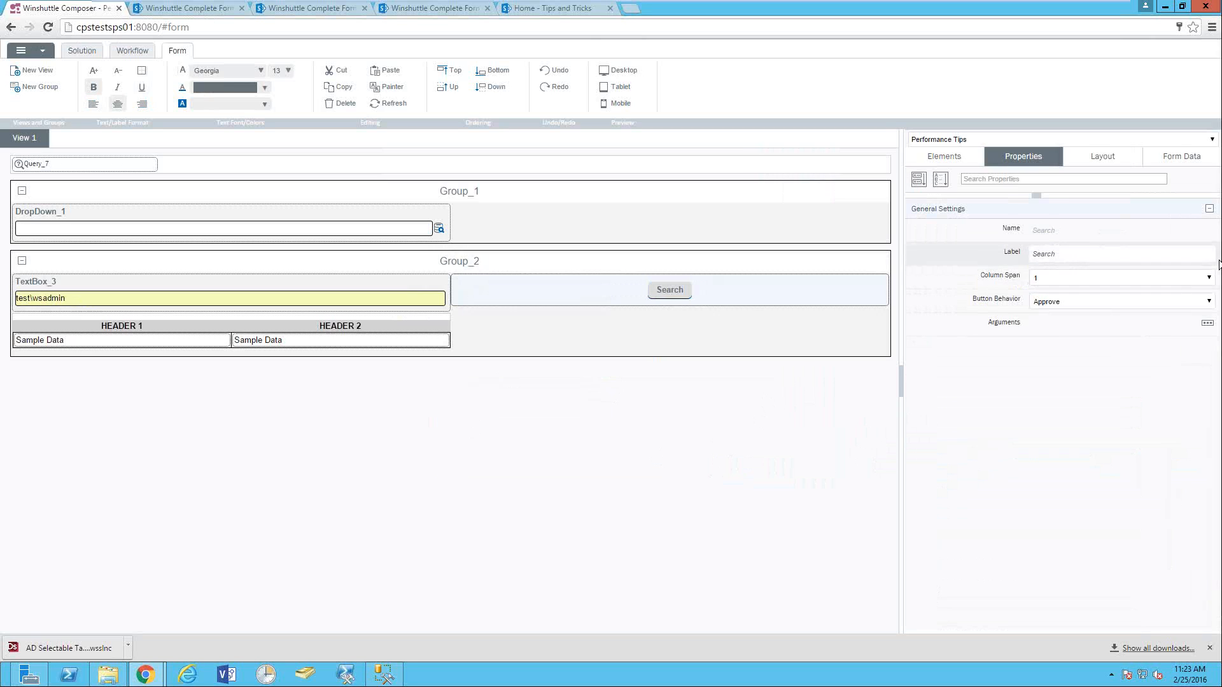
click(1060, 303)
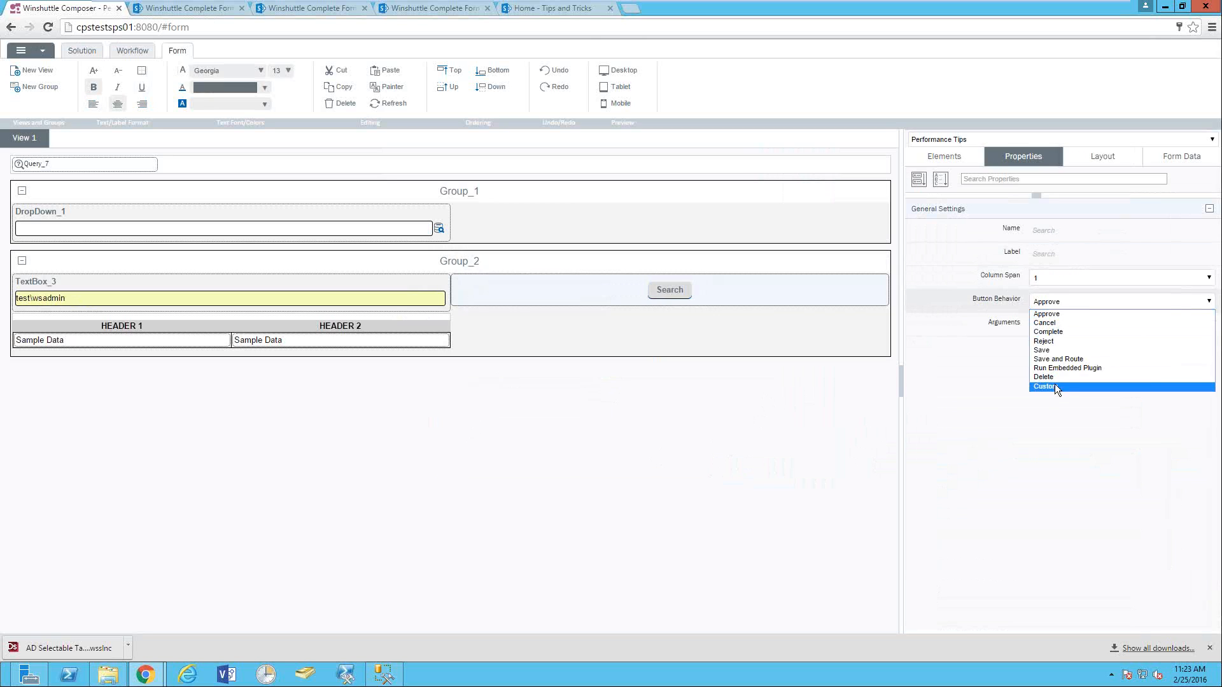
click(1055, 386)
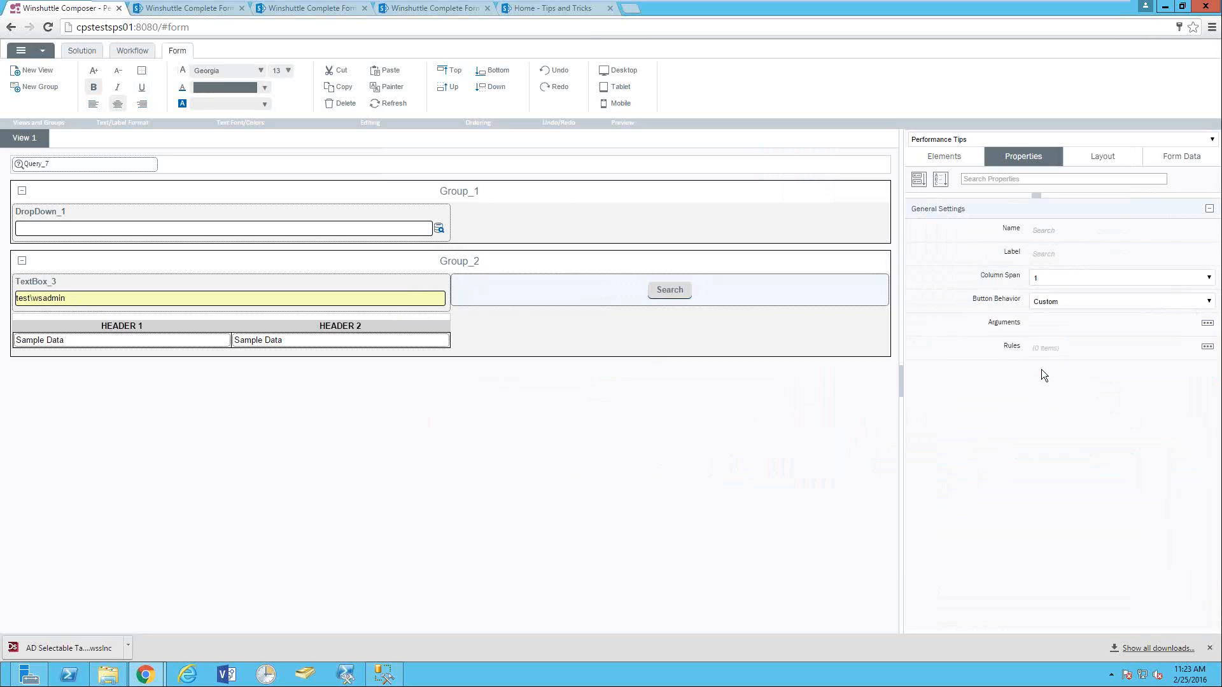
click(1207, 349)
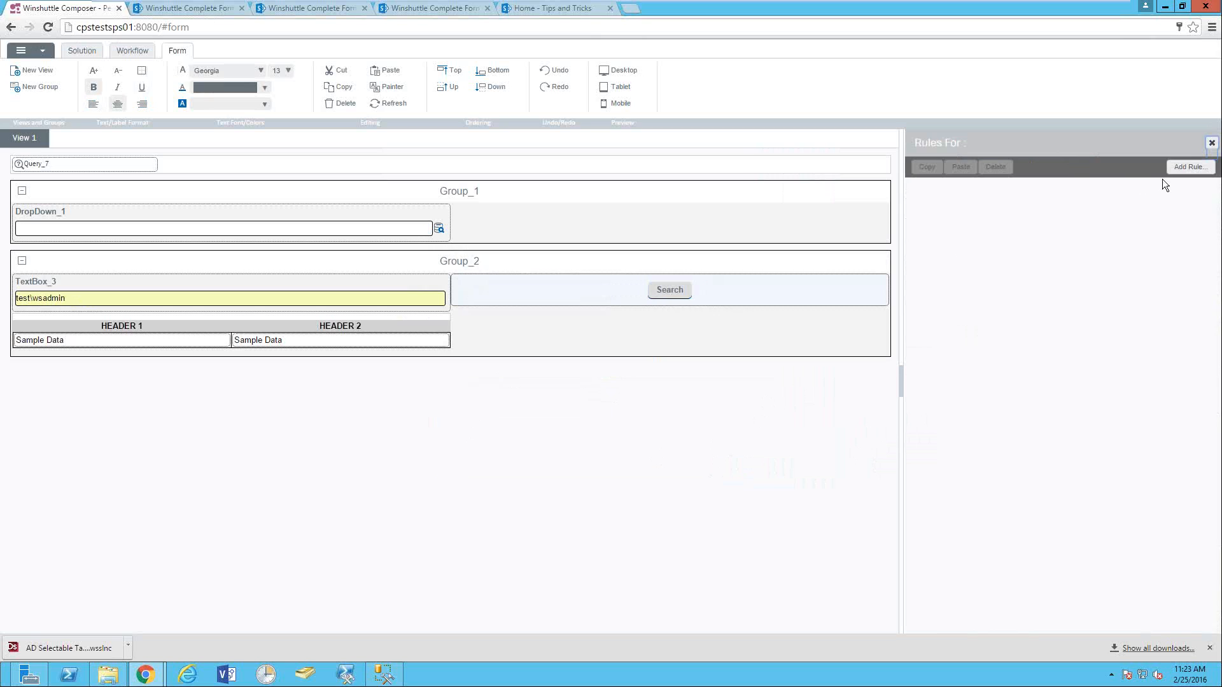
- Add a new rule to the Search button with an Execute Query action running Query_7
click(1188, 165)
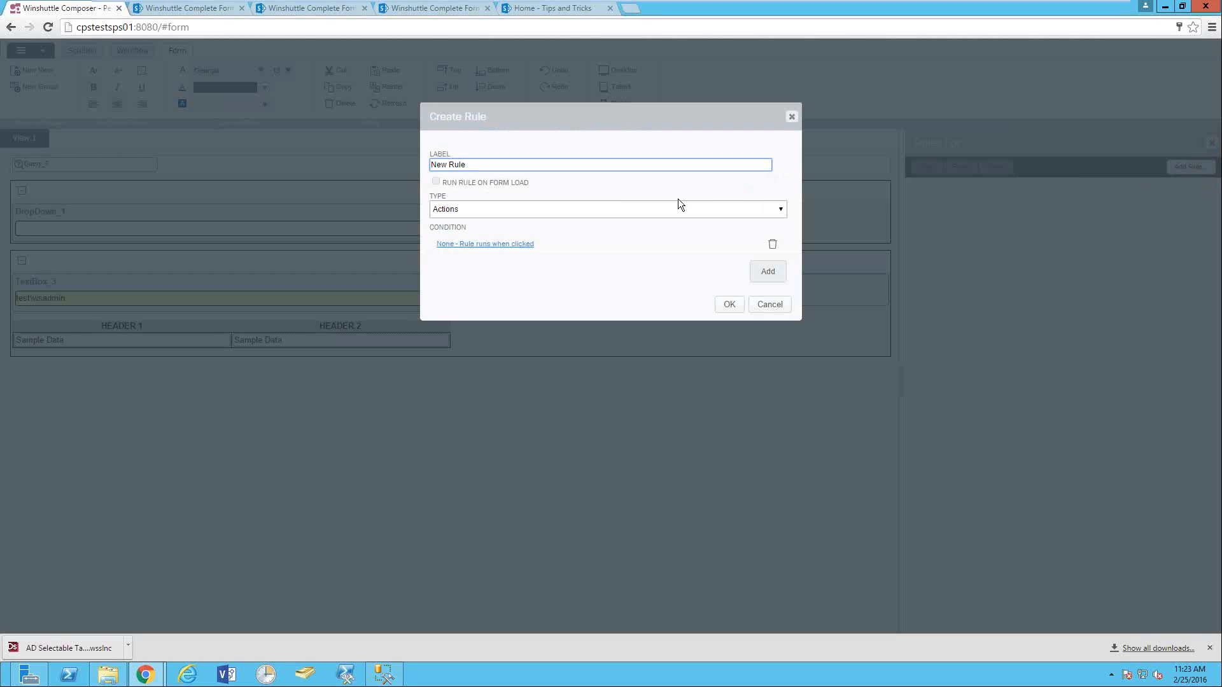
click(768, 274)
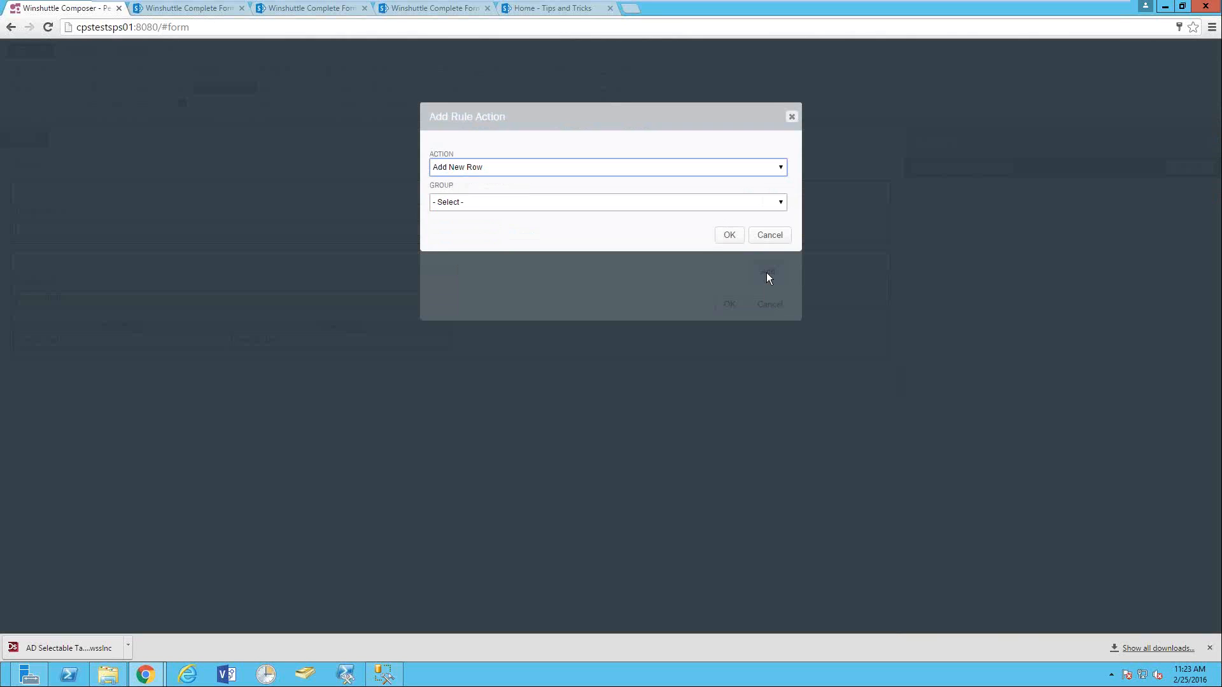
click(493, 171)
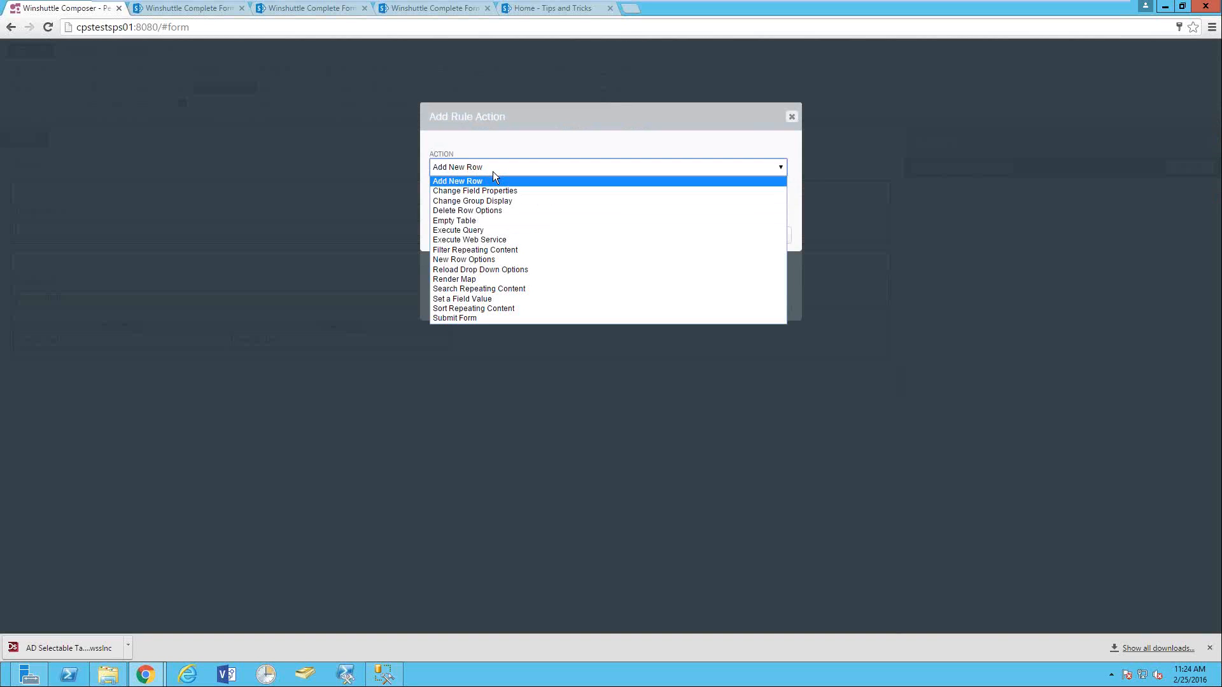
click(472, 231)
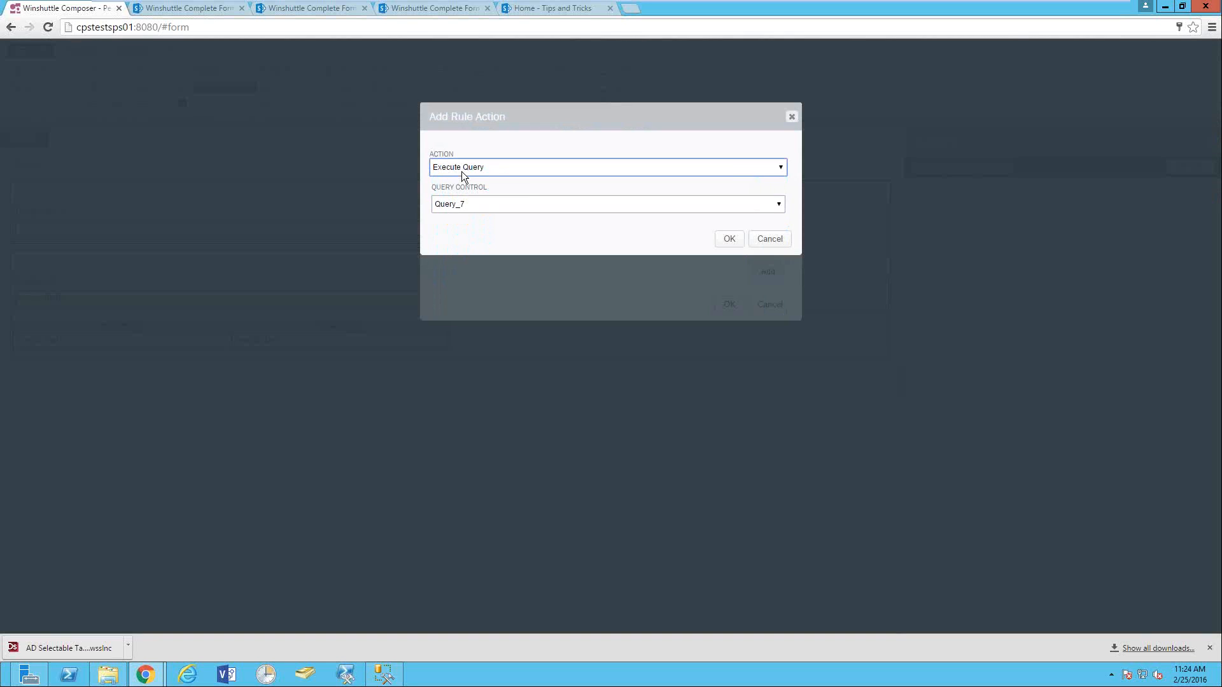
click(464, 204)
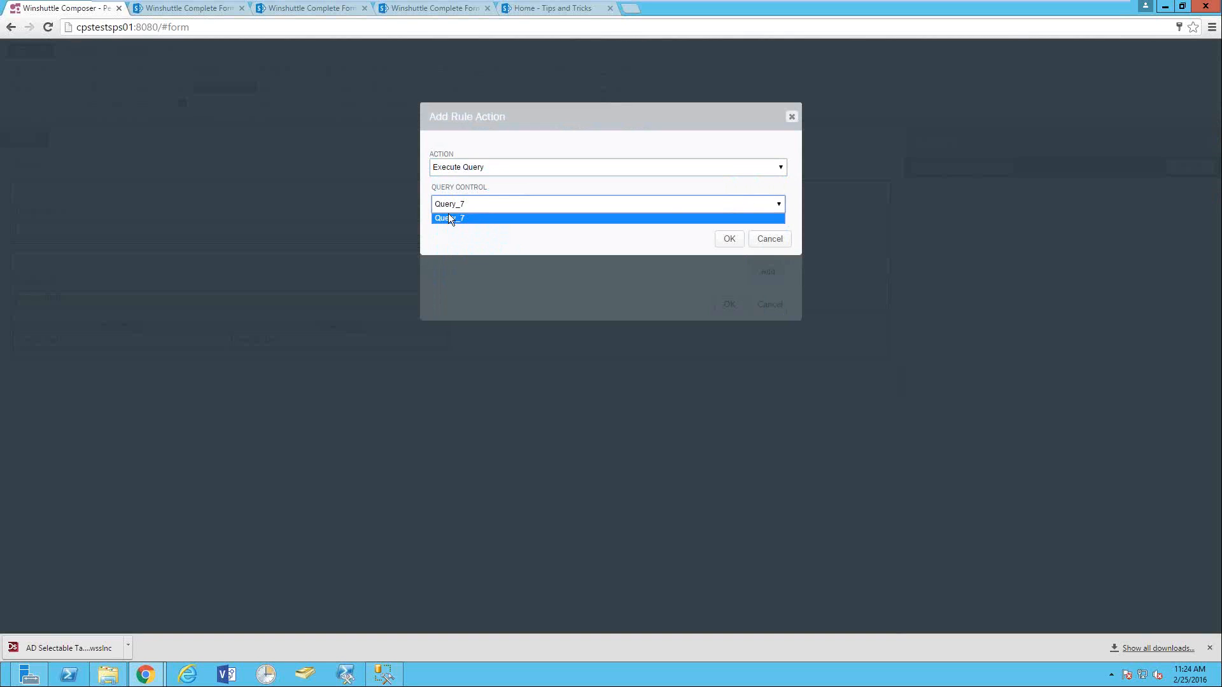
click(468, 208)
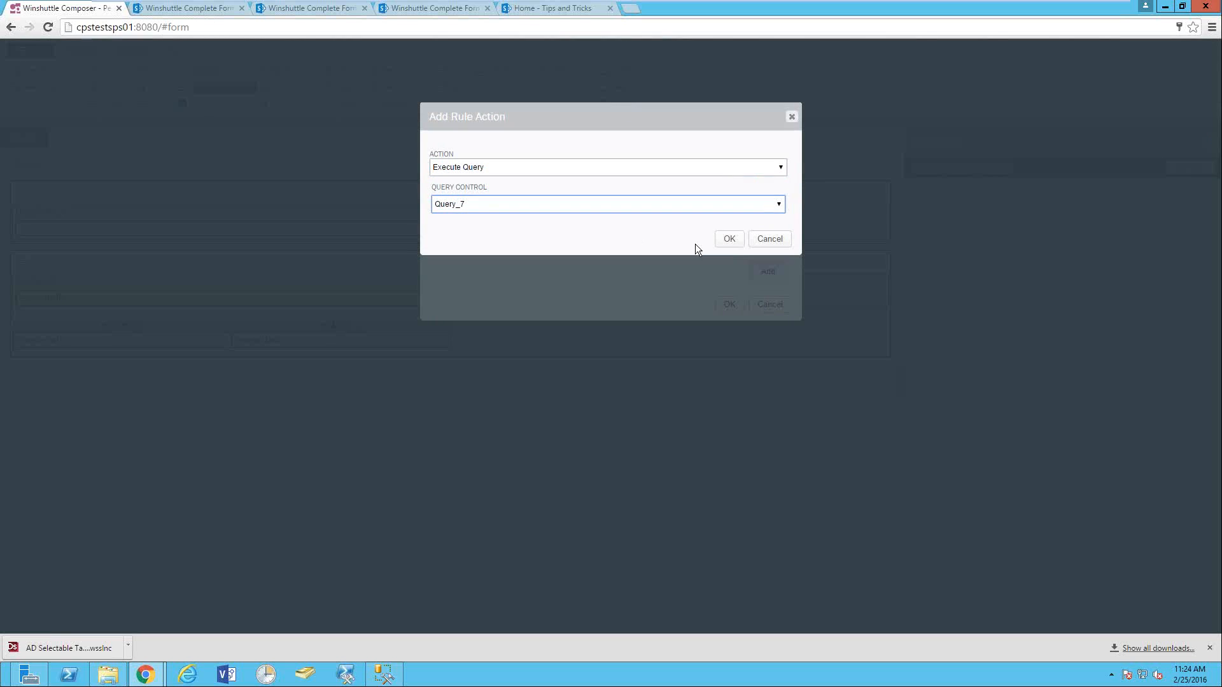
click(729, 239)
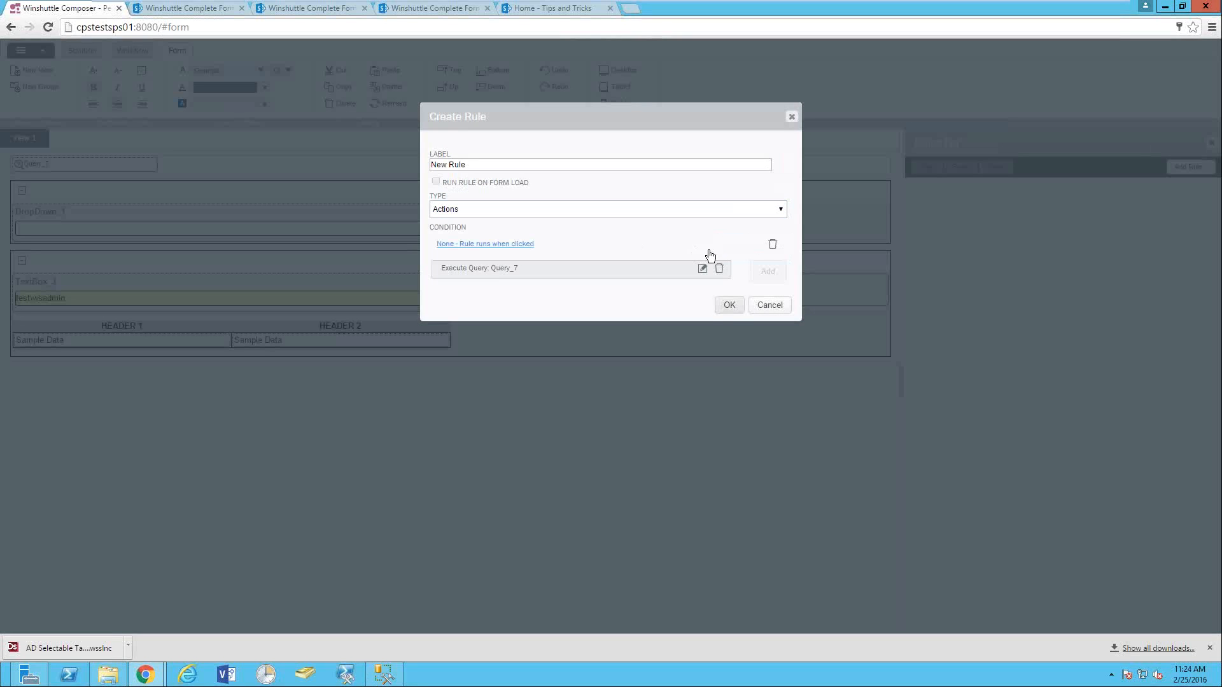
click(729, 305)
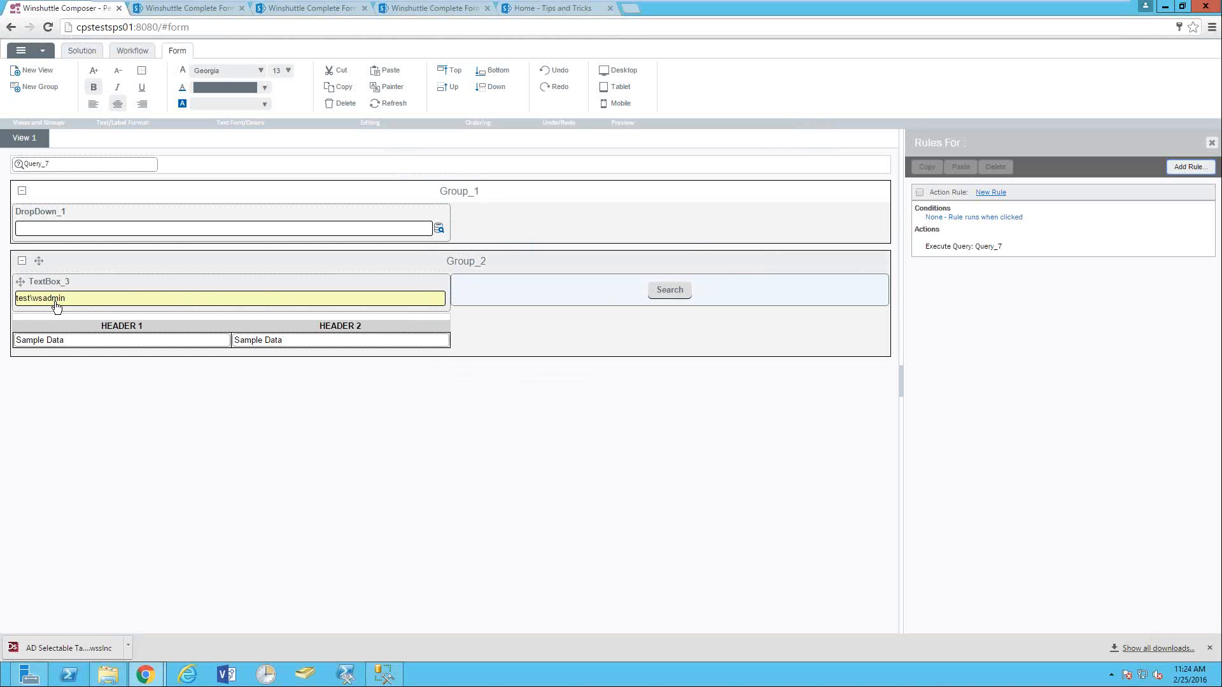
click(83, 50)
- Save and deploy the solution with the Default profile, then launch the form in SharePoint
click(267, 79)
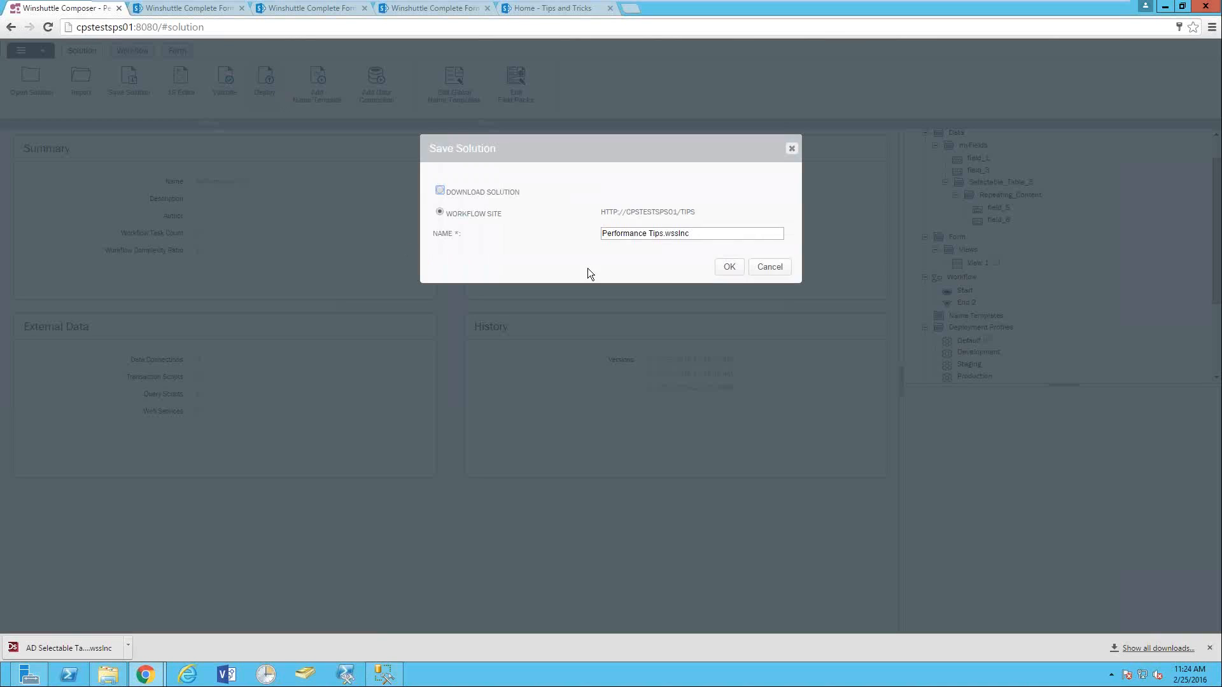
click(741, 257)
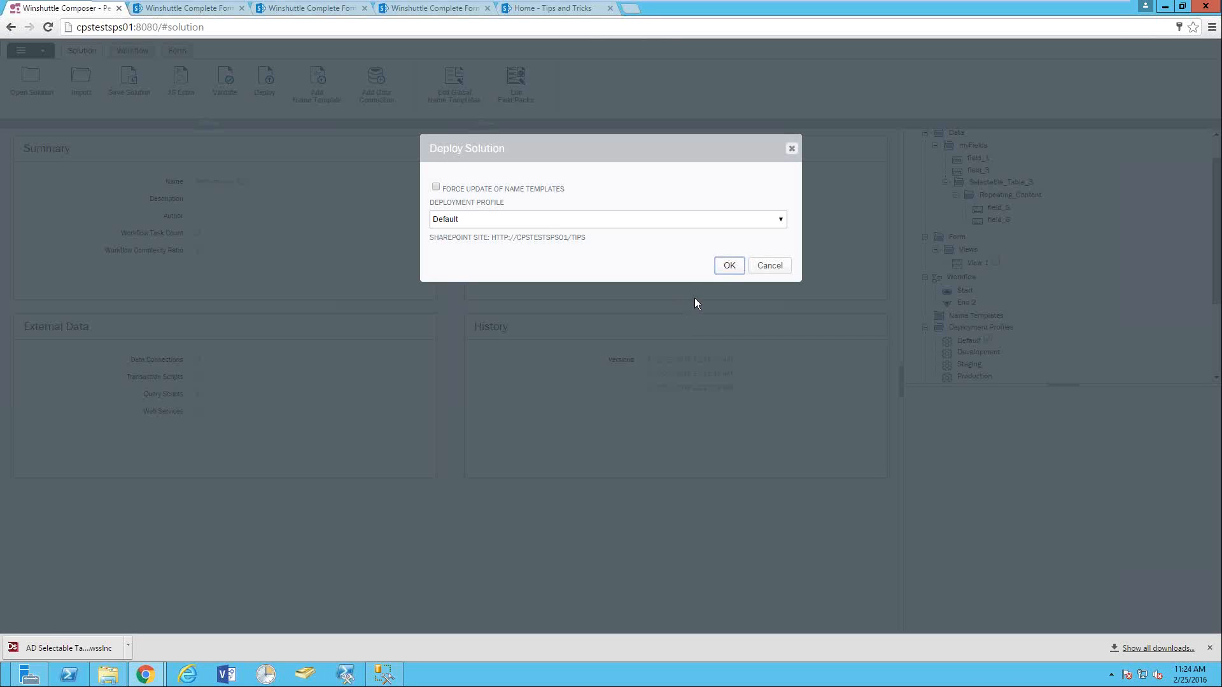
click(729, 266)
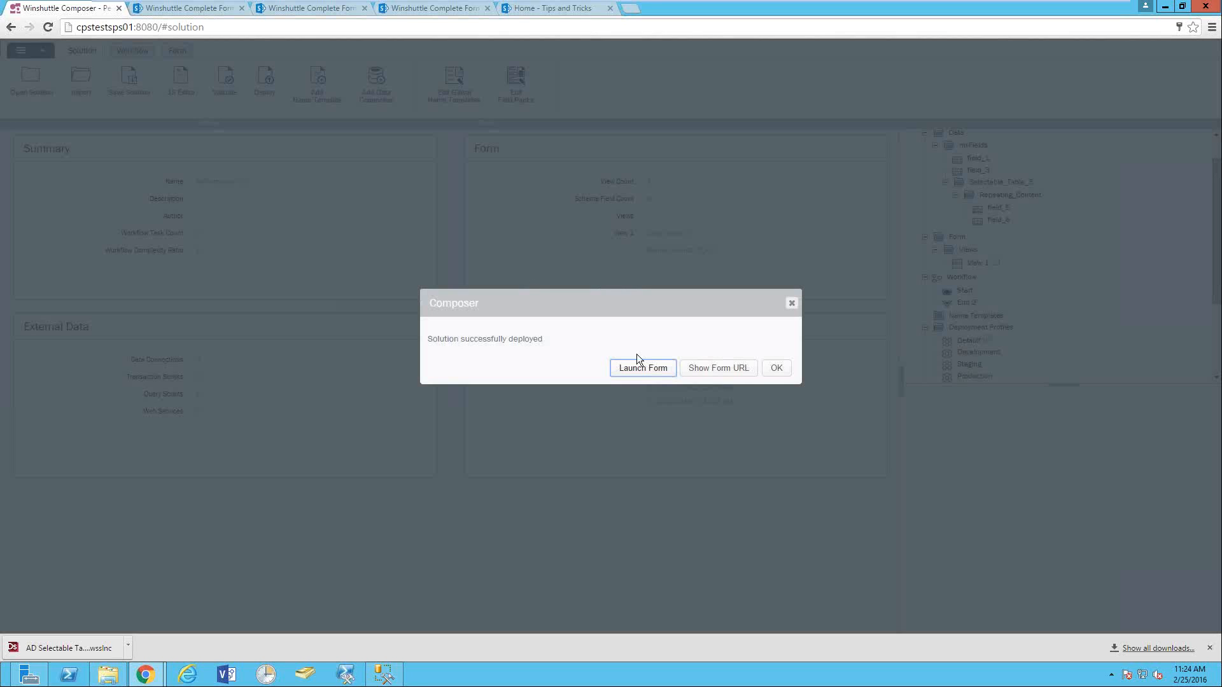
click(636, 370)
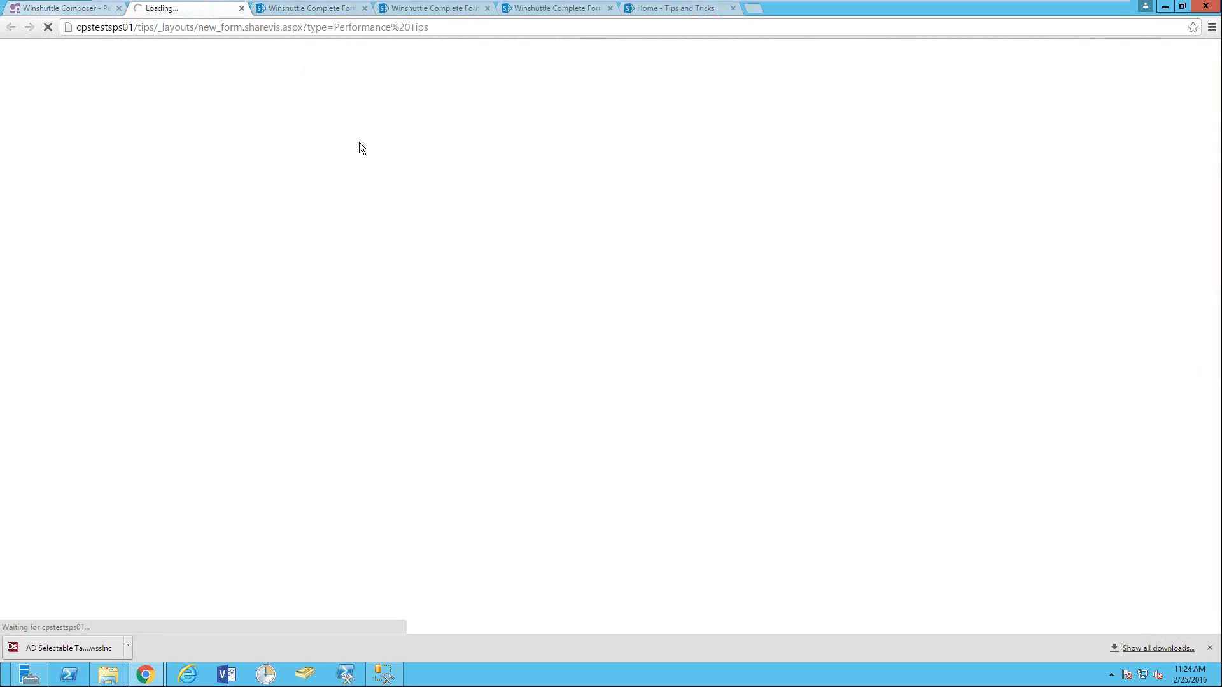
- Return to Composer's solution summary and scroll down to the data connections
click(83, 14)
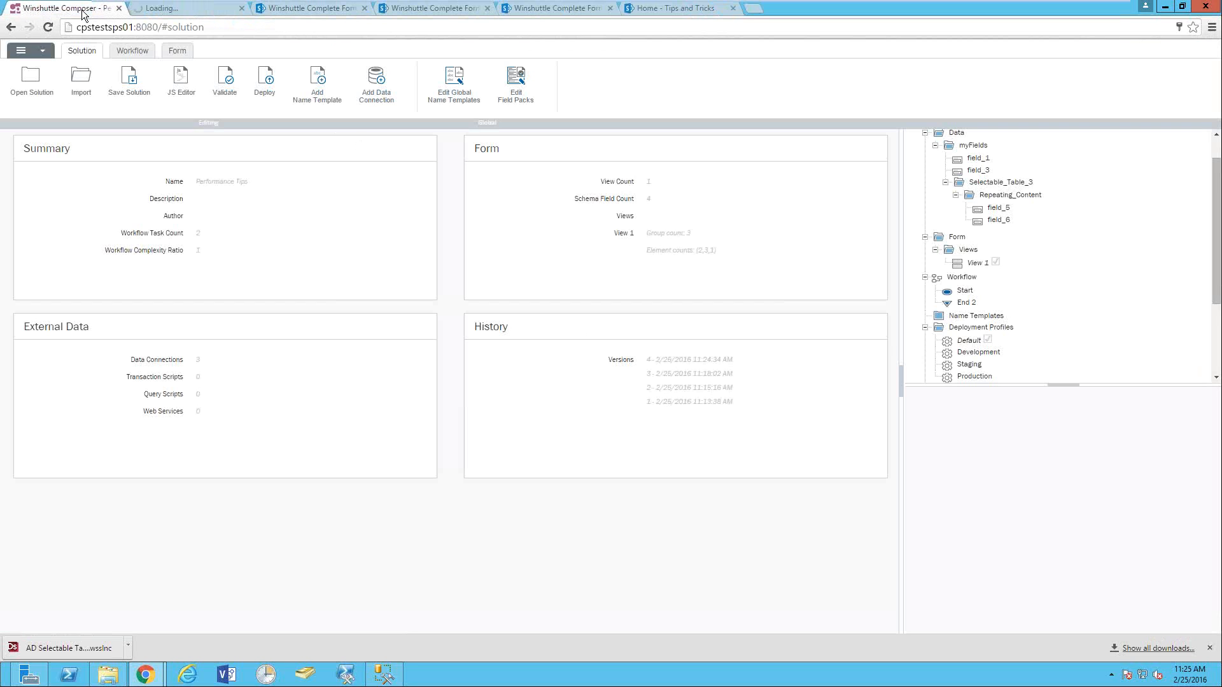
click(182, 51)
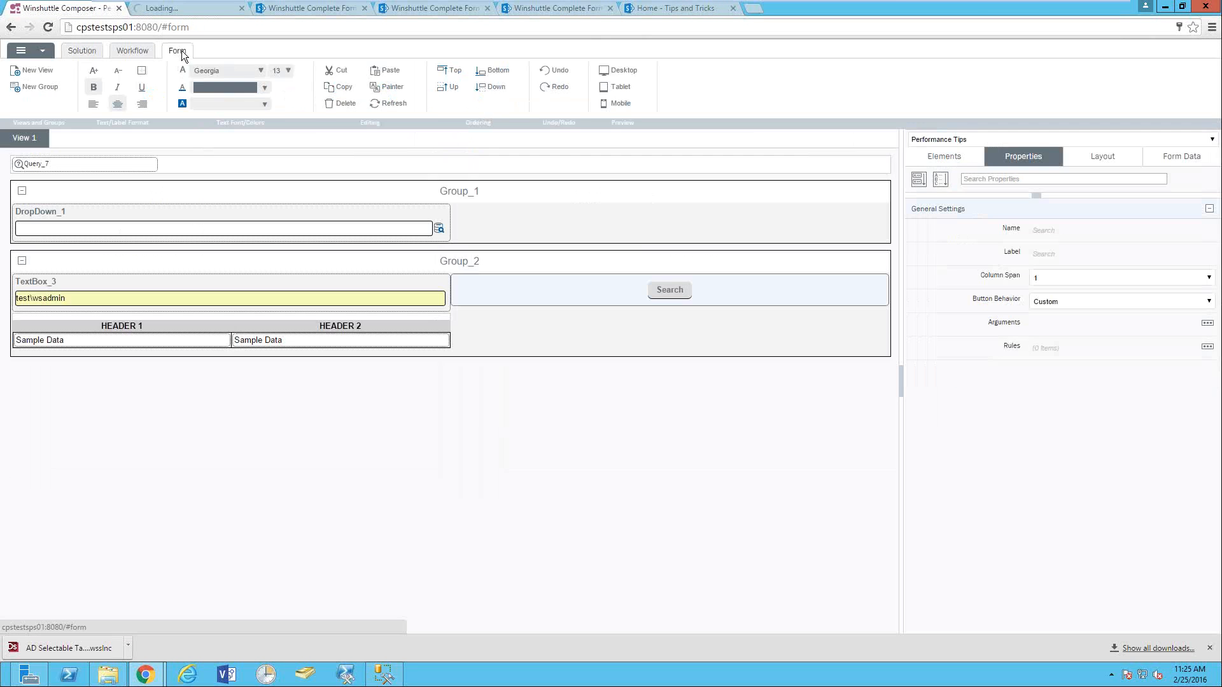
click(85, 51)
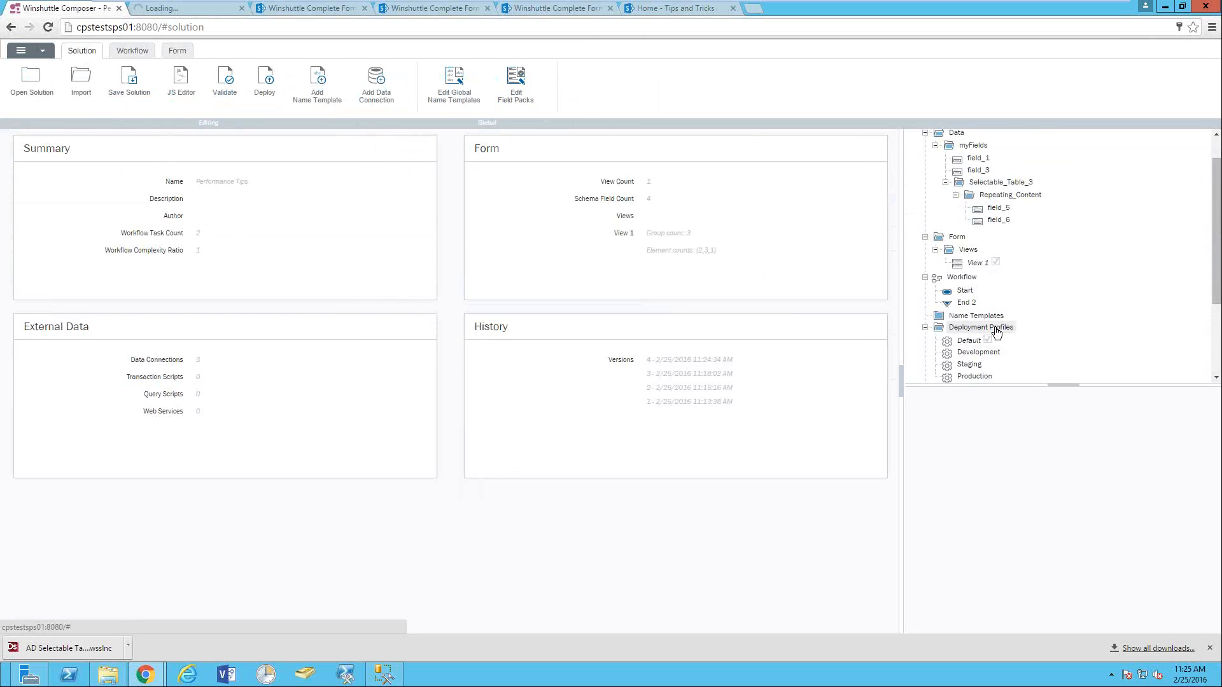
scroll(1002, 347, down, 3)
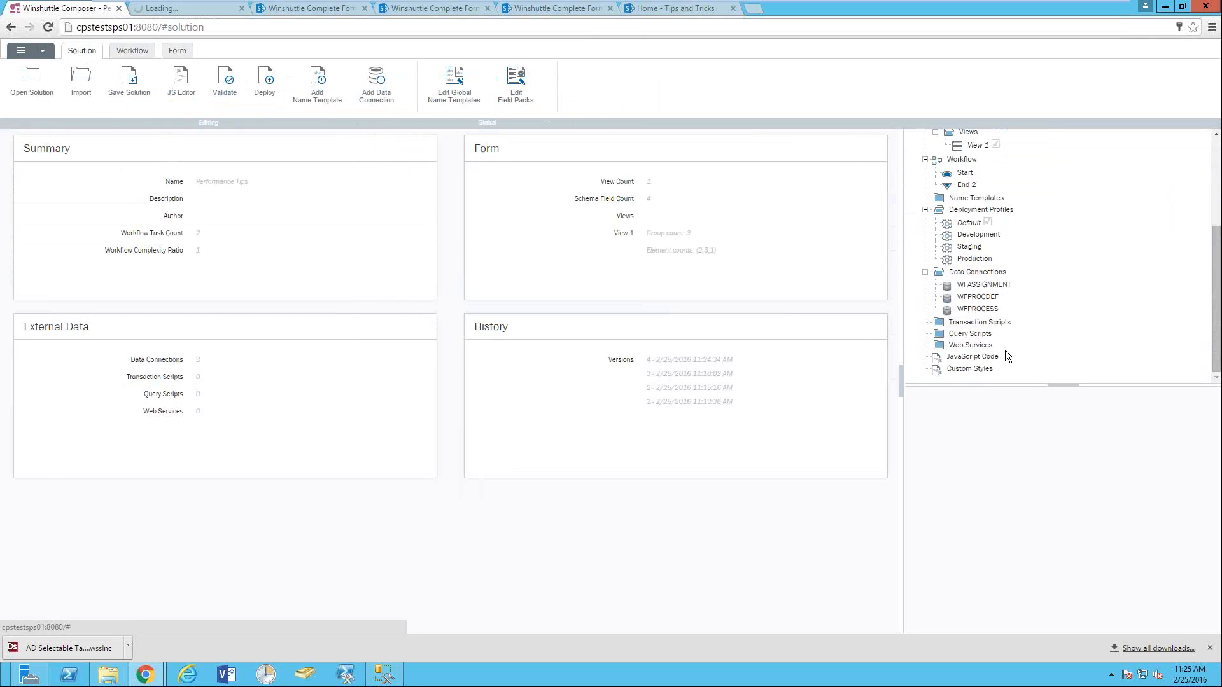
- Turn off automatic data retrieval for the WFPROCDEF data connection
right_click(988, 301)
click(1009, 303)
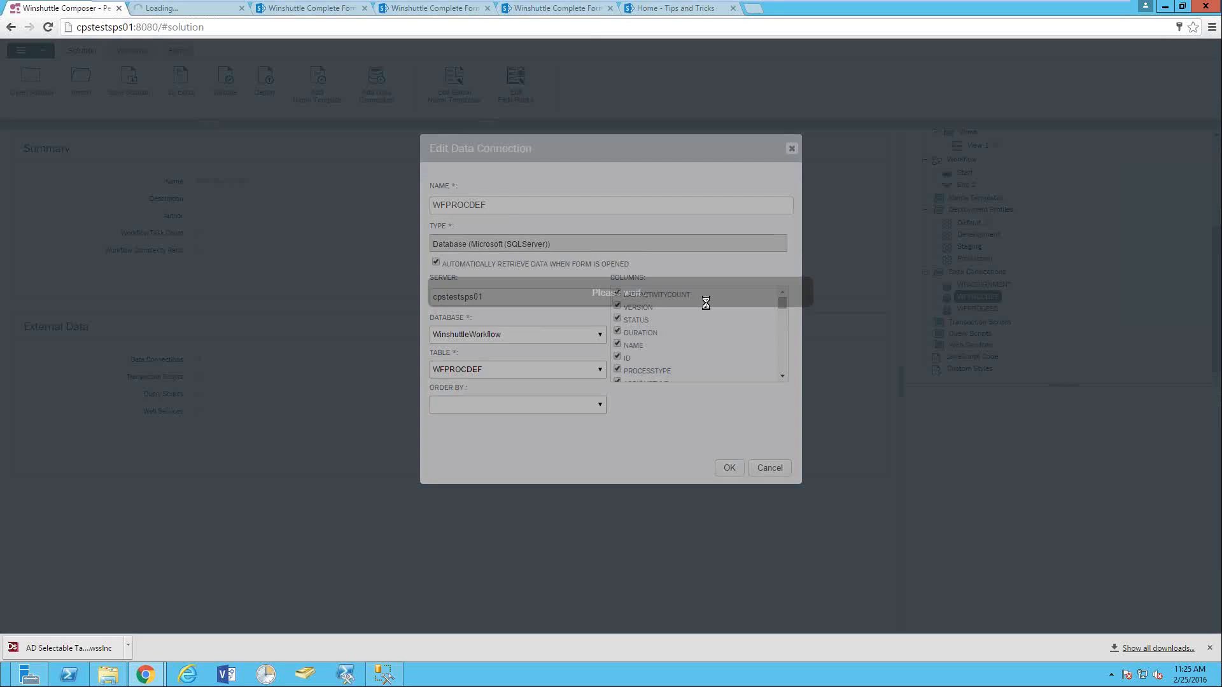
click(435, 263)
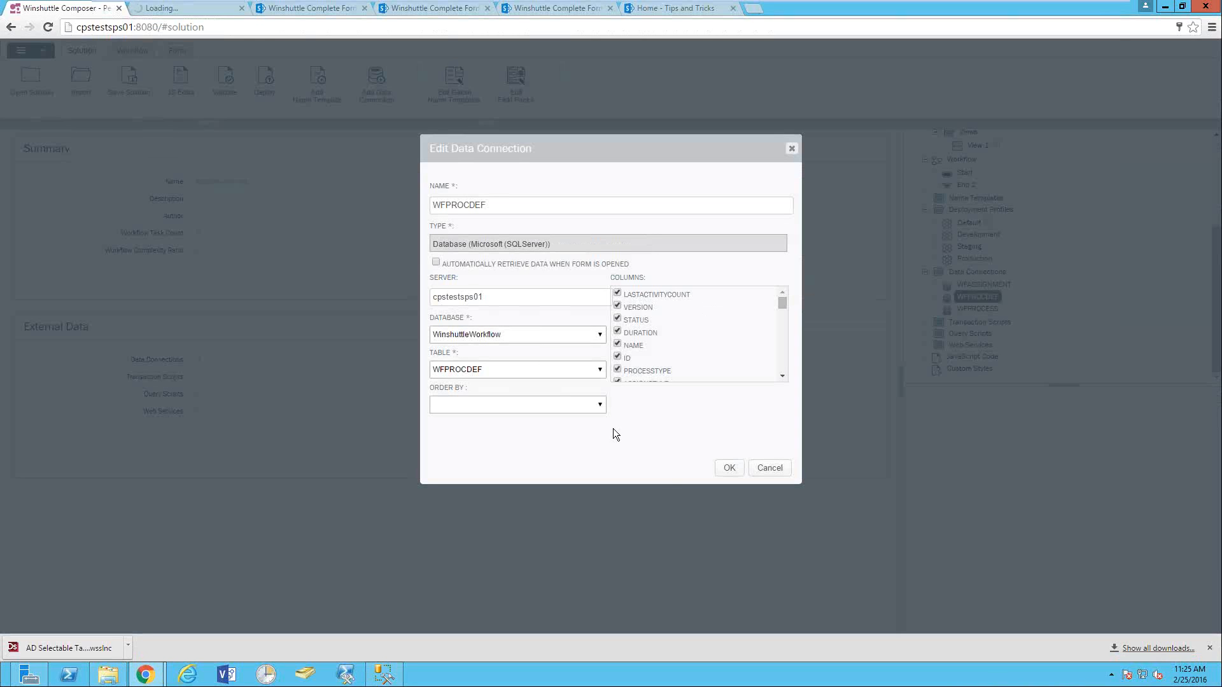
click(725, 469)
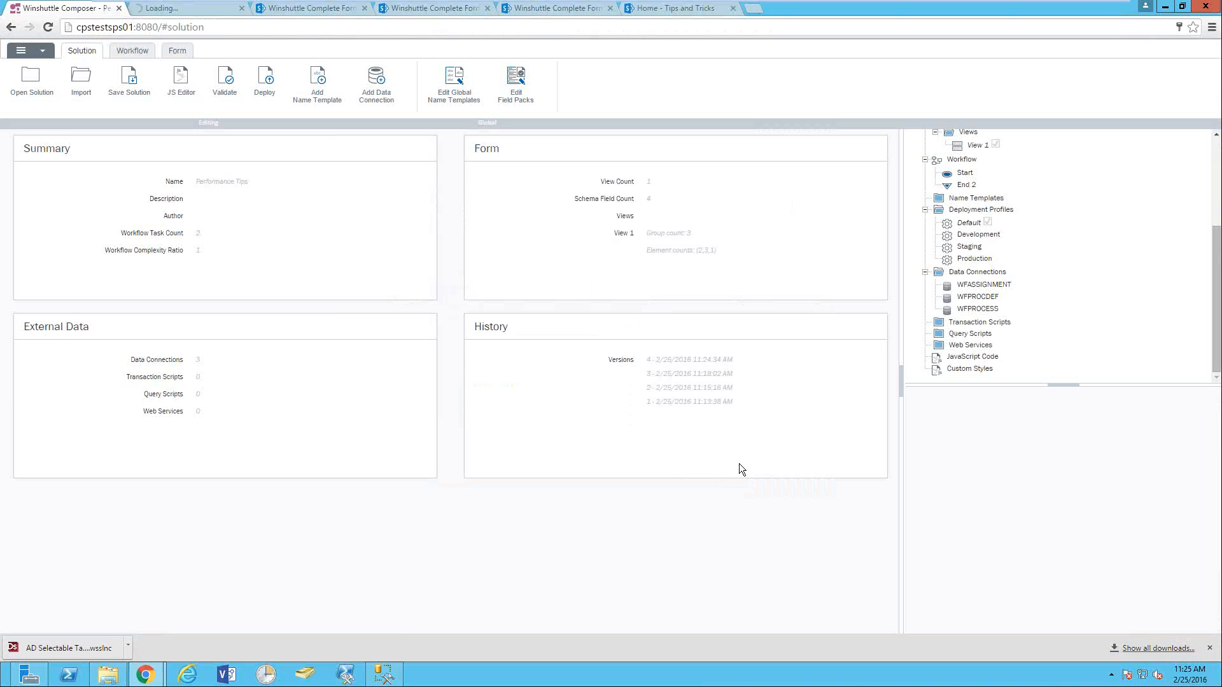
- Review the WFPROCESS connection settings unchanged, then close the leftover Loading browser tab
click(979, 308)
right_click(982, 309)
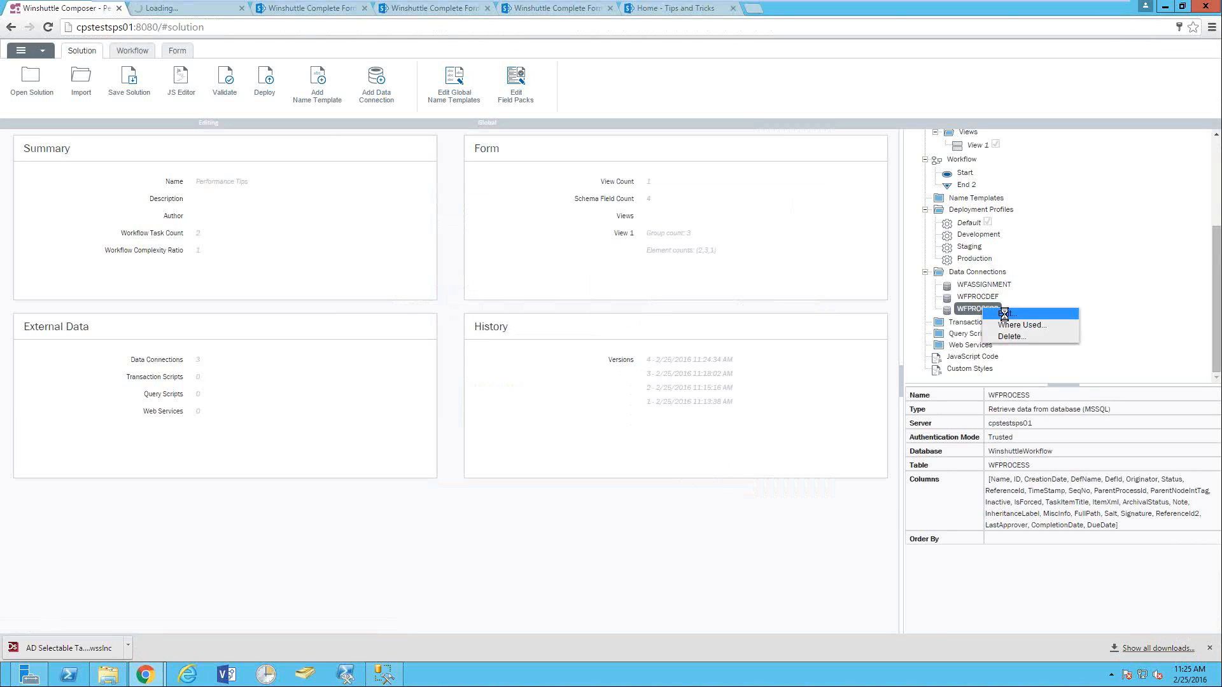
click(1005, 314)
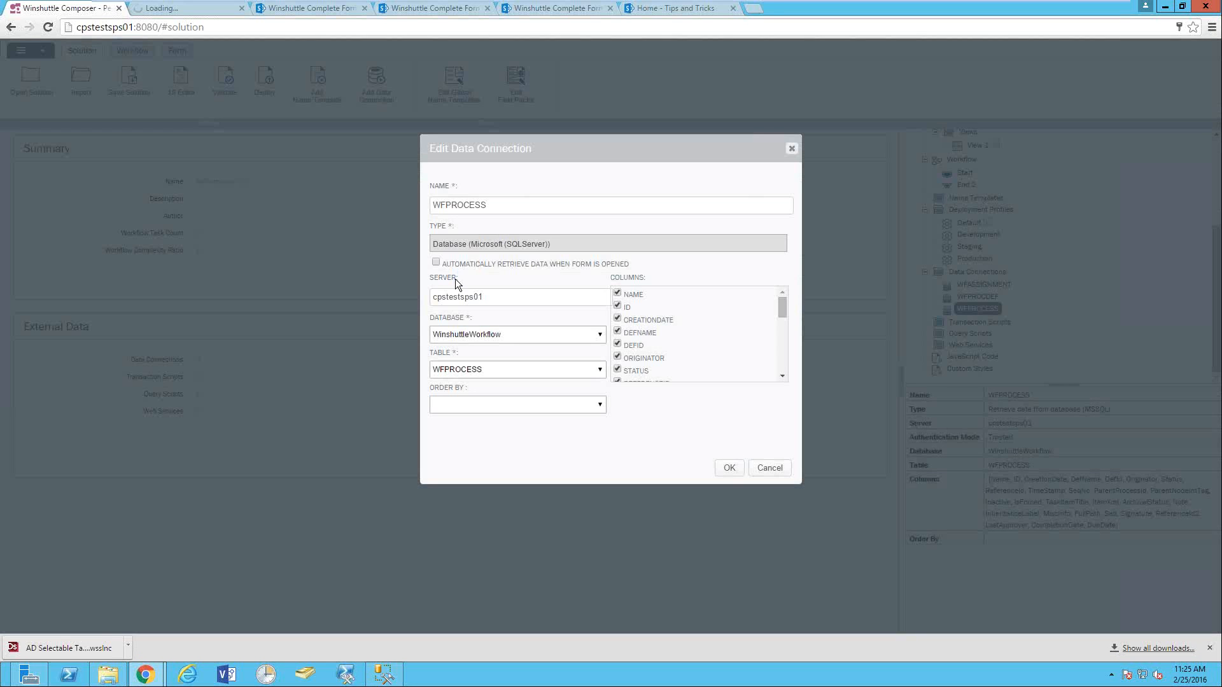
click(729, 467)
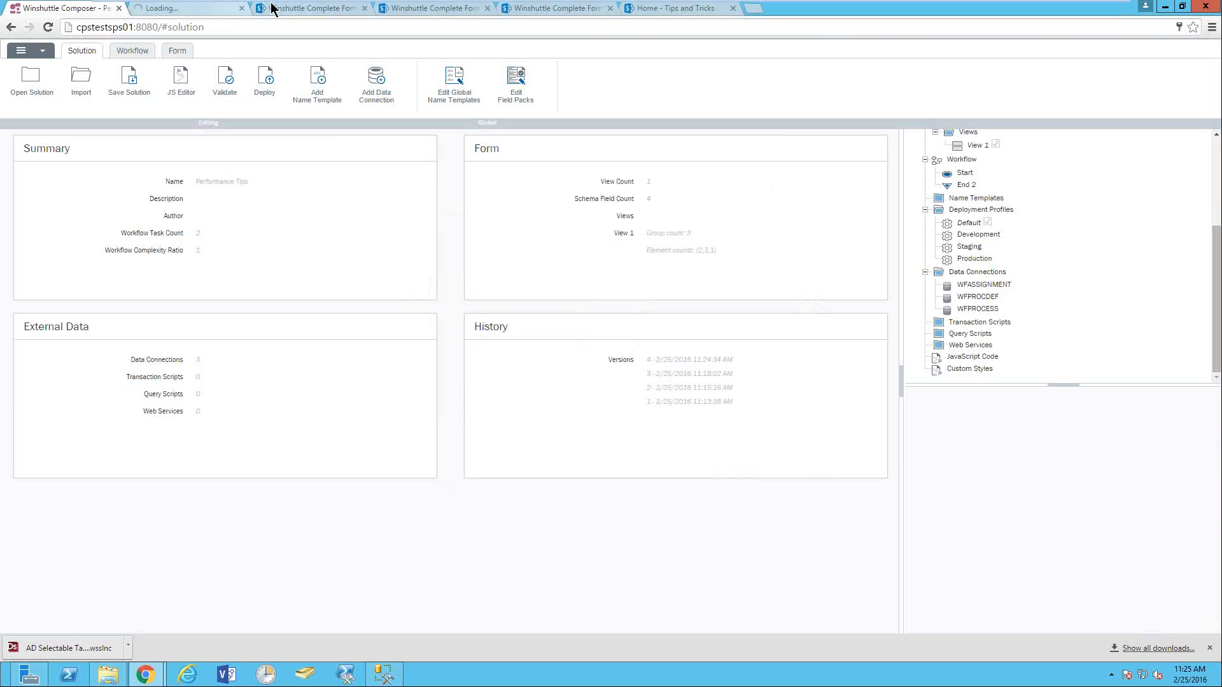
click(173, 9)
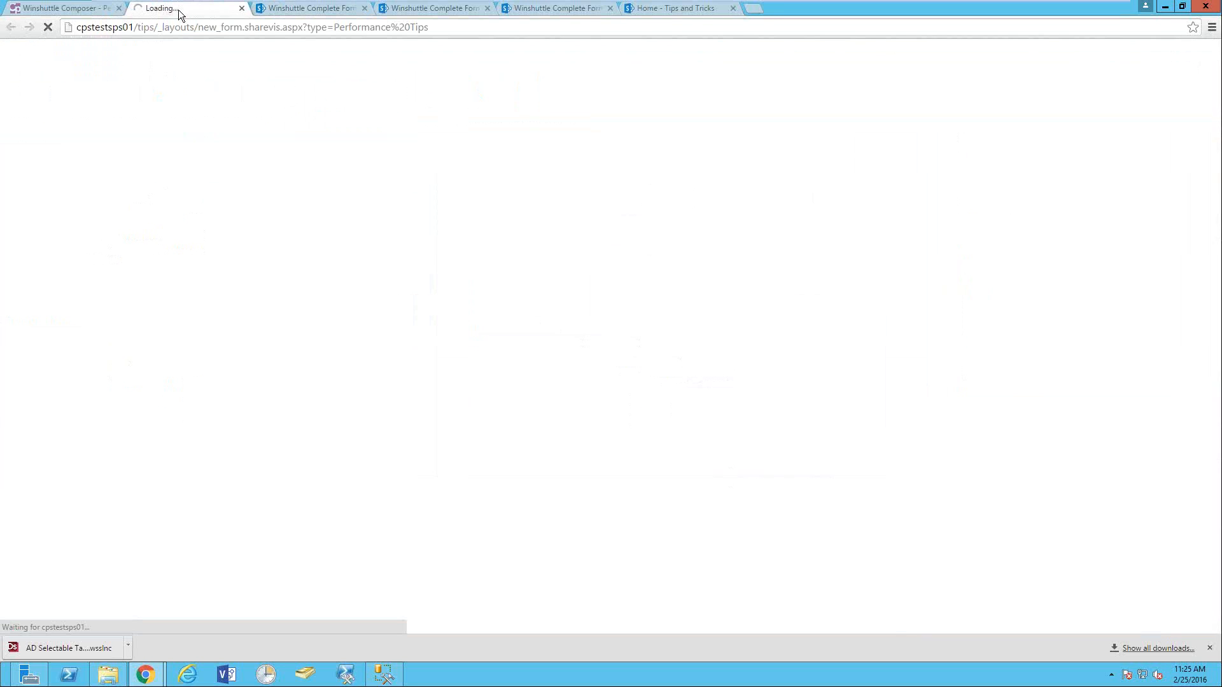
click(242, 9)
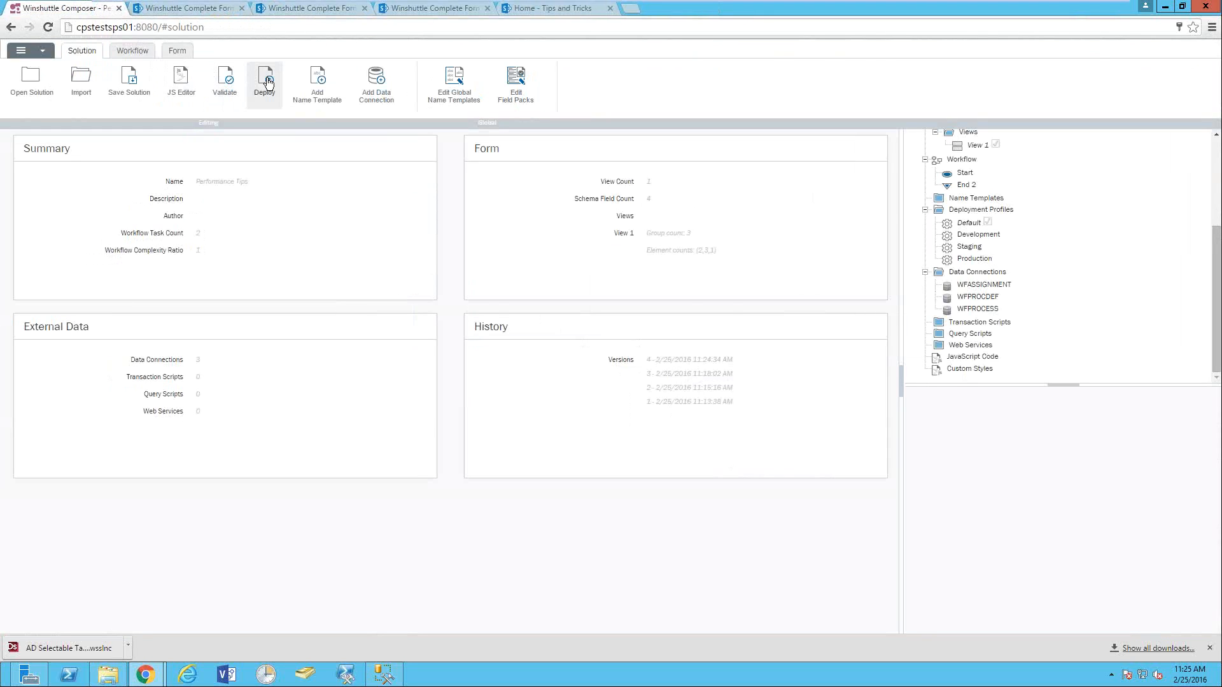
- Redeploy the saved solution using the Default profile and open the deployed SharePoint form
click(264, 79)
click(729, 266)
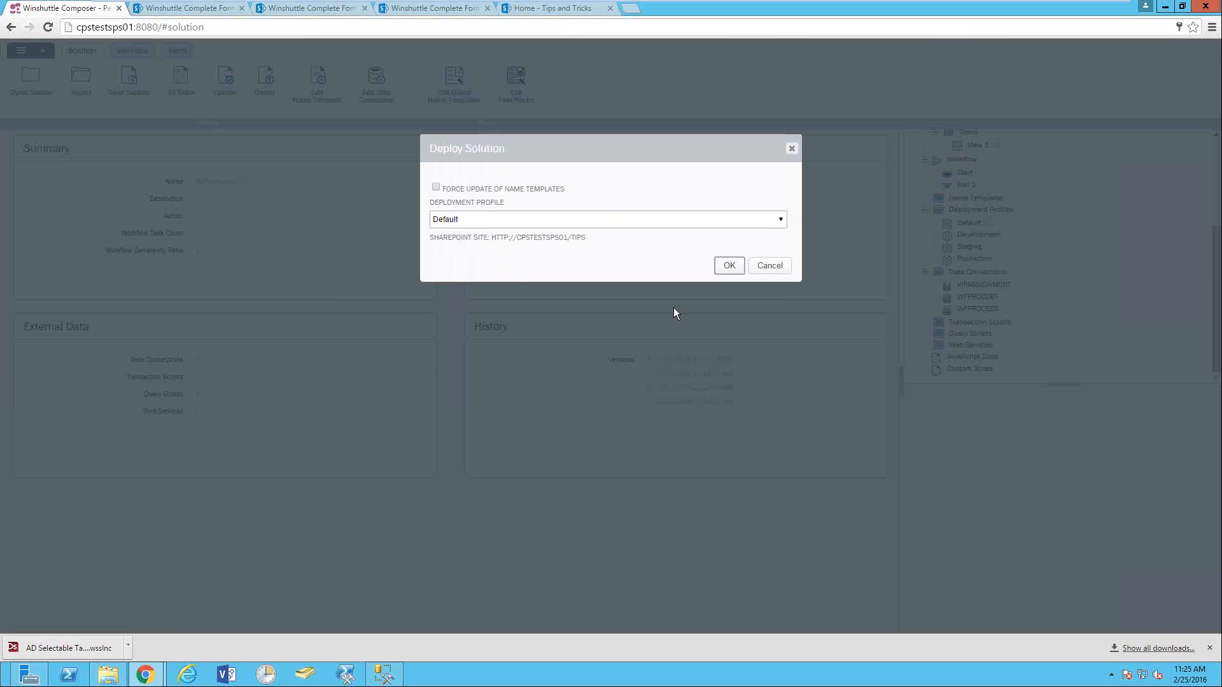
click(732, 266)
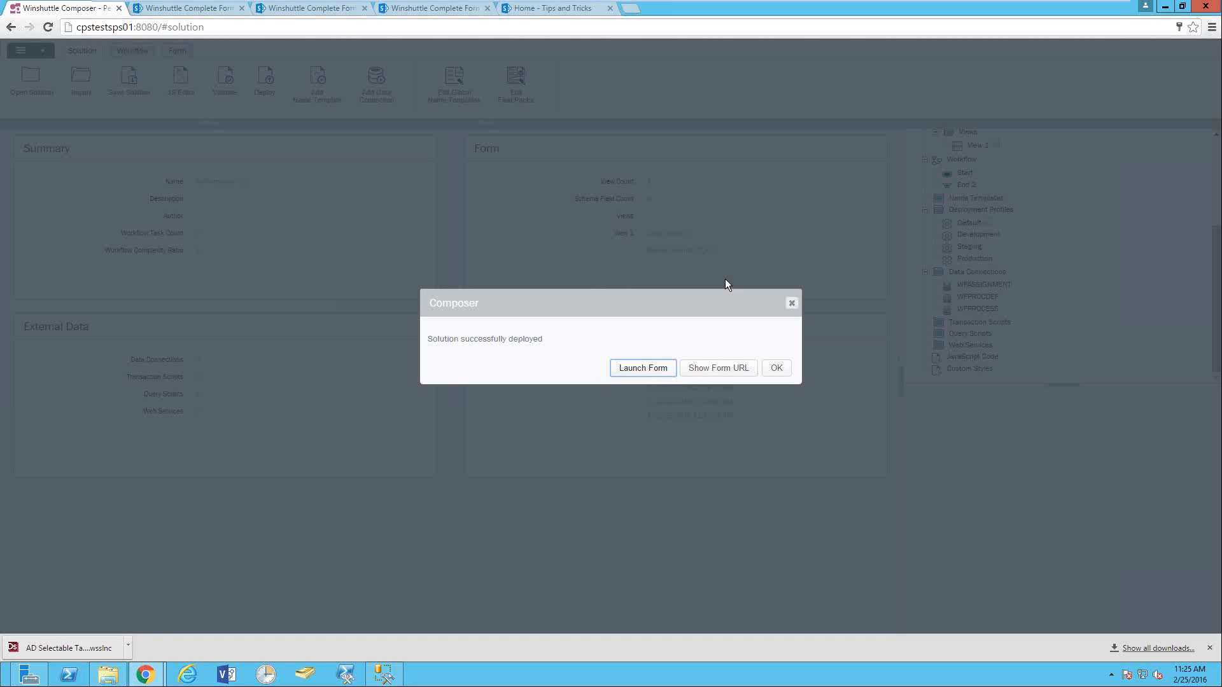
click(641, 369)
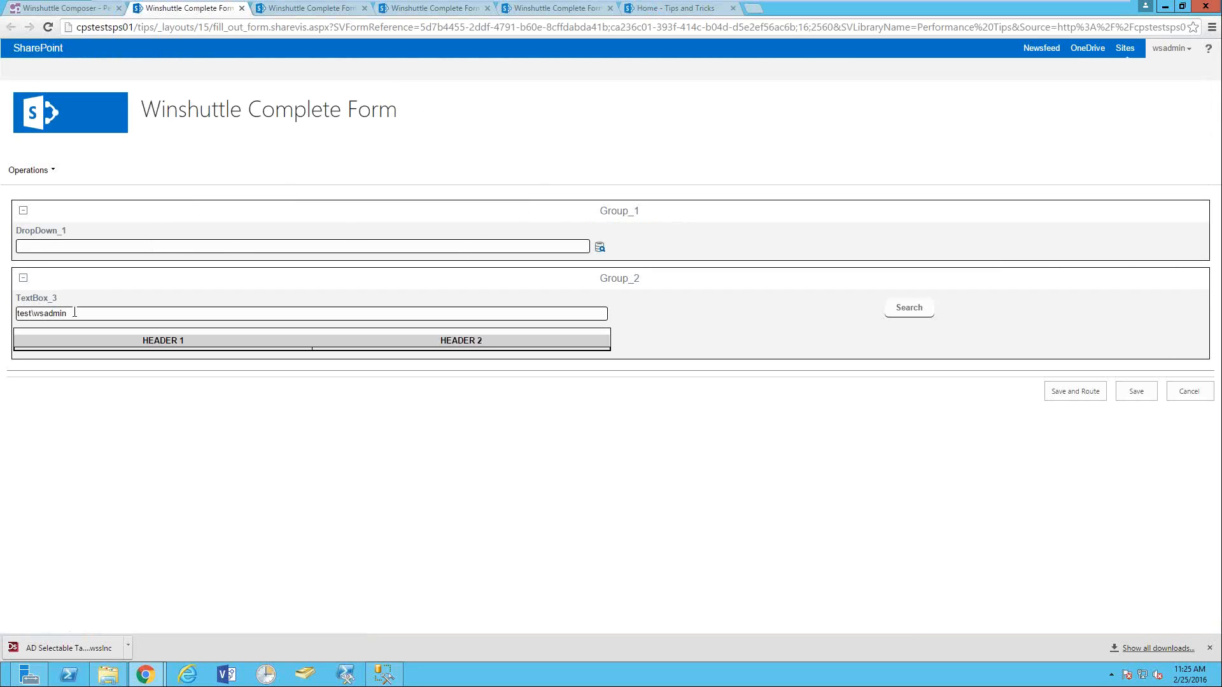
- Replace TextBox_3's prefilled user name with 'Test' and run Search twice
drag(67, 313, 5, 318)
key(BackSpace)
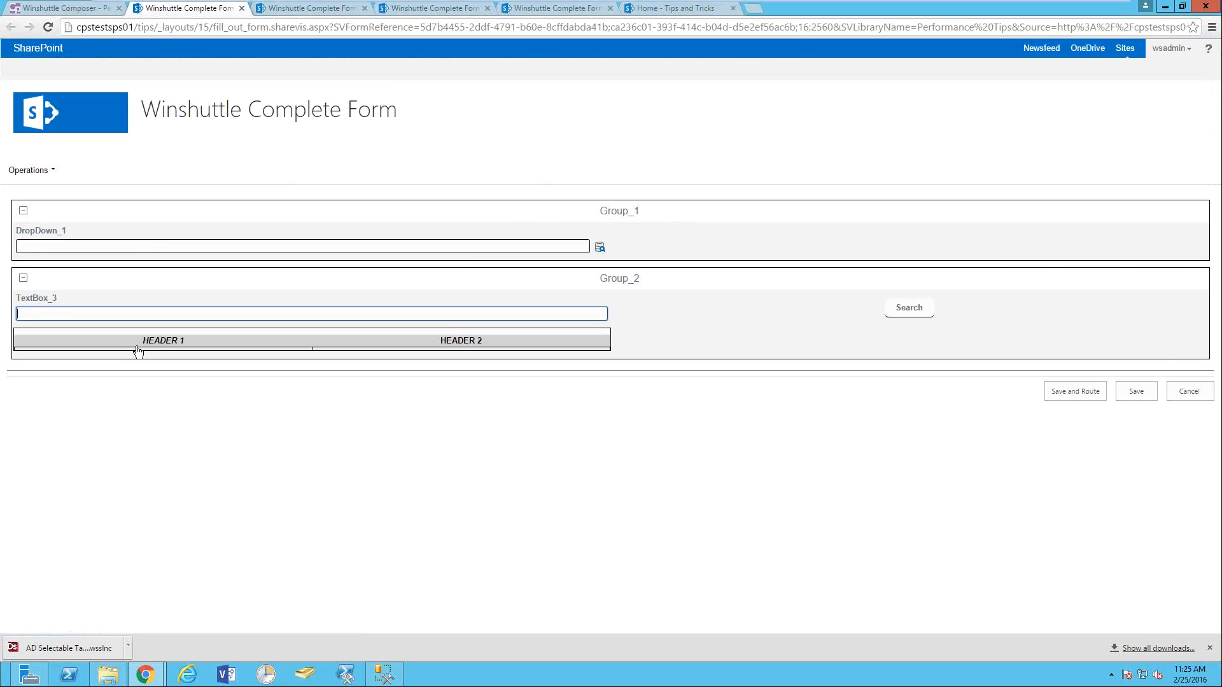
text(Test)
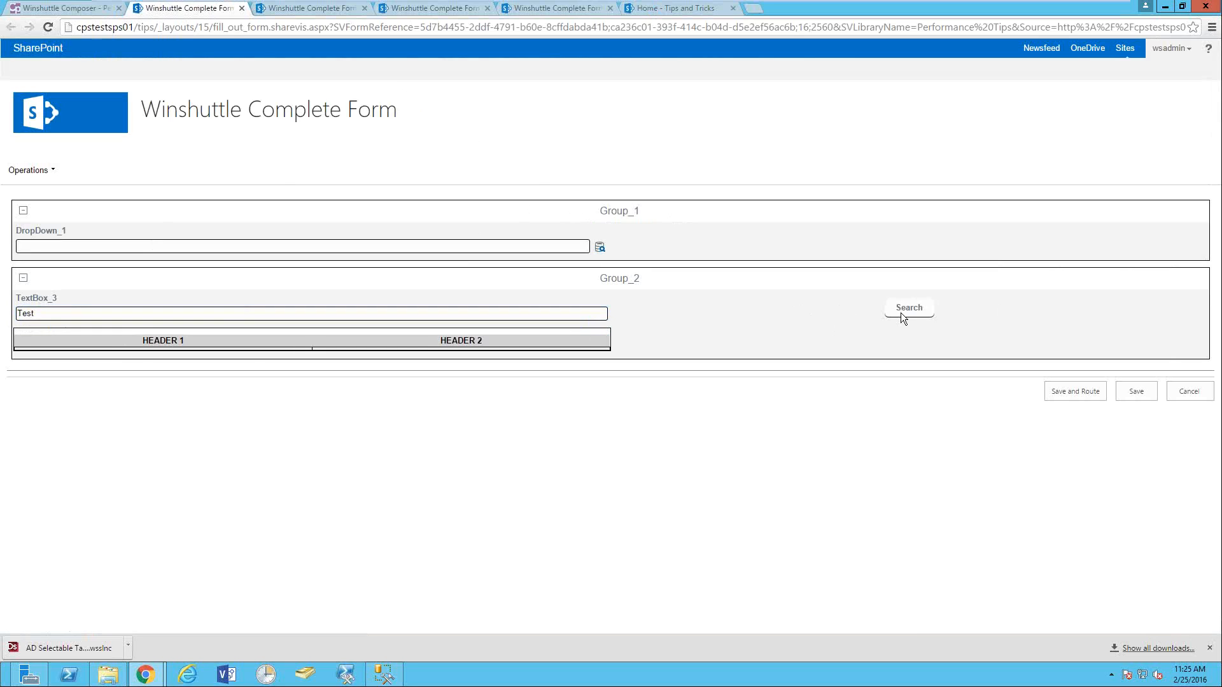
click(916, 312)
click(897, 306)
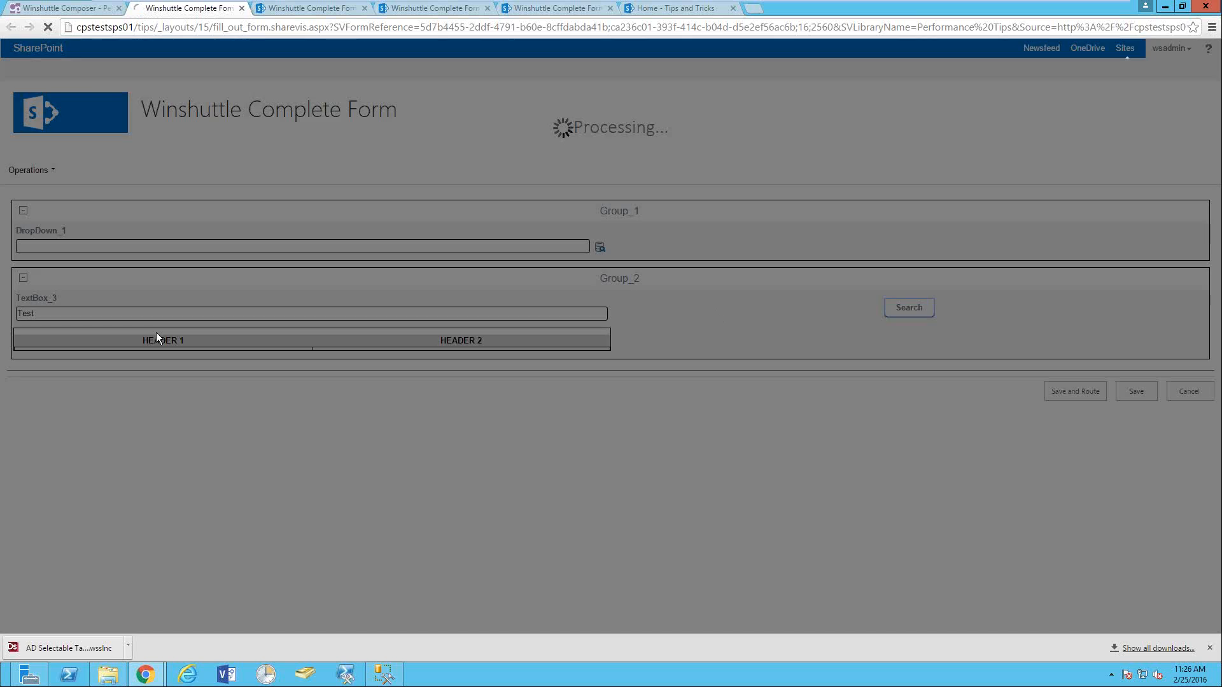
click(78, 10)
- Clear TextBox_3's Default Value so the field starts empty
click(191, 48)
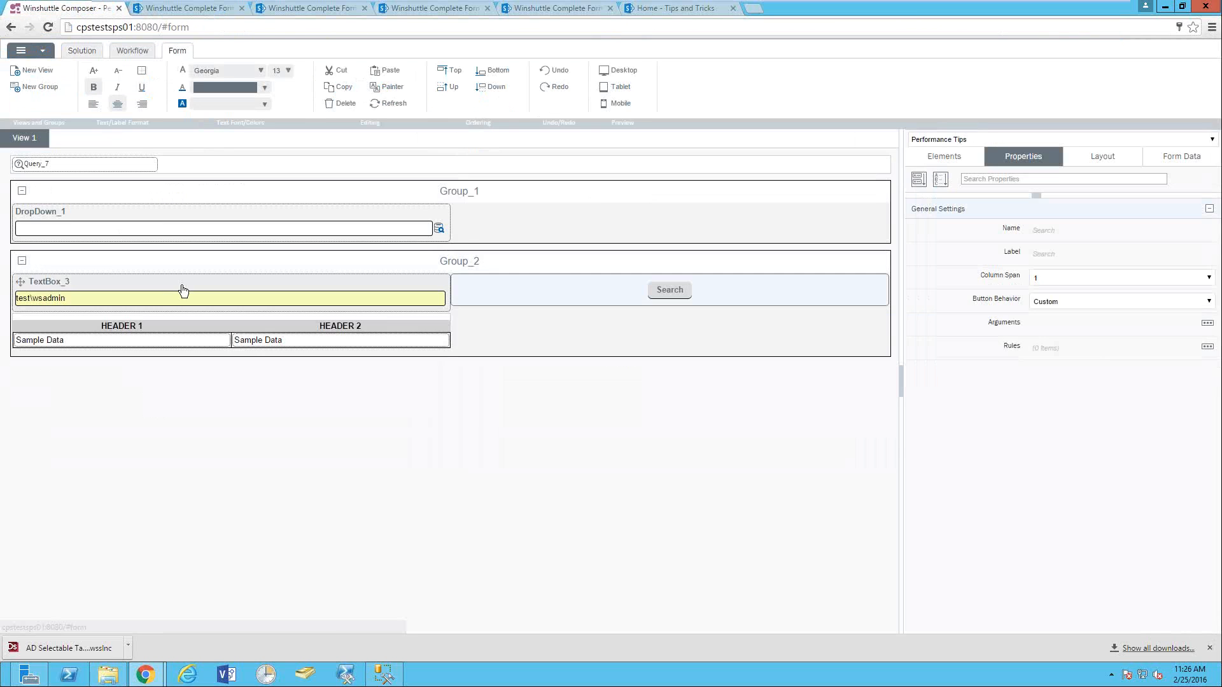
click(90, 299)
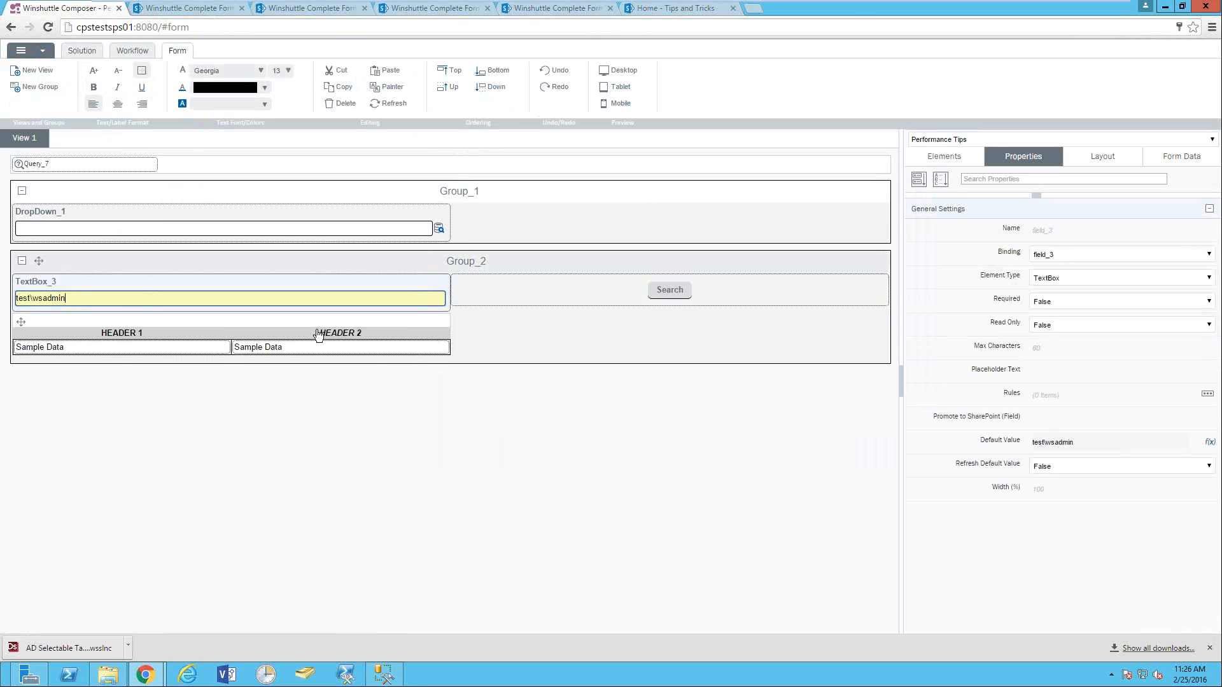
click(1049, 443)
drag(1091, 442, 1002, 445)
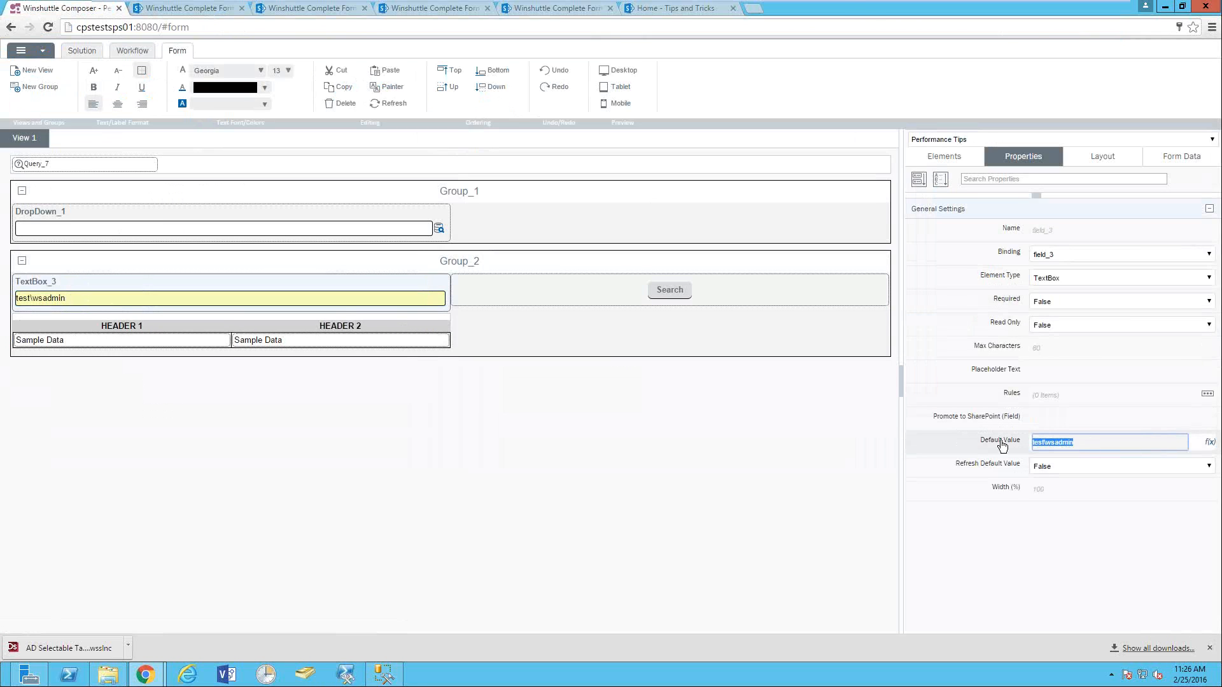
key(BackSpace)
click(860, 436)
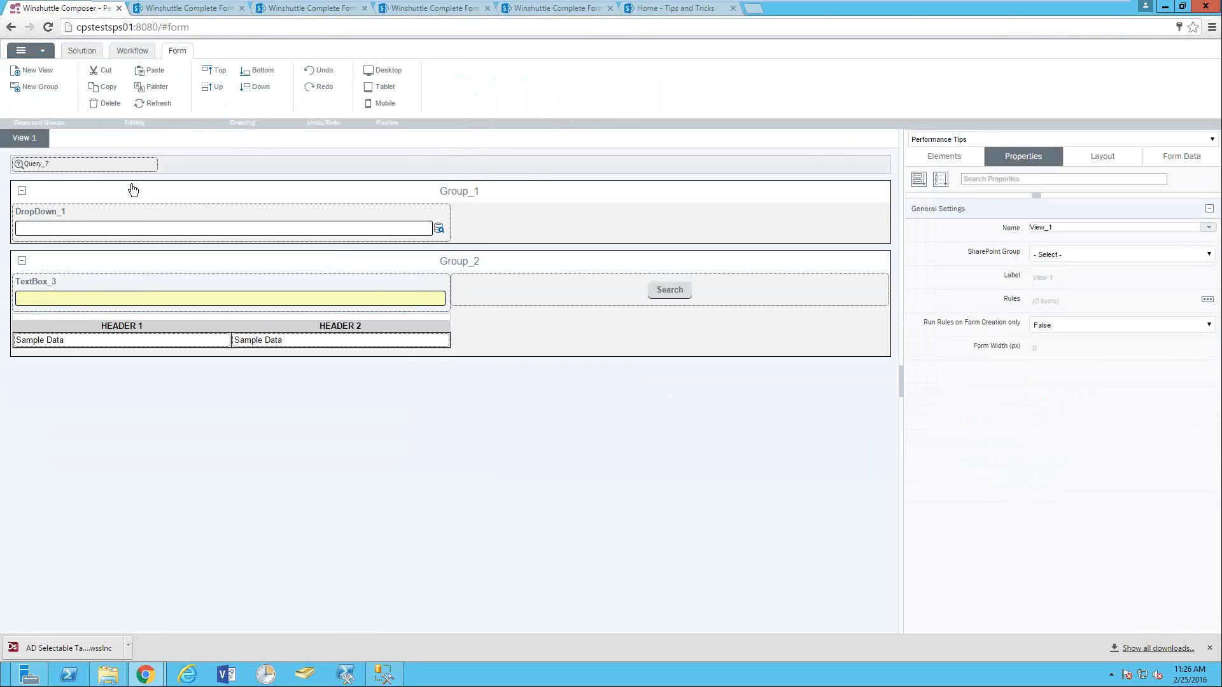
- Delete the [/my:myFields/my:field_3] reference from Query_7's query, leaving DefName like '%%'
click(50, 167)
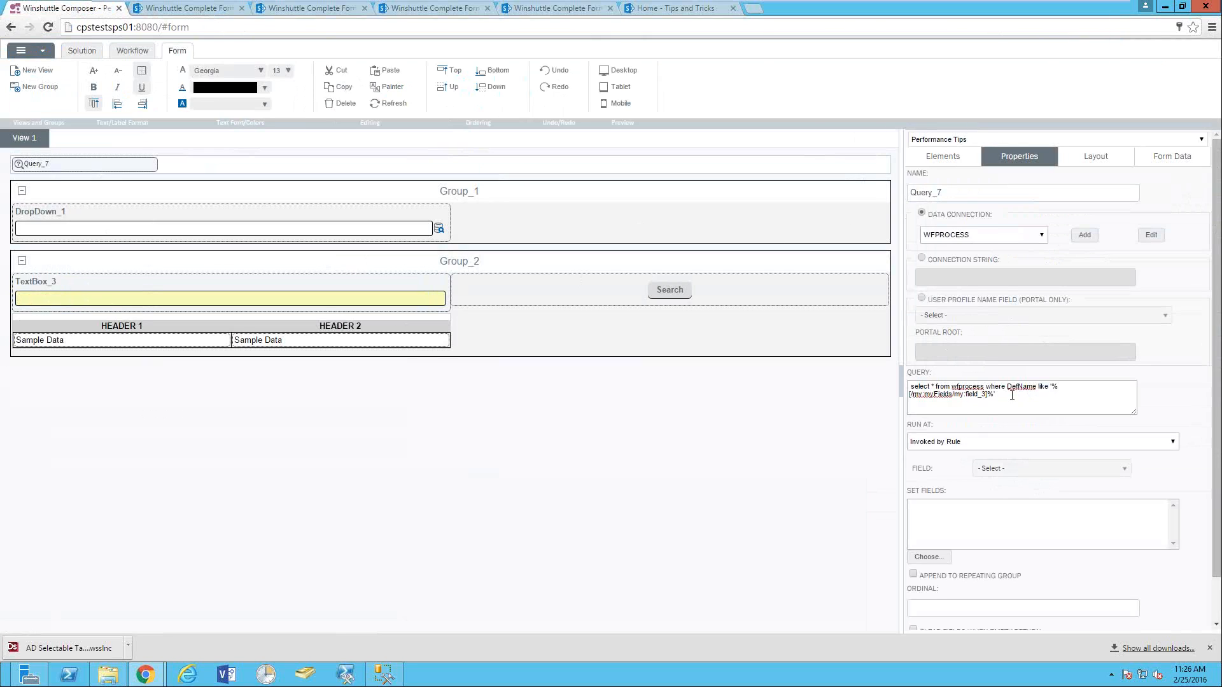
click(988, 395)
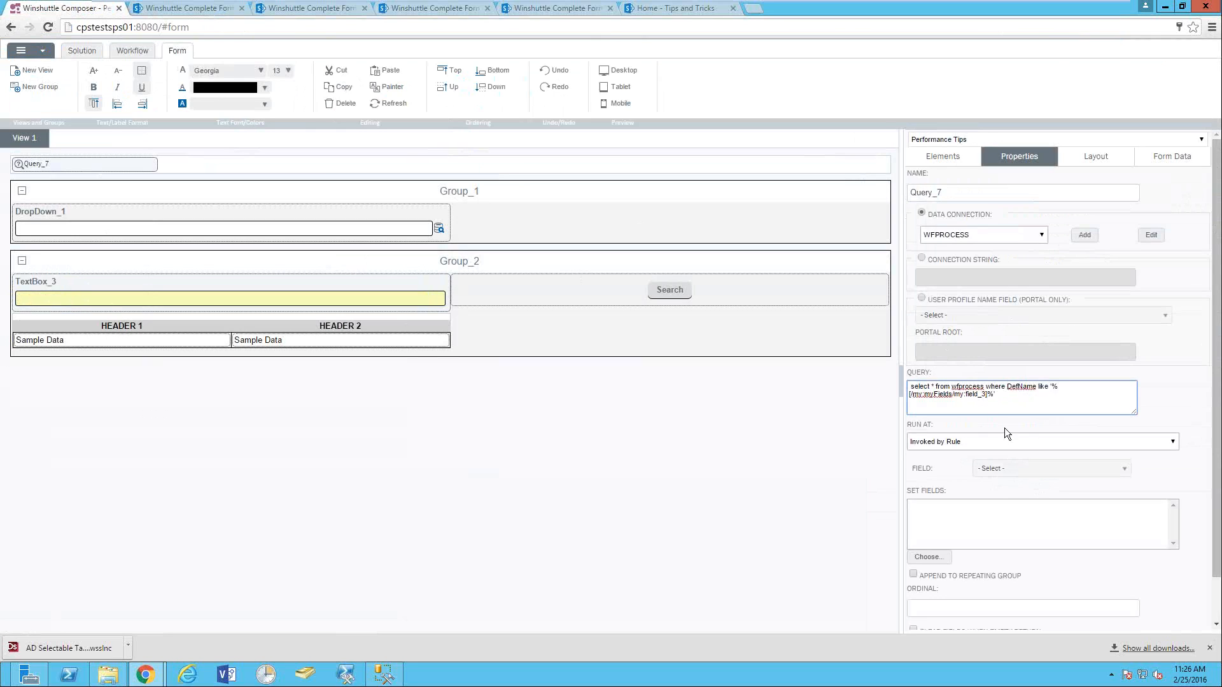
key(shift+Left)
key(shift+Left)
key(shift+Left)
key(shift+Left)
key(shift+Left)
key(shift+Left)
key(shift+Left)
key(shift+Left)
key(shift+Left)
key(shift+Left)
key(shift+Left)
key(shift+Left)
key(End)
key(shift+Left)
key(shift+Left)
key(shift+Left)
key(shift+Left)
key(shift+Left)
key(shift+Left)
key(shift+Left)
key(shift+Left)
key(shift+Left)
key(shift+Left)
key(shift+Left)
key(shift+Left)
key(shift+Left)
key(shift+Left)
key(shift+Left)
key(shift+Left)
key(shift+Left)
key(shift+Left)
key(shift+Left)
key(shift+Left)
key(shift+Left)
key(shift+Left)
key(shift+Left)
key(shift+Left)
key(ctrl+c)
key(BackSpace)
- Paste TextBox_3's XPath /my:myFields/my:field_3 between the percent signs in Query_7's query
click(125, 302)
right_click(124, 296)
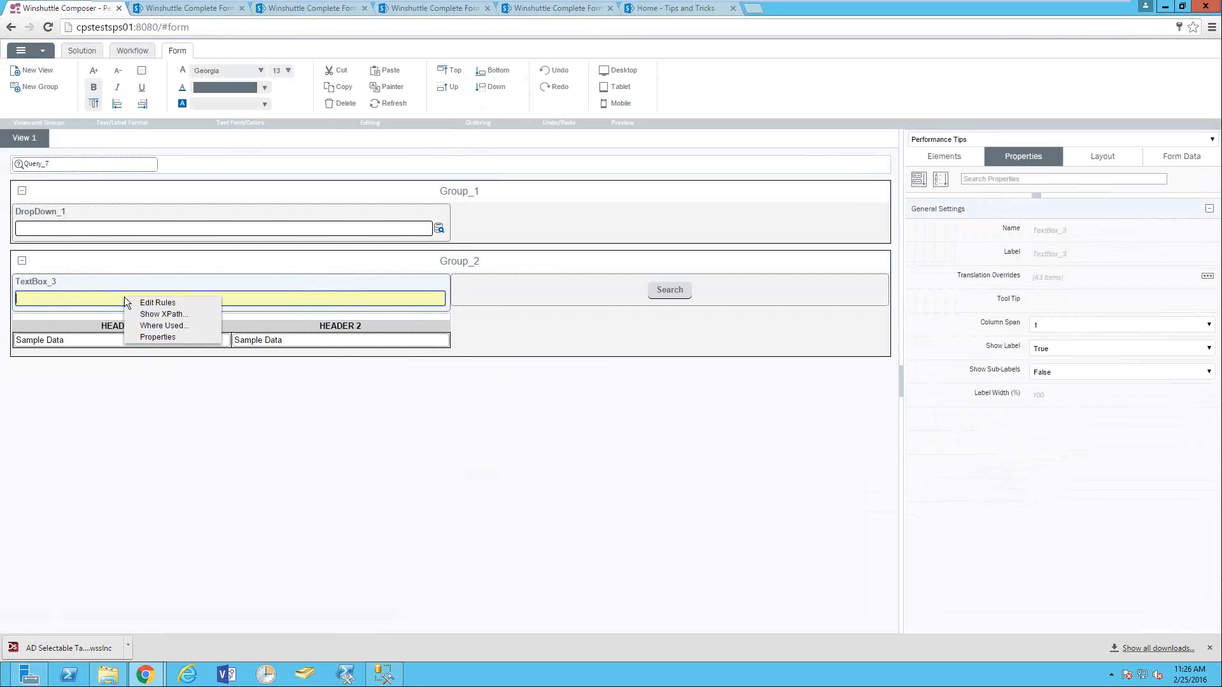
click(160, 315)
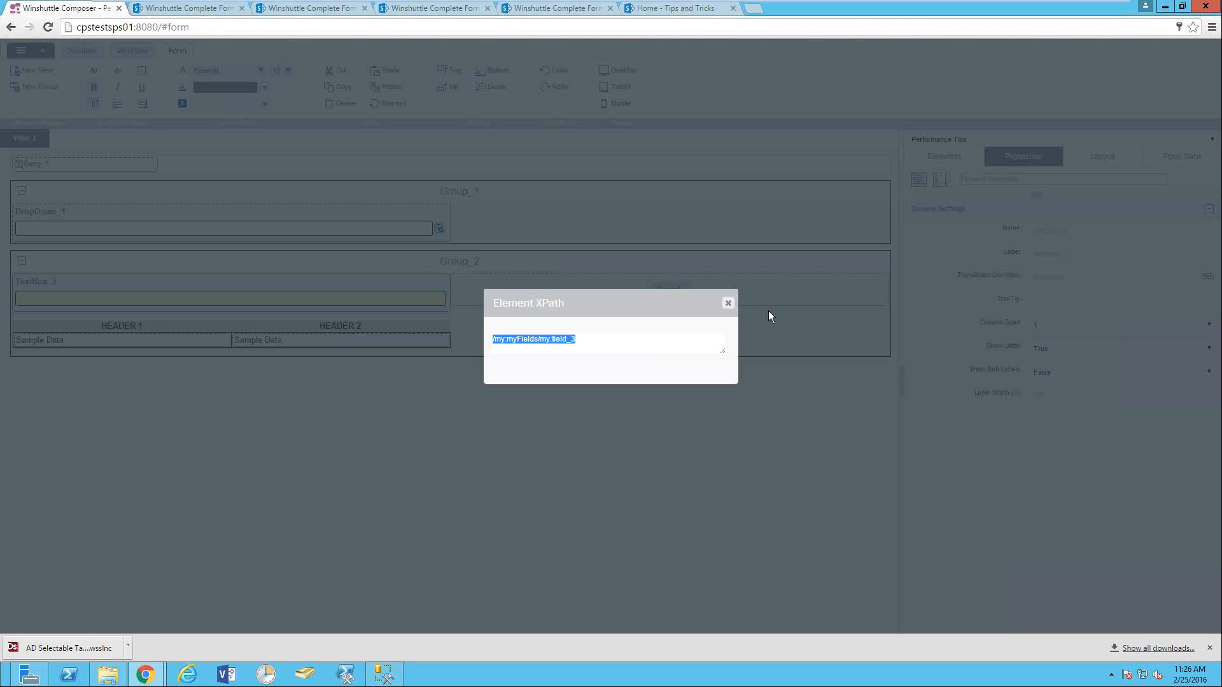
click(728, 303)
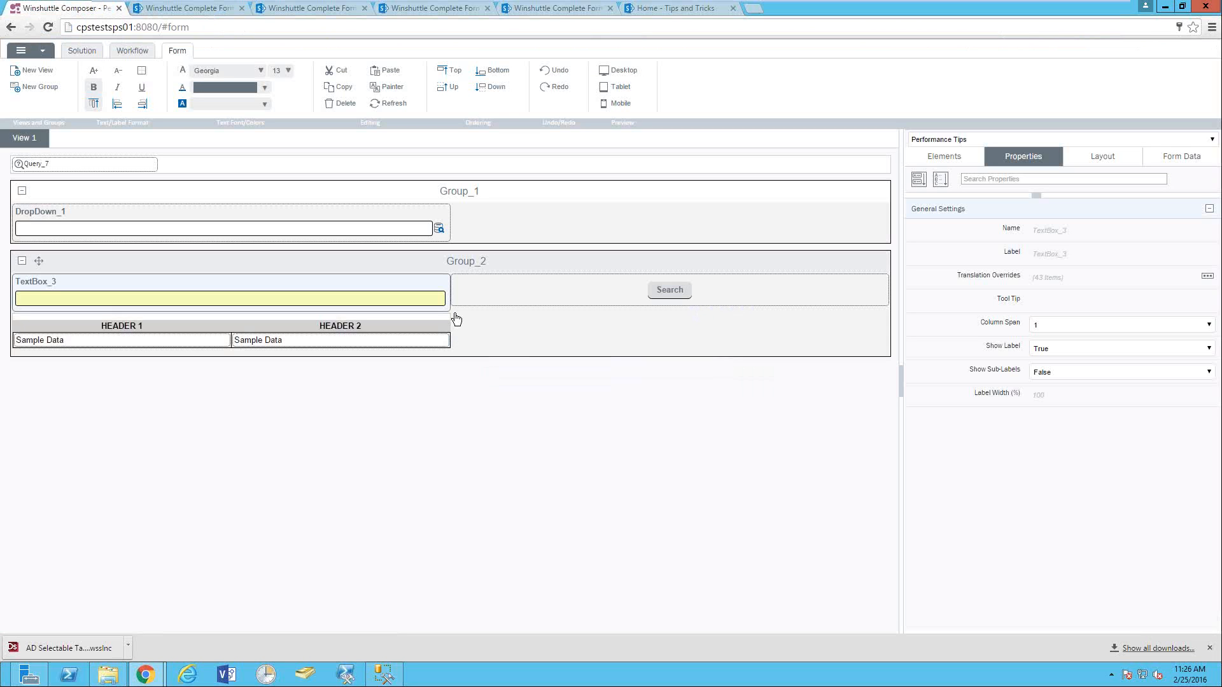
click(674, 290)
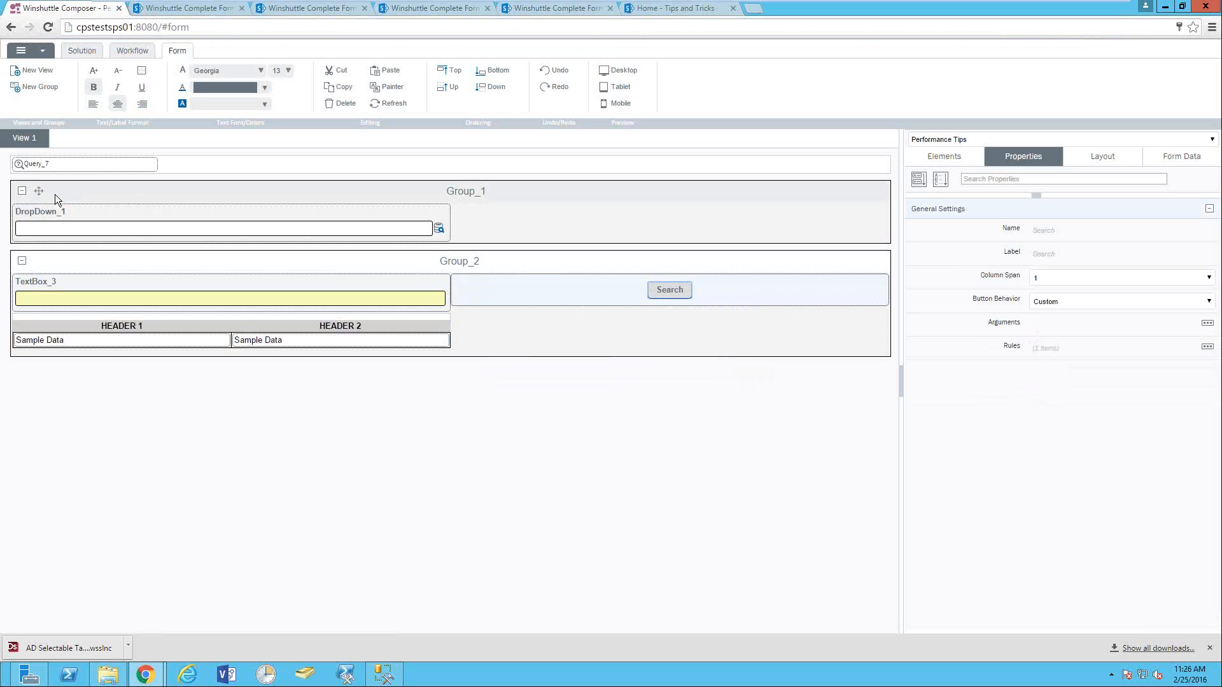
click(38, 167)
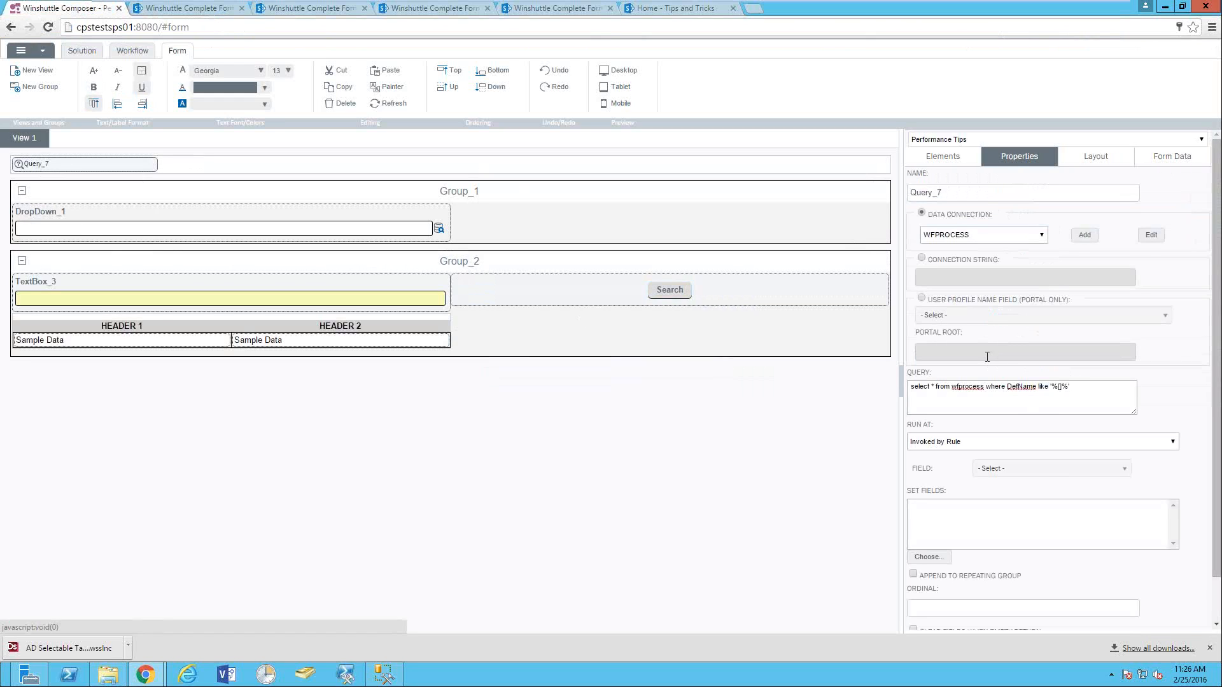
click(1059, 386)
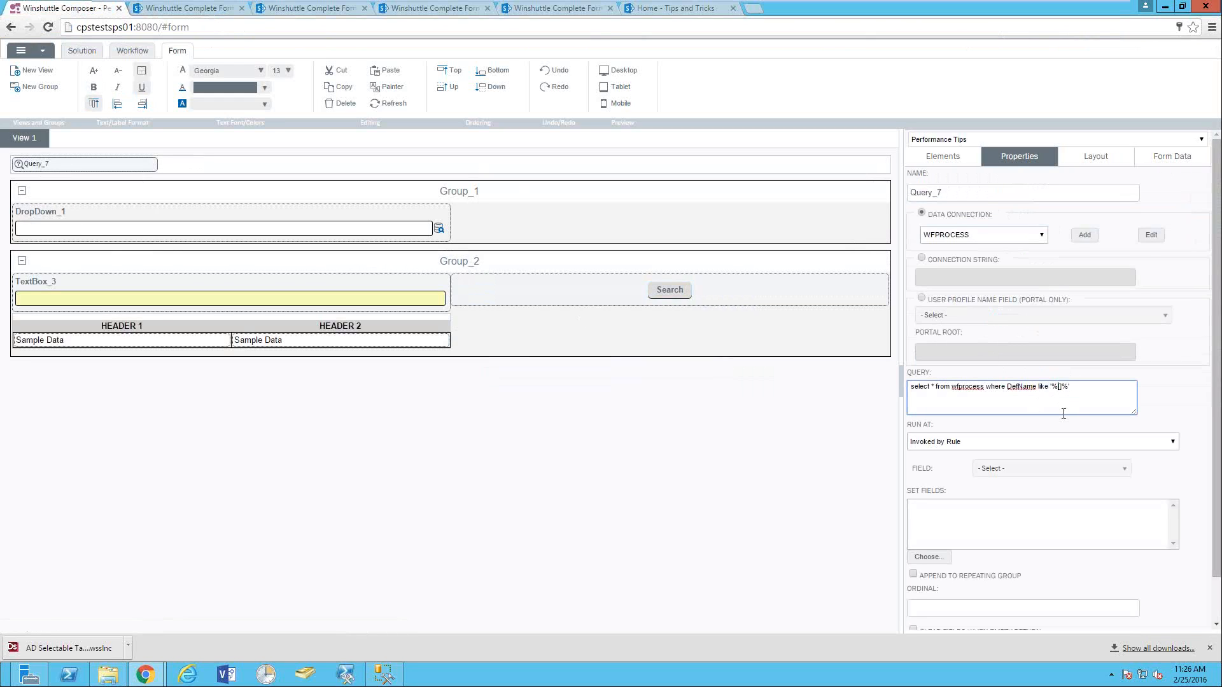
key(ctrl+v)
- Save the Performance Tips solution, redeploy it with the Default profile, and launch its form
click(75, 56)
click(264, 81)
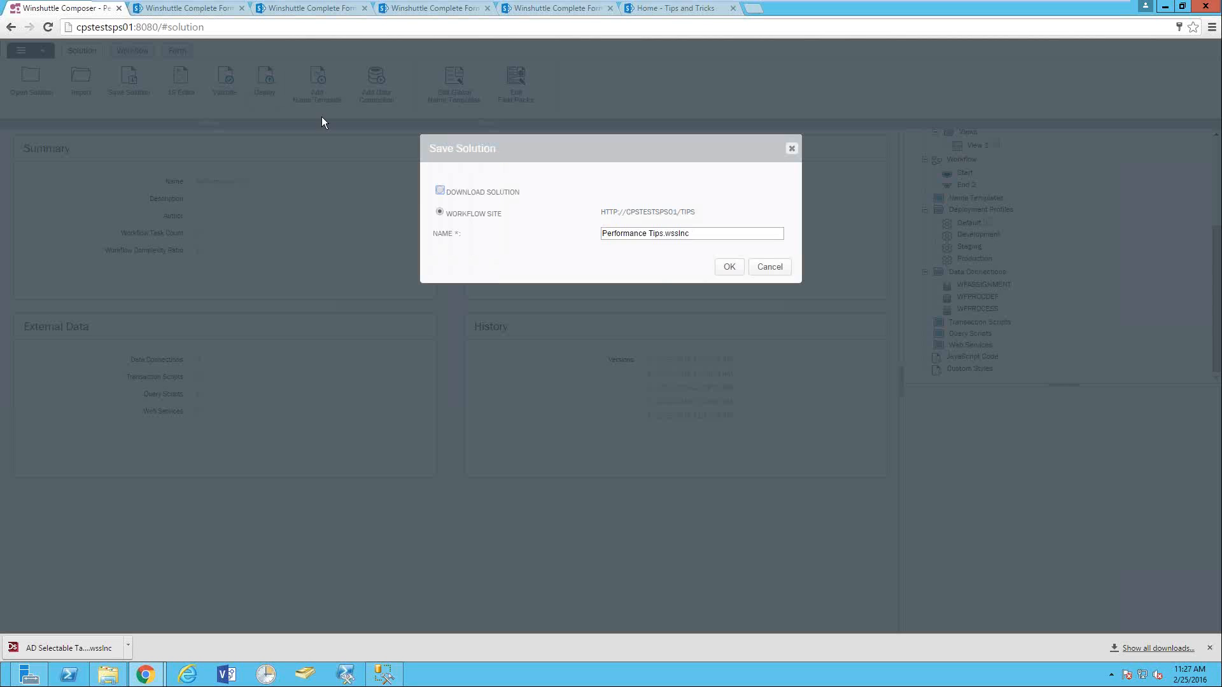
click(727, 267)
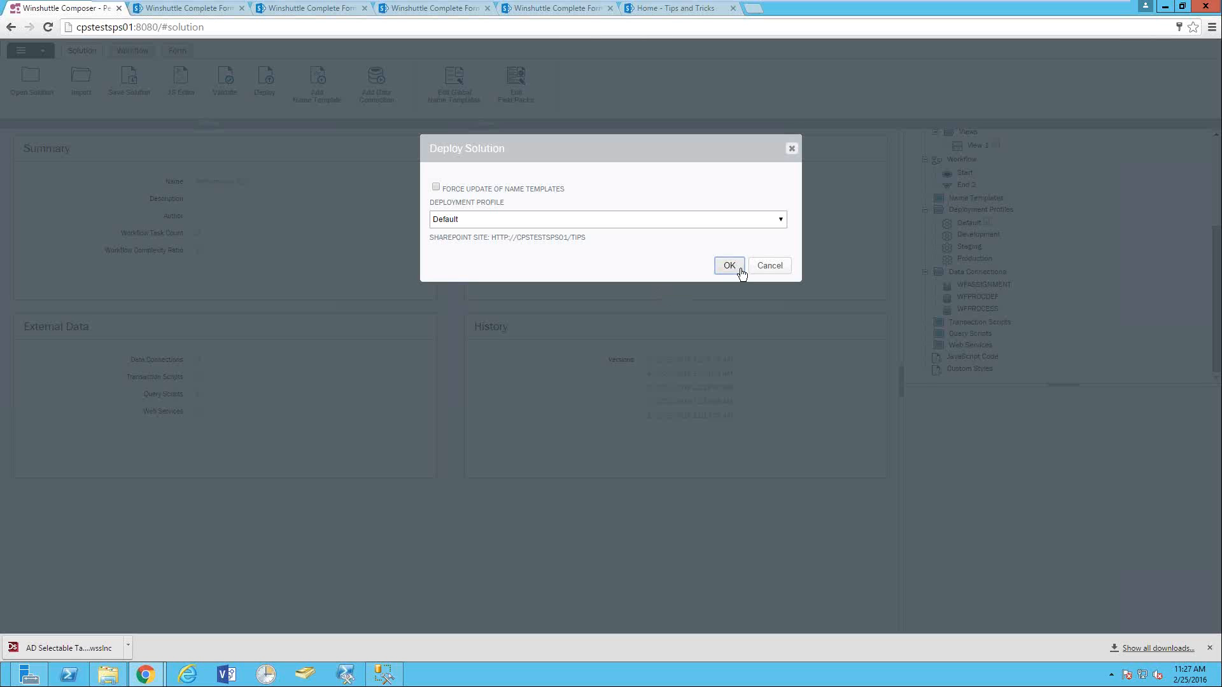
click(729, 266)
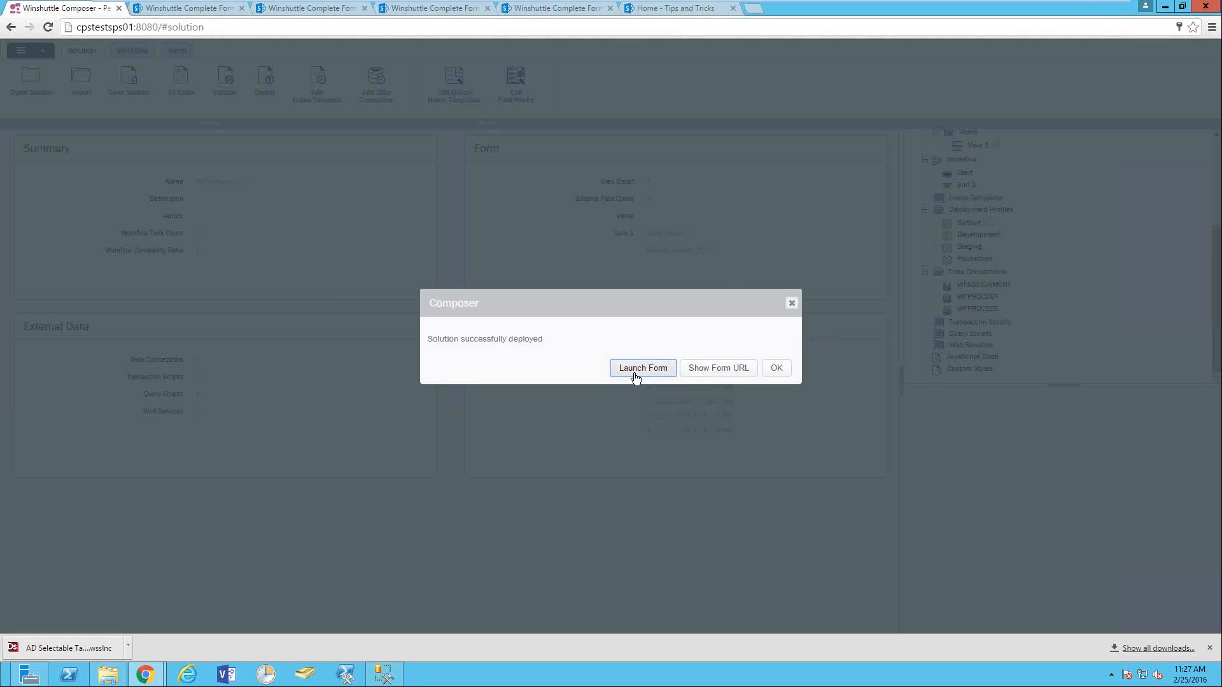
click(640, 369)
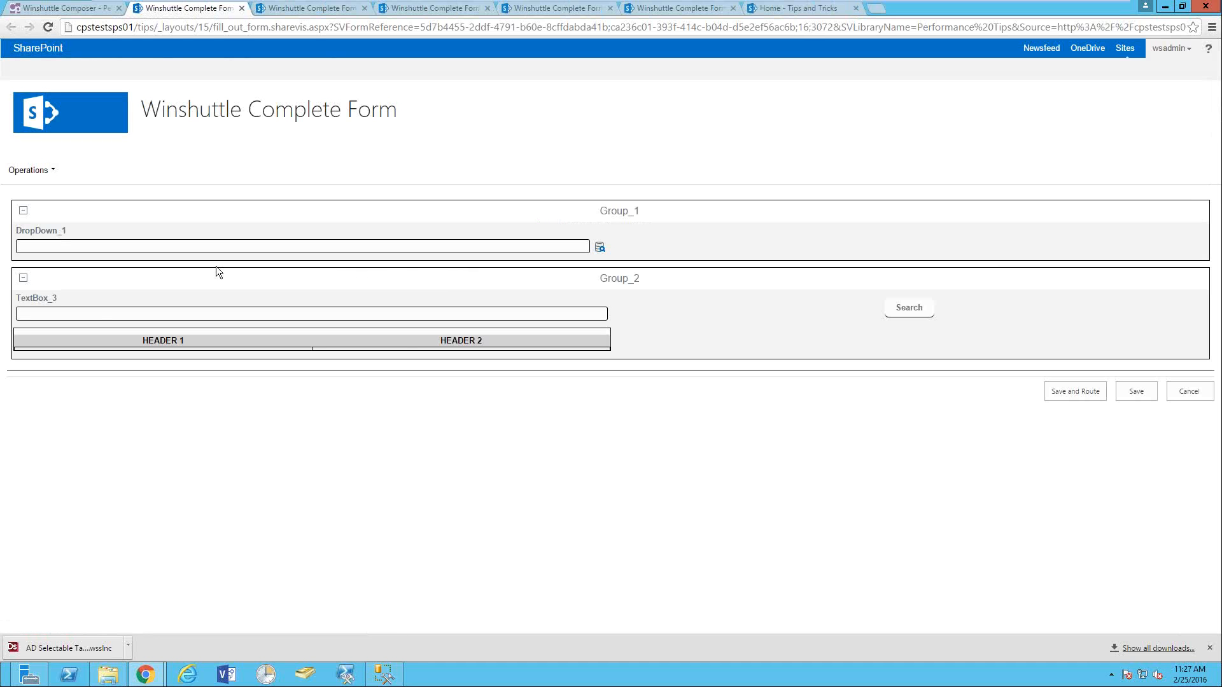
- Search the form for 'Test', then clear the term and search again with it empty
click(89, 313)
text(Test)
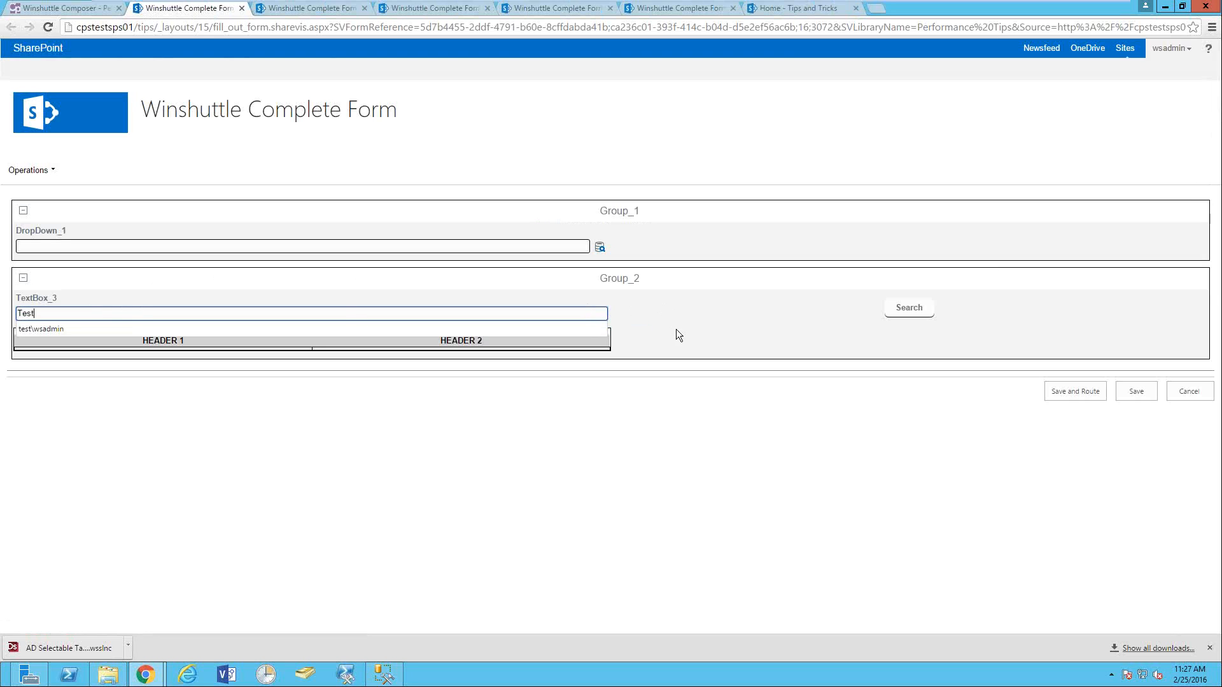
click(898, 309)
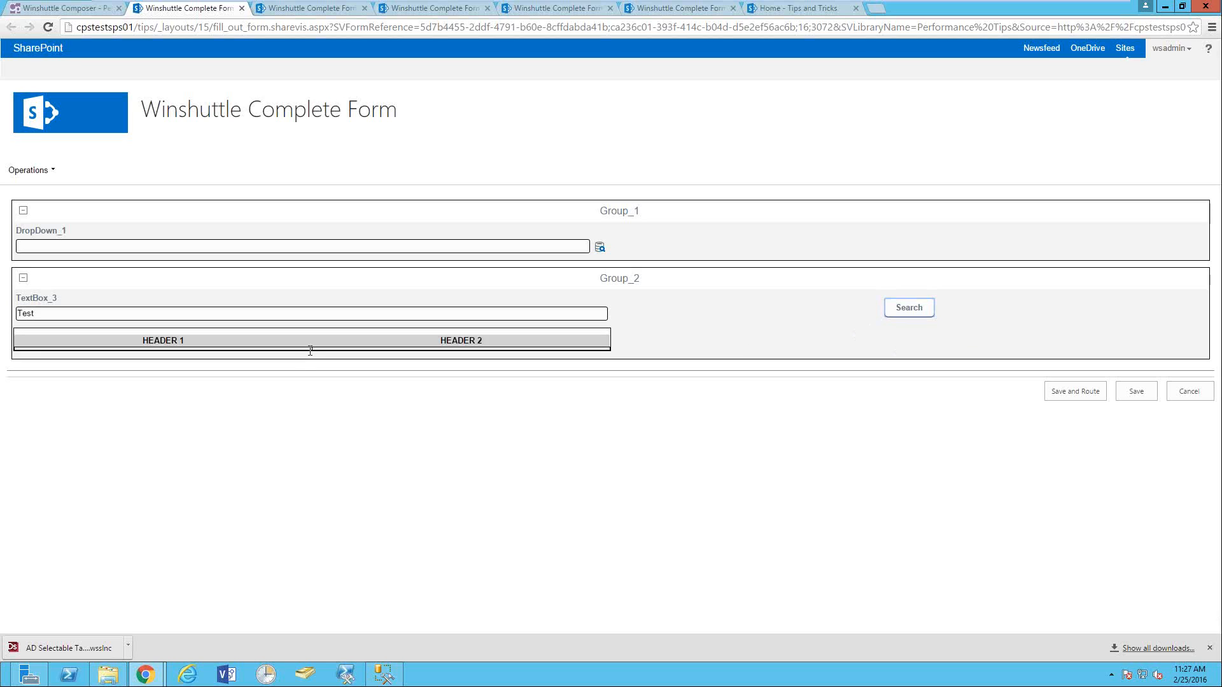
key(shift+Tab)
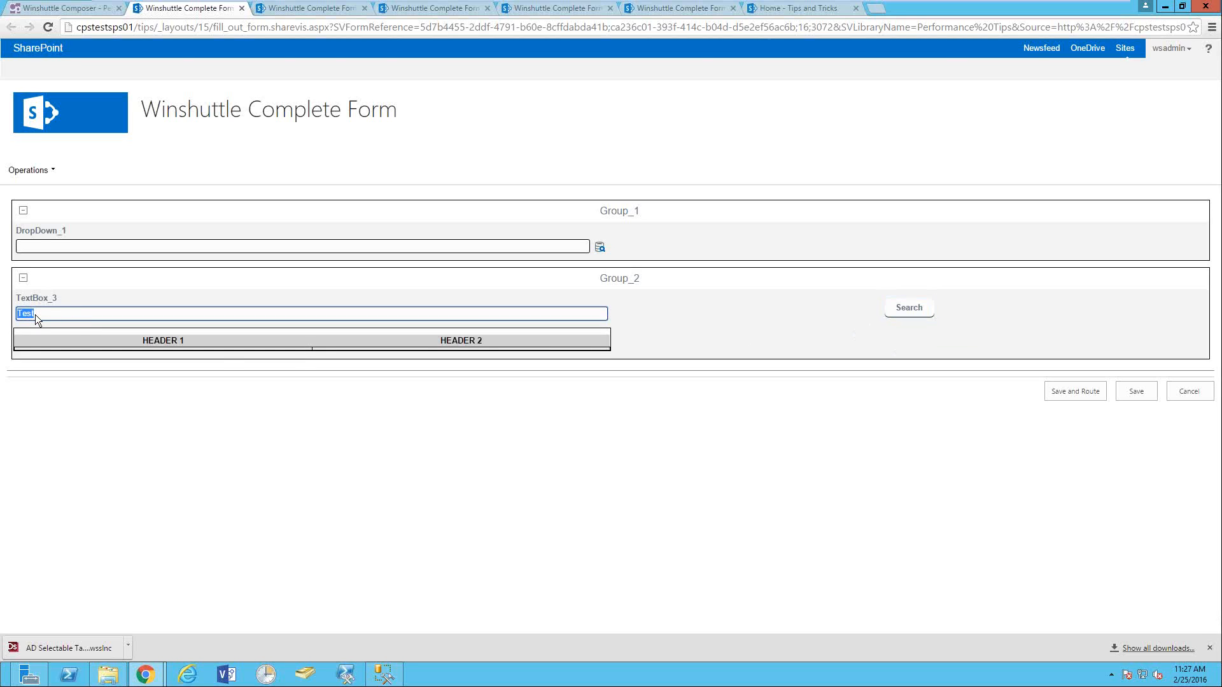
key(BackSpace)
click(901, 305)
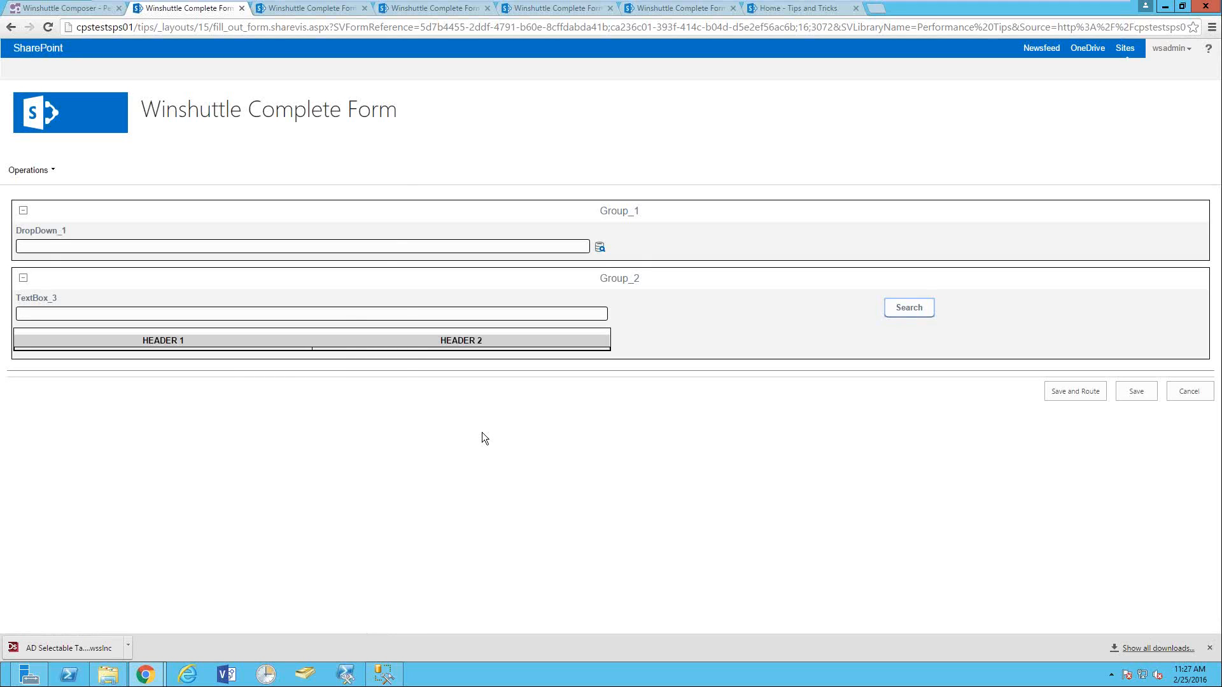
- Leave the form for the Test subsite home page and return to Winshuttle Composer
click(89, 106)
click(601, 130)
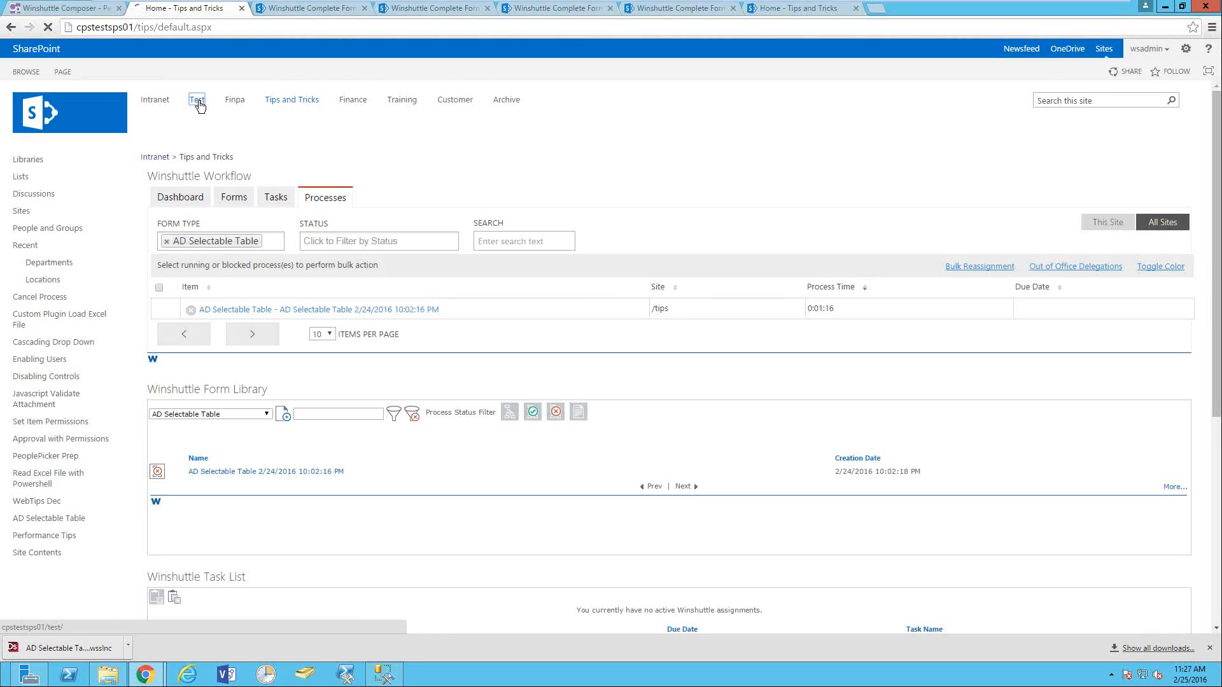
click(198, 100)
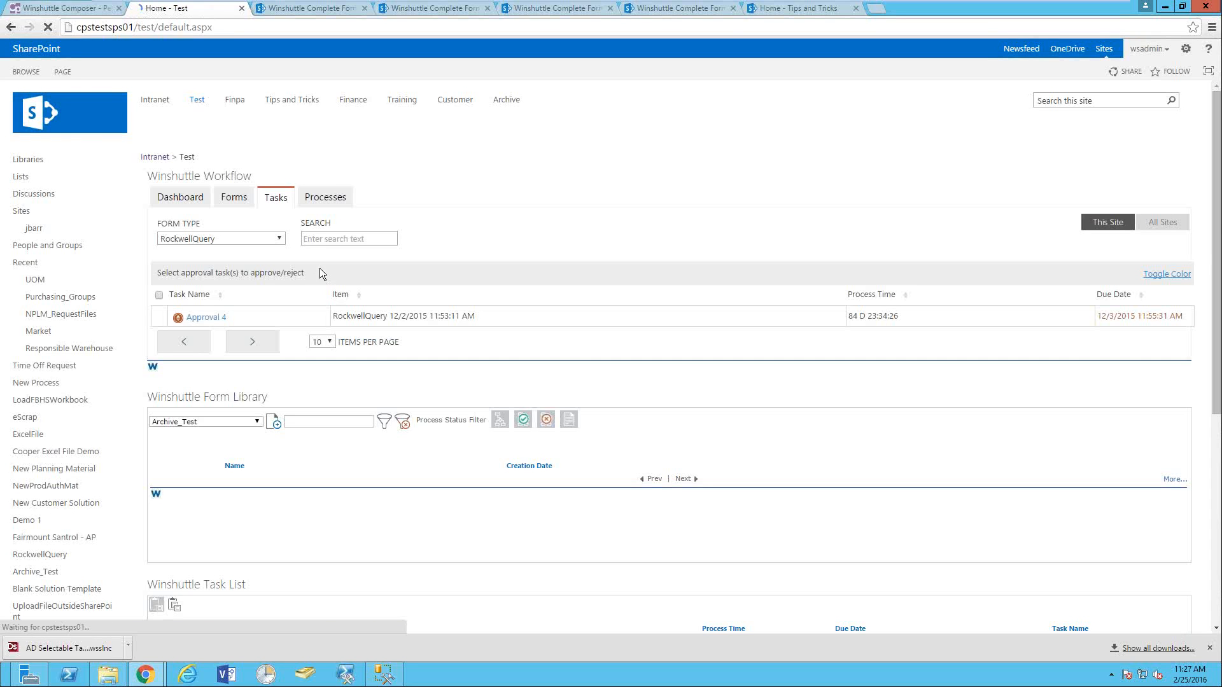
click(64, 8)
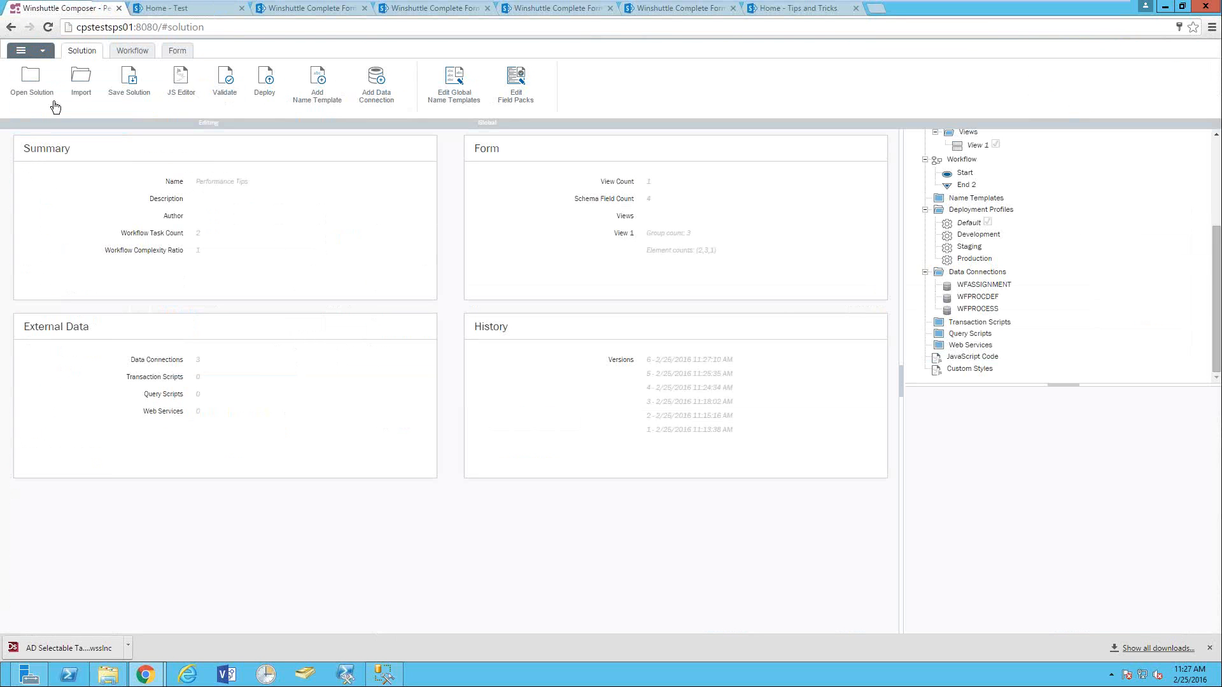
- Open the Test Performance solution in the form designer
click(32, 80)
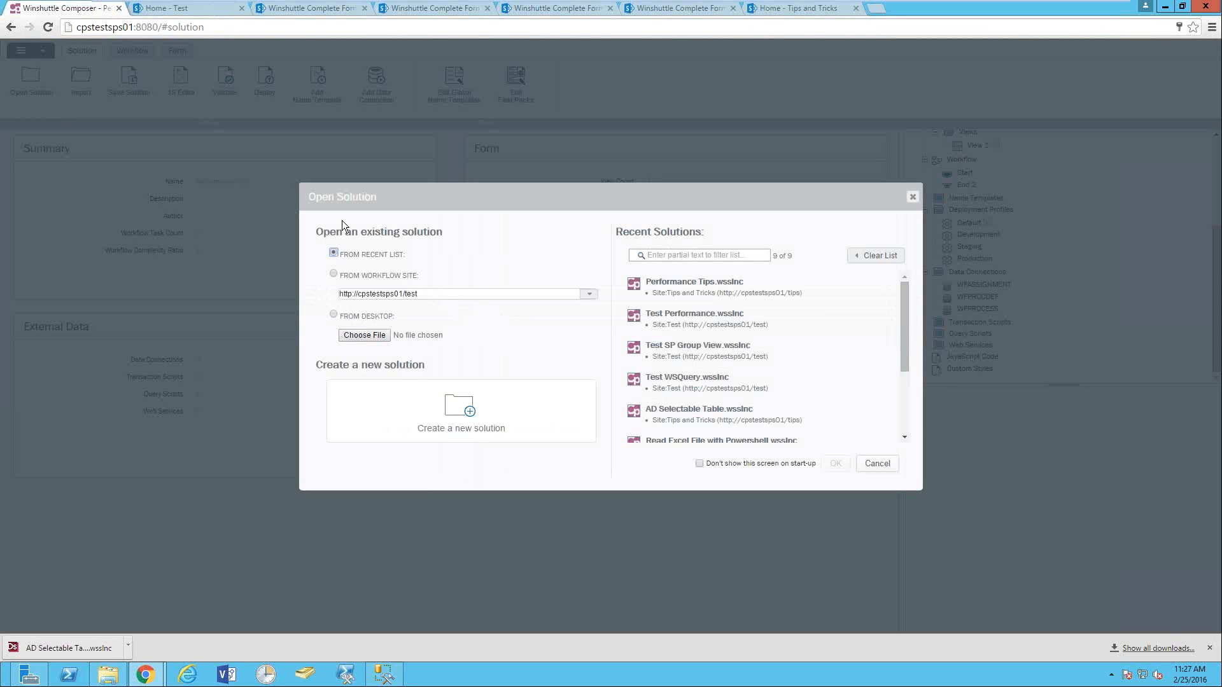
double_click(697, 312)
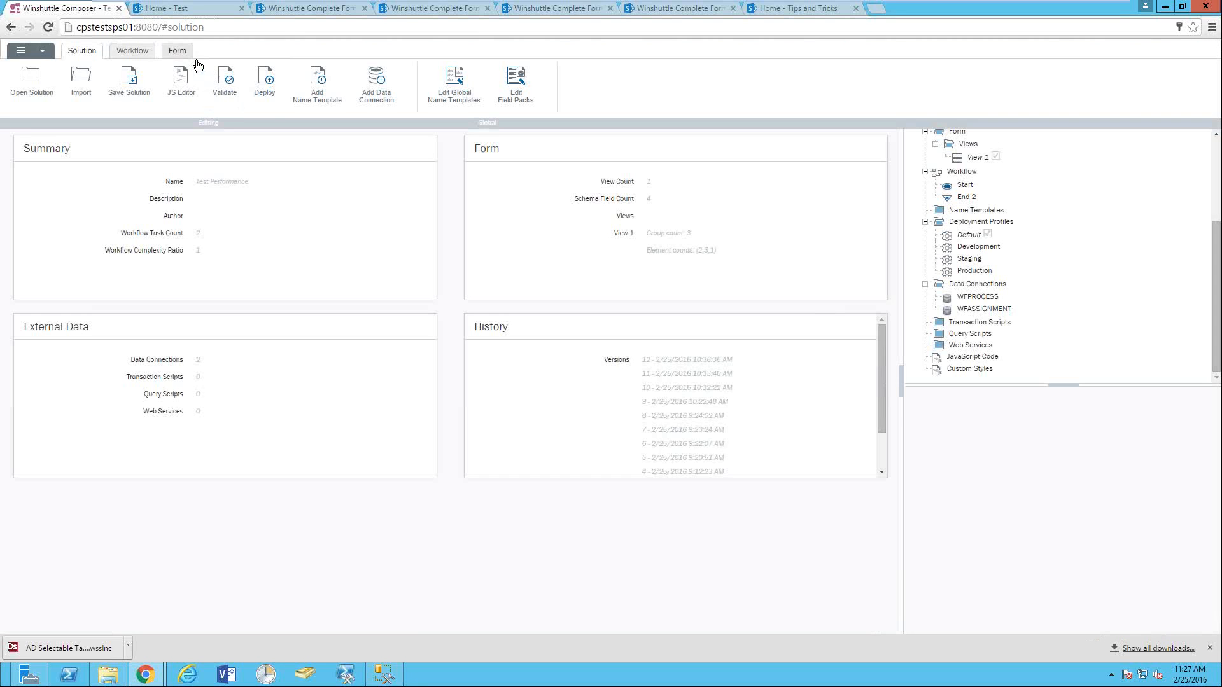
click(178, 53)
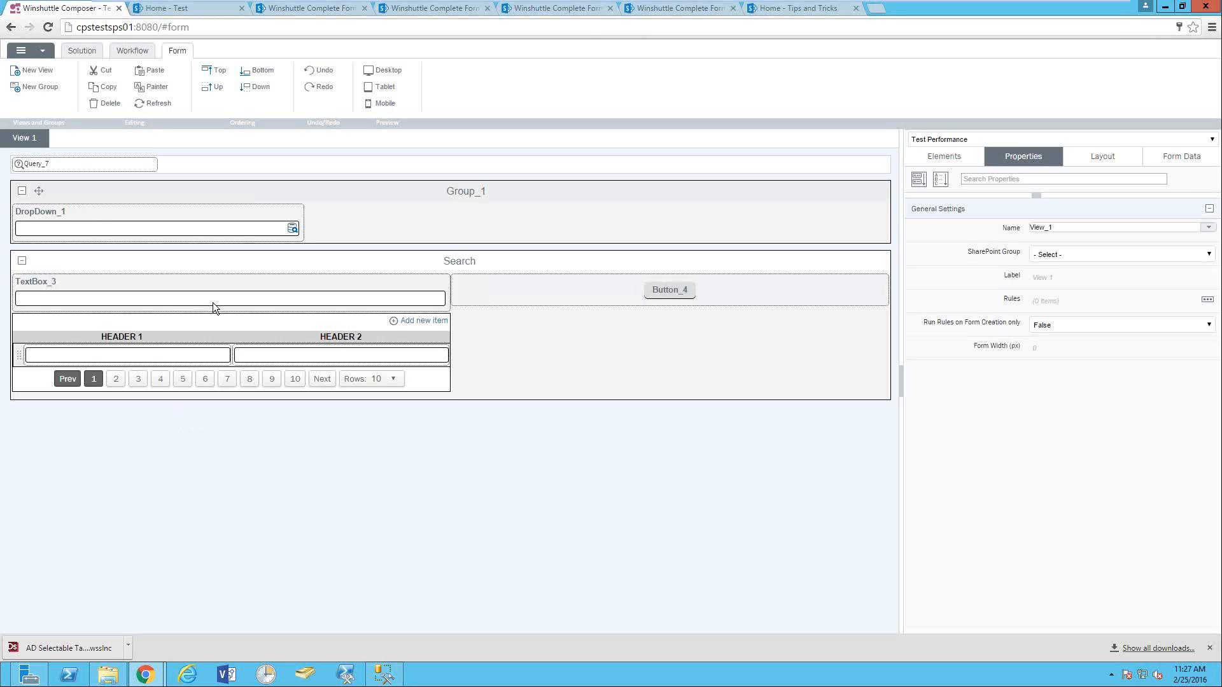
- Set the repeating table's Paginate Content to False
click(309, 330)
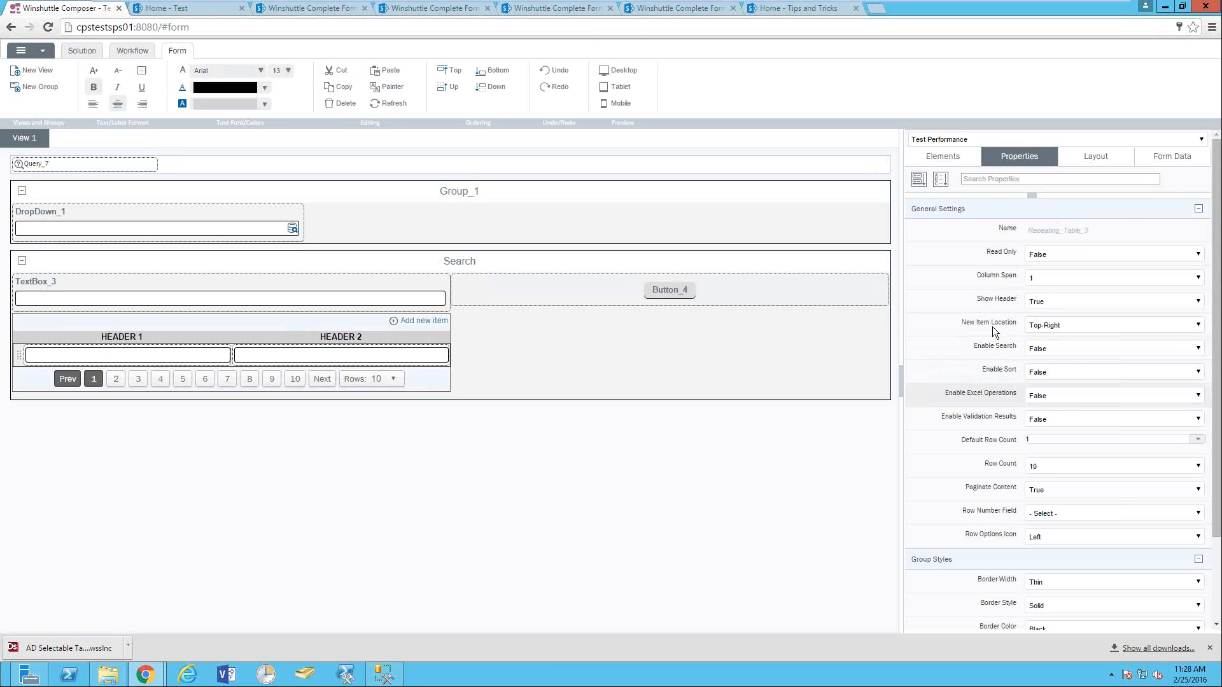
click(1063, 490)
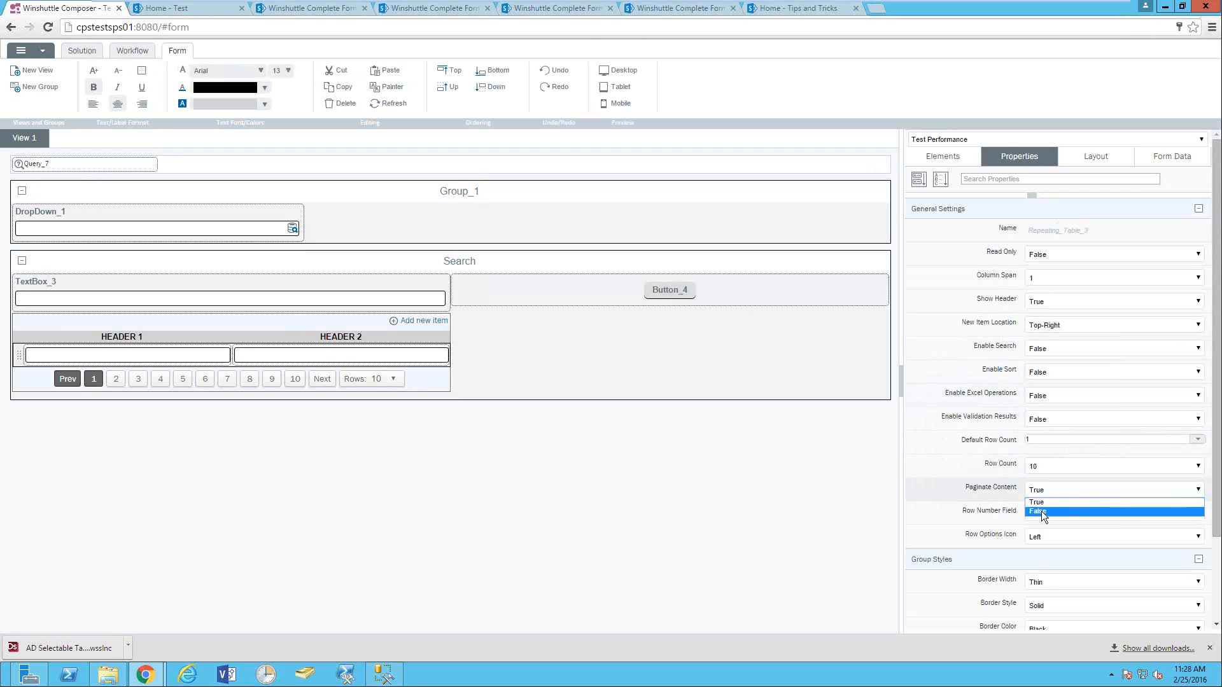
click(1041, 510)
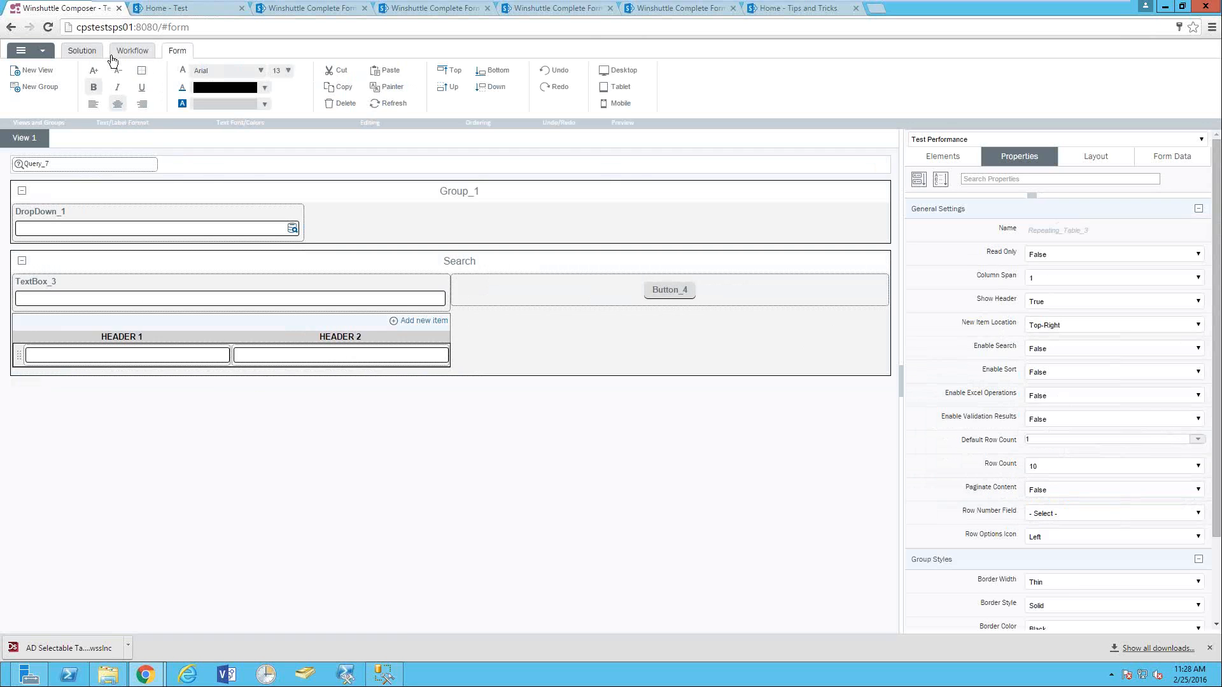
click(81, 50)
click(262, 83)
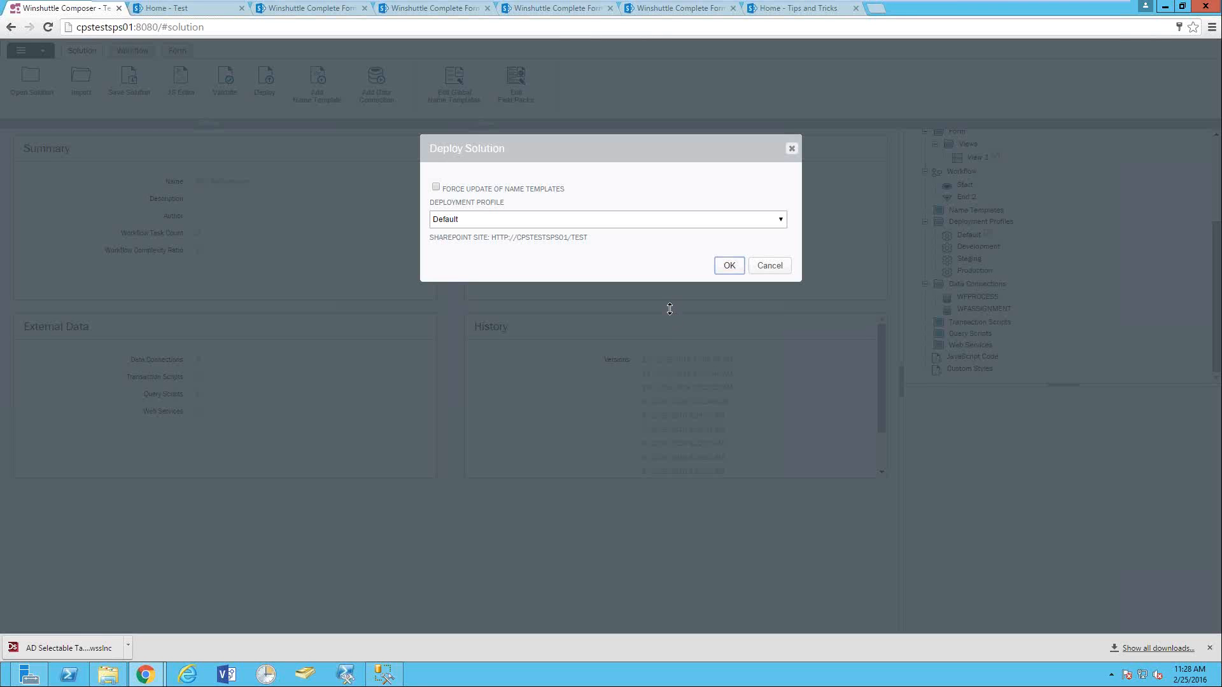
- Accept the Default deployment profile and launch the Test Performance form in SharePoint
key(Return)
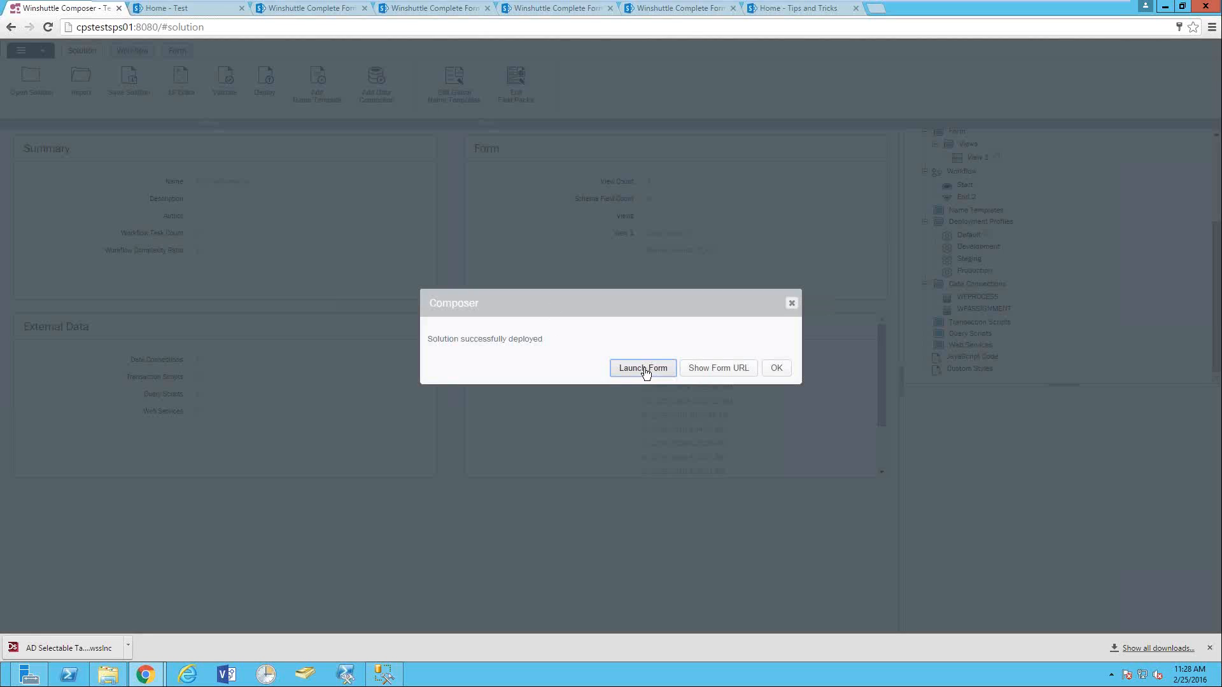
click(644, 369)
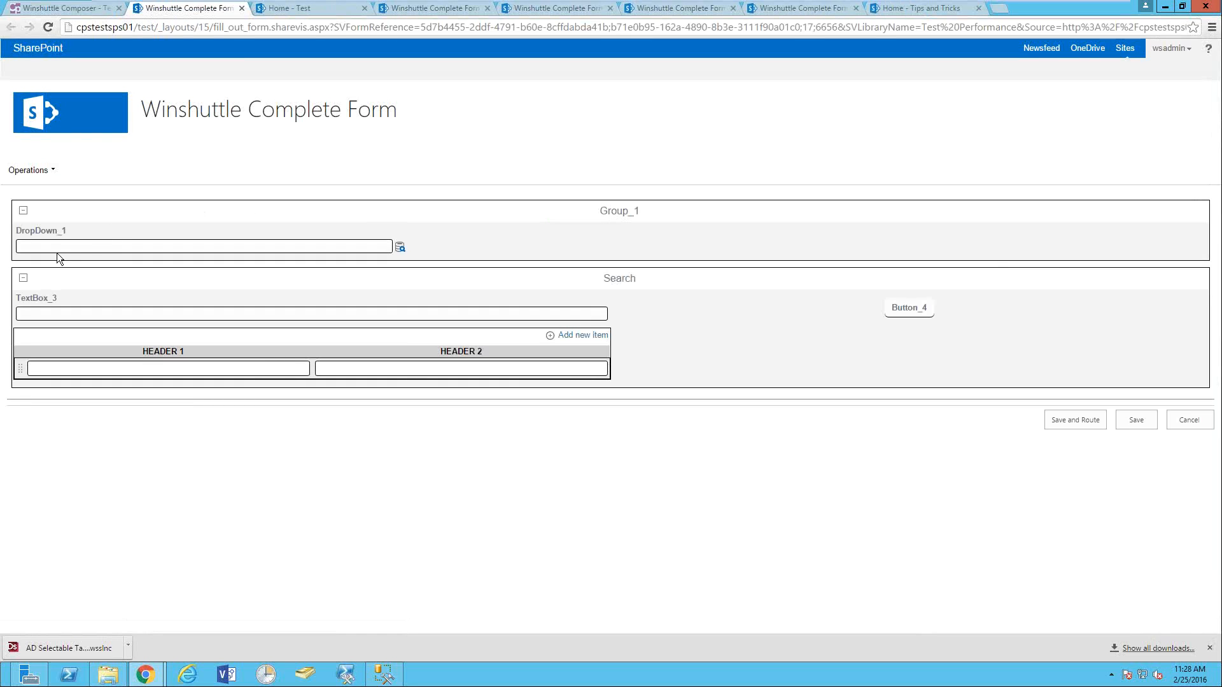
- Search TextBox_3 for 'Test' and scroll through the ten matching rows
click(116, 311)
text(Test)
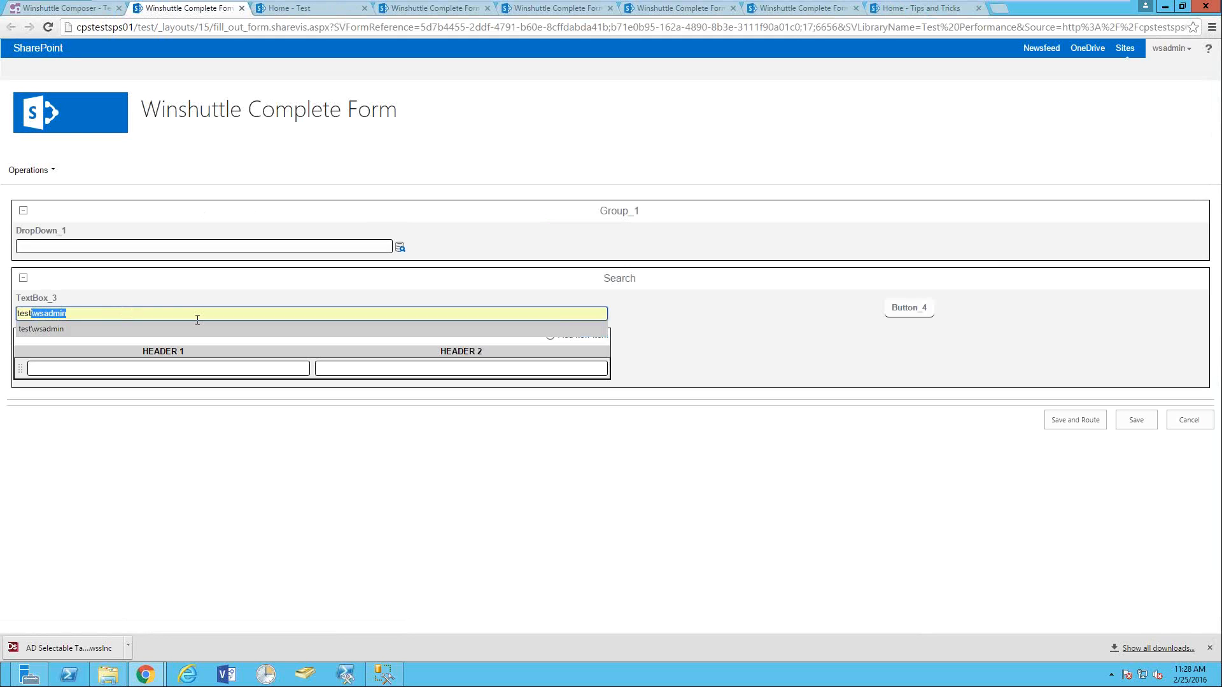
click(893, 306)
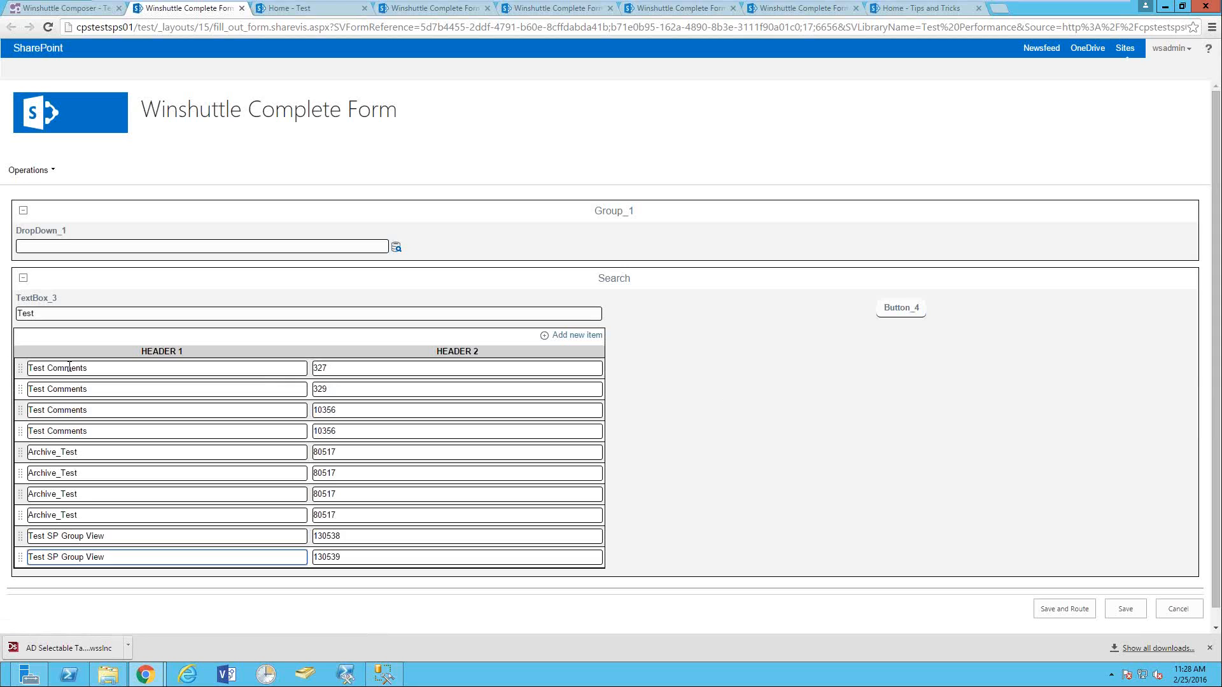
scroll(96, 389, down, 1)
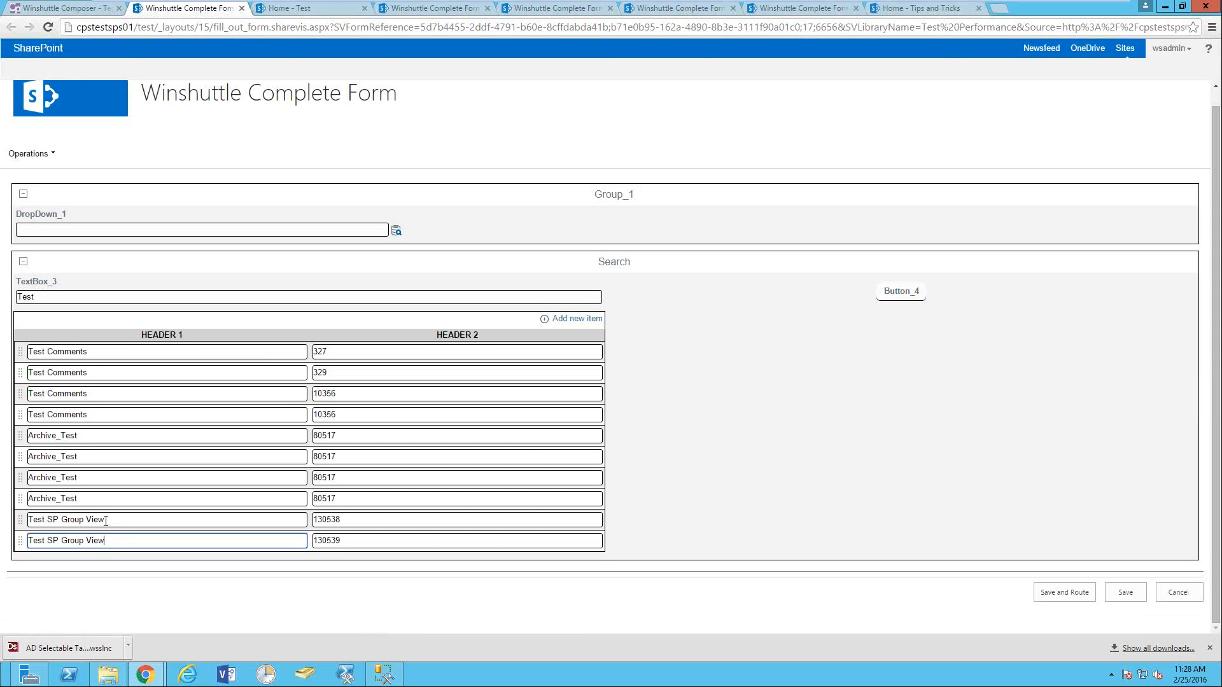
- Clear the search term and run Search again to return all records
drag(37, 297, 1, 298)
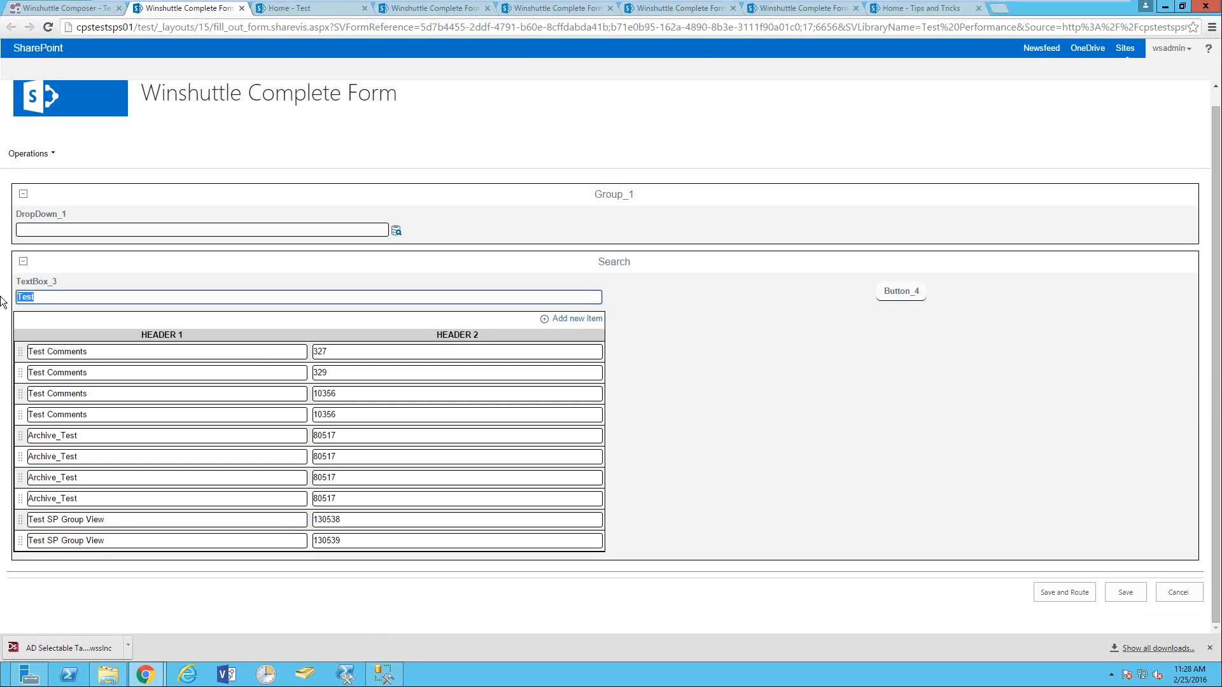
key(BackSpace)
click(909, 291)
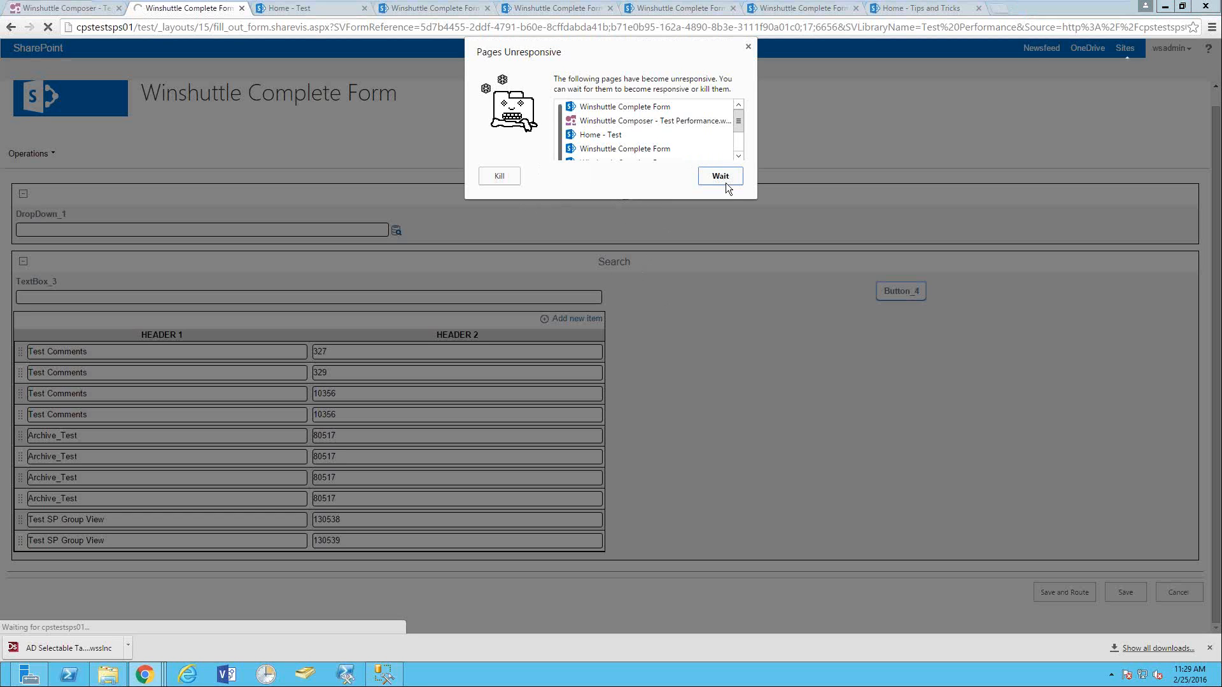
- Wait out the unresponsive page, scroll the full results list, then return to Composer
click(724, 177)
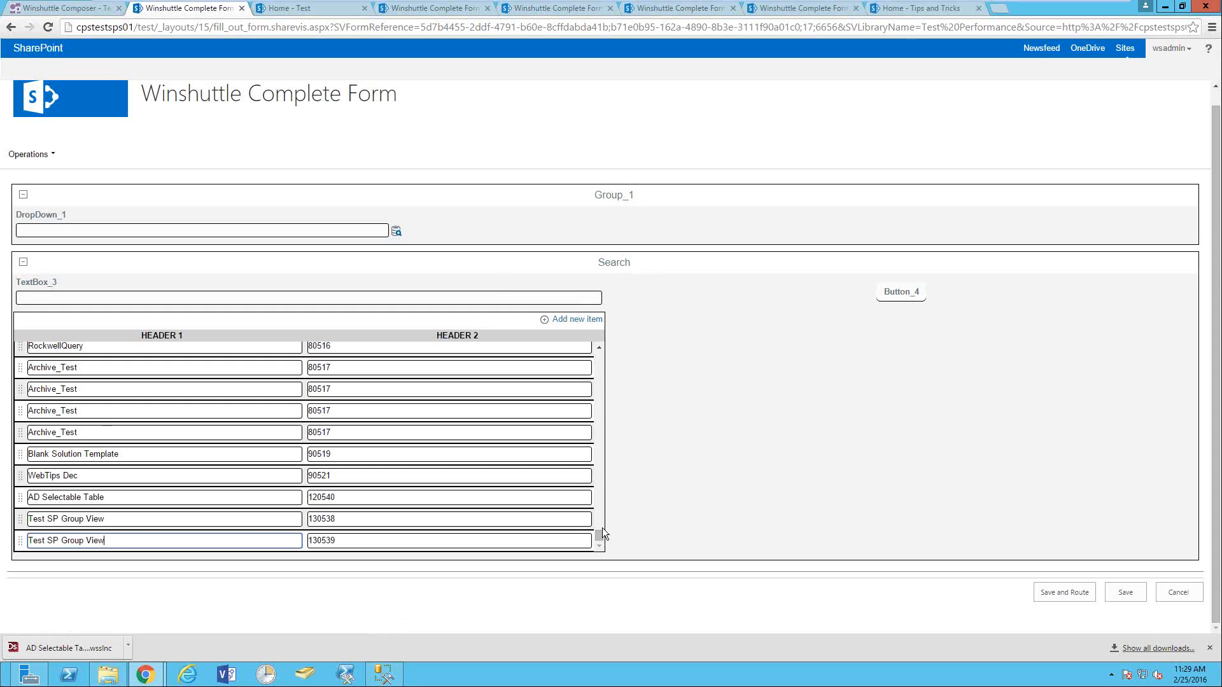
drag(599, 532, 604, 606)
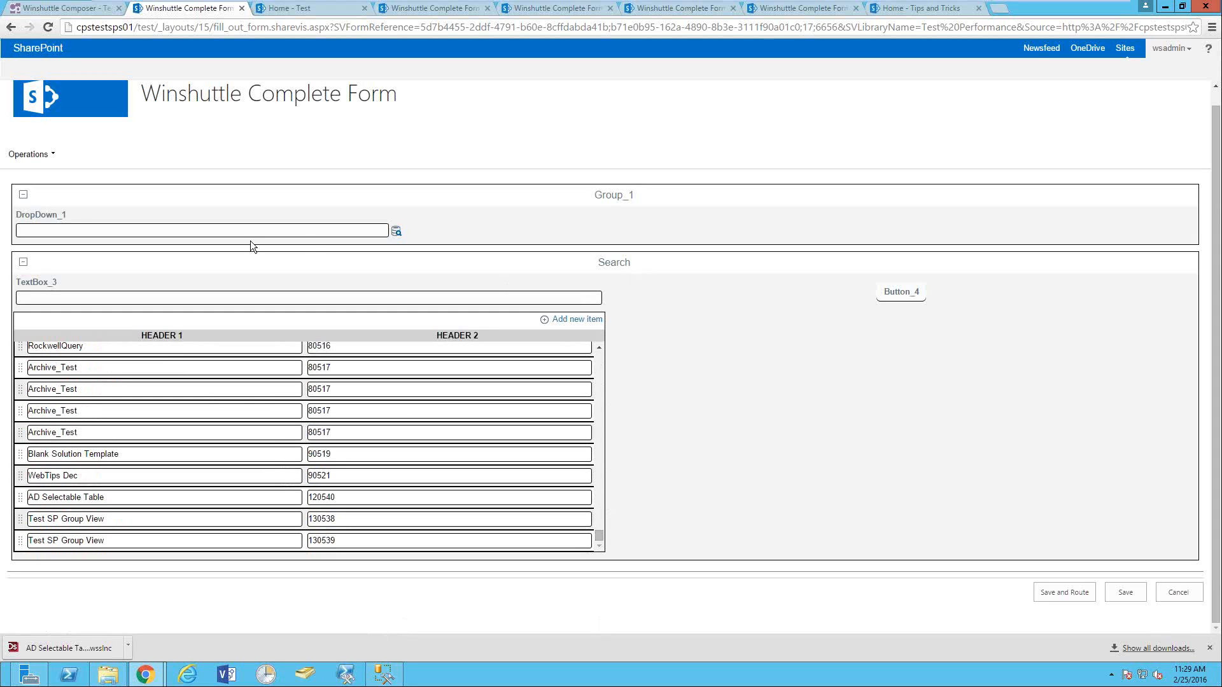
click(80, 294)
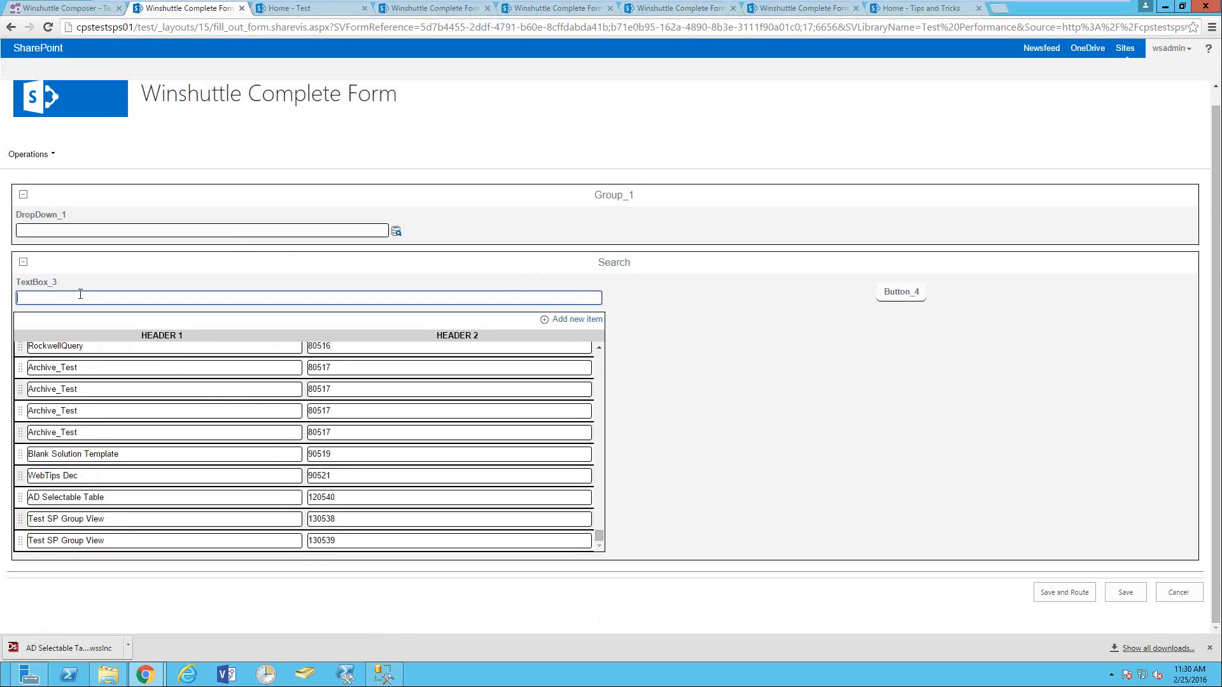
click(62, 14)
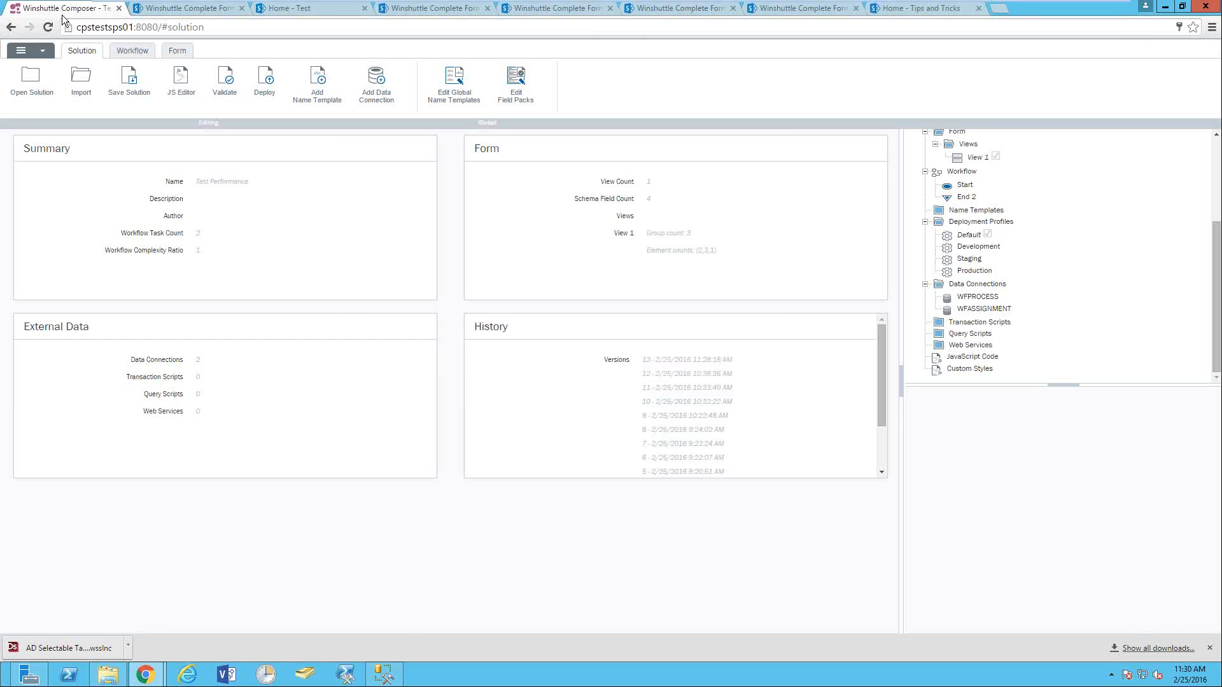
- Set Repeating_Table_2's Paginate Content and Enable Search properties to True
click(177, 52)
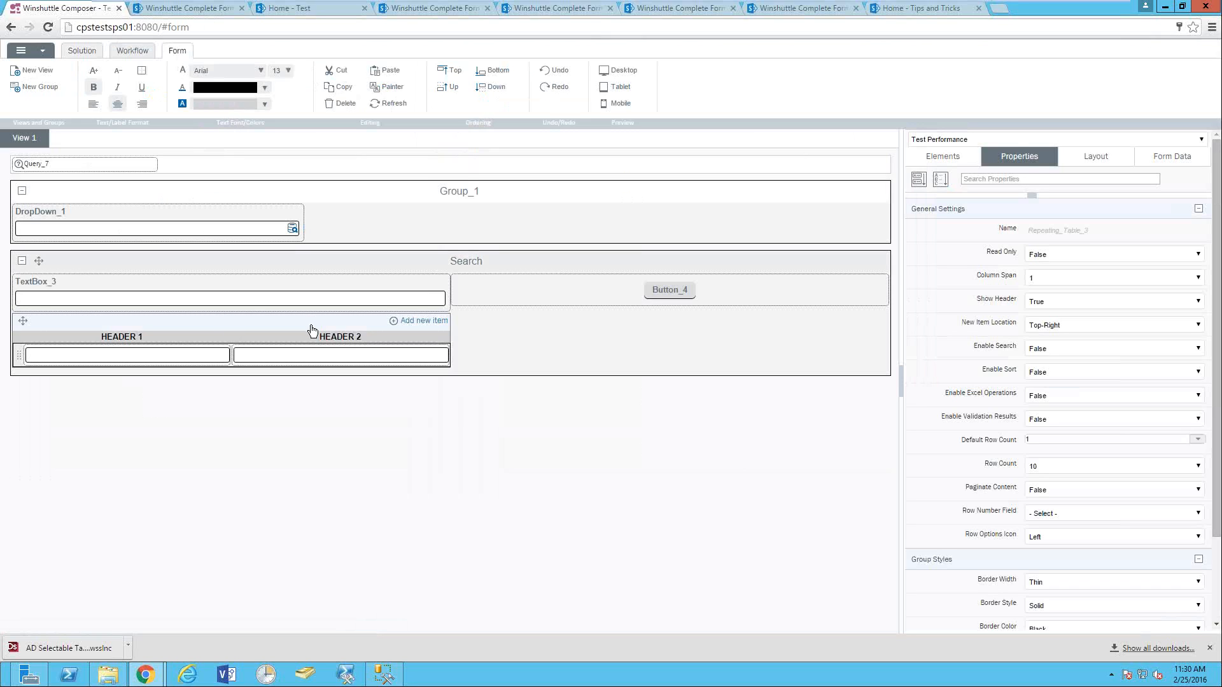
click(1038, 471)
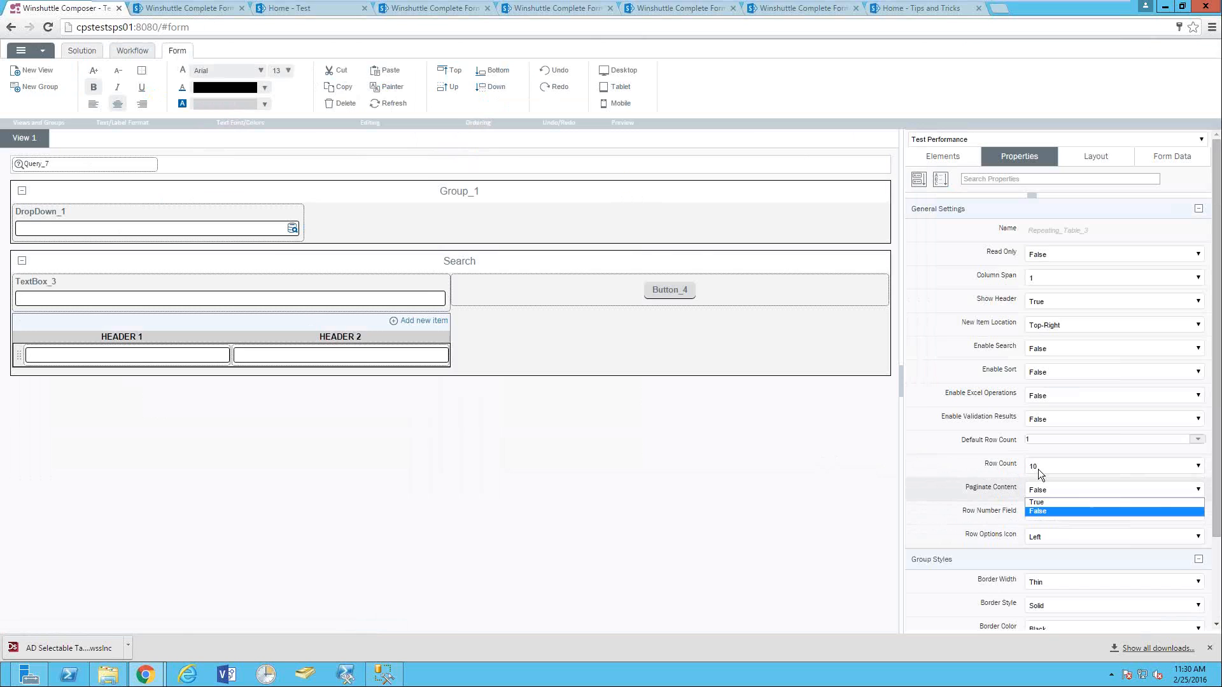
click(1039, 502)
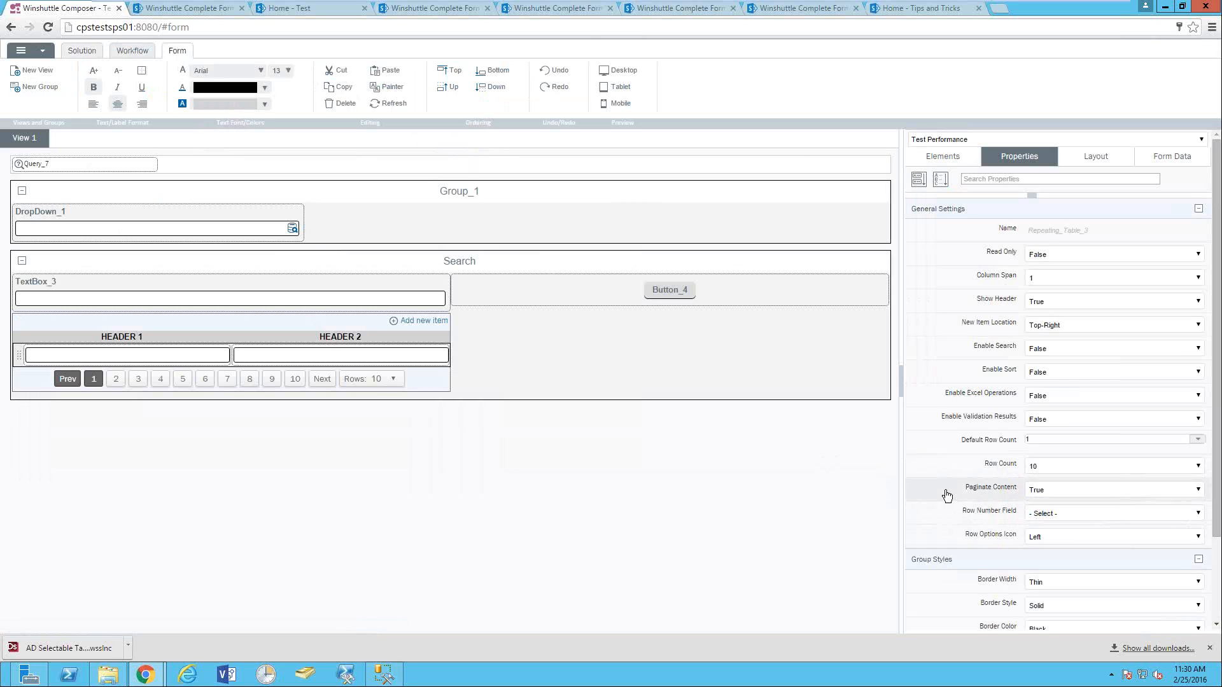
scroll(1028, 533, down, 3)
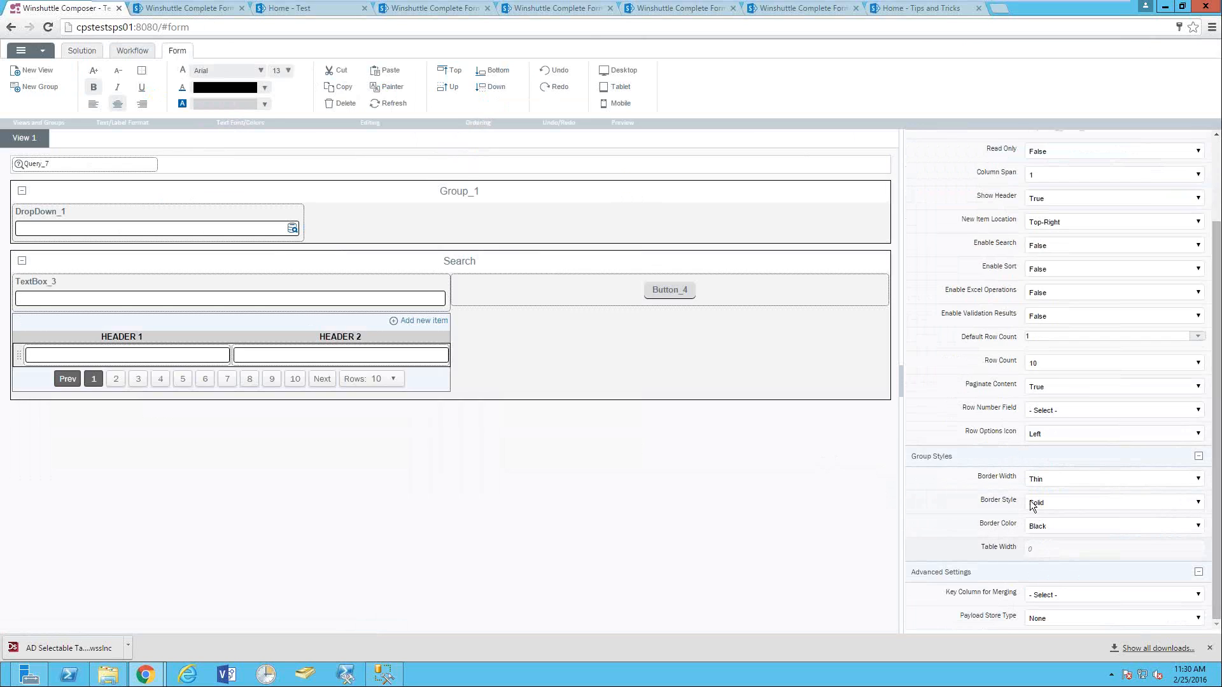
scroll(1025, 432, up, 1)
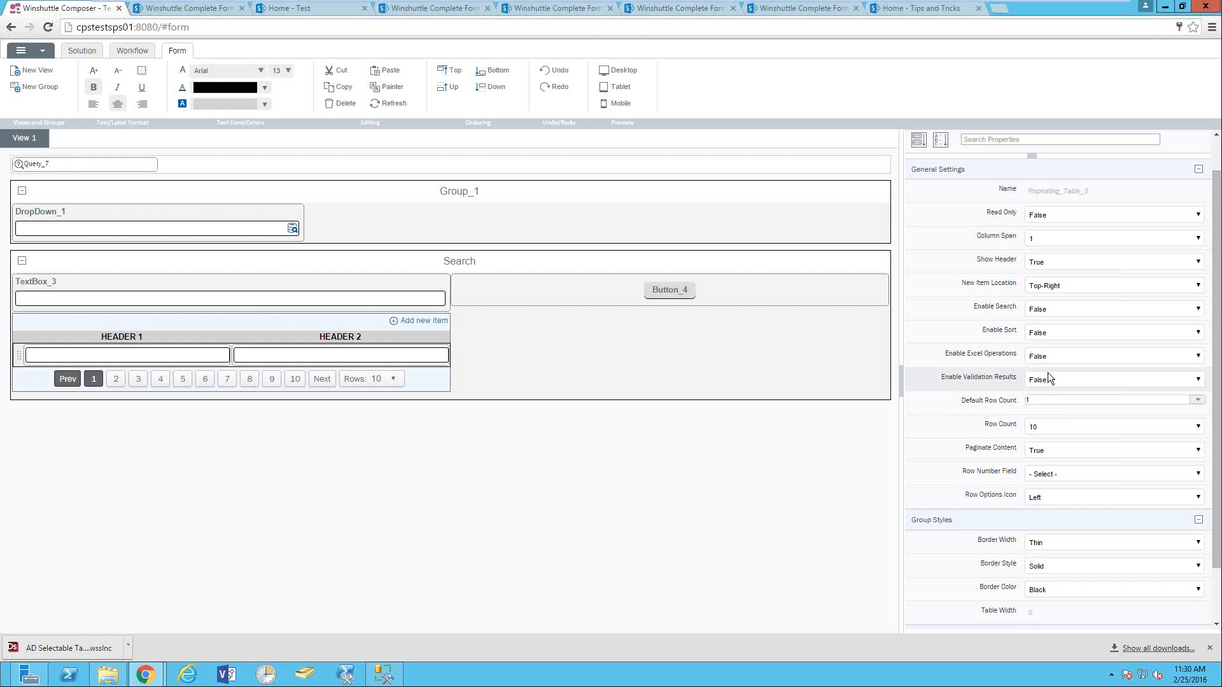
scroll(1059, 376, up, 1)
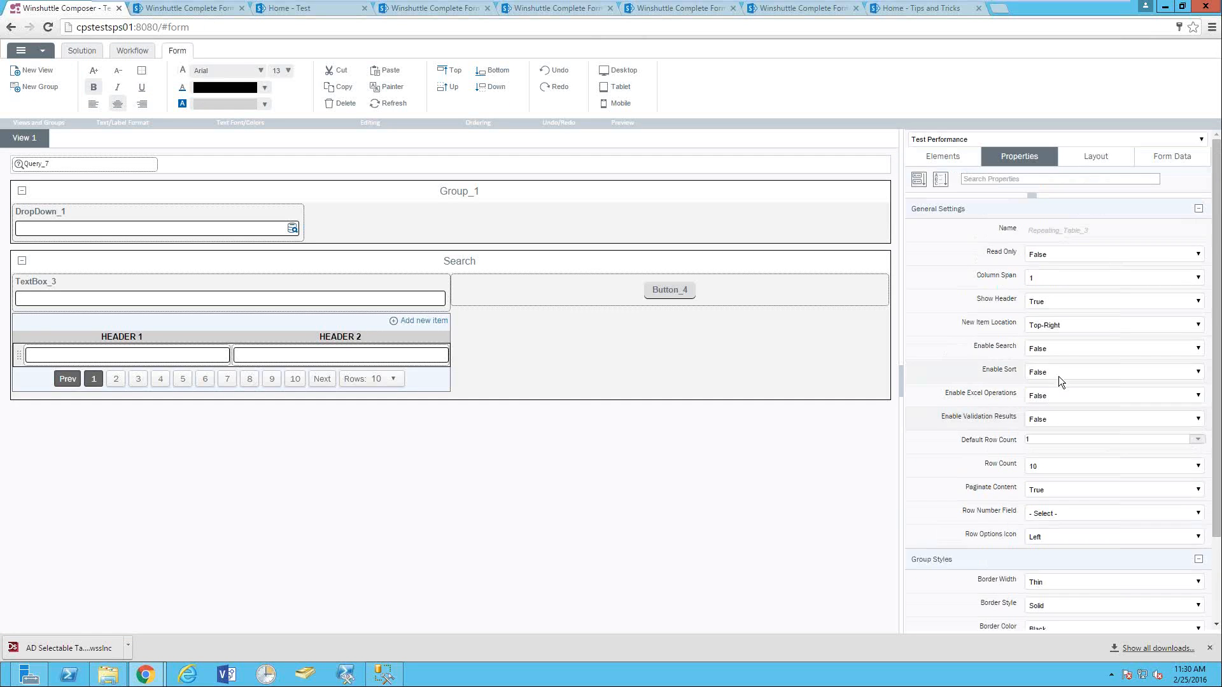
click(1048, 369)
click(1048, 369)
click(1045, 355)
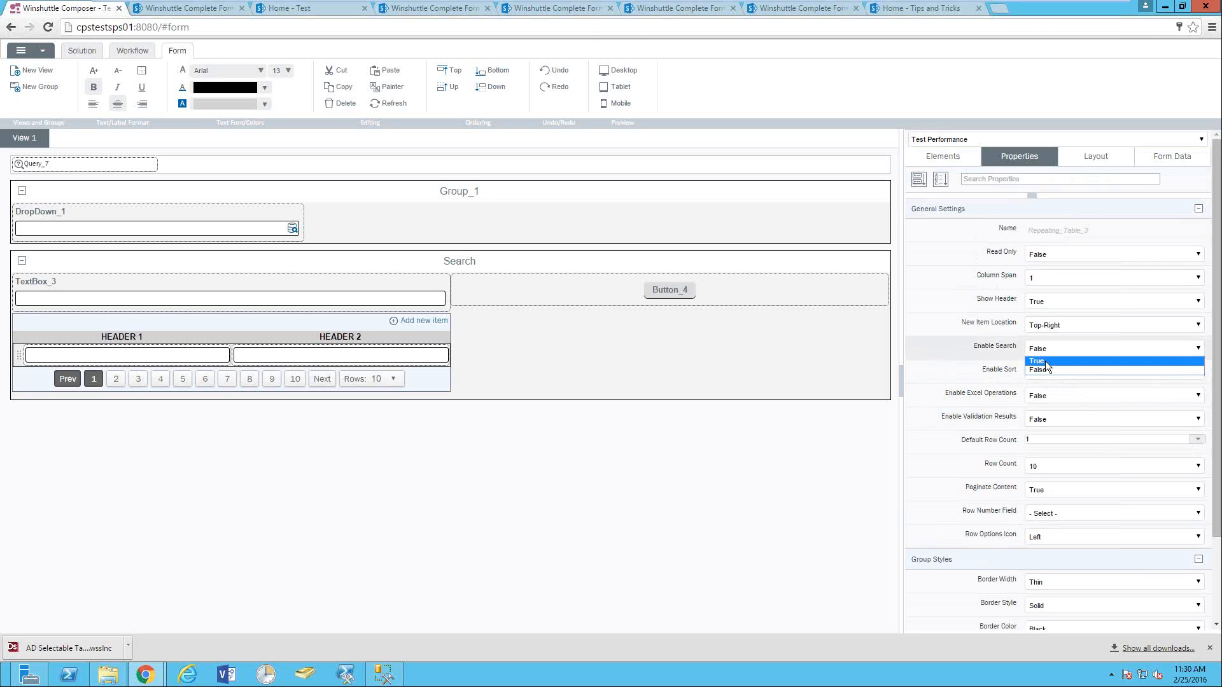
click(1045, 361)
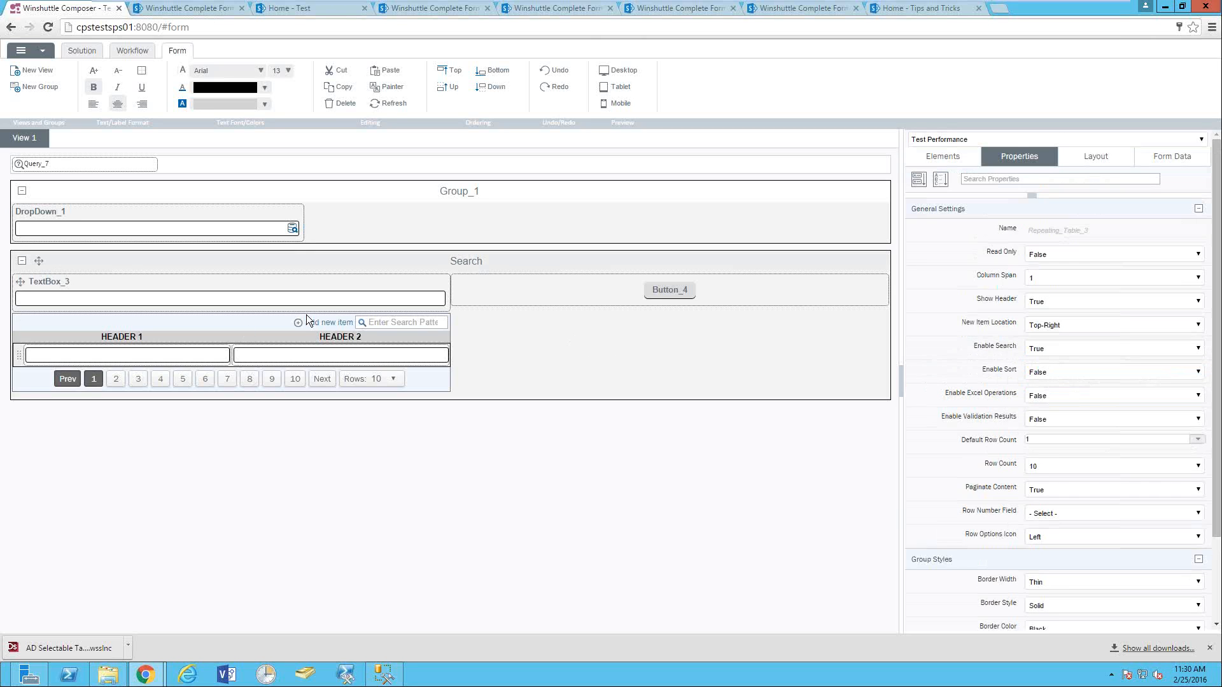
click(82, 51)
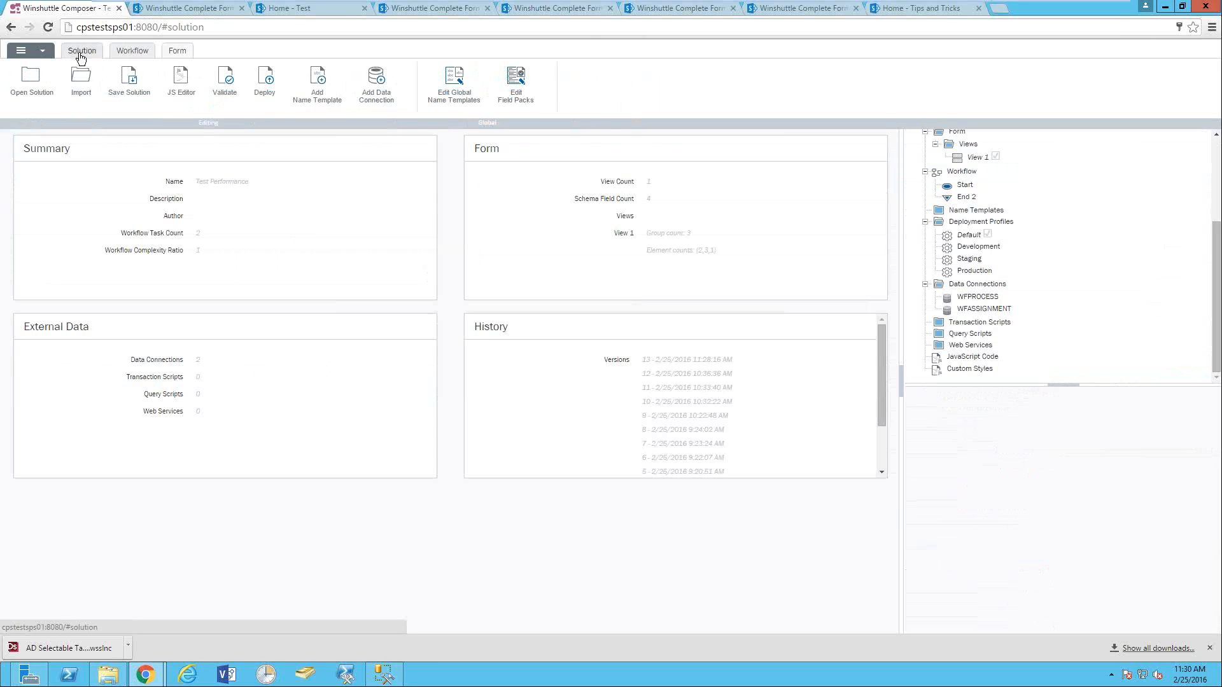
- Redeploy Test Performance with the Default profile and open the form, focusing TextBox_3
click(272, 87)
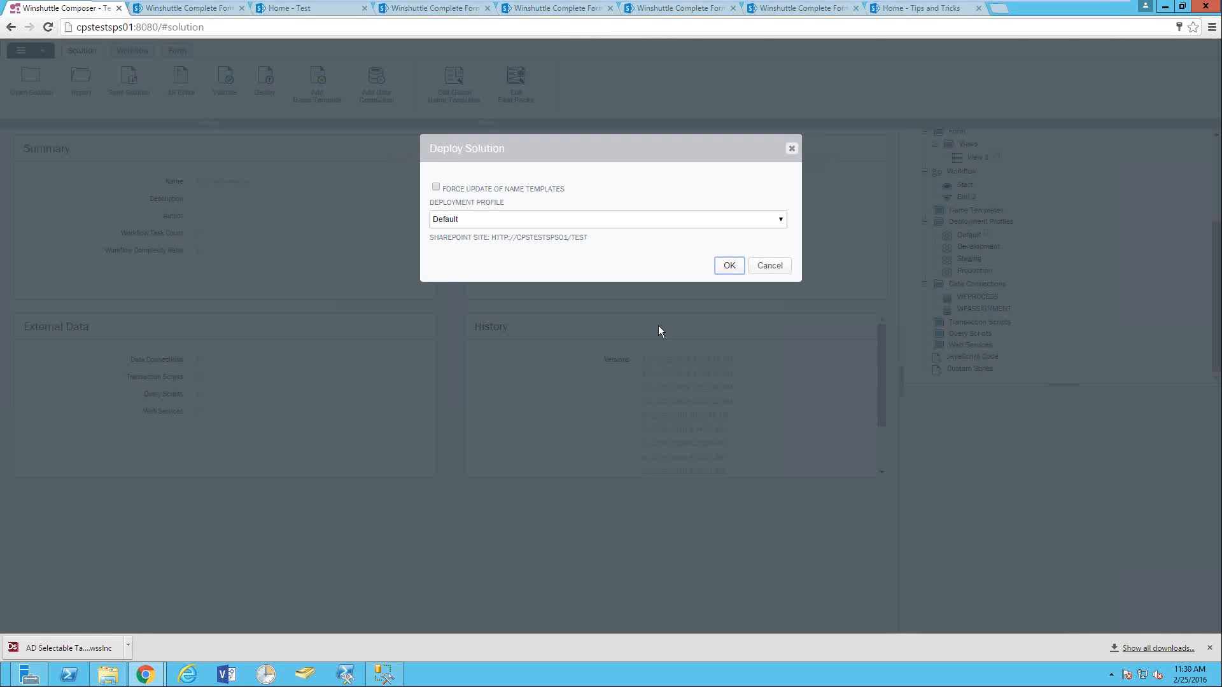
click(726, 265)
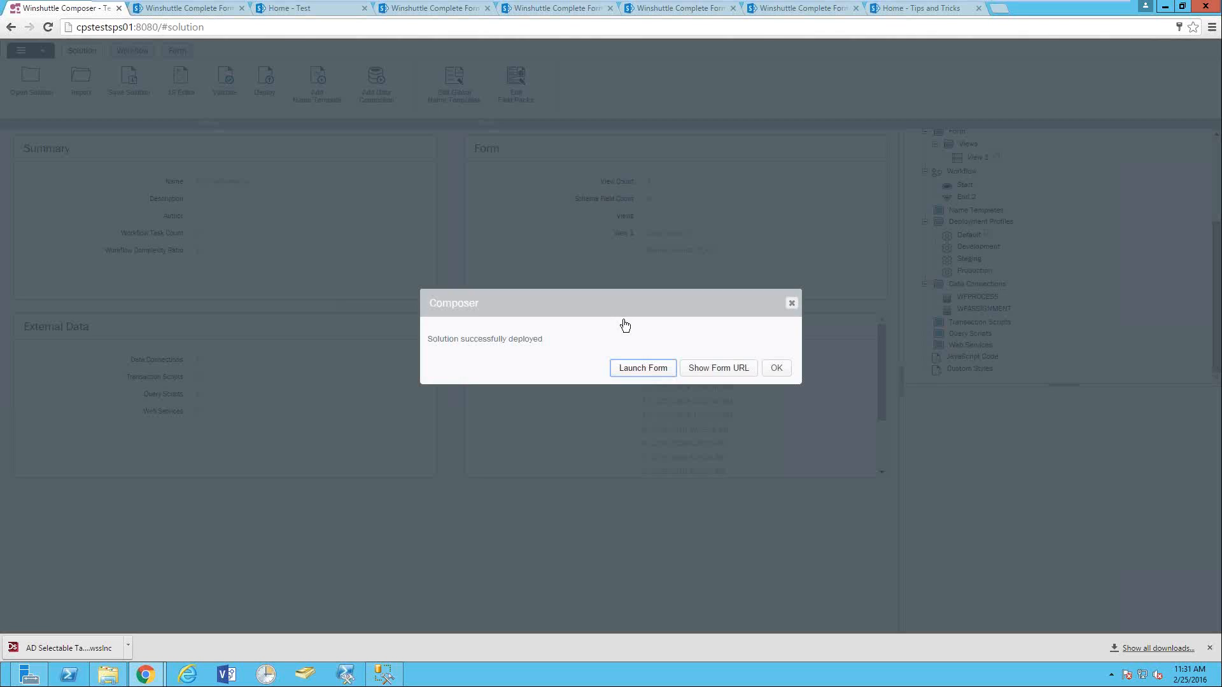
click(643, 372)
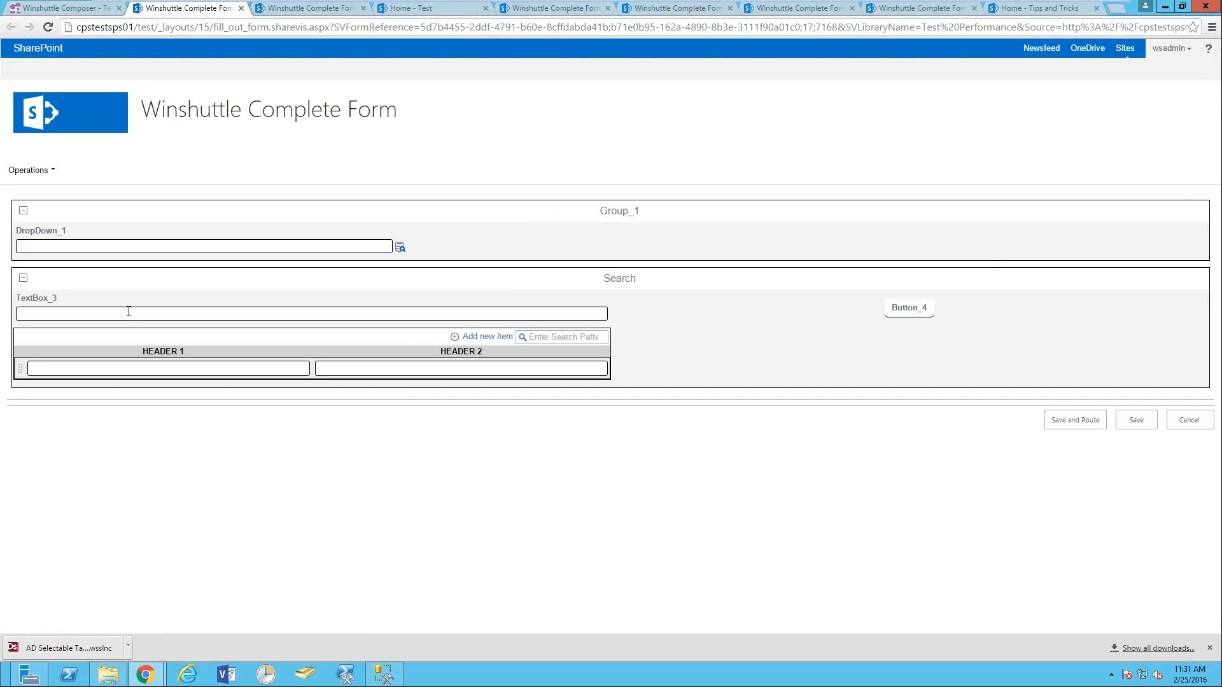
click(128, 312)
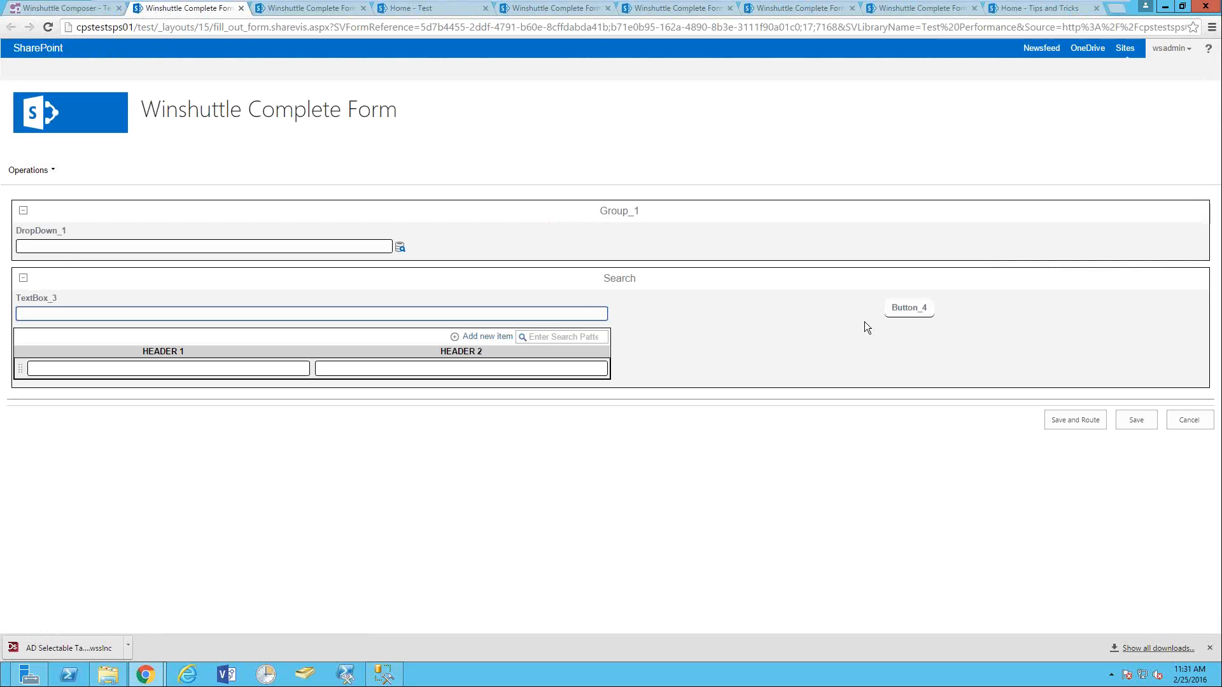
- Run the form's Button_4 search to load process records into the 10-row, 30-page table
click(911, 308)
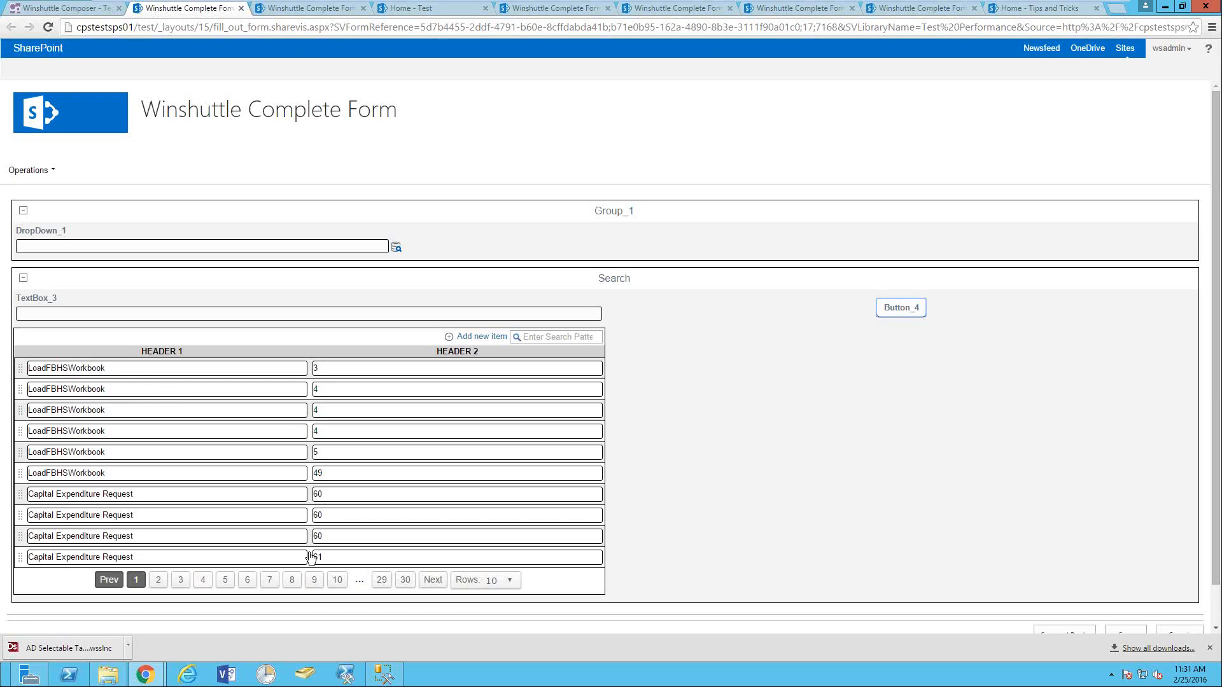
click(405, 583)
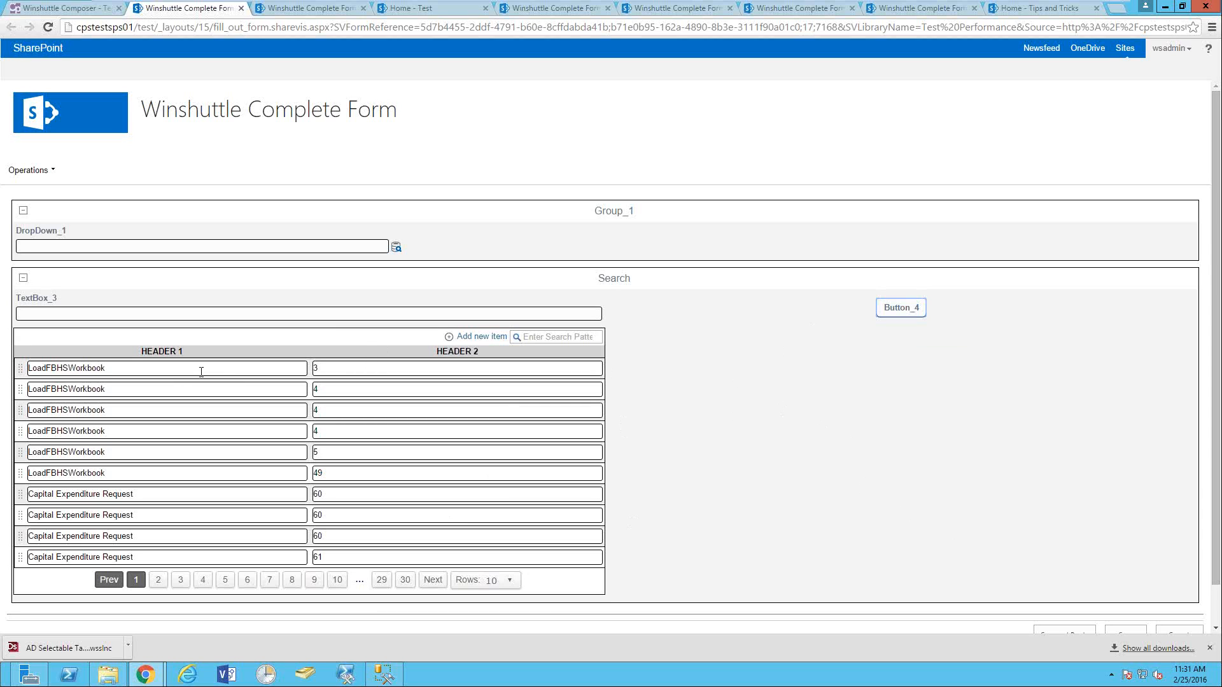
- Filter the repeating table by entering 61 in its search box
click(546, 339)
text(61)
key(Return)
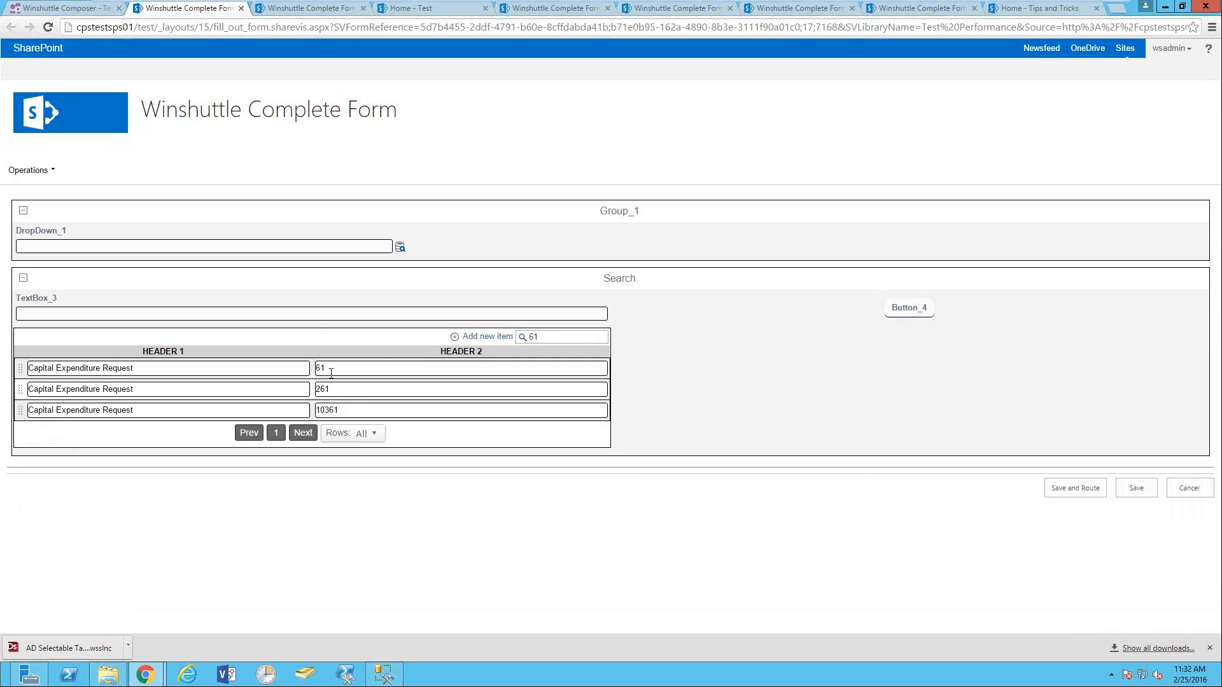
- Sort the table by the HEADER 2 column and check the third row's options menu
click(437, 354)
right_click(21, 412)
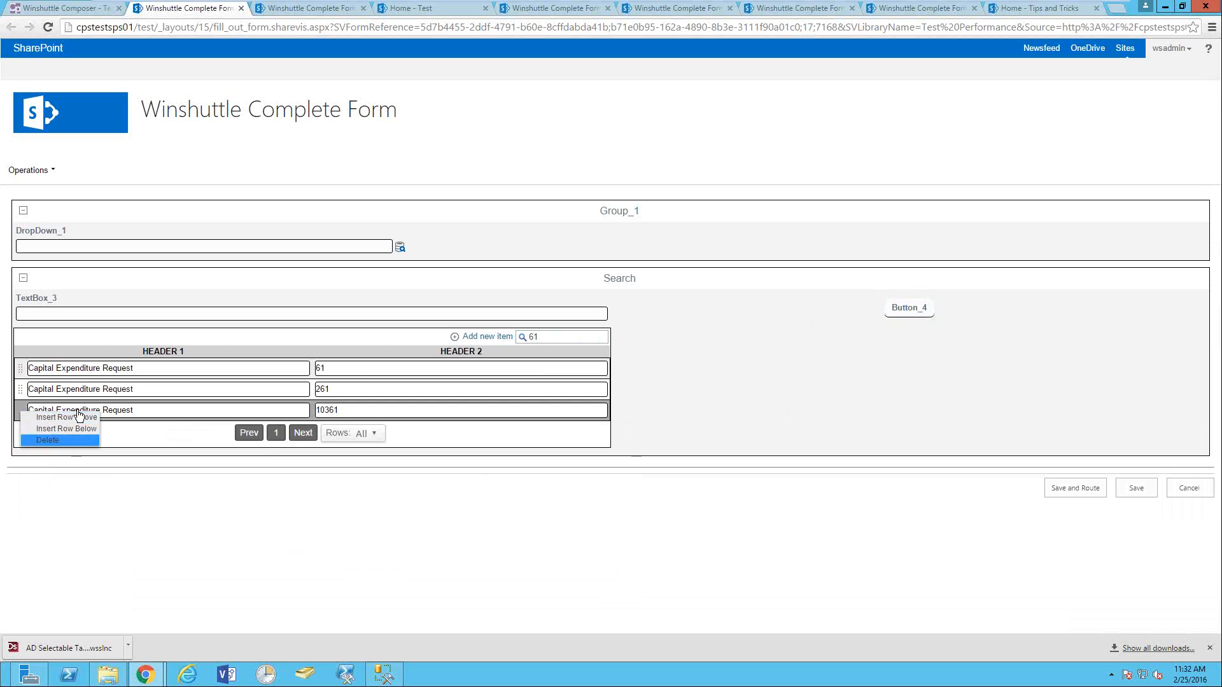
click(169, 389)
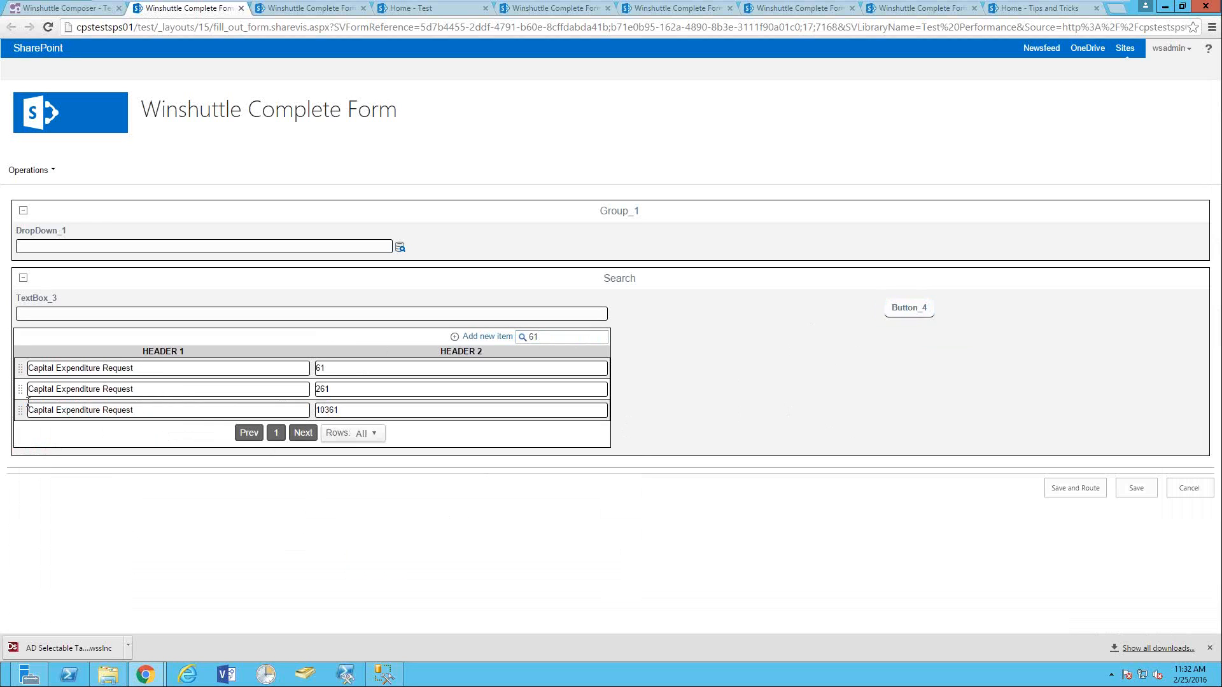
- Change the search filter from 61 to 261, leaving only the Capital Expenditure Request row
click(547, 334)
drag(547, 334, 525, 339)
key(Right)
text(2)
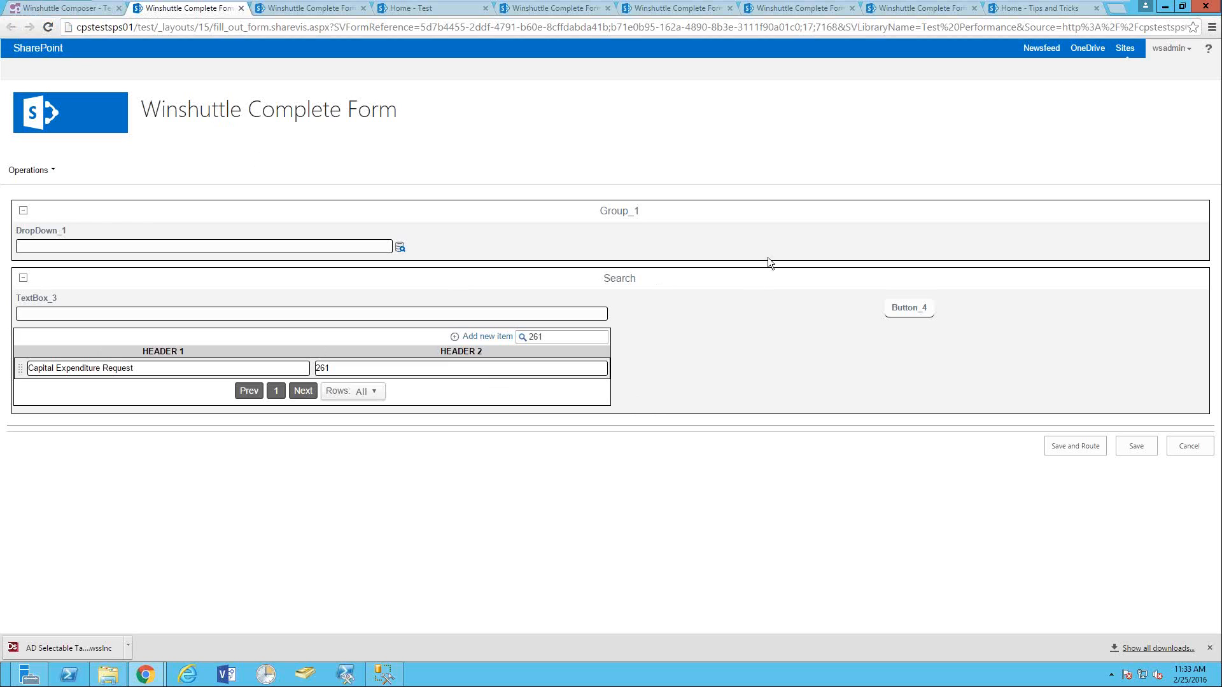
- Leave the form without saving and open the site's workflow Dashboard
click(66, 127)
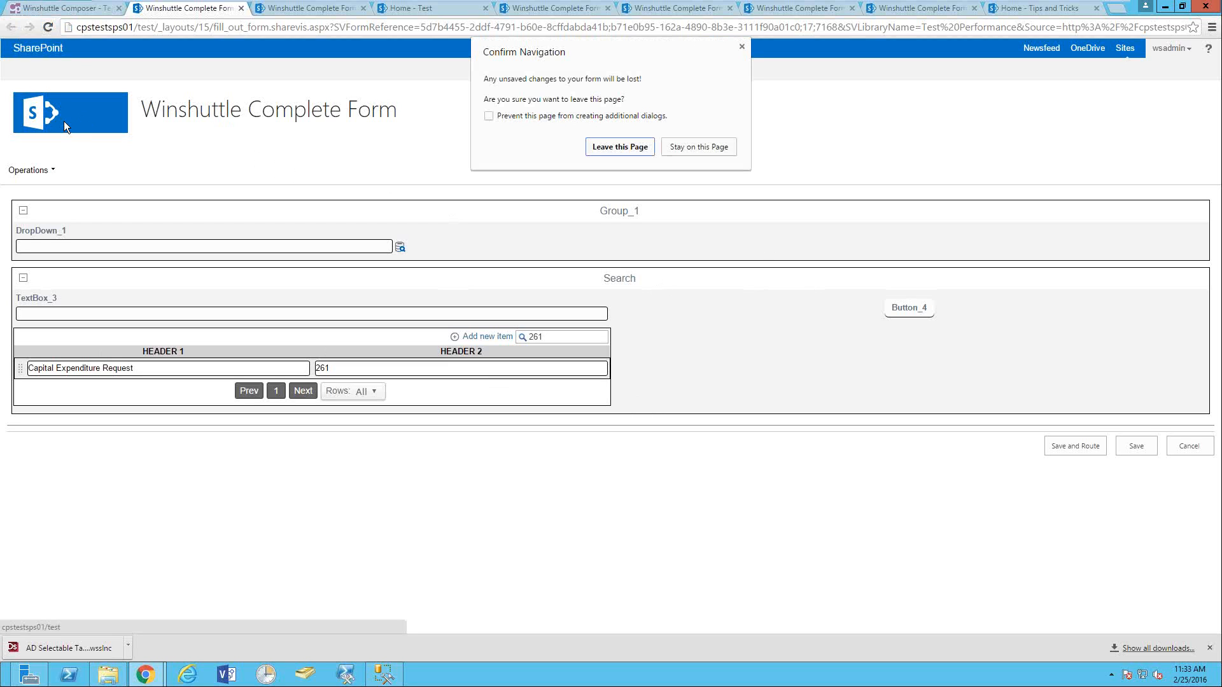
click(624, 146)
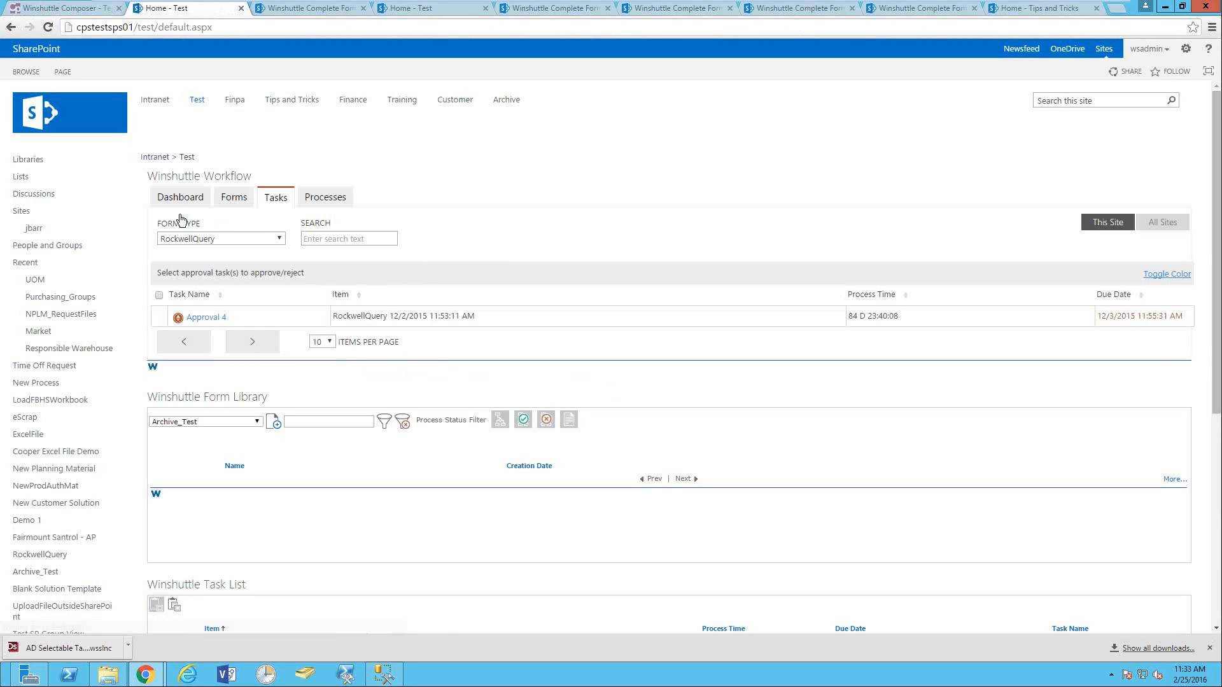
click(222, 199)
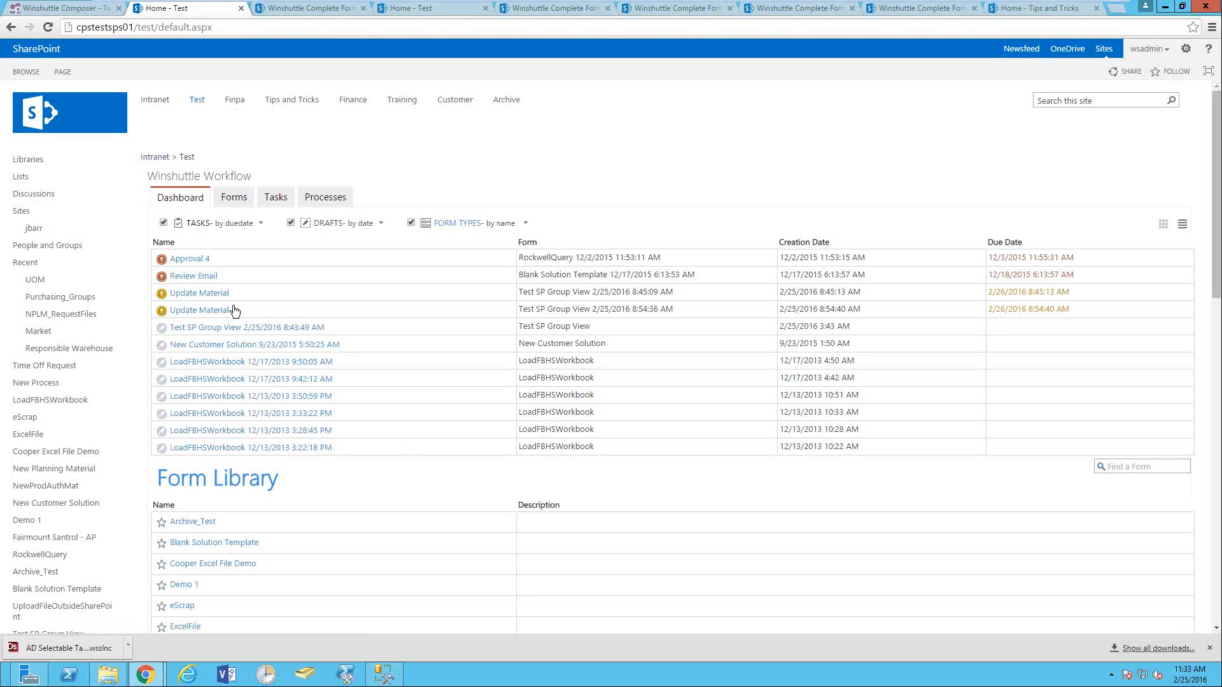
- Look over the dashboard, return to the Test site home, and switch back to Winshuttle Composer
scroll(278, 397, down, 1)
scroll(279, 397, up, 1)
click(198, 99)
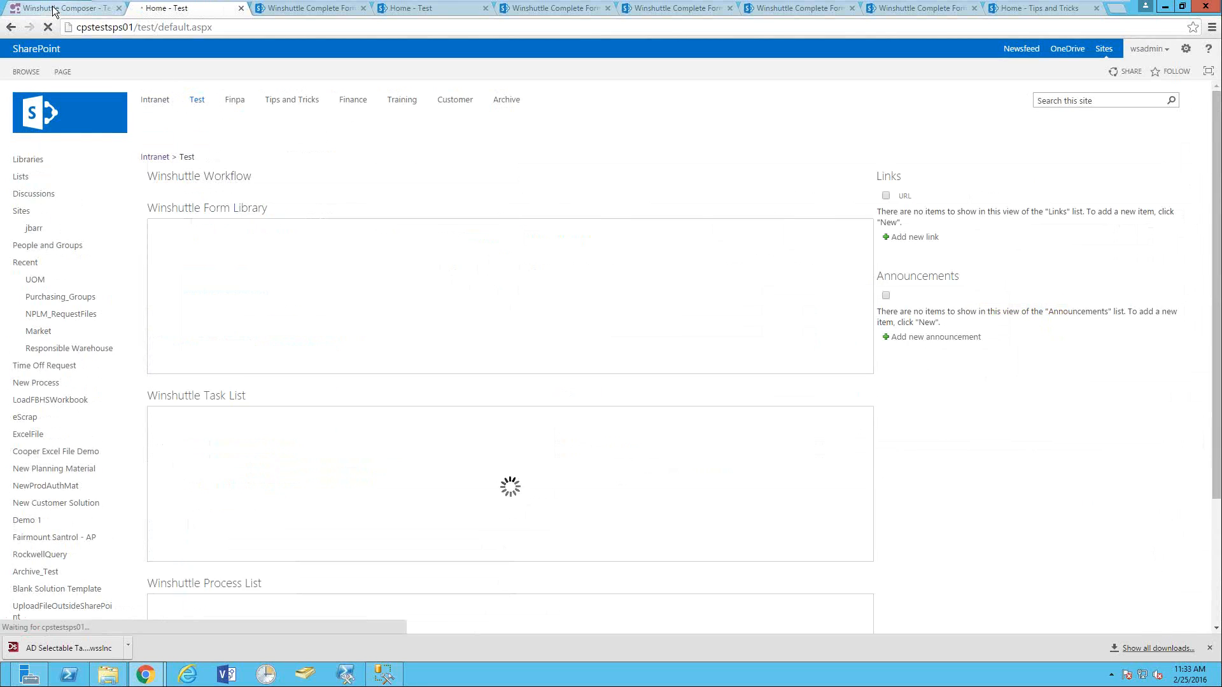
click(70, 10)
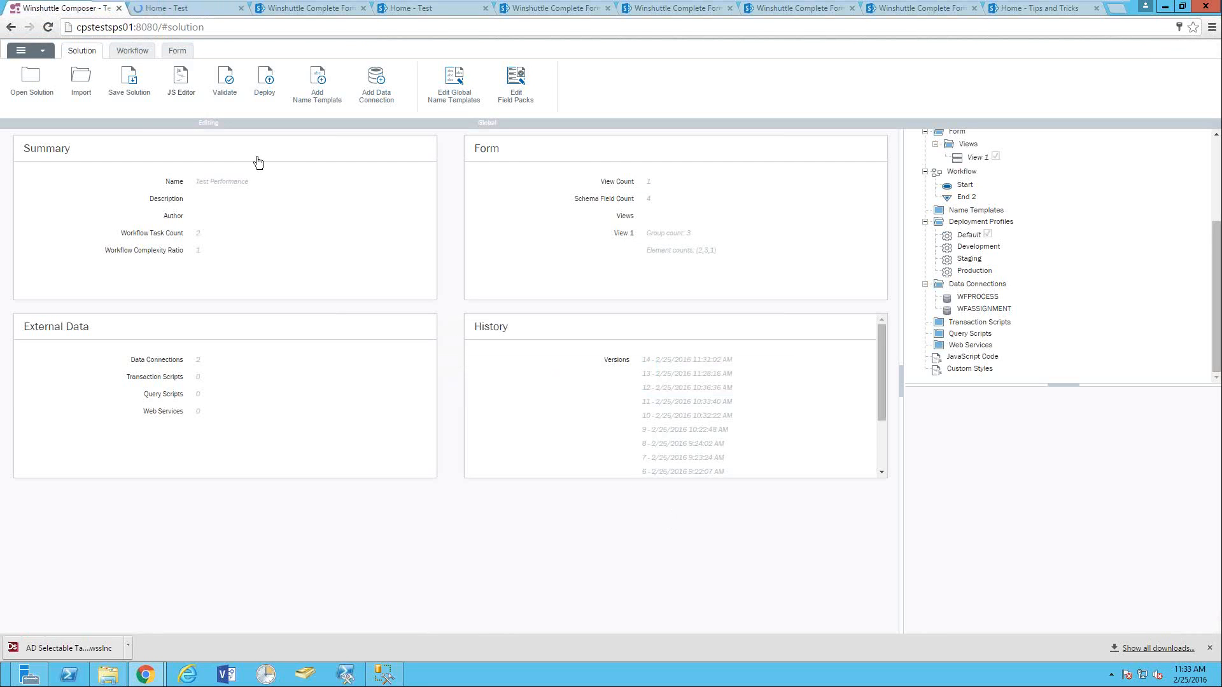
- Open the AD Selectable Table solution from Recent Solutions and view its workflow and form designs
click(33, 79)
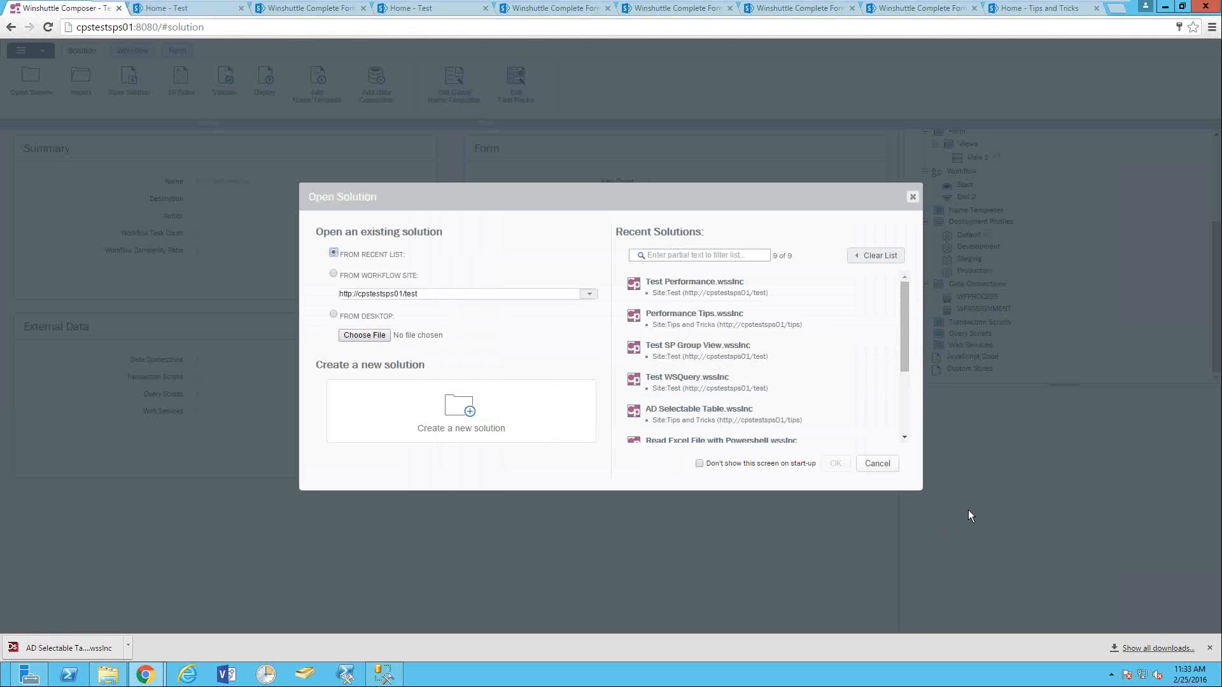
double_click(687, 415)
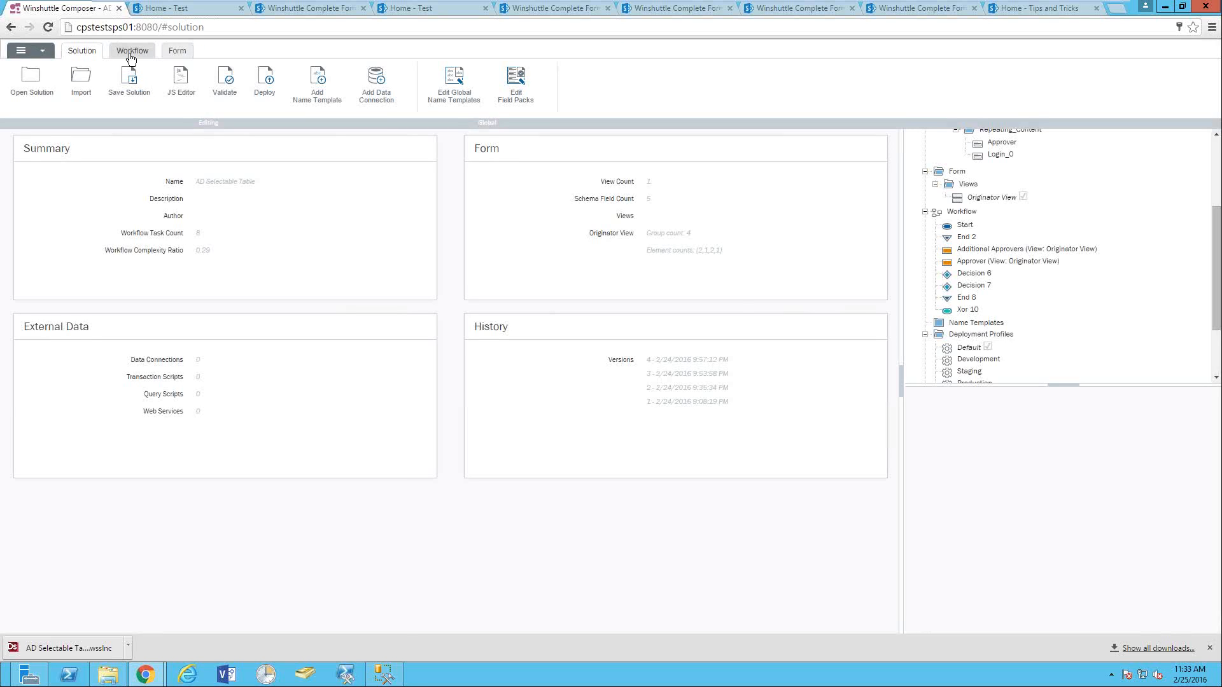
click(133, 56)
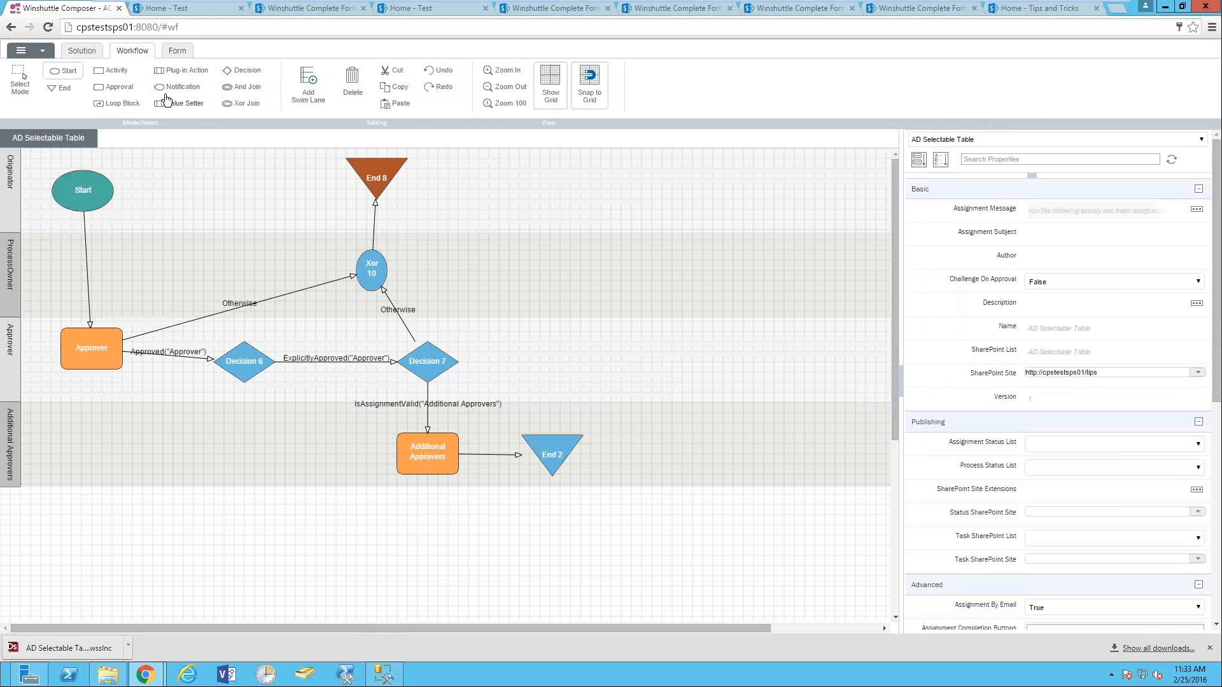
click(179, 54)
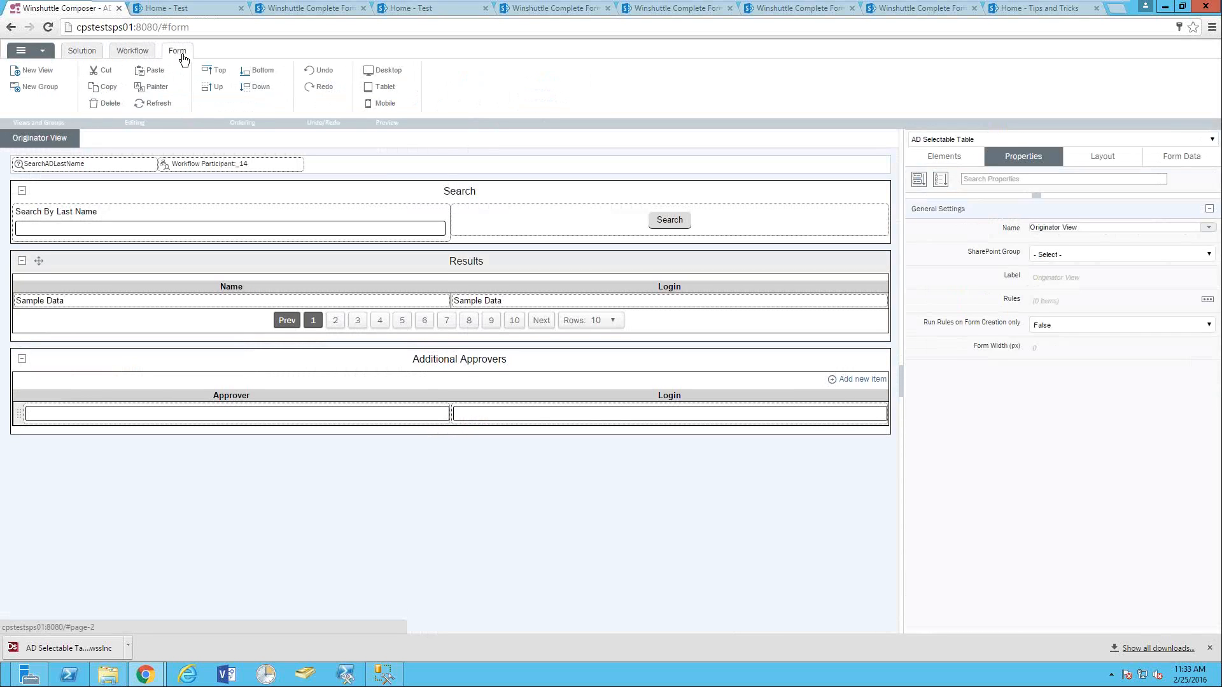
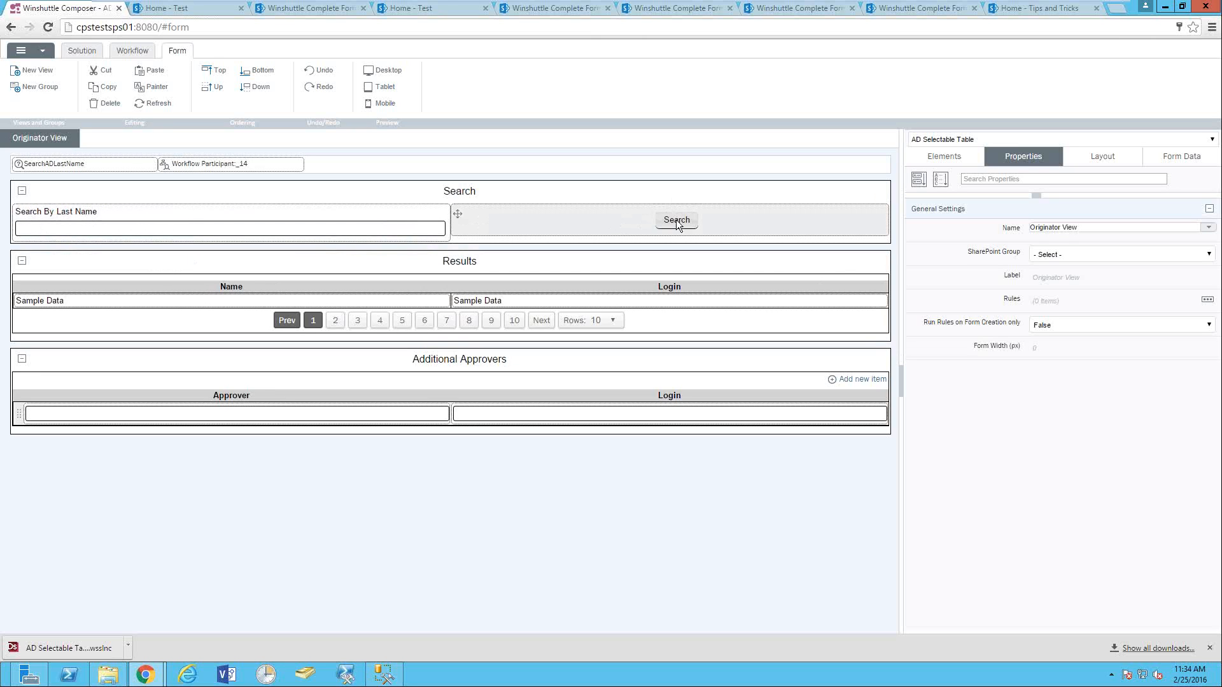
- Select the Search group to display the SearchADLastName connection's LDAP settings in Properties
click(128, 193)
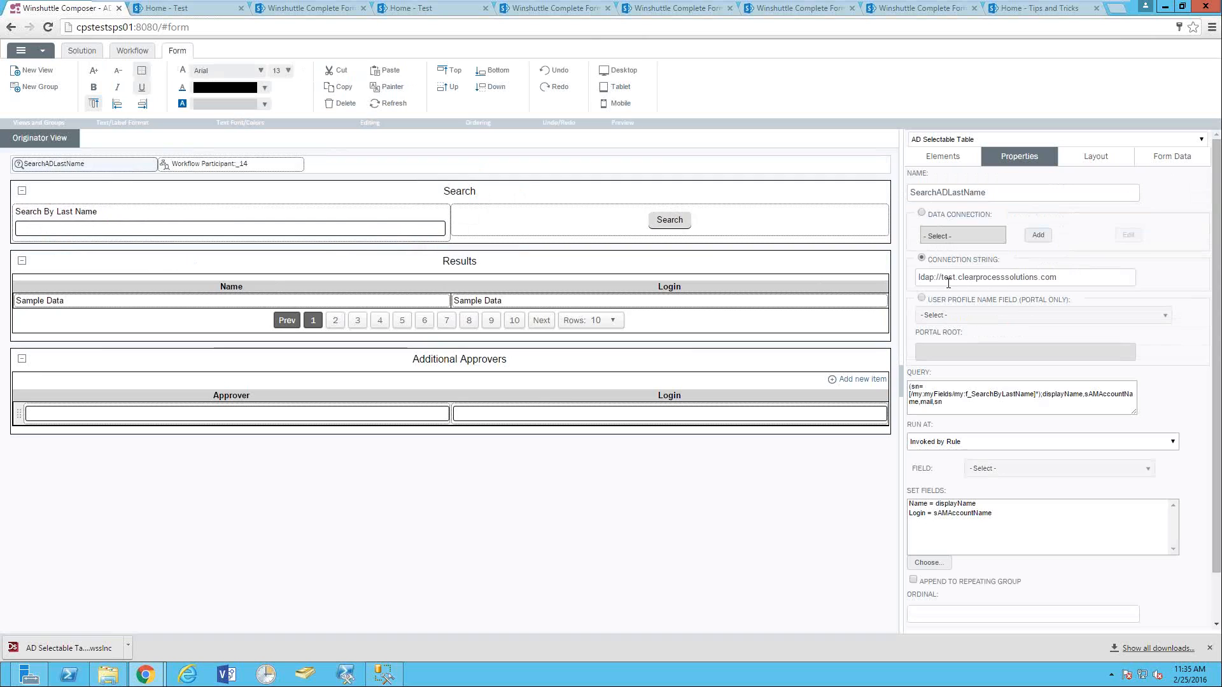
- Check the LDAP connection string and insert an opening '(' before sn= in the query
drag(930, 280, 1070, 278)
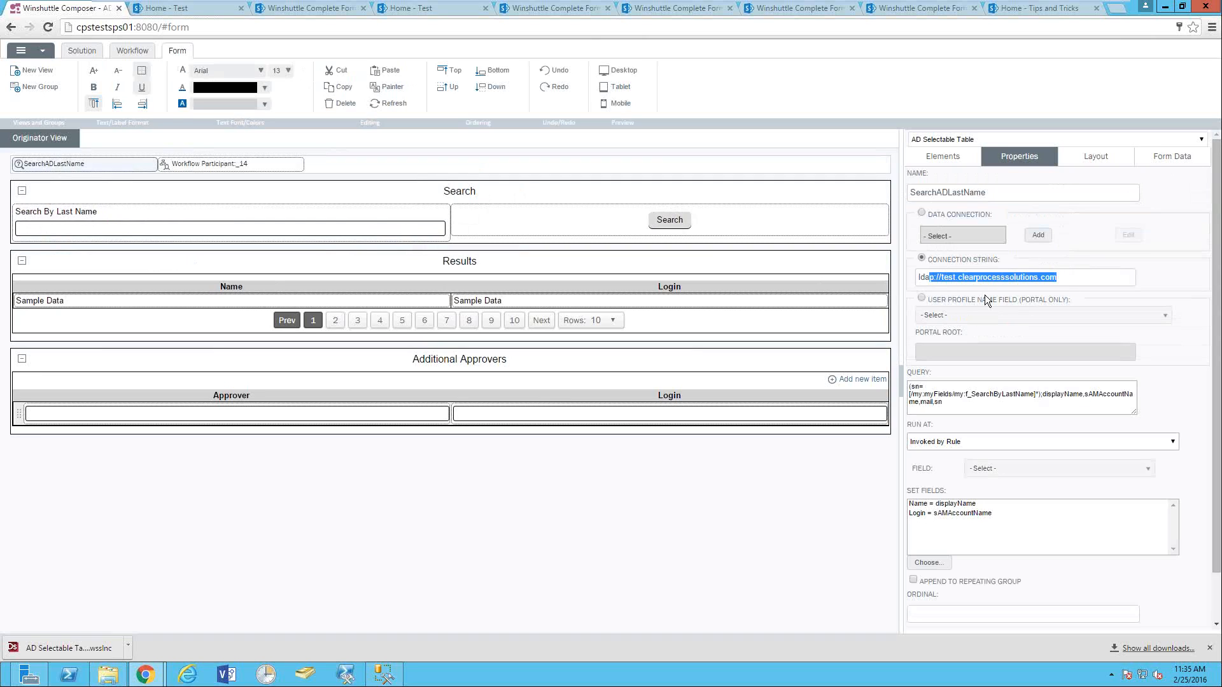
click(1060, 278)
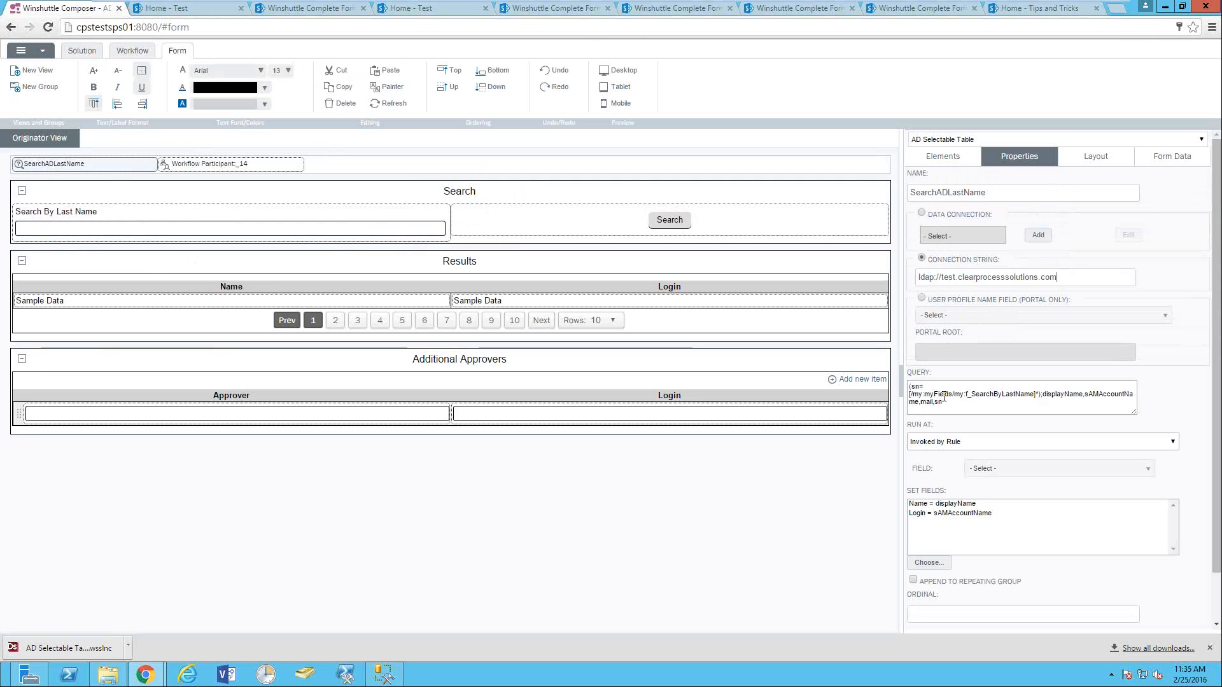
click(910, 388)
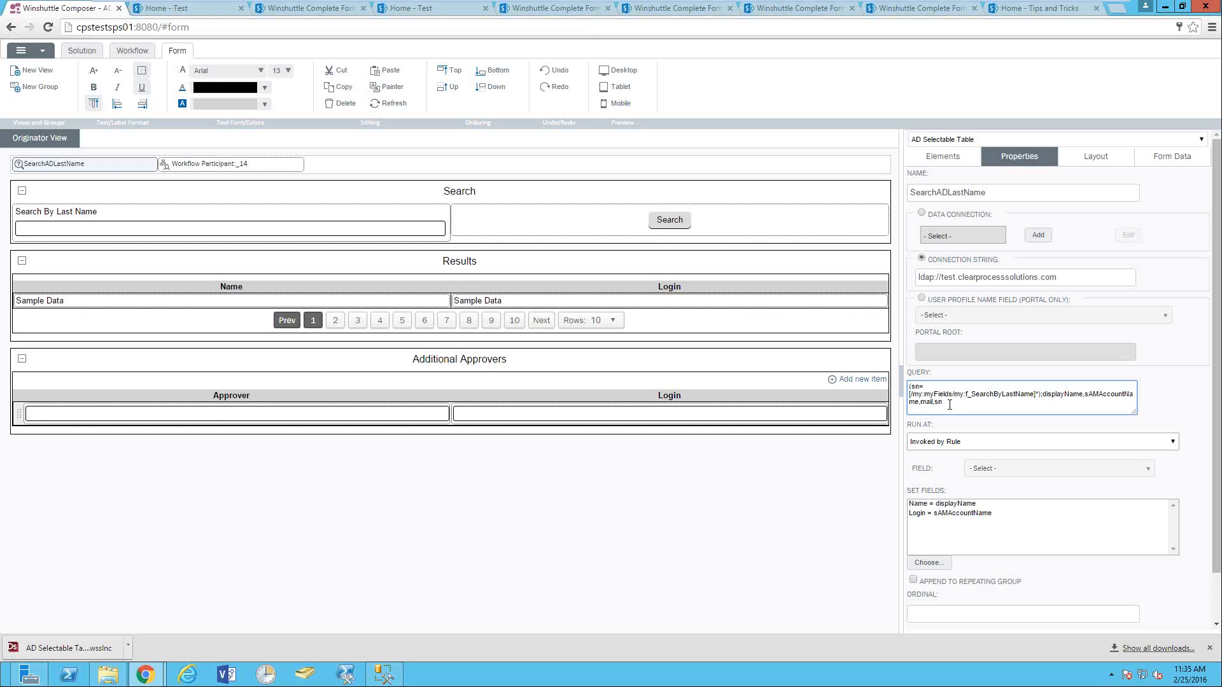
text(()
drag(909, 387, 915, 386)
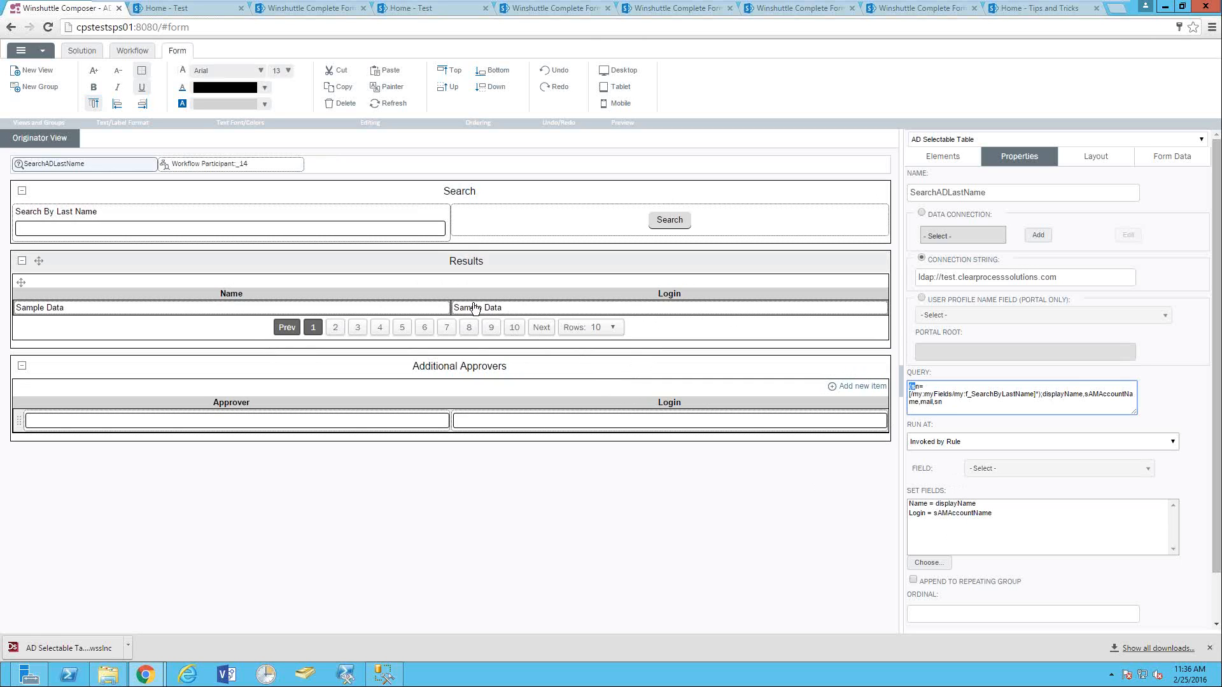
- Inspect the Results table's AddAdditionalApprovers custom rule, then select the Approver field
click(534, 296)
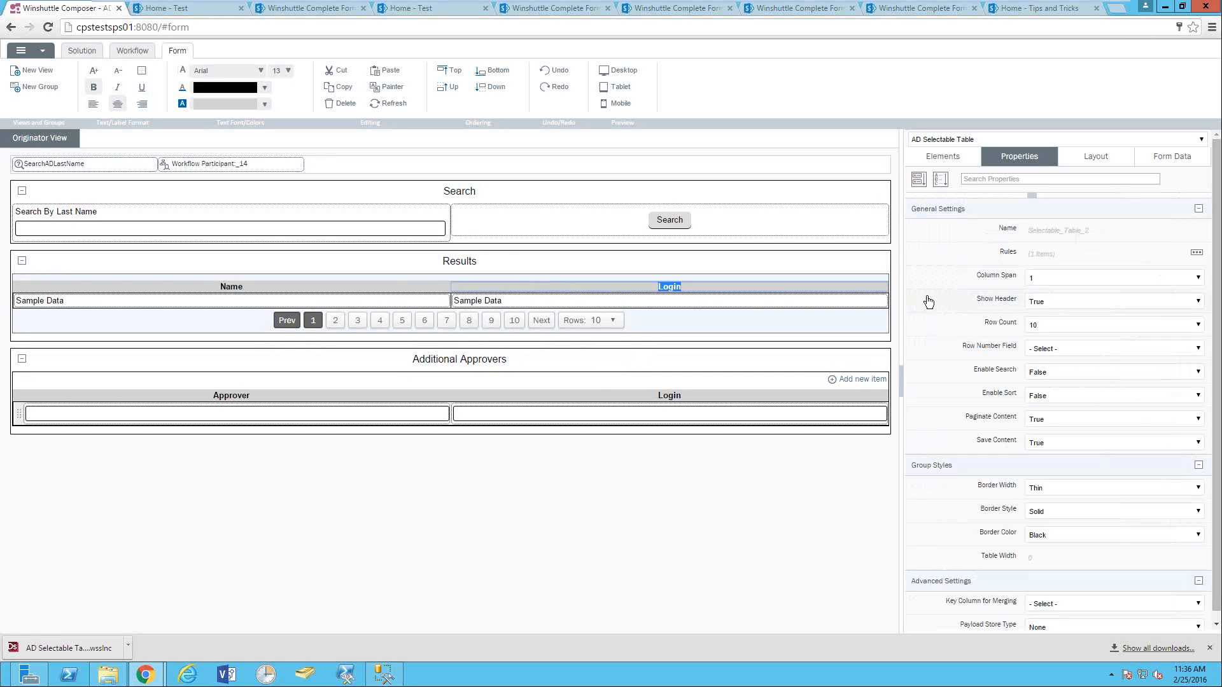
click(1196, 253)
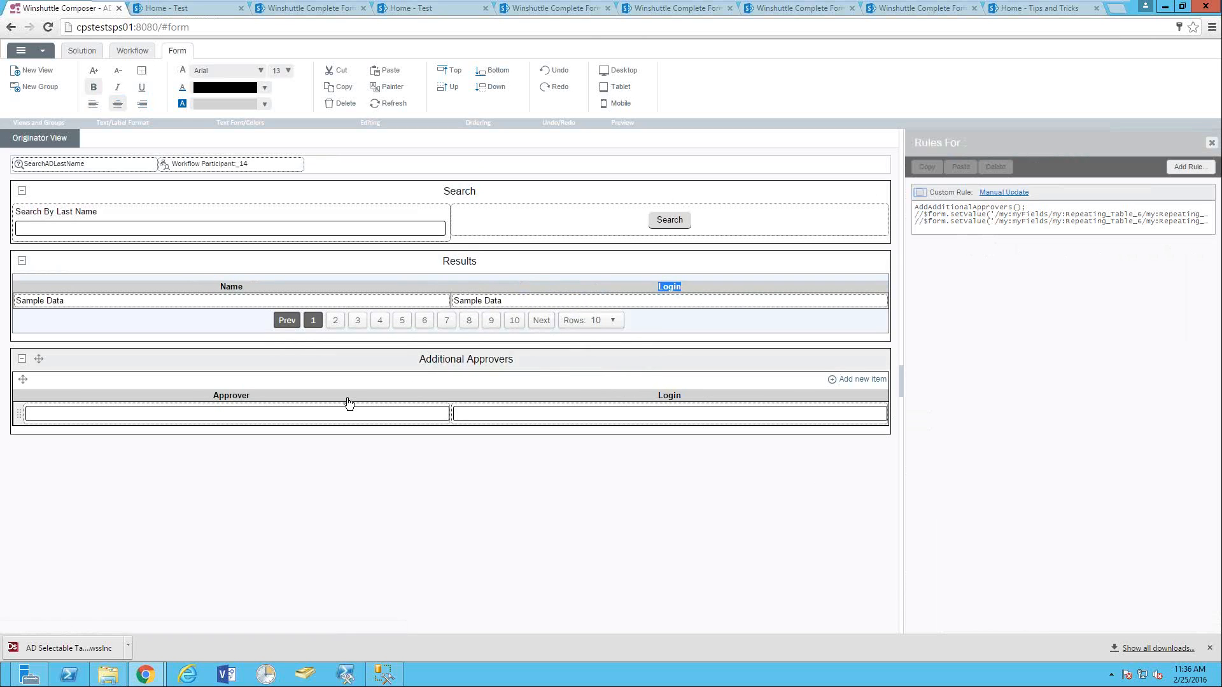
click(349, 402)
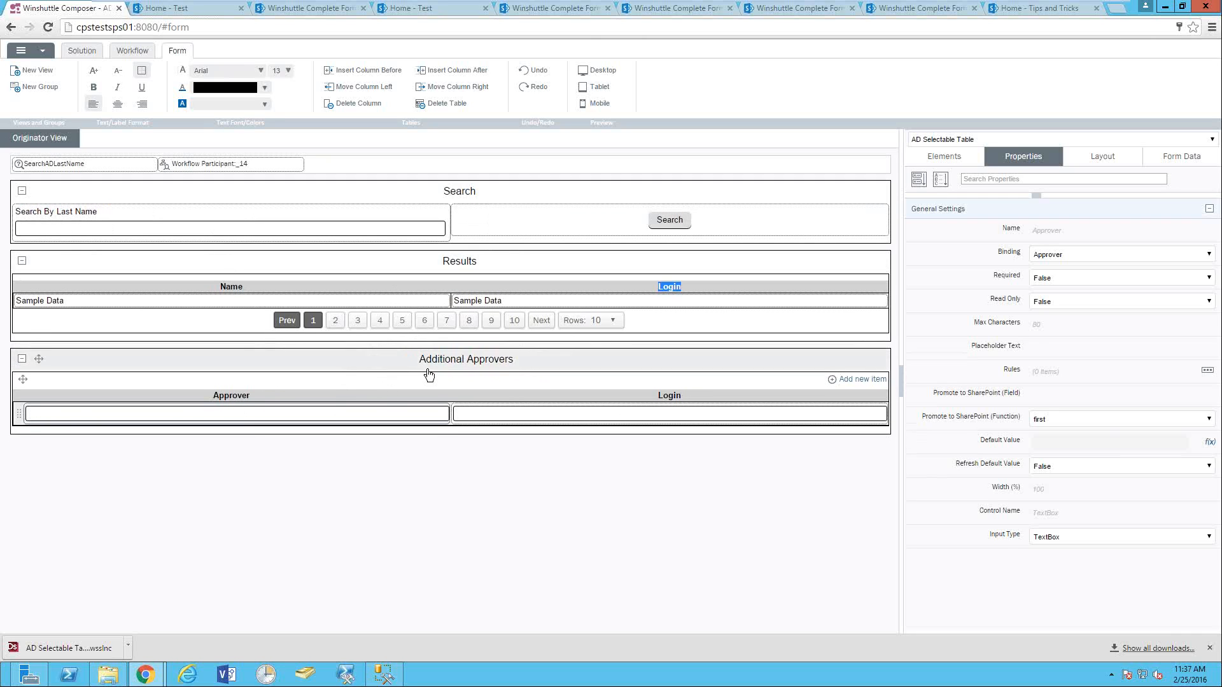
- In the workflow diagram, select the Additional Approvers swim lane and its IsAssignmentValid transition
click(81, 51)
click(135, 51)
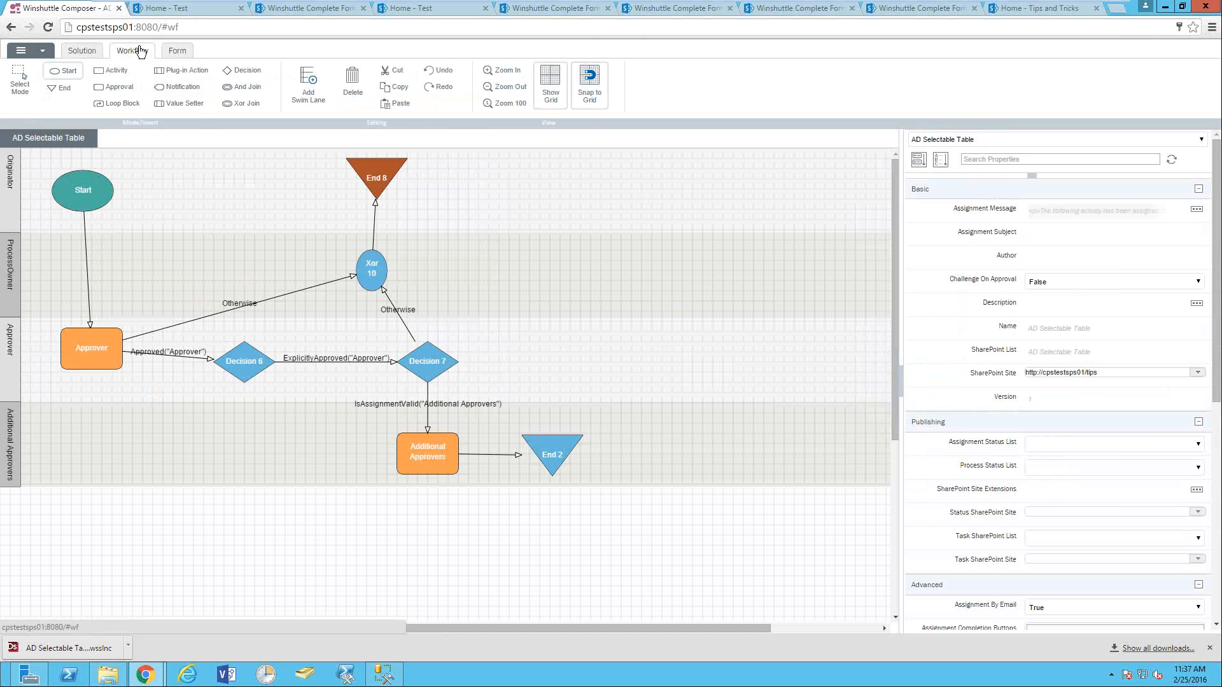
click(9, 447)
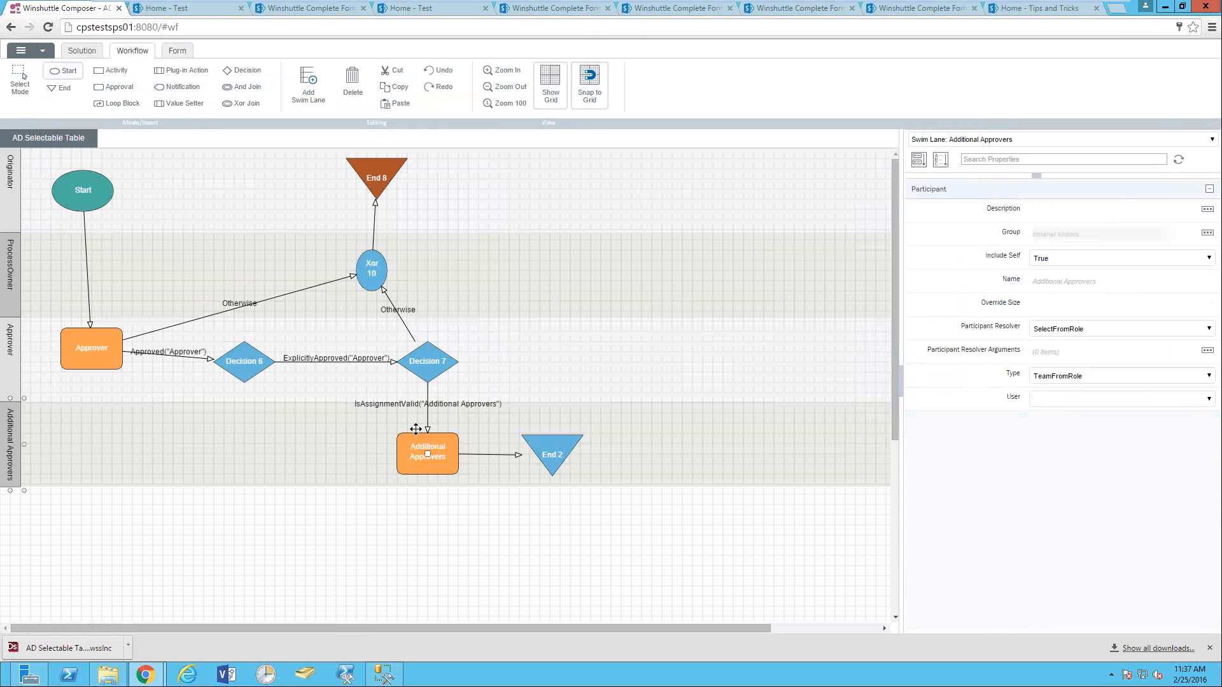
click(430, 396)
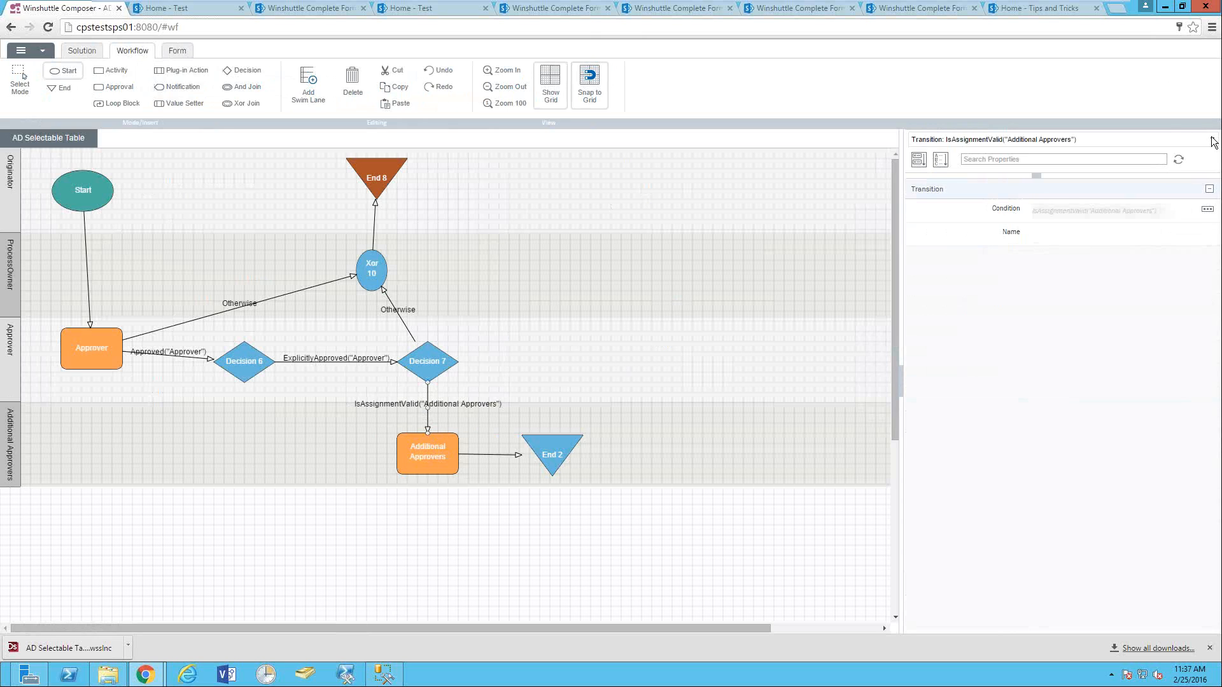
click(1204, 209)
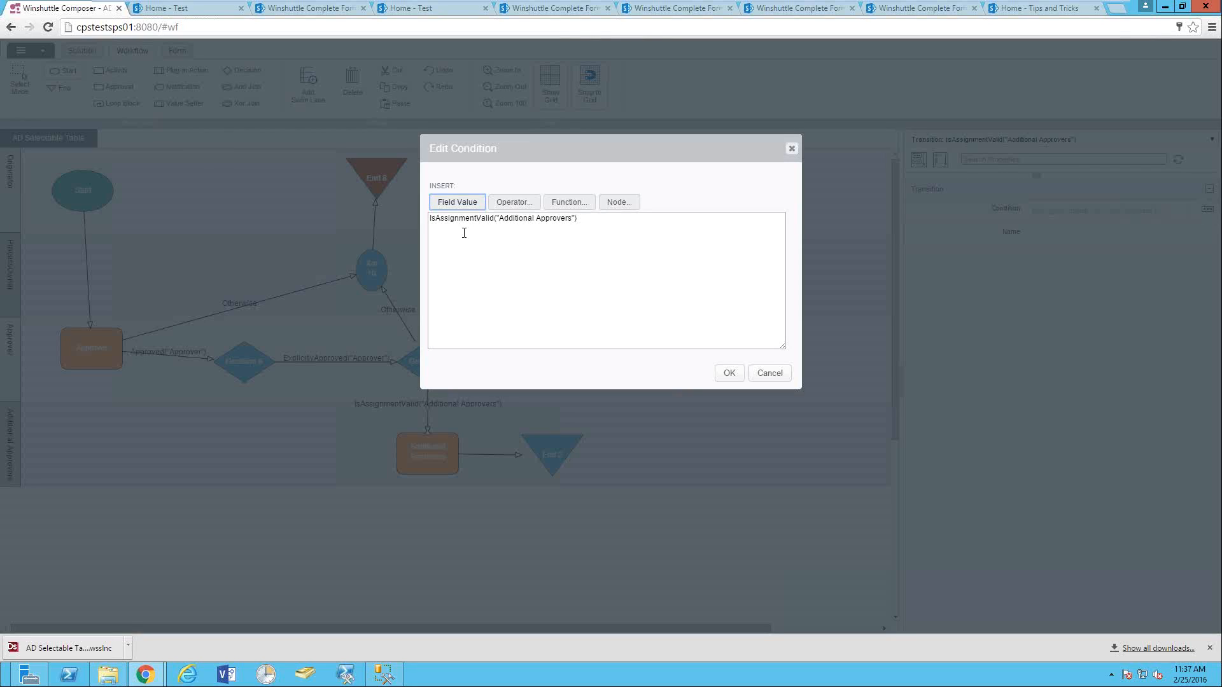
drag(456, 220, 494, 221)
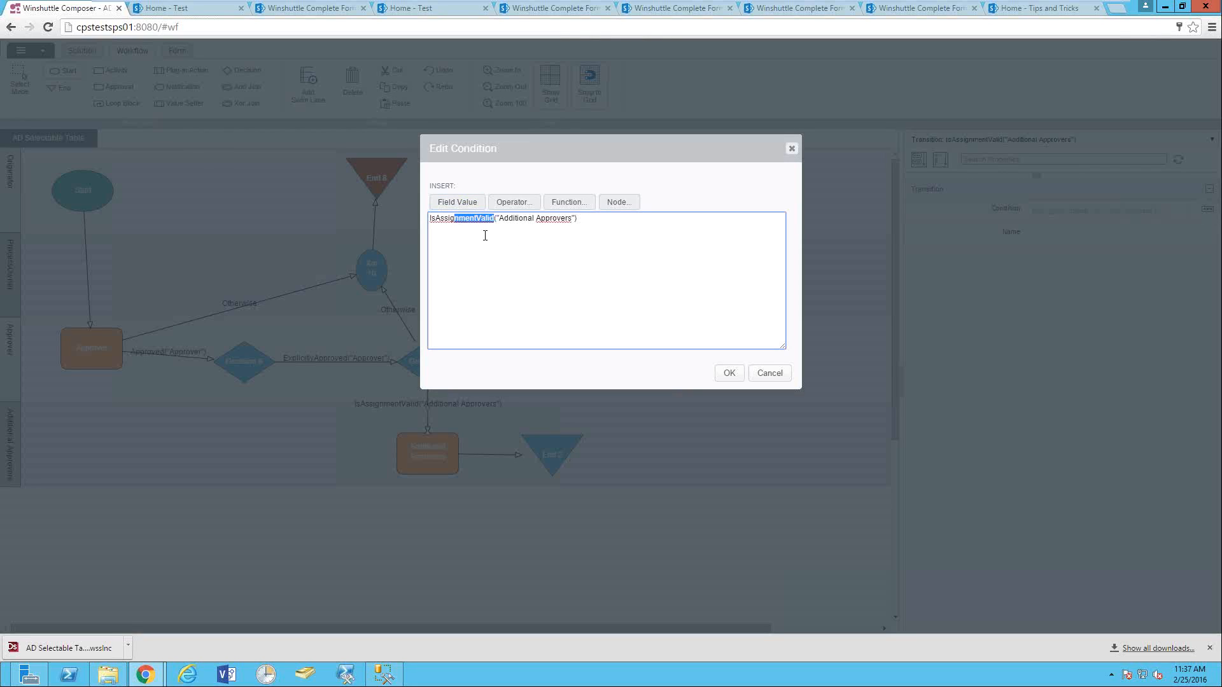
click(486, 236)
click(771, 375)
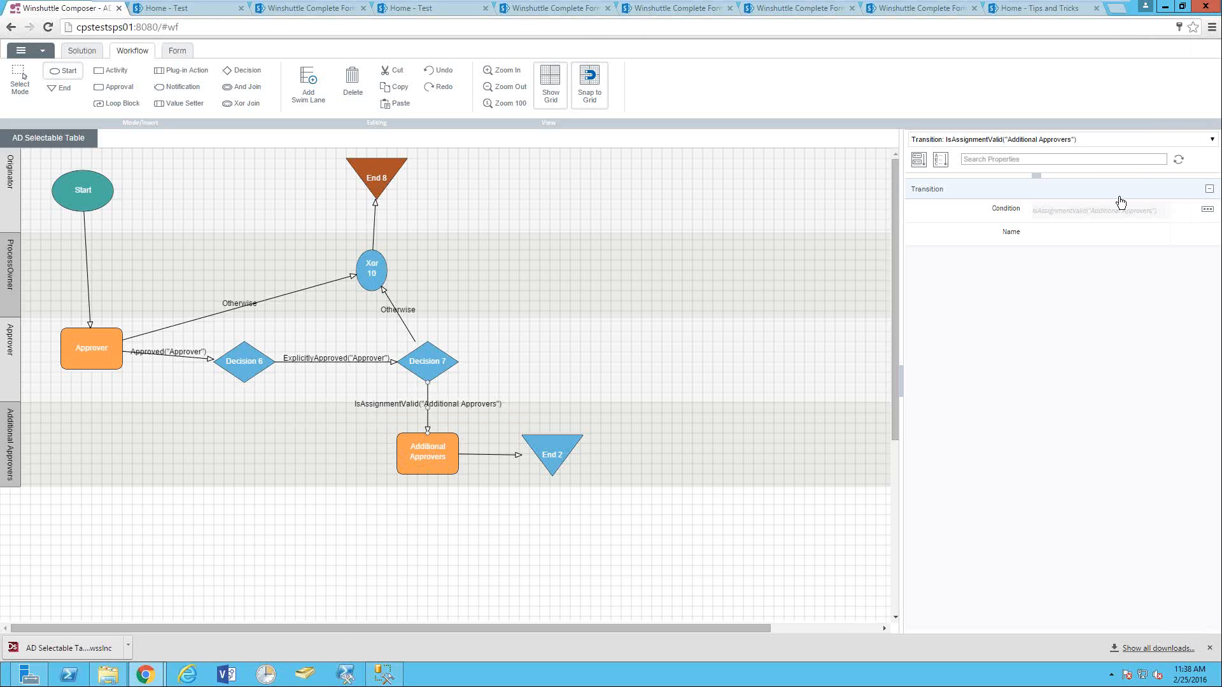
- Review the transition's condition and its available functions, then accept it and select Decision 6
click(1207, 209)
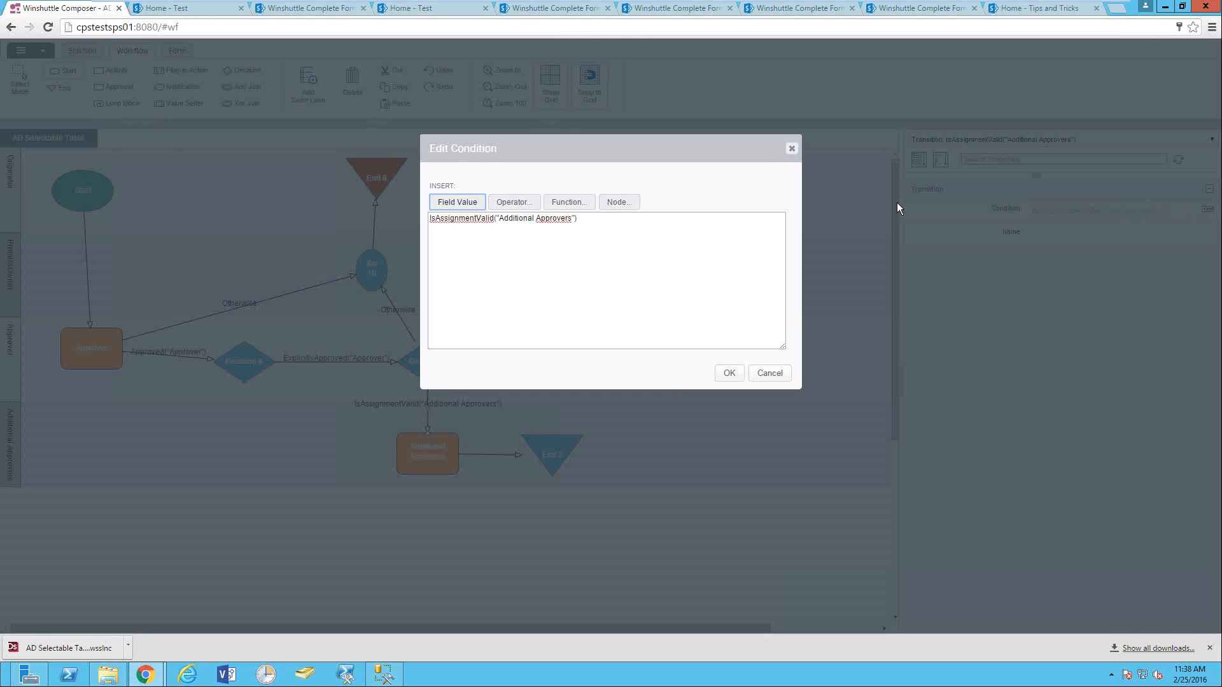
click(569, 203)
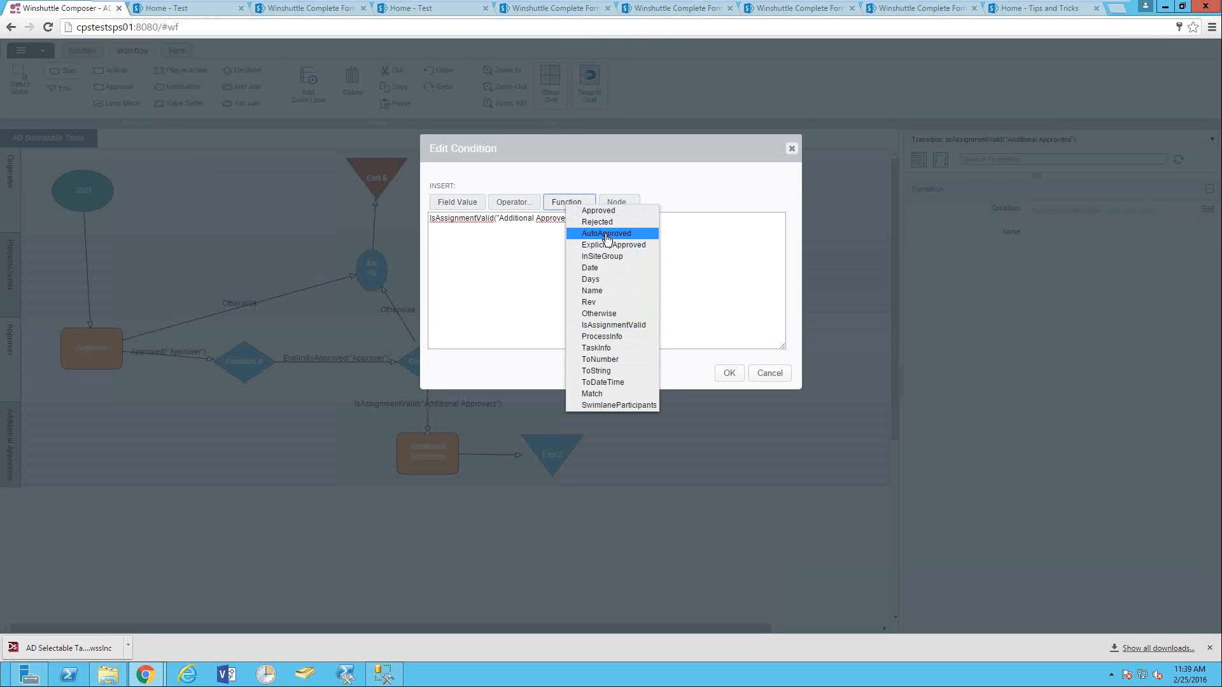
right_click(692, 224)
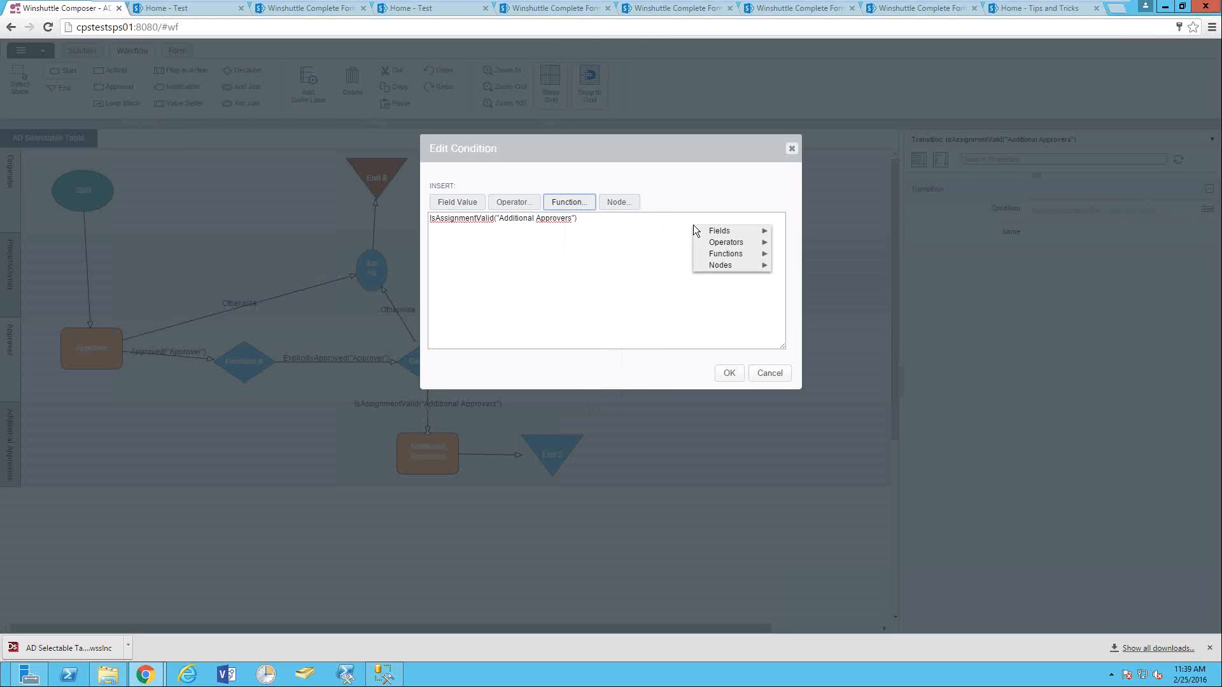
click(770, 372)
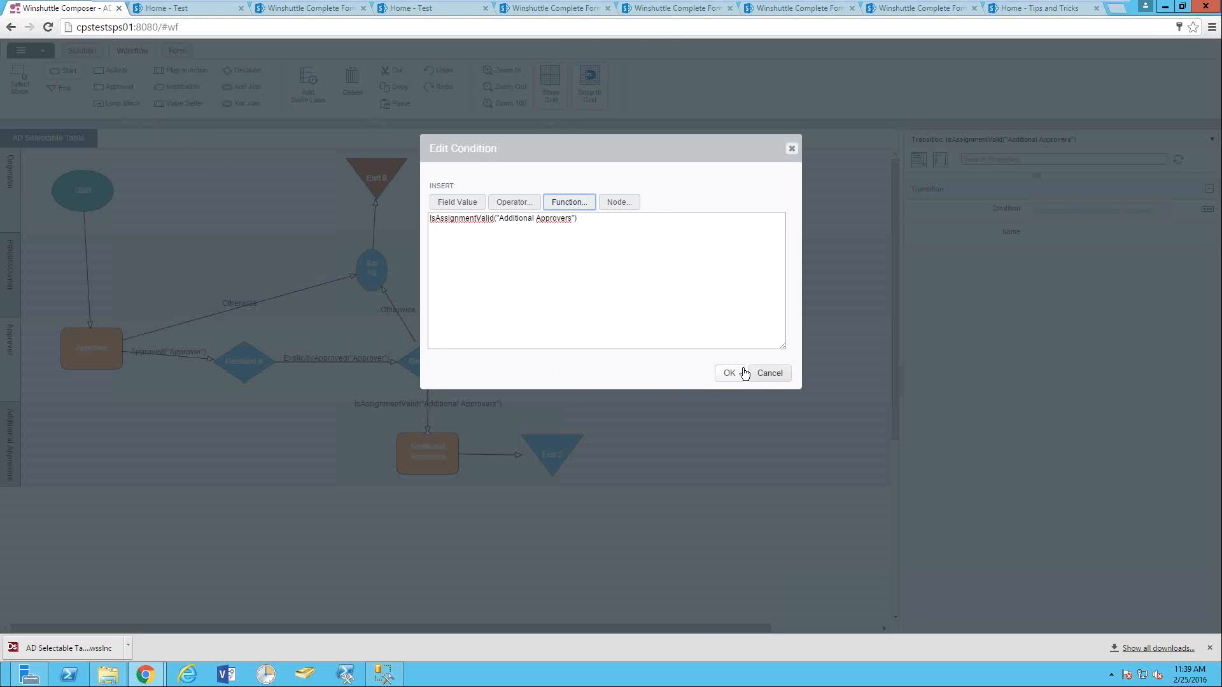
click(741, 373)
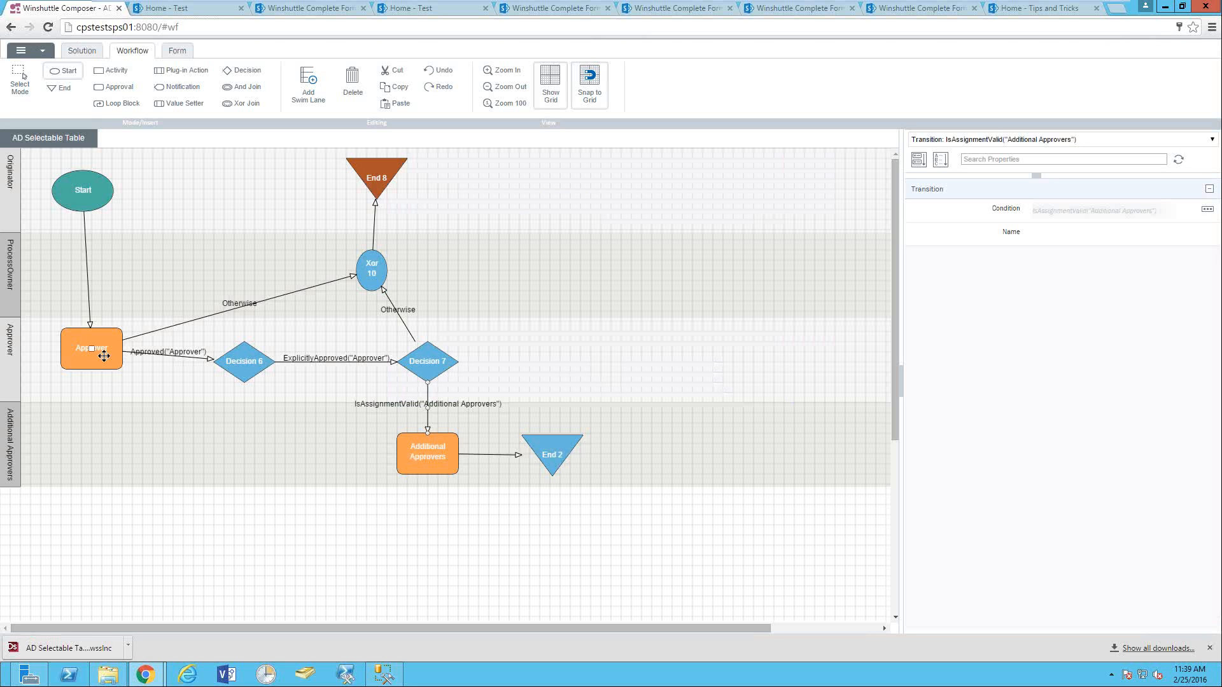
click(248, 360)
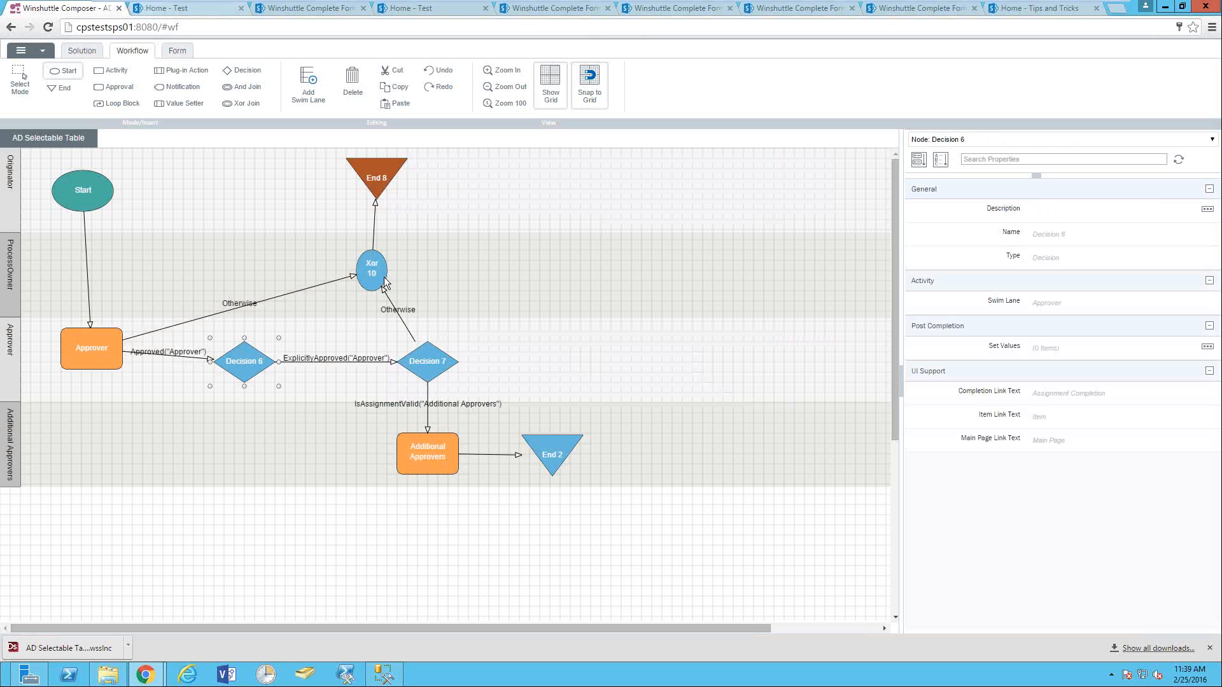
- Deploy the solution using the Default deployment profile
click(79, 51)
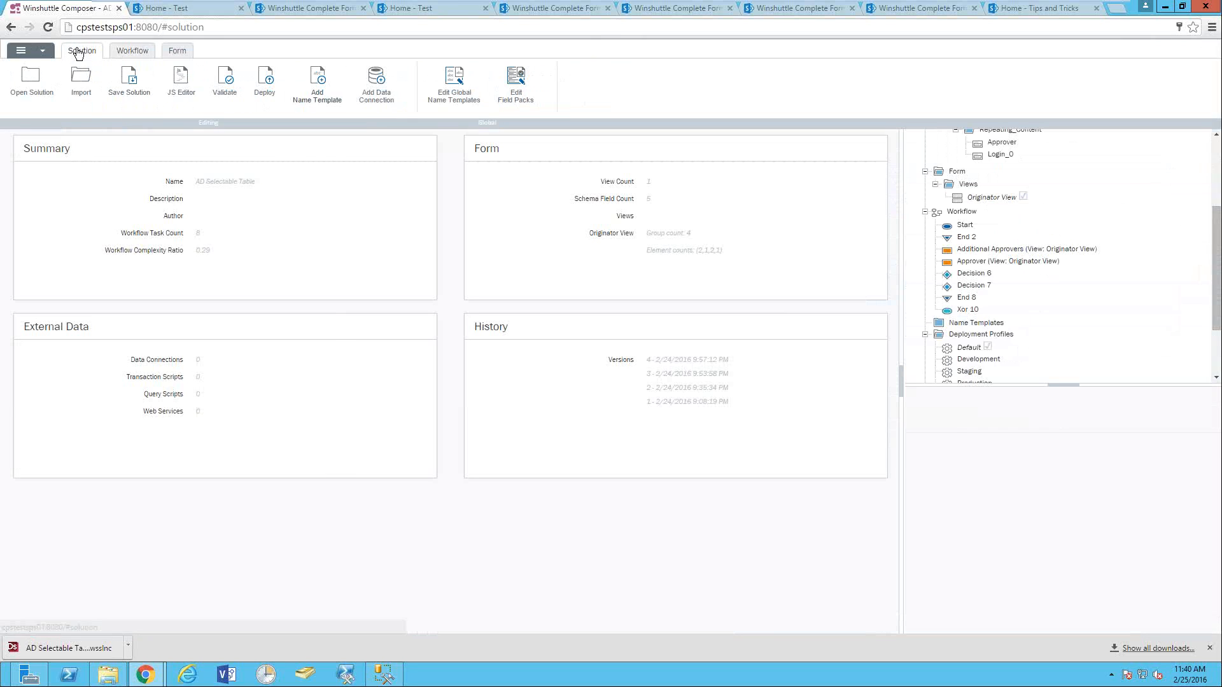
click(264, 79)
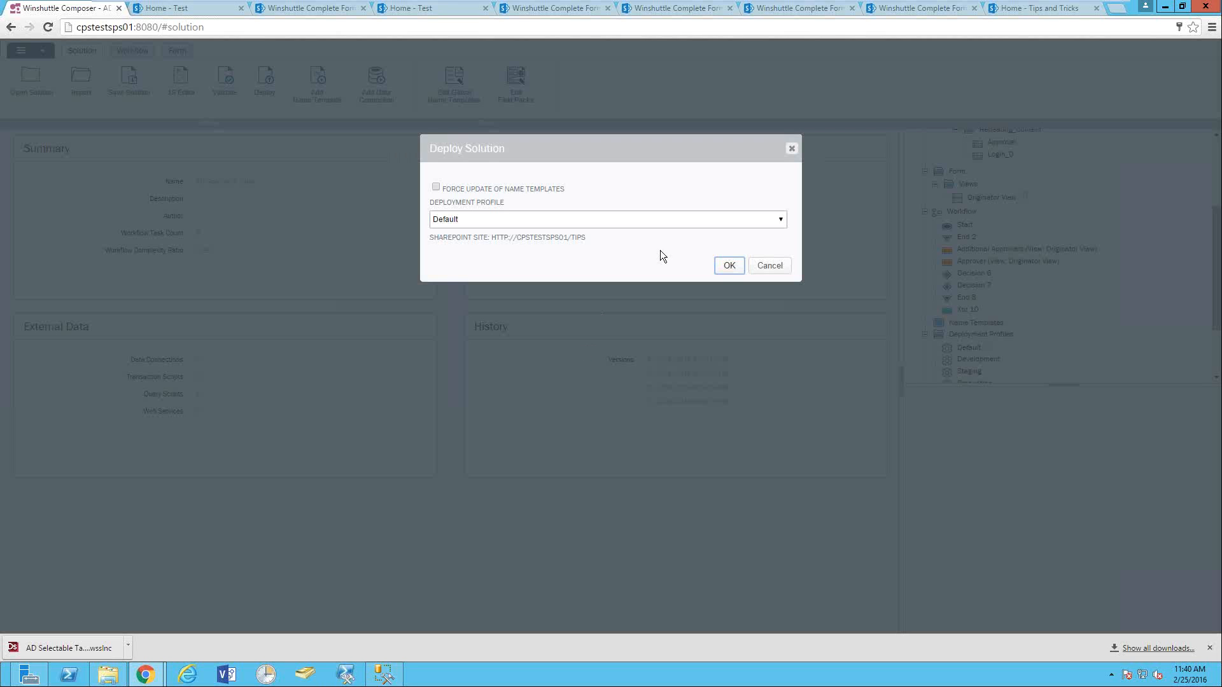
click(728, 266)
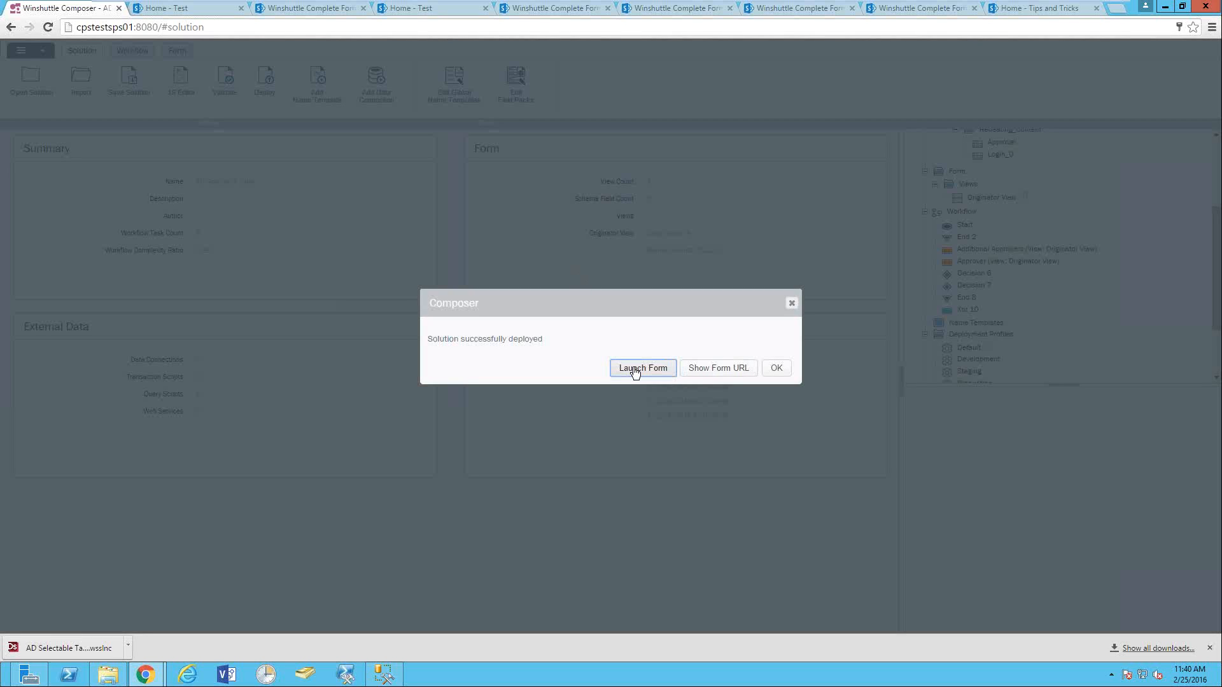
- Launch the deployed form in the browser from the success dialog
click(634, 369)
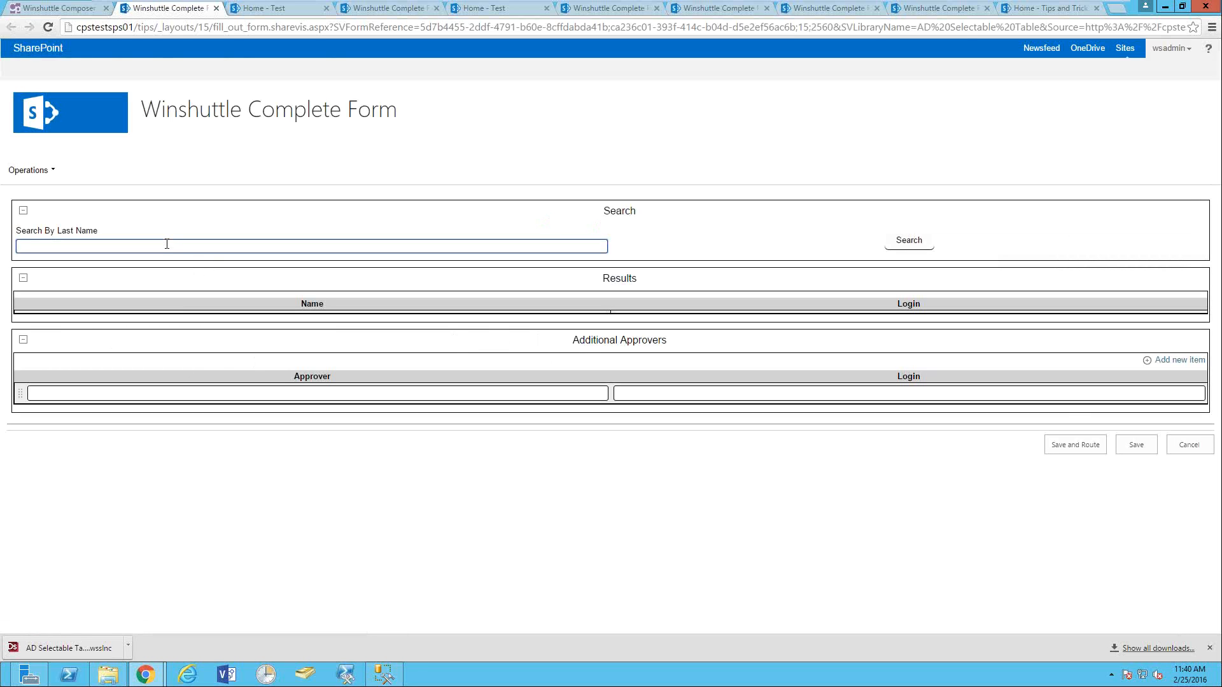
- Search the directory for last names beginning with B
text(P)
key(BackSpace)
text(B)
click(906, 239)
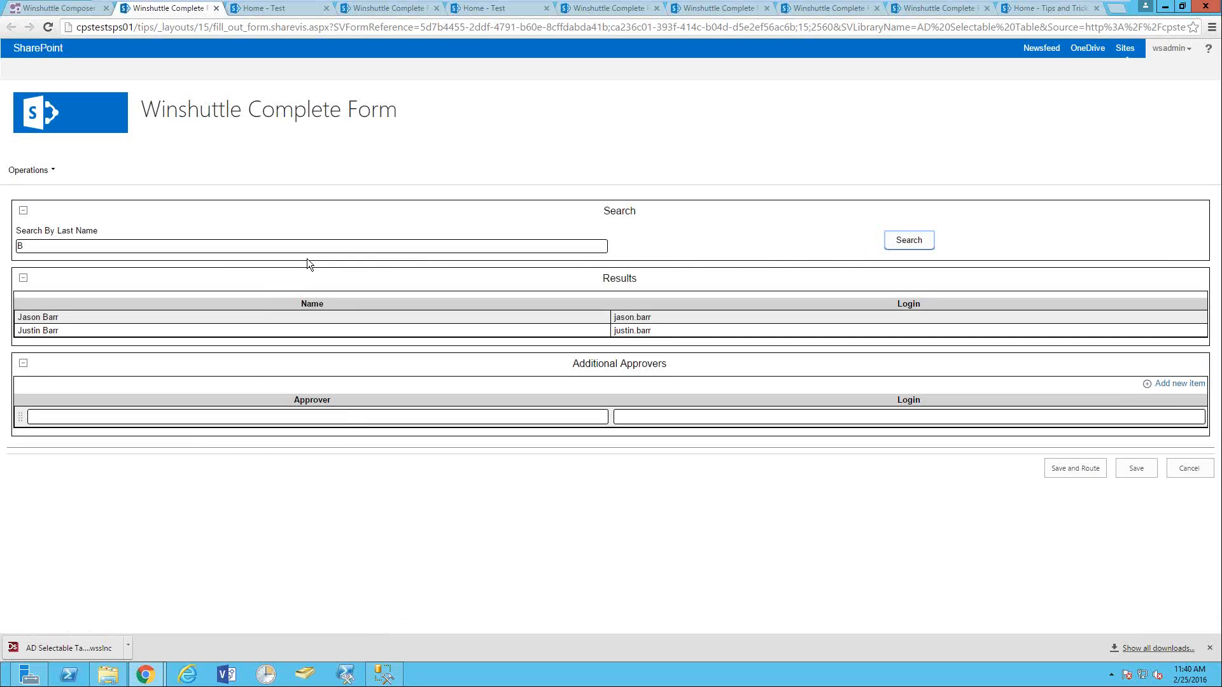
- Add both matching users as Additional Approvers and change the search text to 'Or'
click(248, 324)
click(269, 318)
click(139, 331)
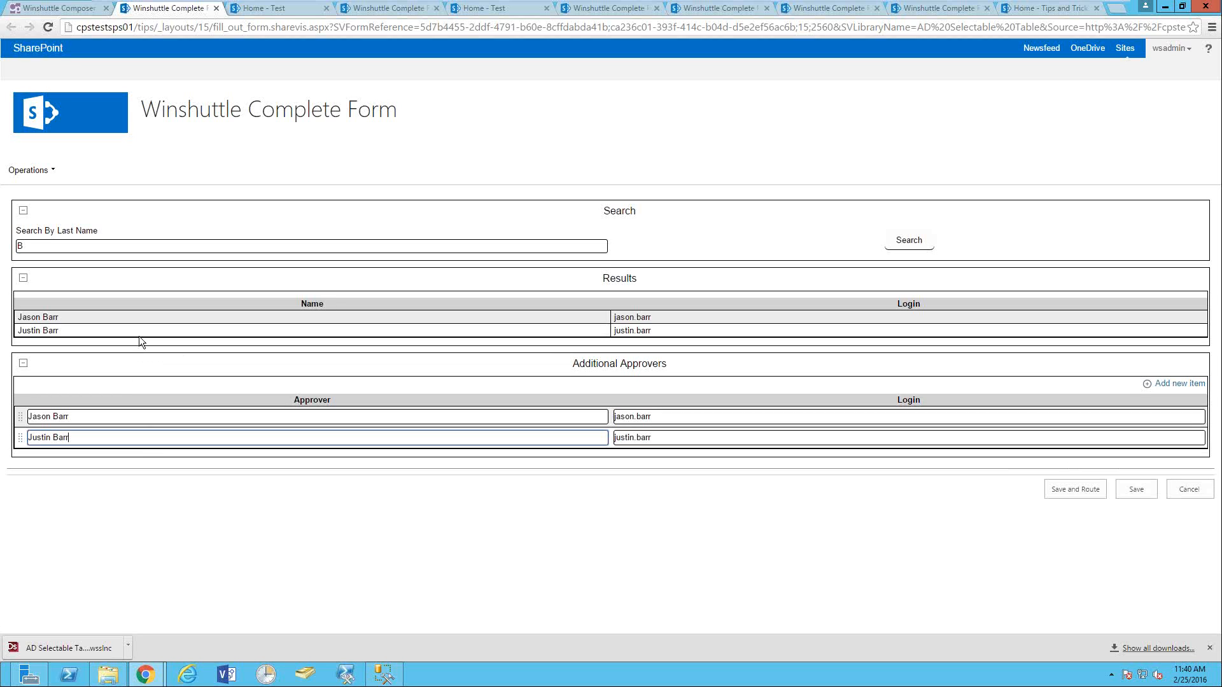
drag(44, 245, 2, 249)
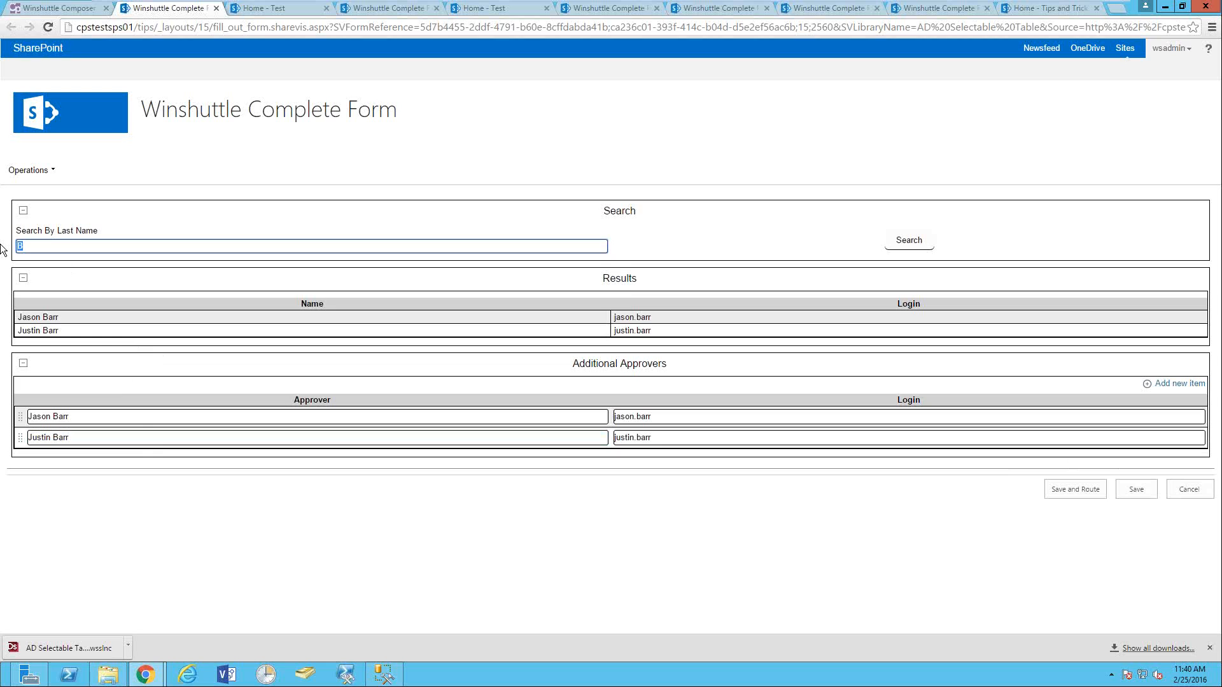
text(Or)
- Add the single 'Or' match as a third approver, then delete that row, confirming with Yes
click(910, 237)
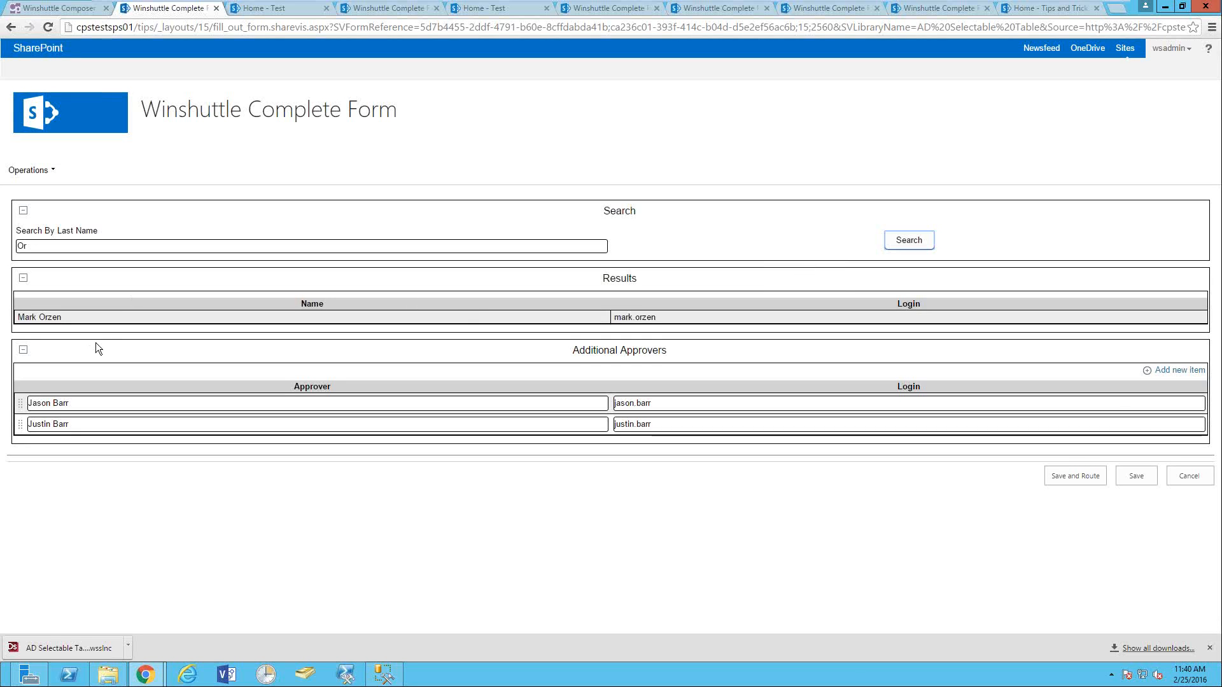
click(90, 315)
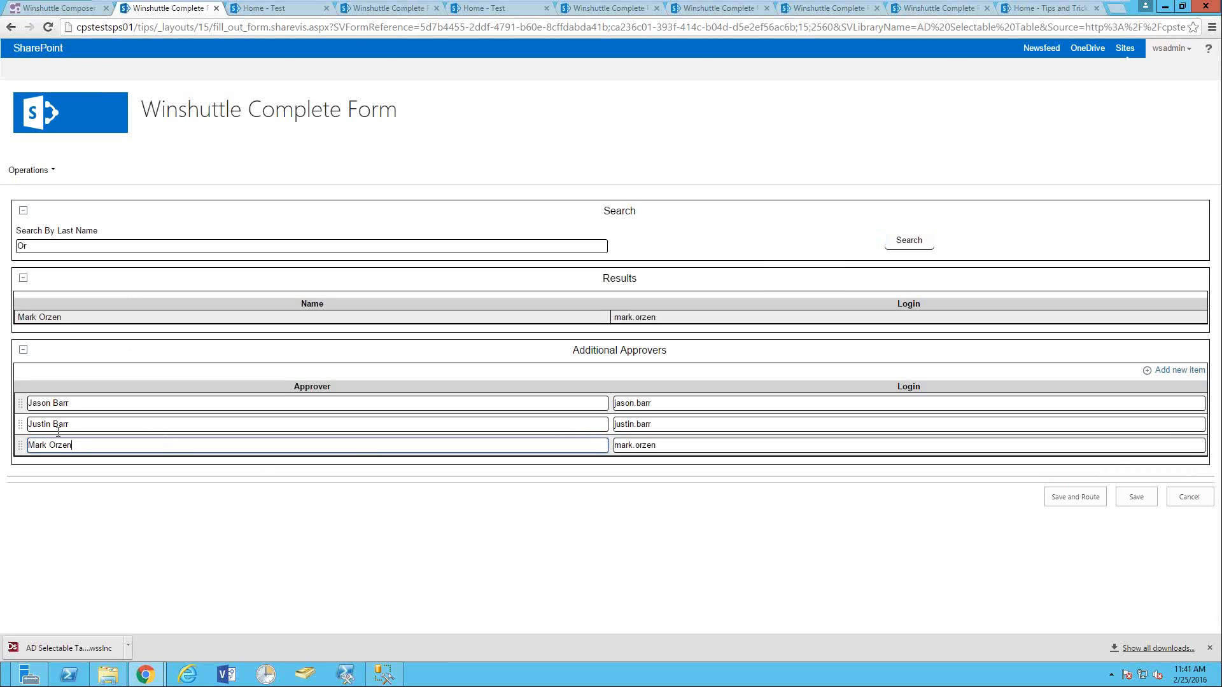
right_click(19, 447)
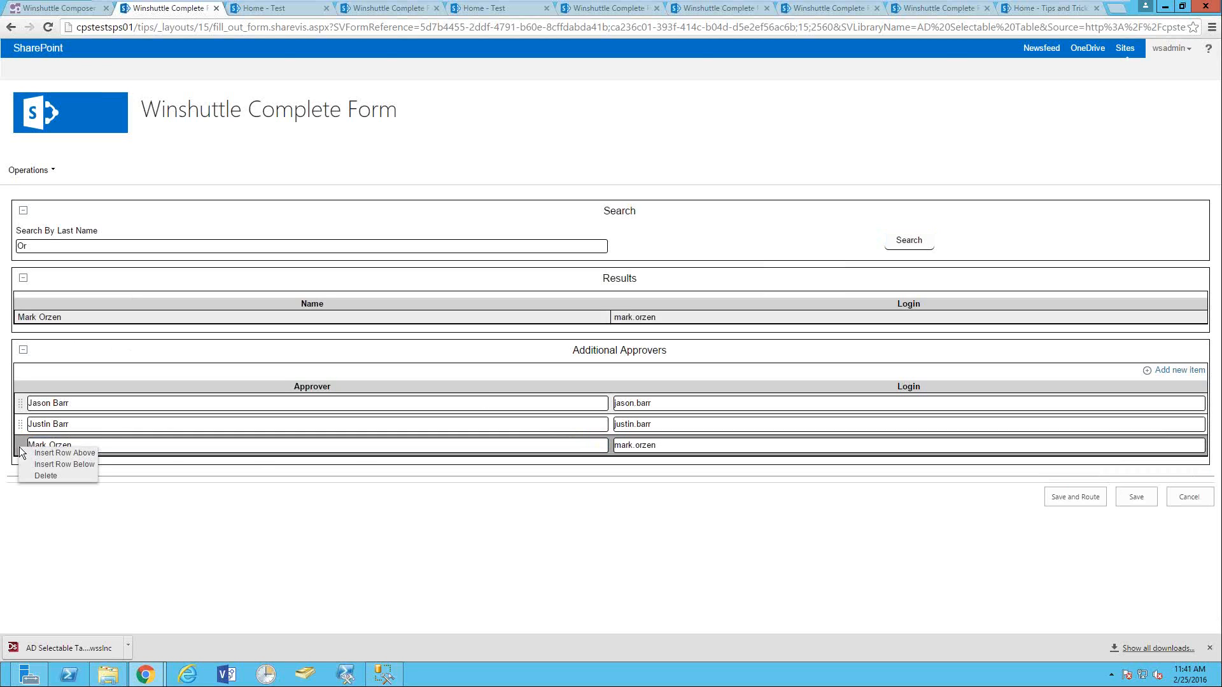
click(56, 477)
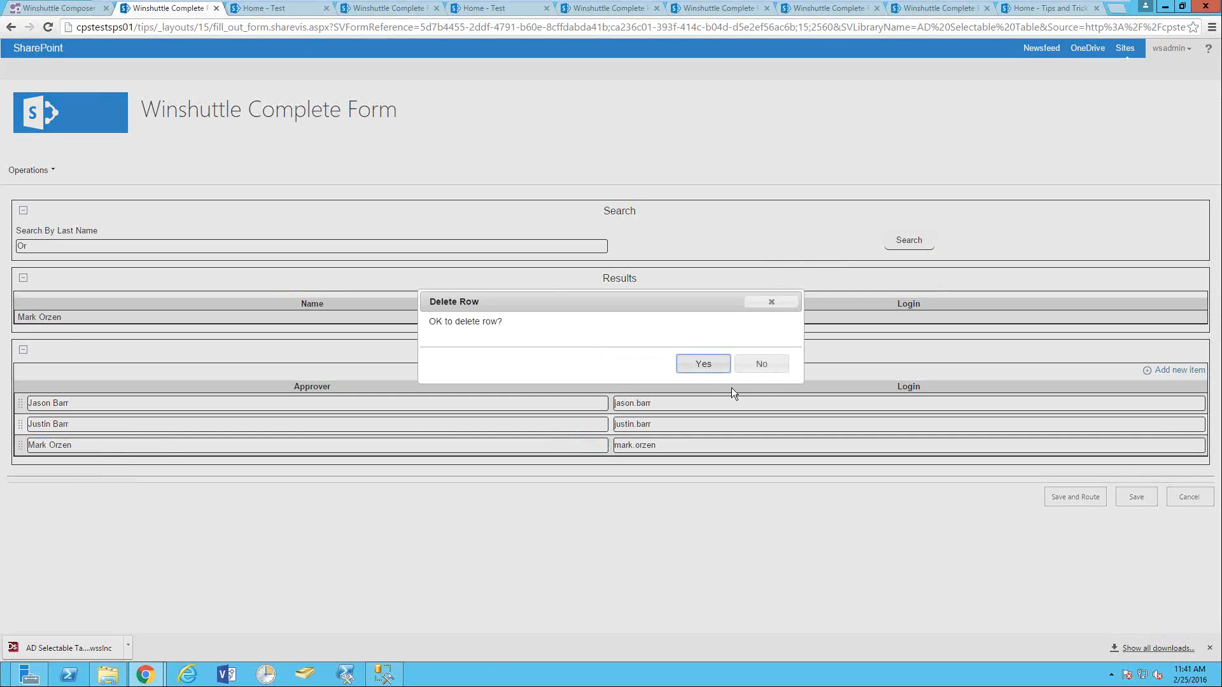
click(718, 365)
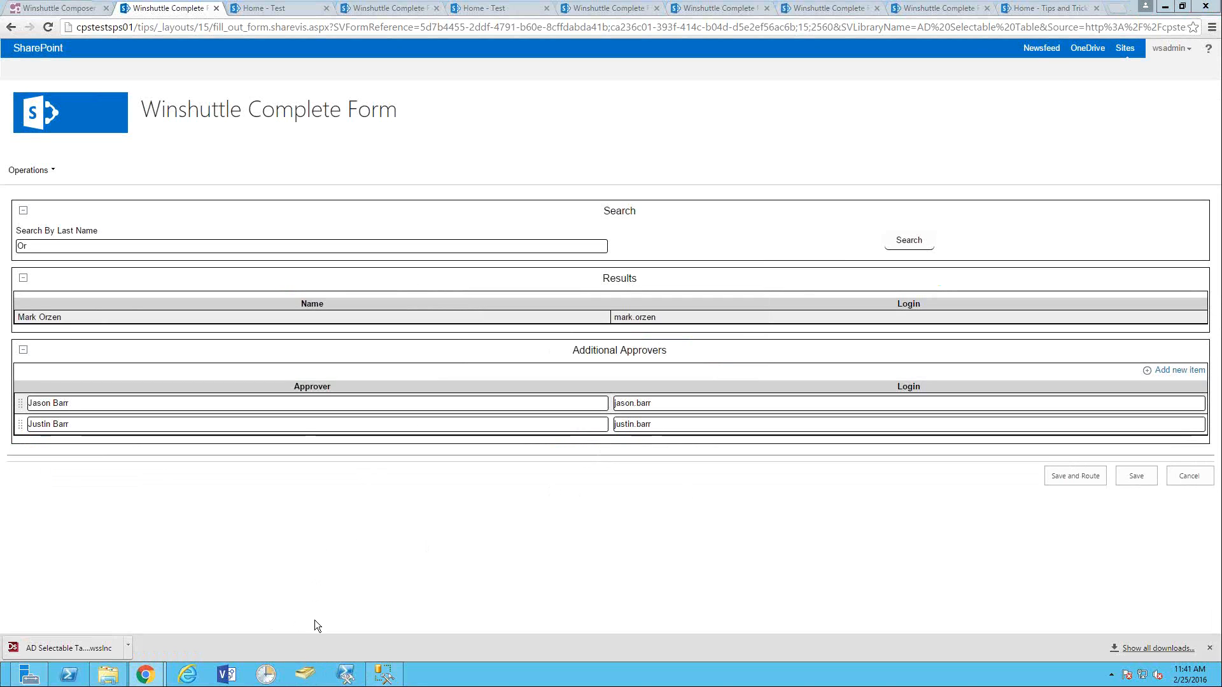
- In Active Directory's Users container, copy an existing user account to create a new one
click(305, 673)
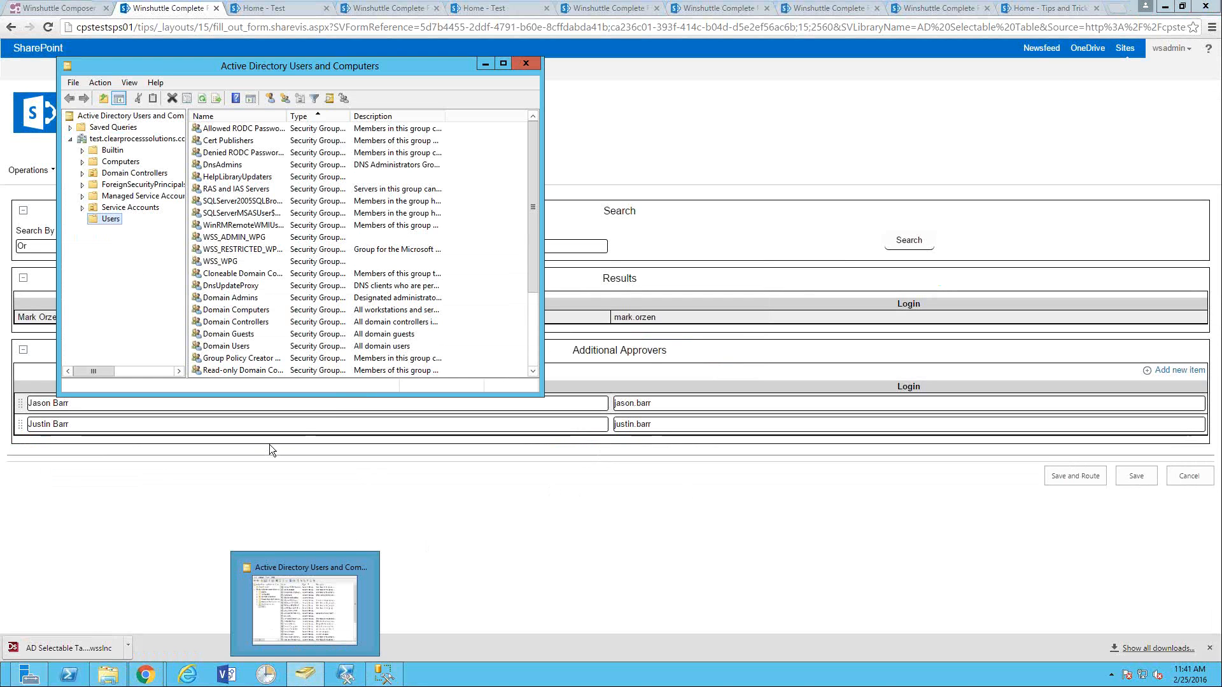
click(266, 310)
scroll(264, 318, down, 3)
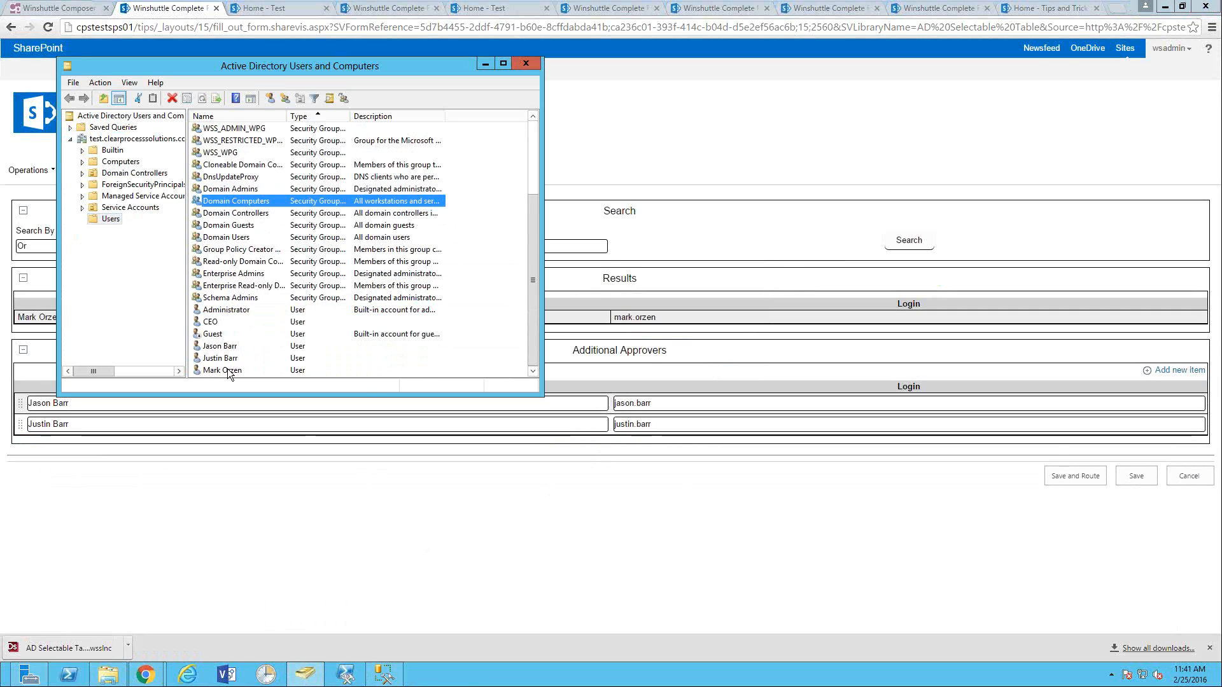
click(225, 347)
right_click(260, 347)
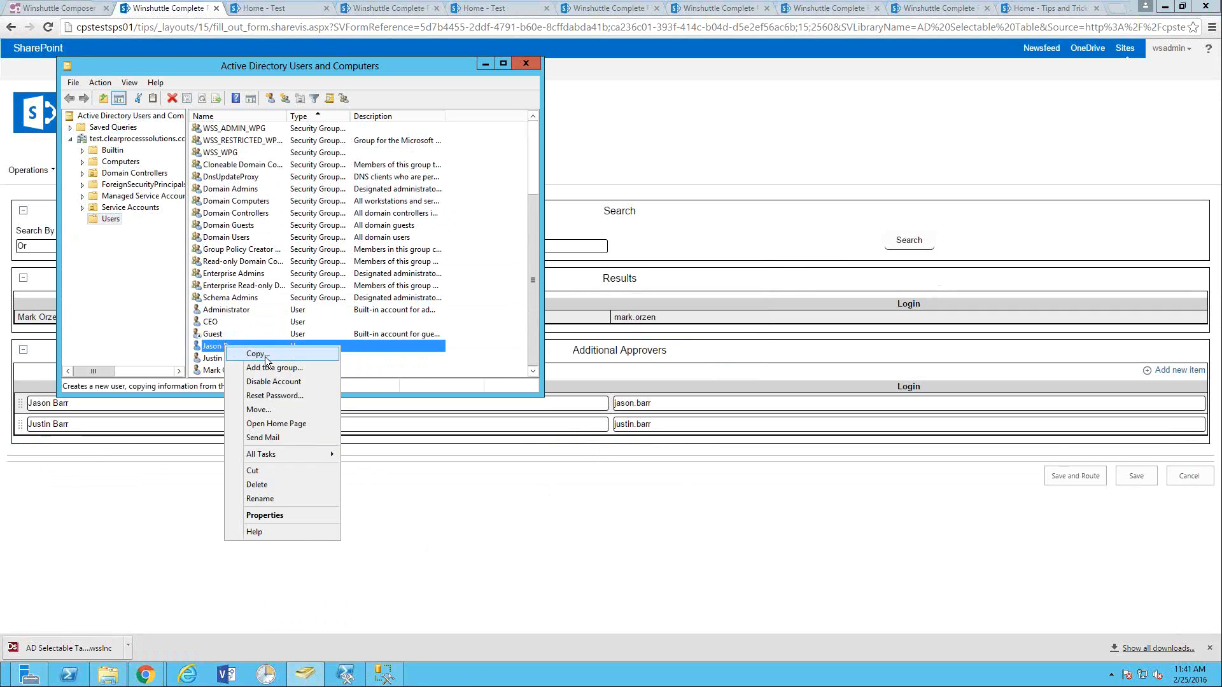
click(264, 352)
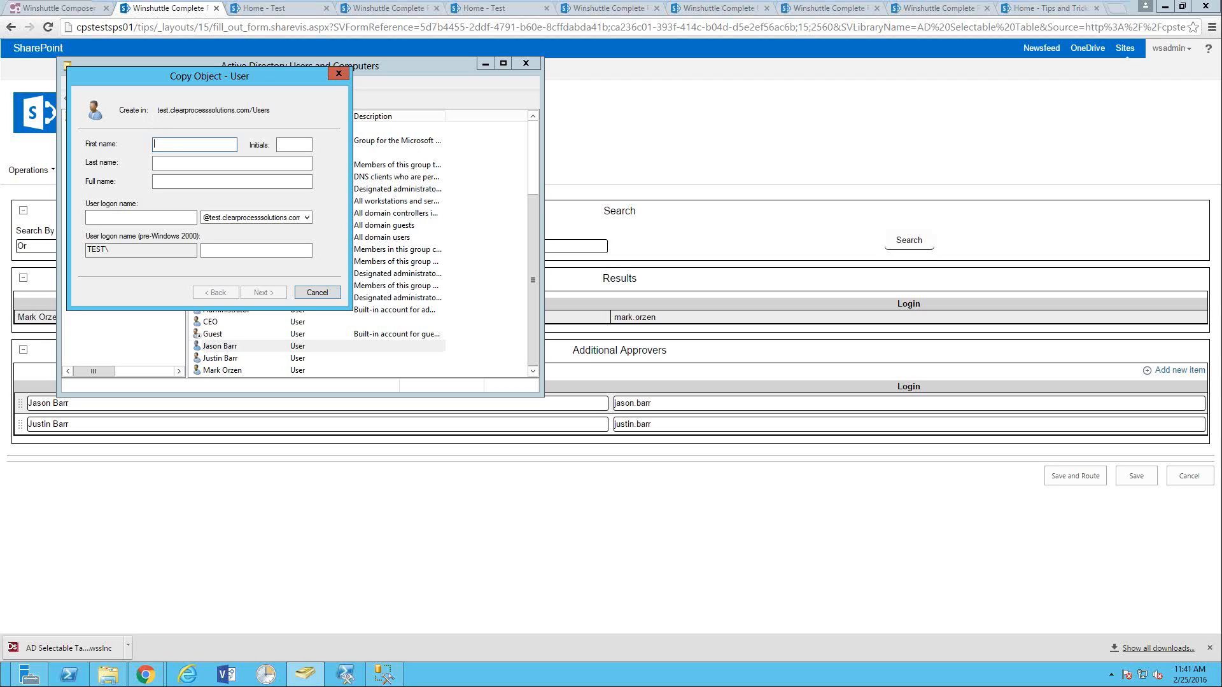
- Enter the new user's first name, last name and user logon name
key(Tab)
key(Tab)
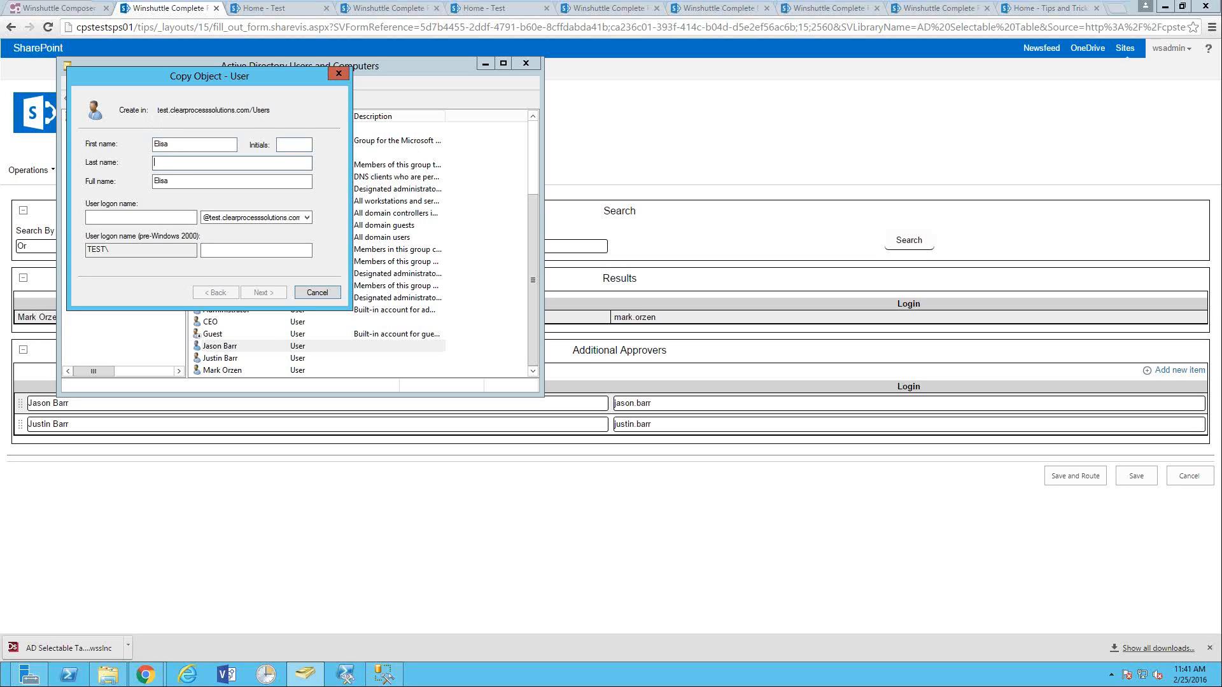
click(105, 218)
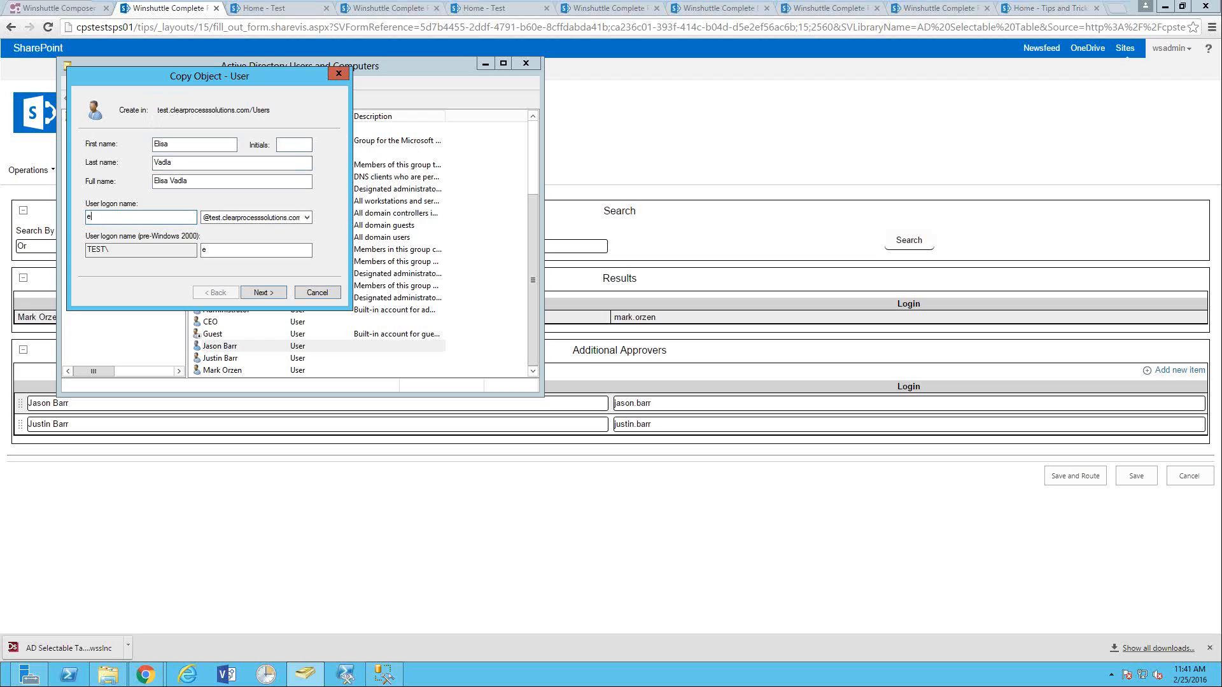
- Set and confirm the new user's password, then finish creating the account
click(261, 290)
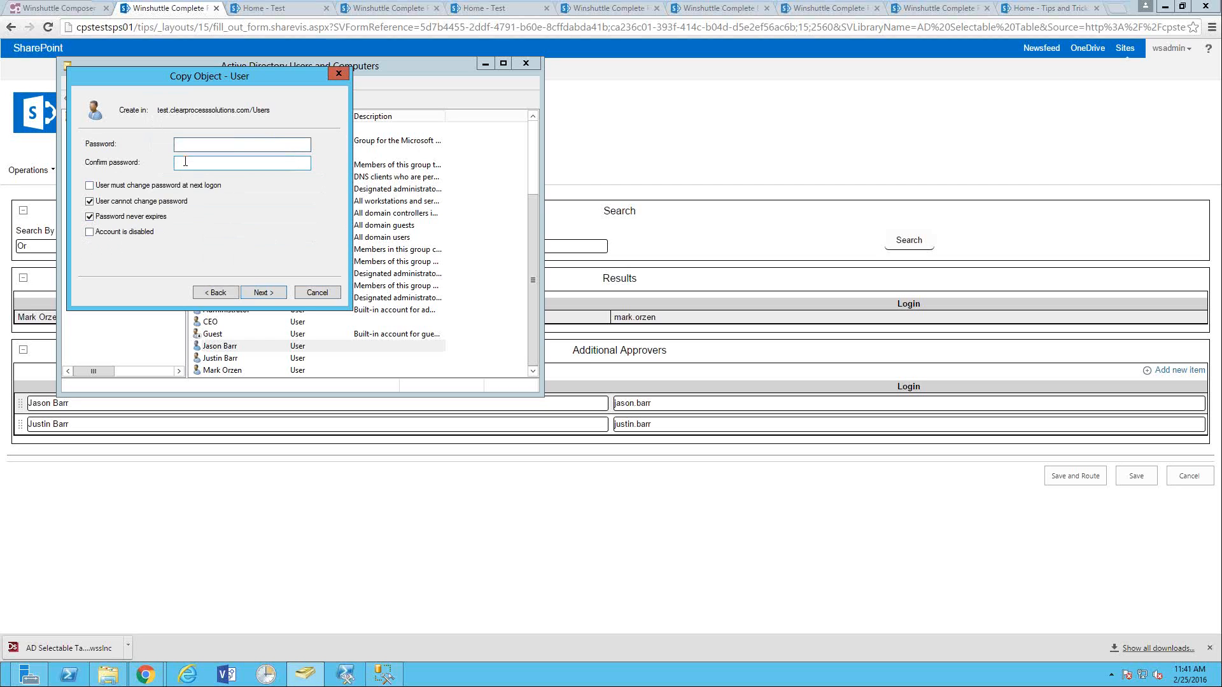
text(••••••••••)
key(Tab)
text(••••••••••)
click(267, 292)
click(267, 291)
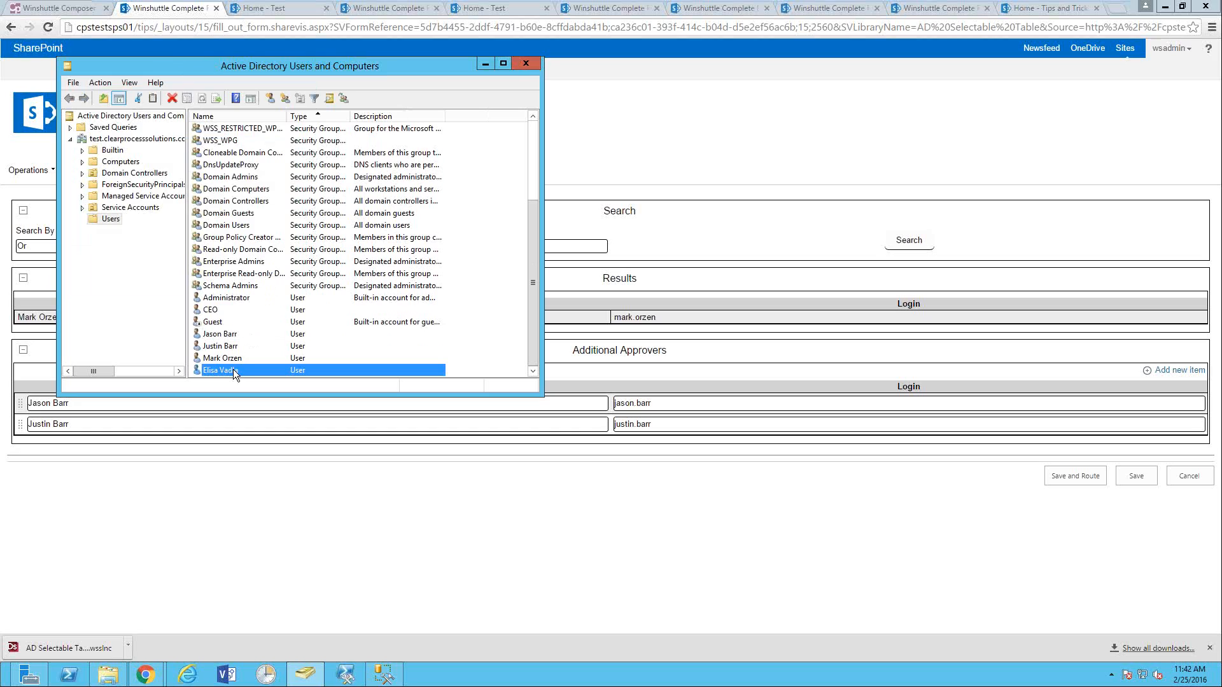
- Search last name 'V', add the found user as the third Additional Approver, then show the Open Discussion / Questions slide
click(676, 236)
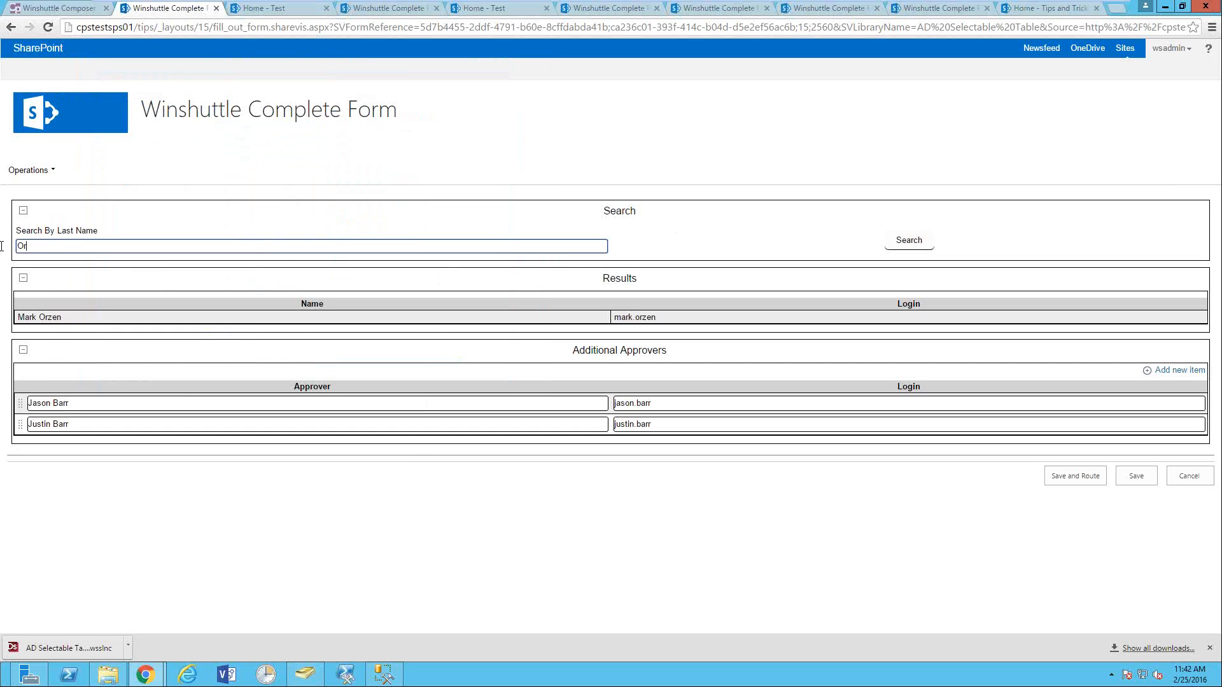
key(ctrl+a)
text(V)
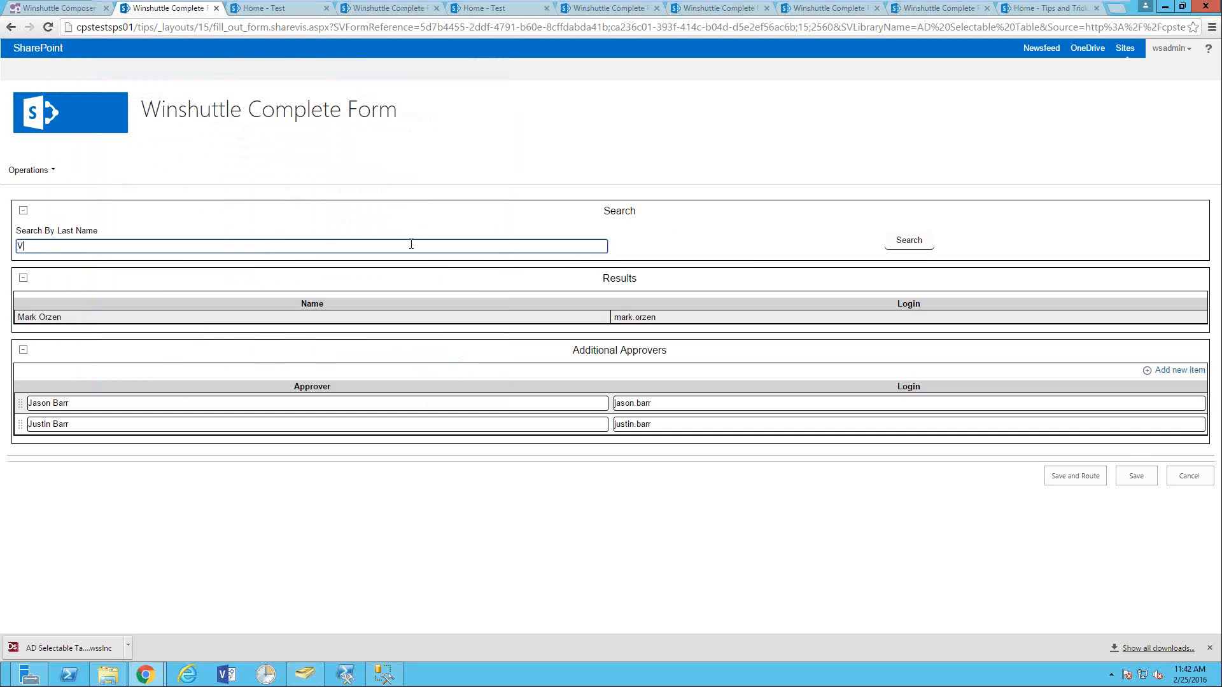
click(889, 241)
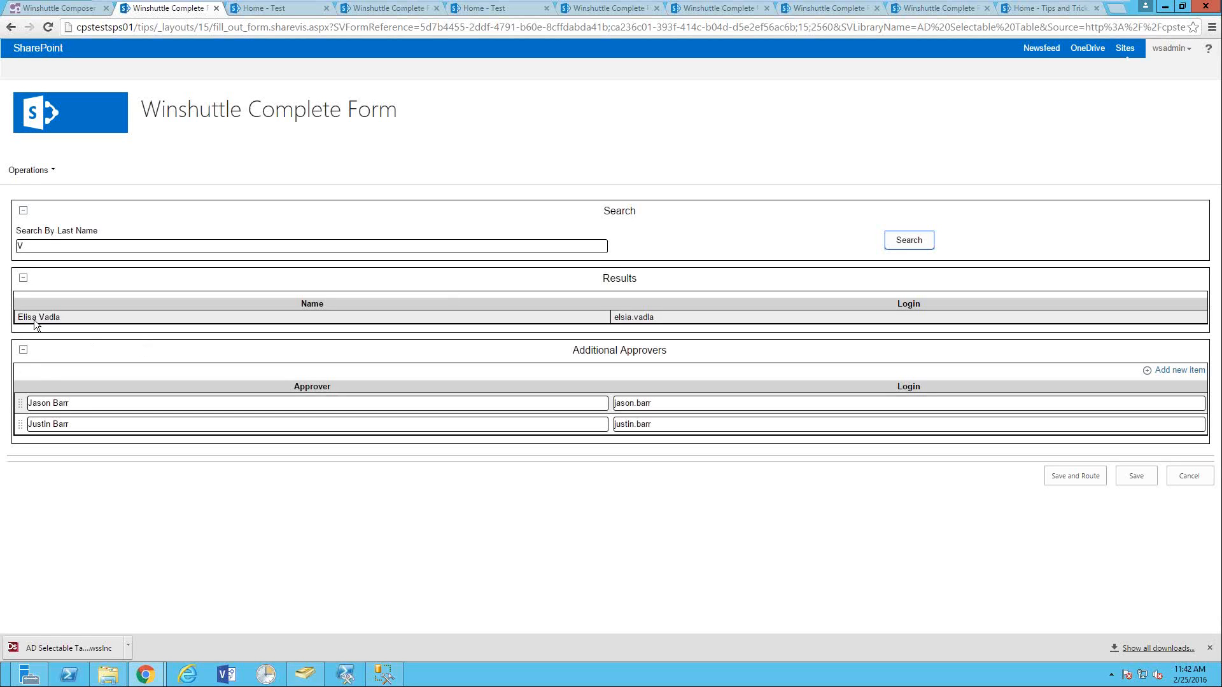
click(91, 318)
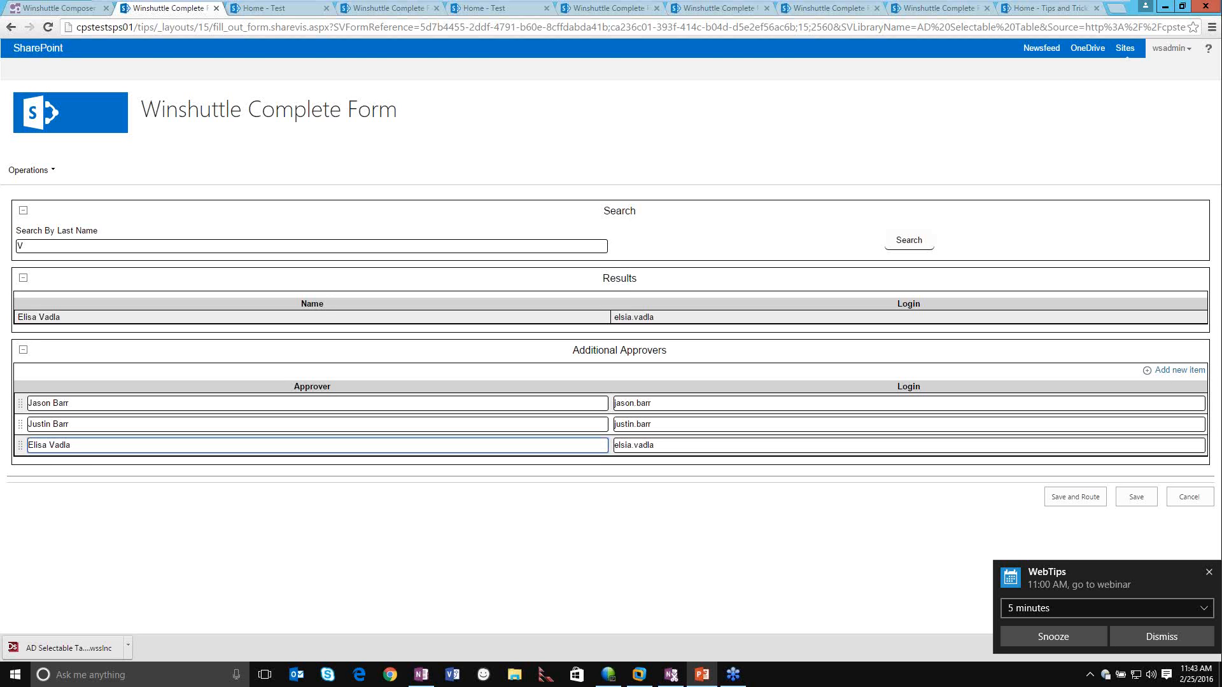
key(alt+Tab)
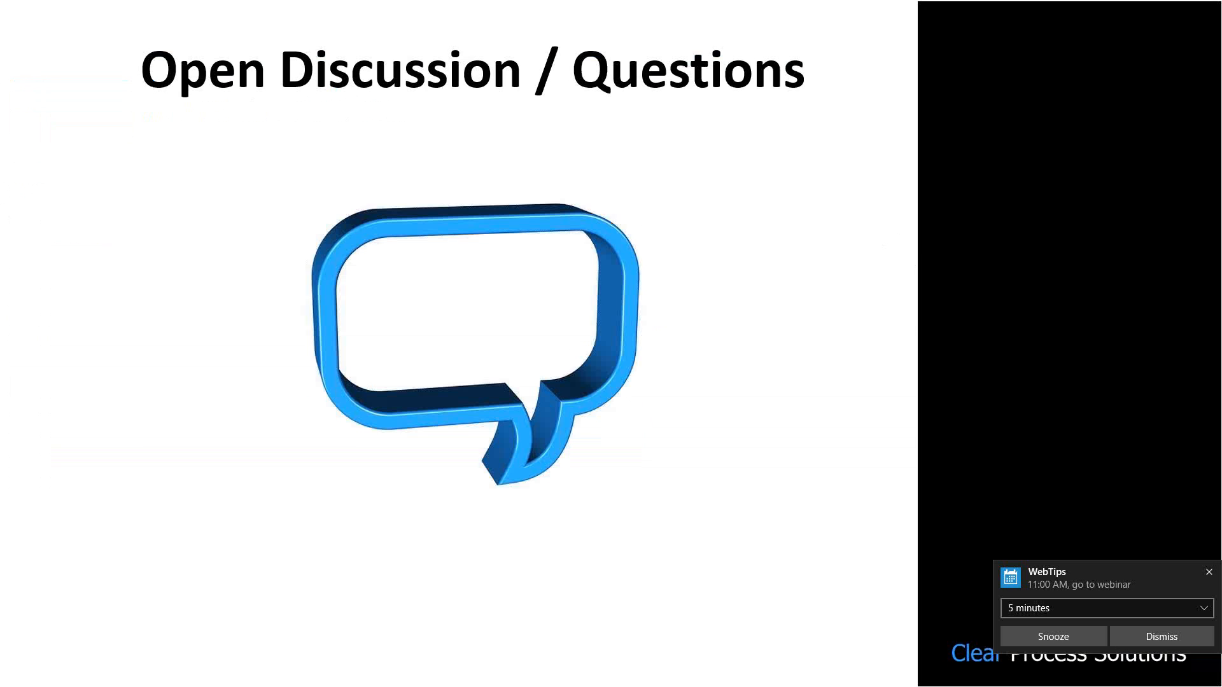